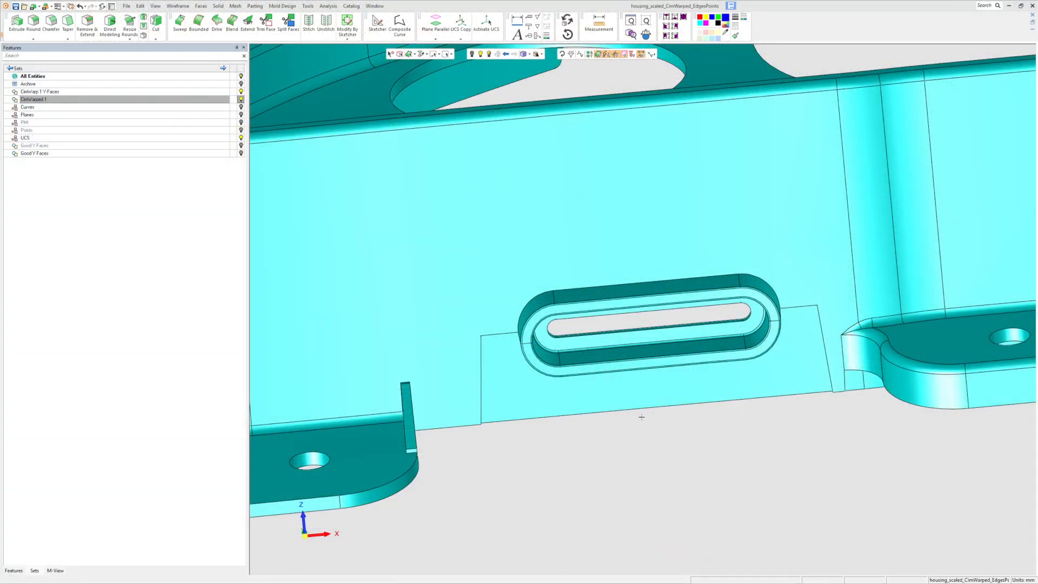
Run a Direction Analysis on the warped housing, including the faces around the slot in its front wall
scroll(600, 280, "down", 5)
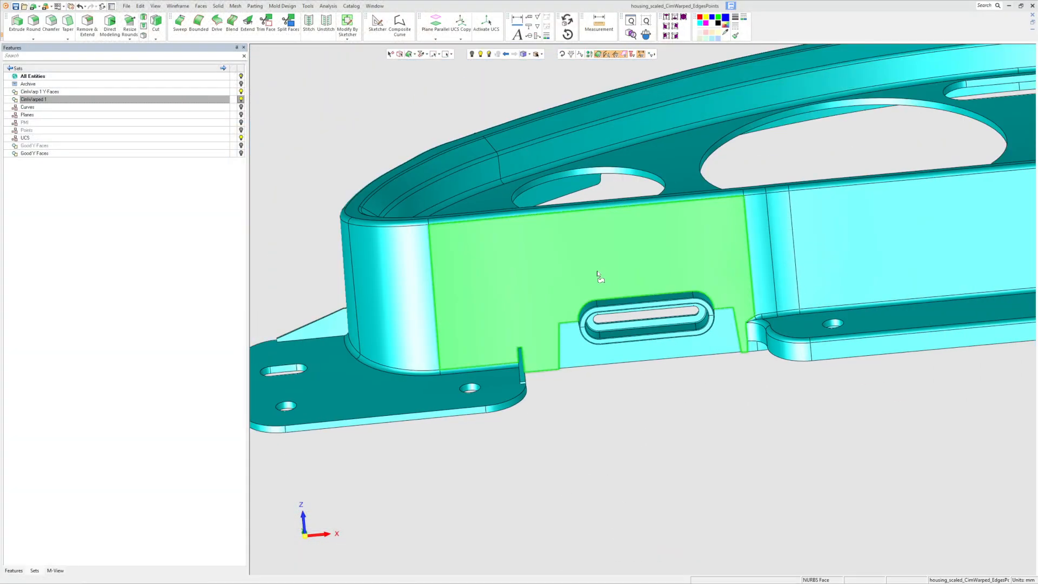
scroll(616, 251, "down", 2)
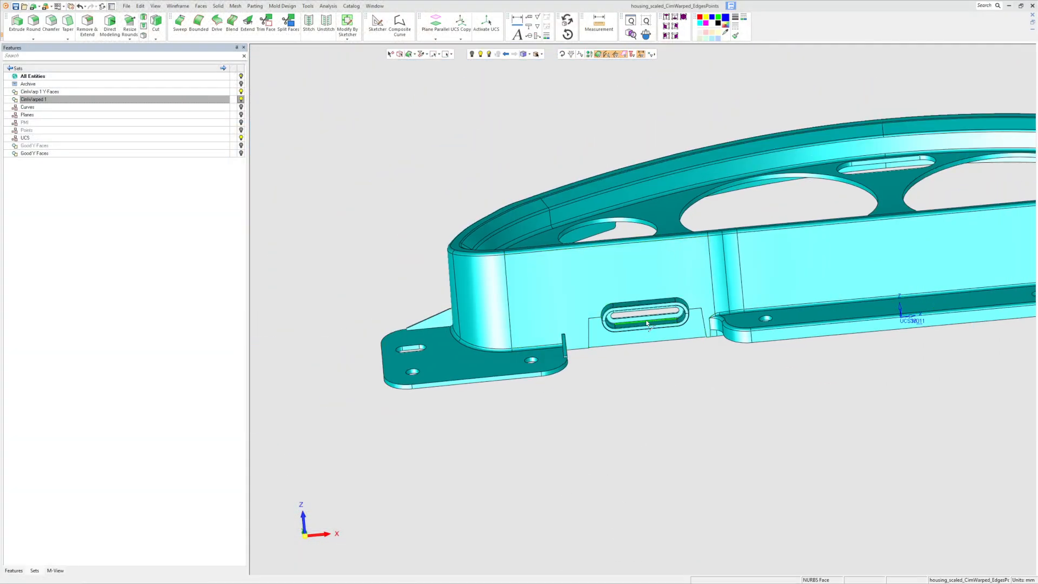
scroll(646, 318, "up", 1)
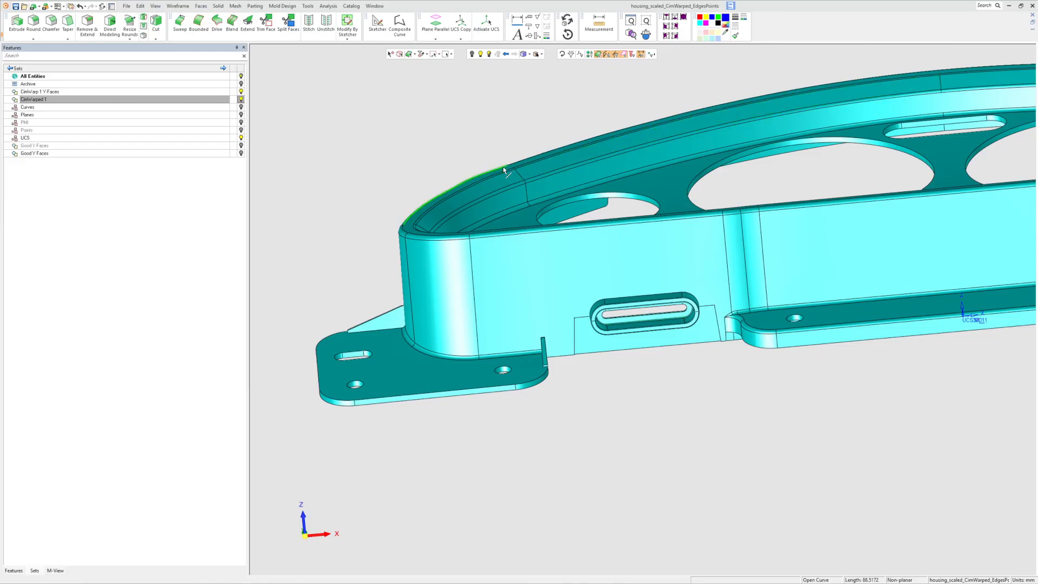
left_click(329, 6)
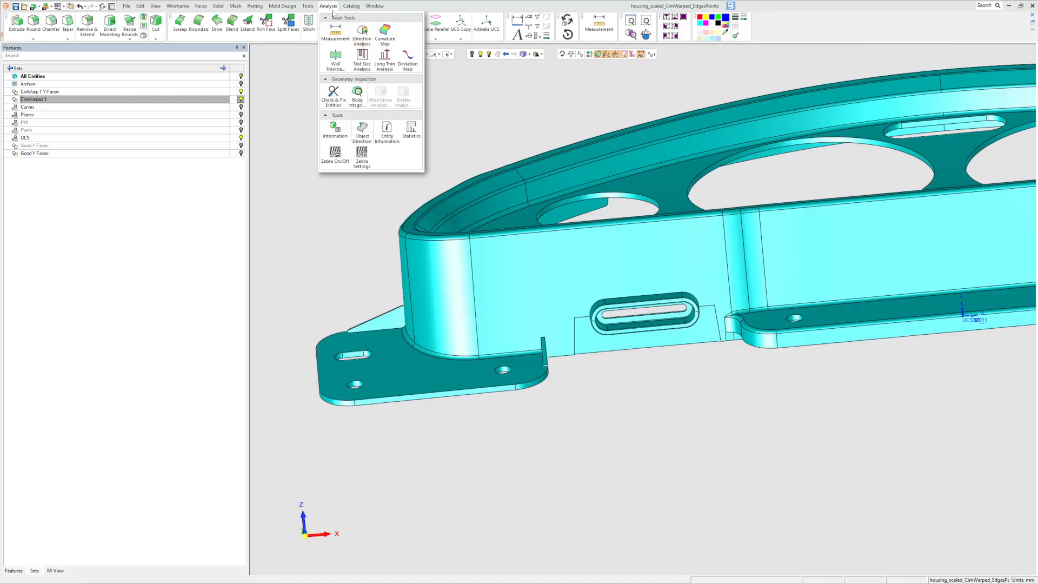
left_click(362, 33)
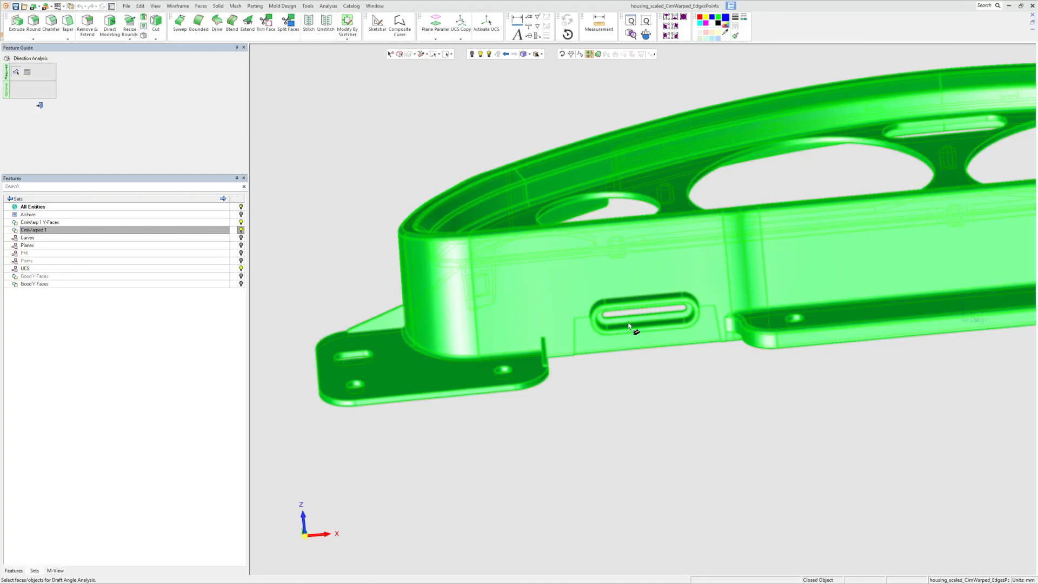
left_click(662, 331)
middle_click(671, 384)
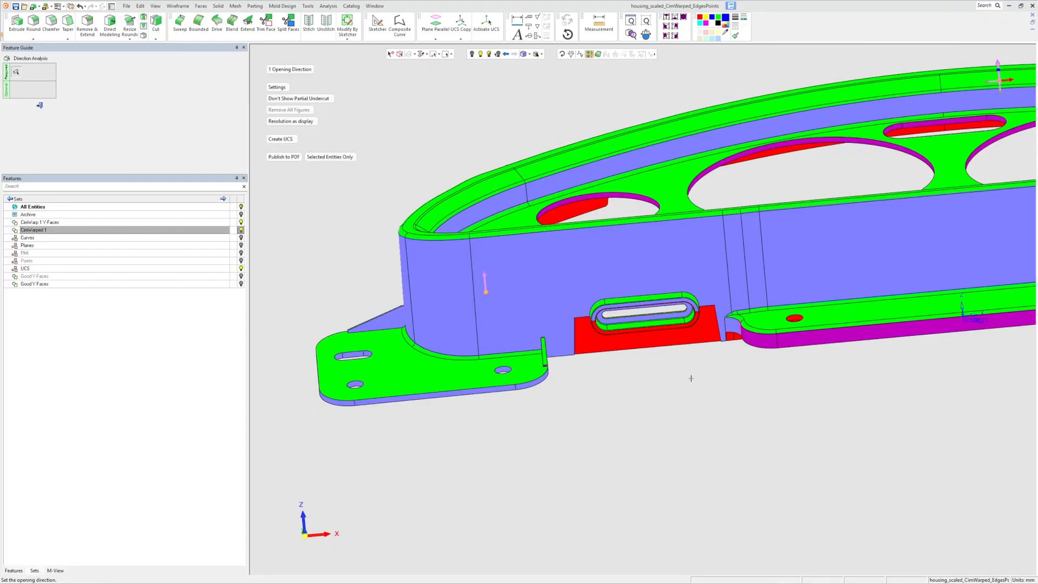
Set the analysis opening direction along the Y axis and examine the draft on the slot's walls
left_click(999, 80)
scroll(672, 305, "up", 2)
scroll(671, 305, "down", 3)
middle_click_drag(688, 303, 669, 320)
scroll(680, 378, "up", 1)
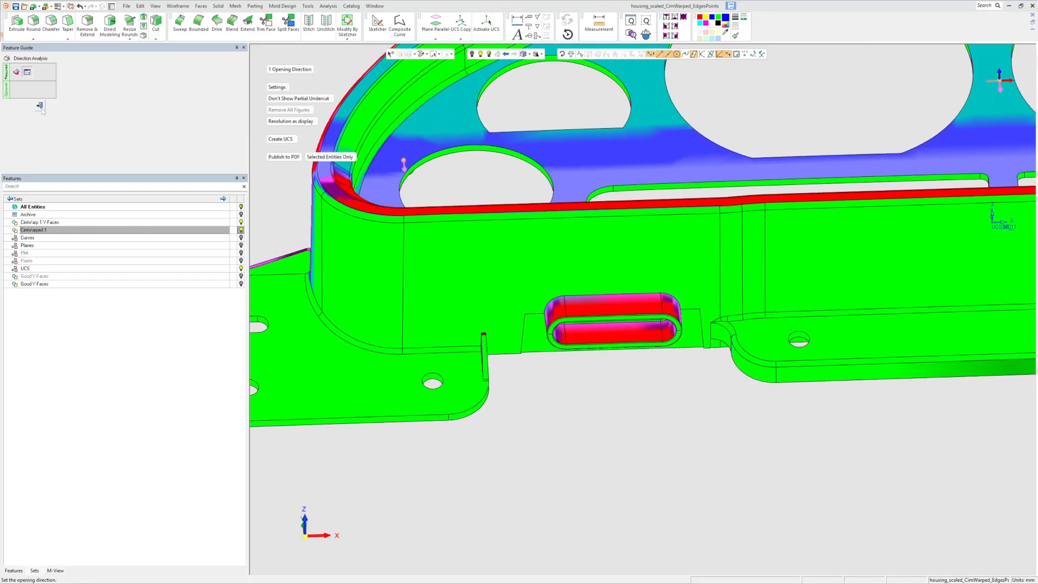
left_click(40, 106)
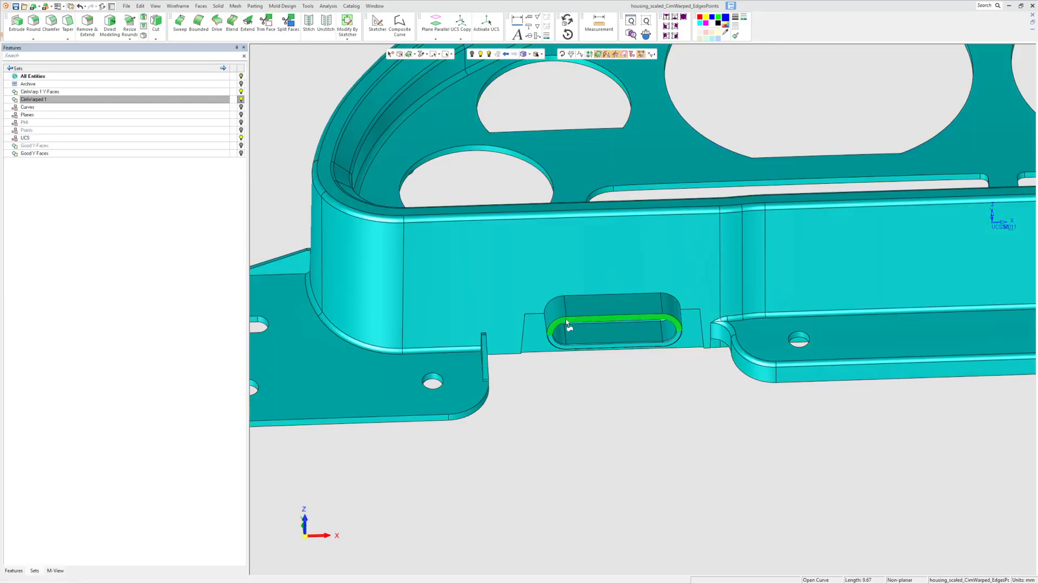
scroll(565, 319, "up", 5)
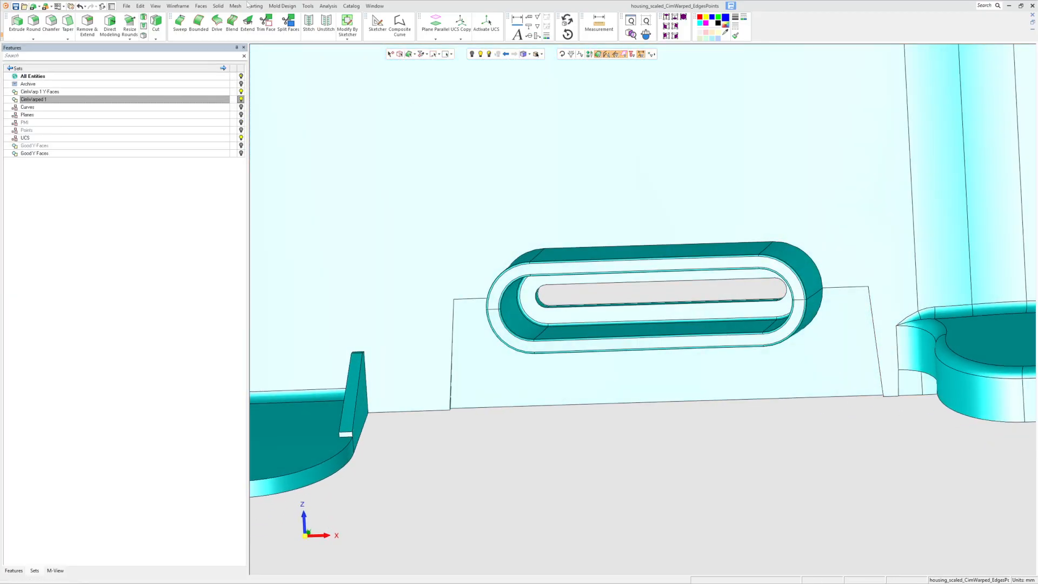
left_click(218, 6)
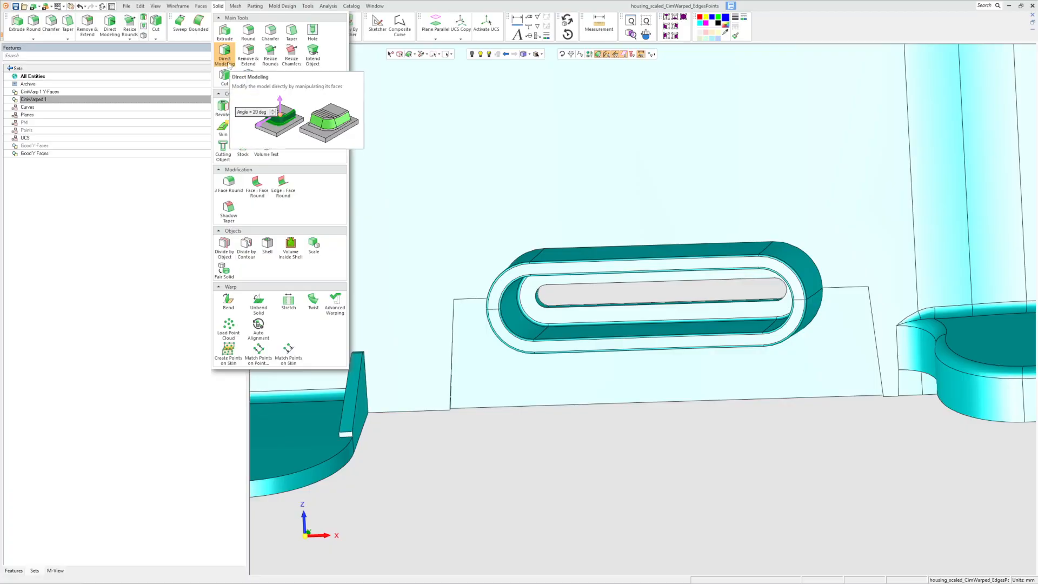
left_click(248, 53)
left_click(526, 318)
left_click(10, 107)
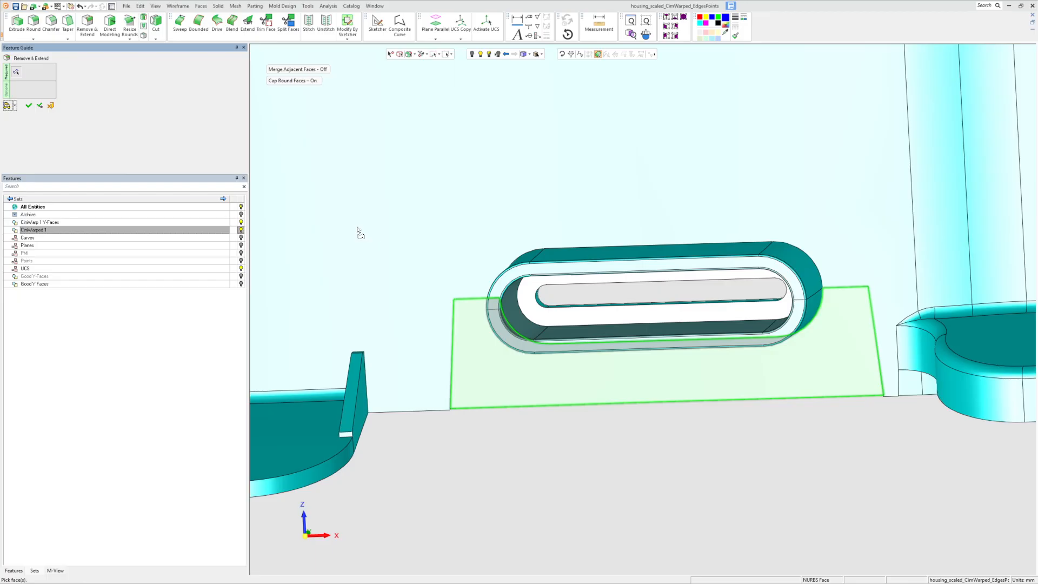
left_click(50, 106)
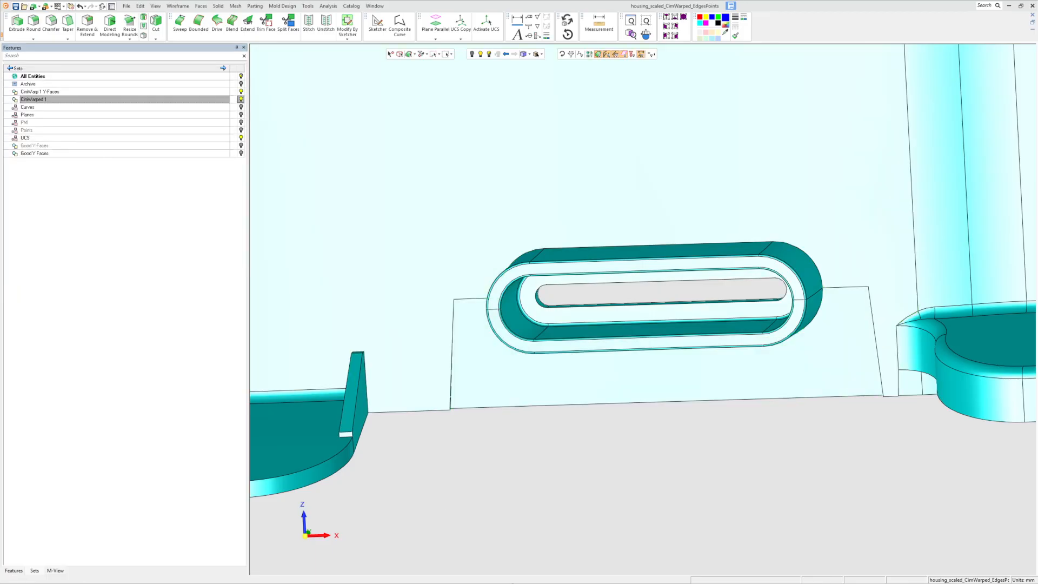
Switch to the housing file and hide its MoldFlow Reverse Warp set
mouse_move(610, 578)
mouse_move(653, 576)
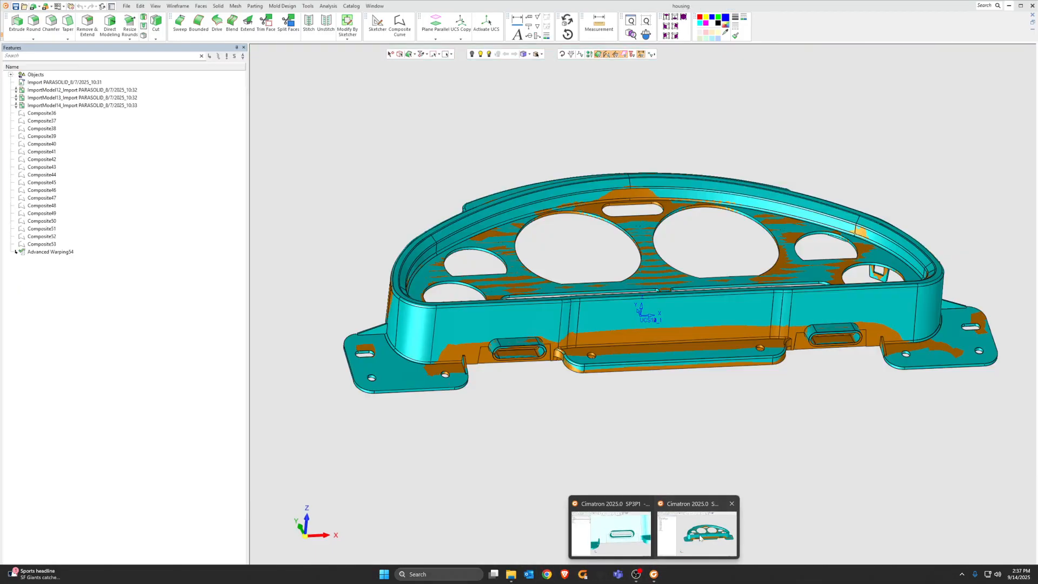
left_click(714, 540)
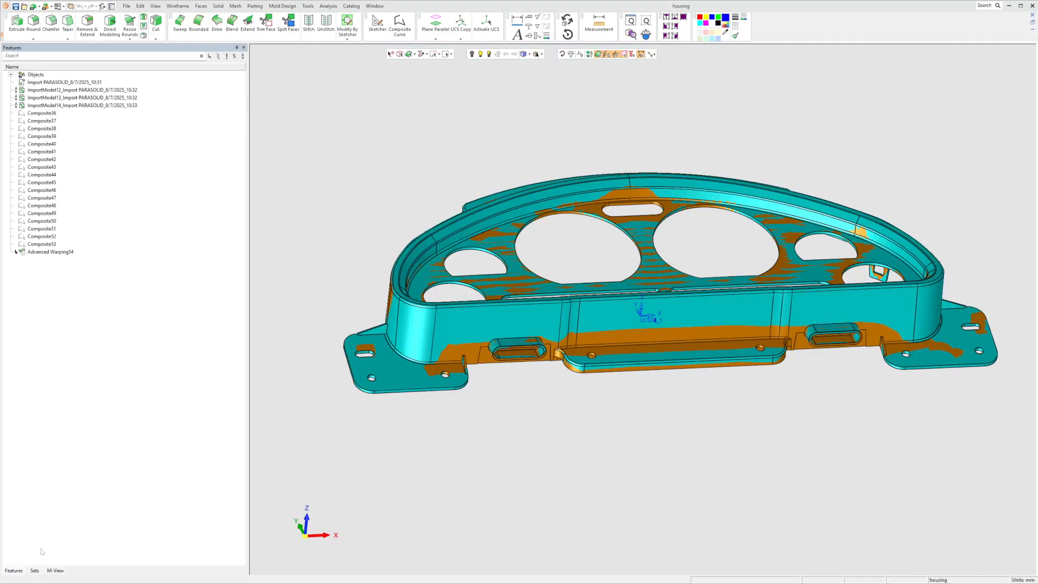
left_click(34, 571)
left_click(241, 107)
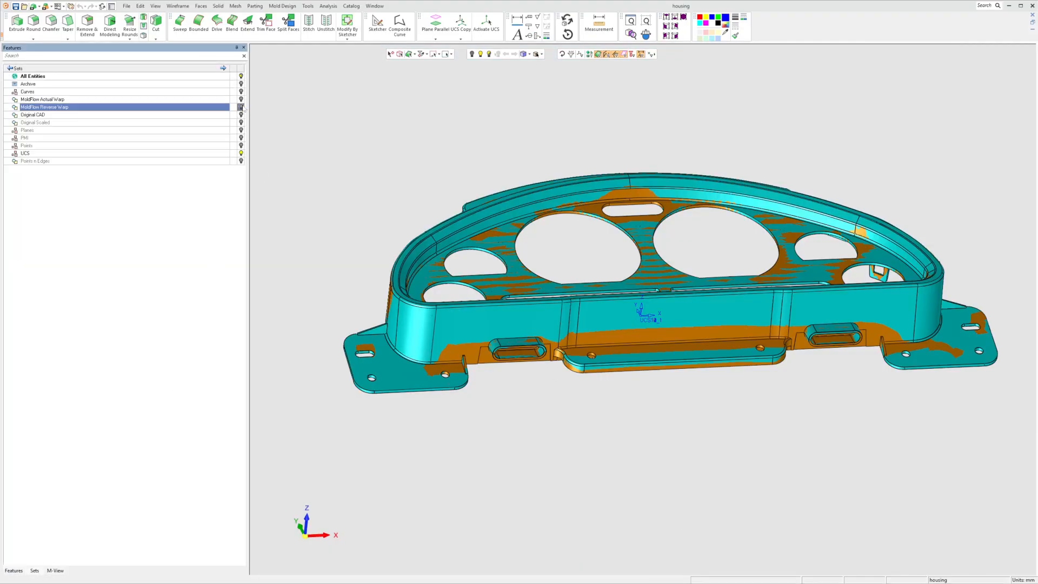
Edit the Advanced Warping feature, set its main warping direction along the Y axis and rebuild it
left_click(15, 570)
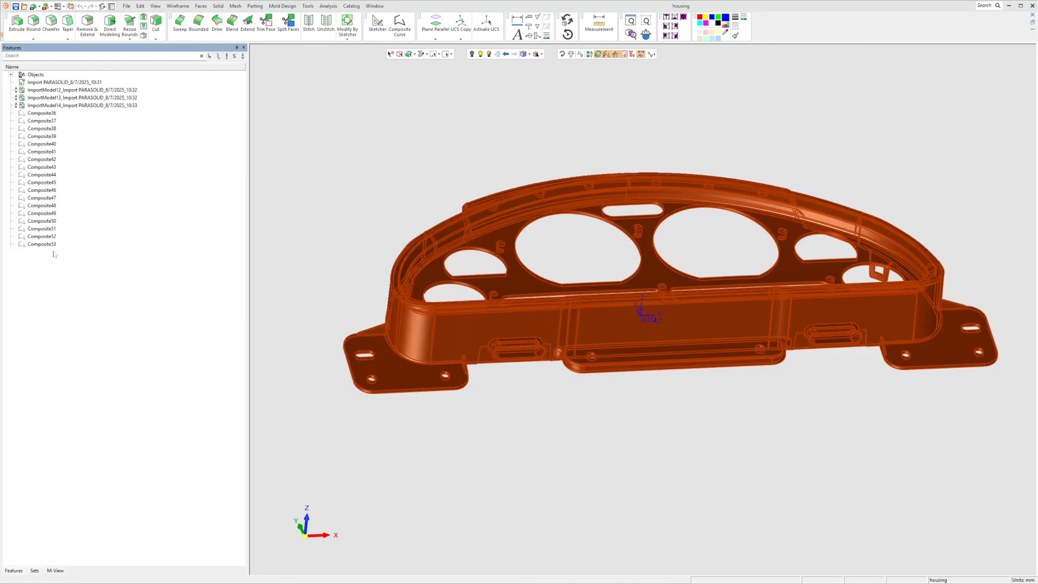
right_click(54, 252)
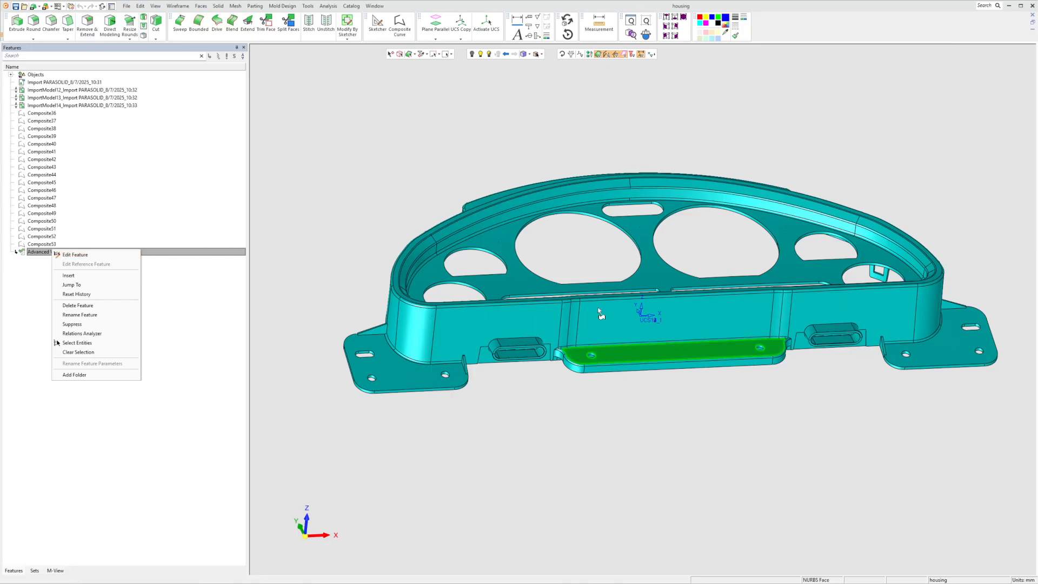
left_click(108, 255)
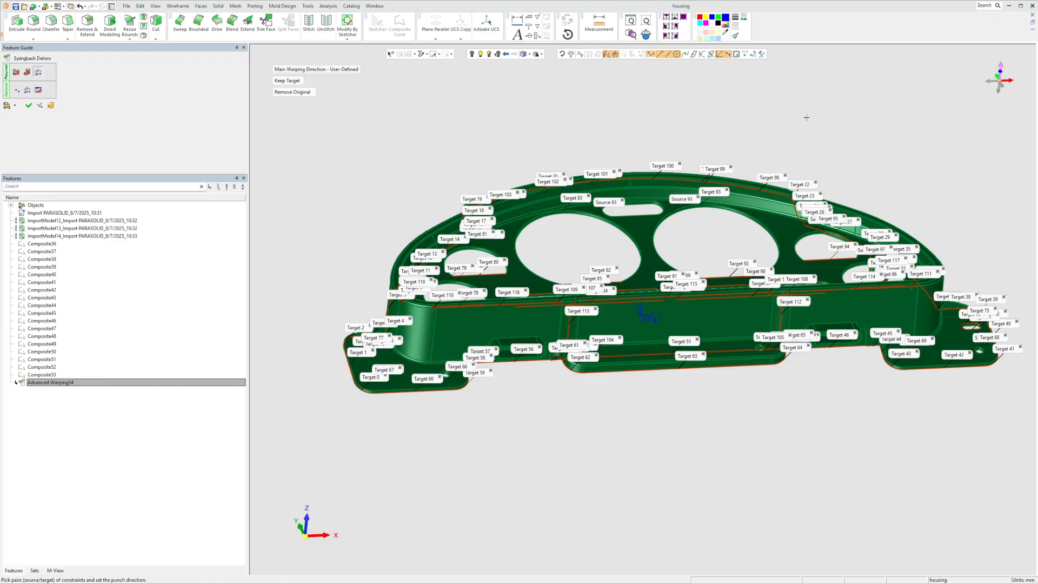
left_click(1002, 88)
left_click(29, 106)
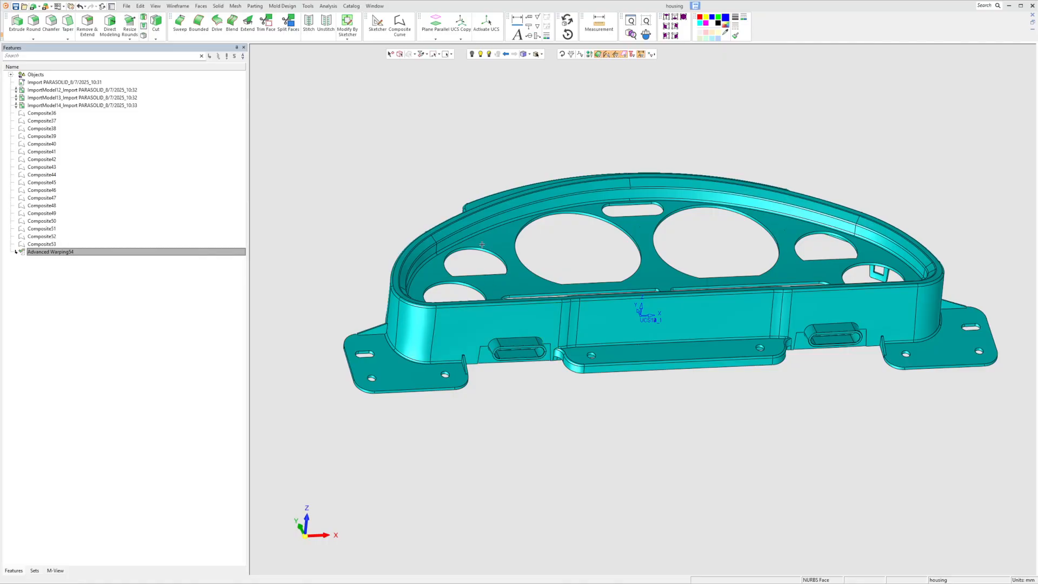
Run a Direction Analysis with the opening direction along Y and examine the draft on the re-warped housing's slot
left_click(328, 6)
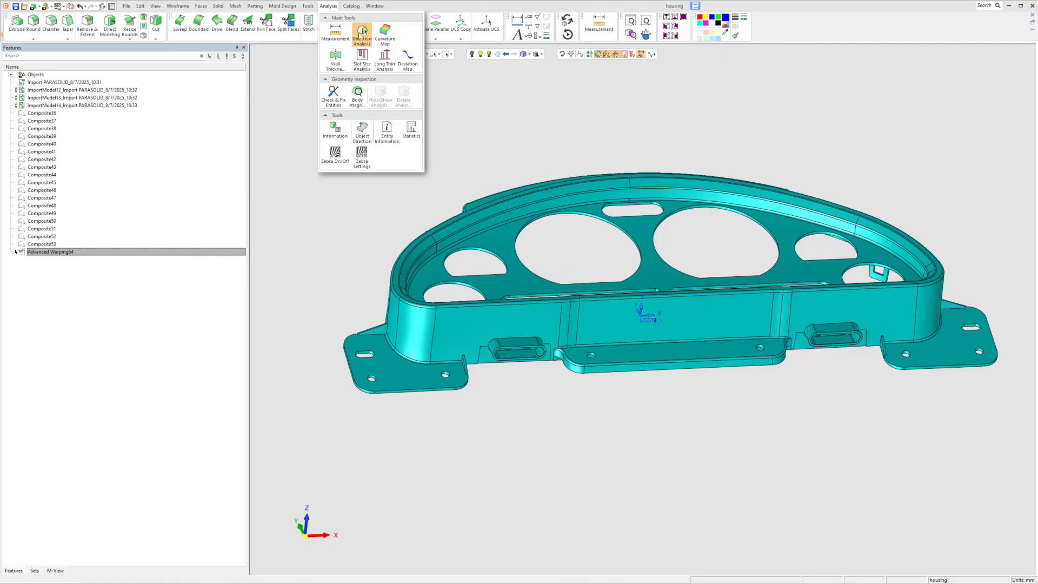
left_click(362, 33)
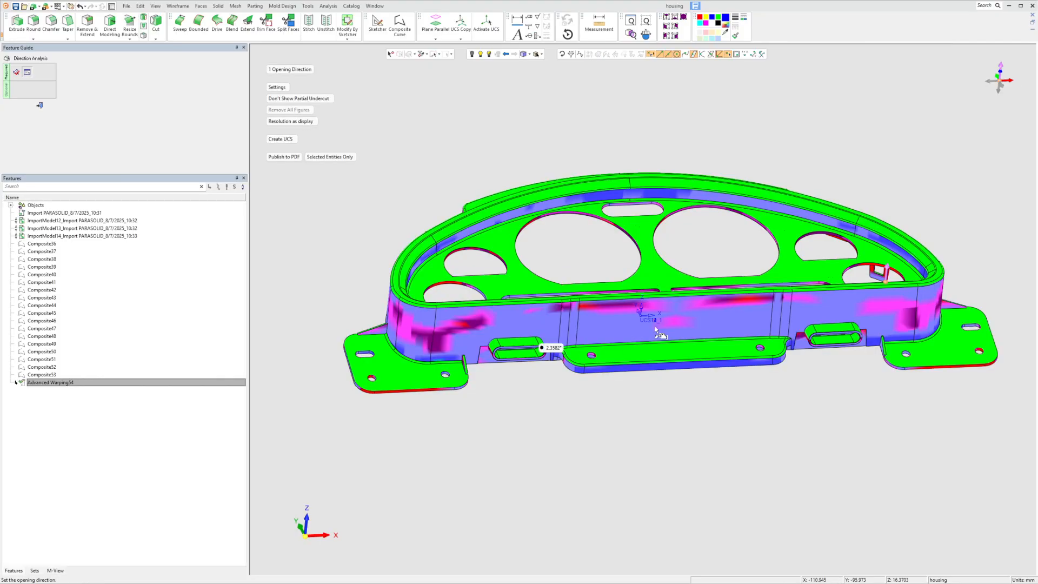
left_click(1001, 85)
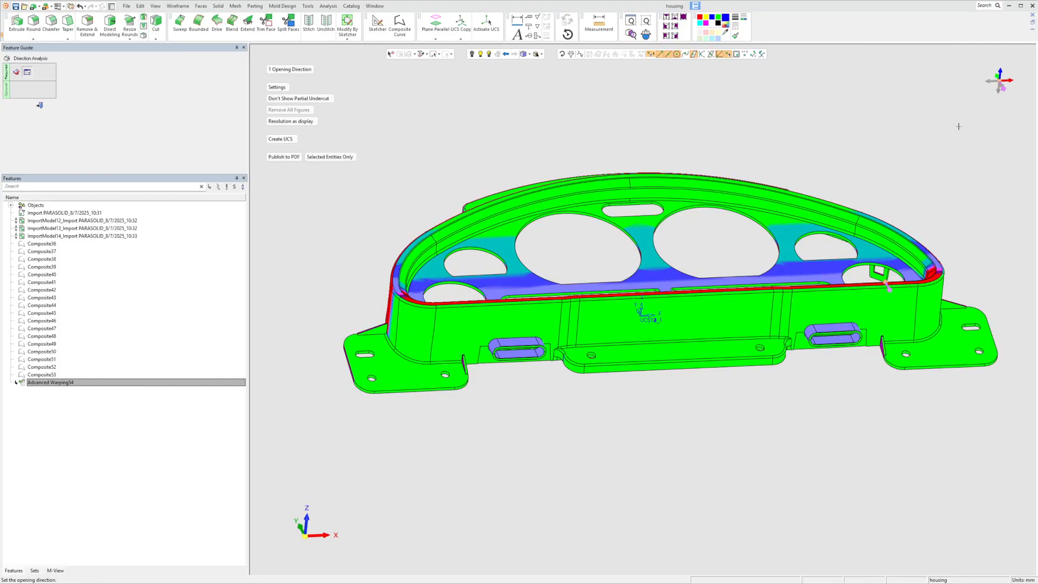
scroll(528, 344, "up", 5)
middle_click_drag(531, 319, 533, 382)
scroll(533, 383, "down", 3)
left_click(40, 107)
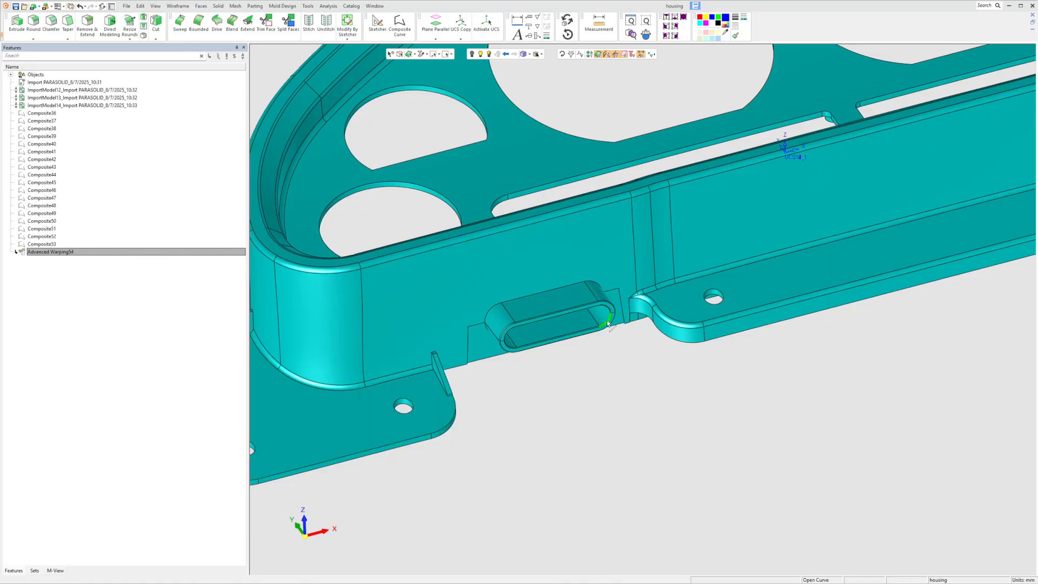
Close the housing file without saving its changes
scroll(611, 370, "down", 3)
scroll(614, 370, "down", 2)
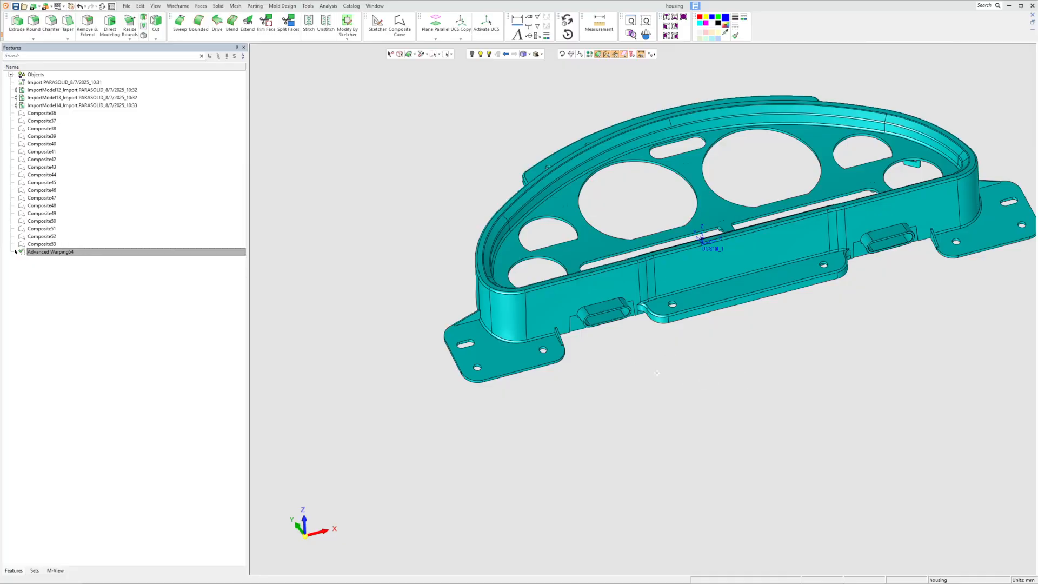
left_click(1031, 8)
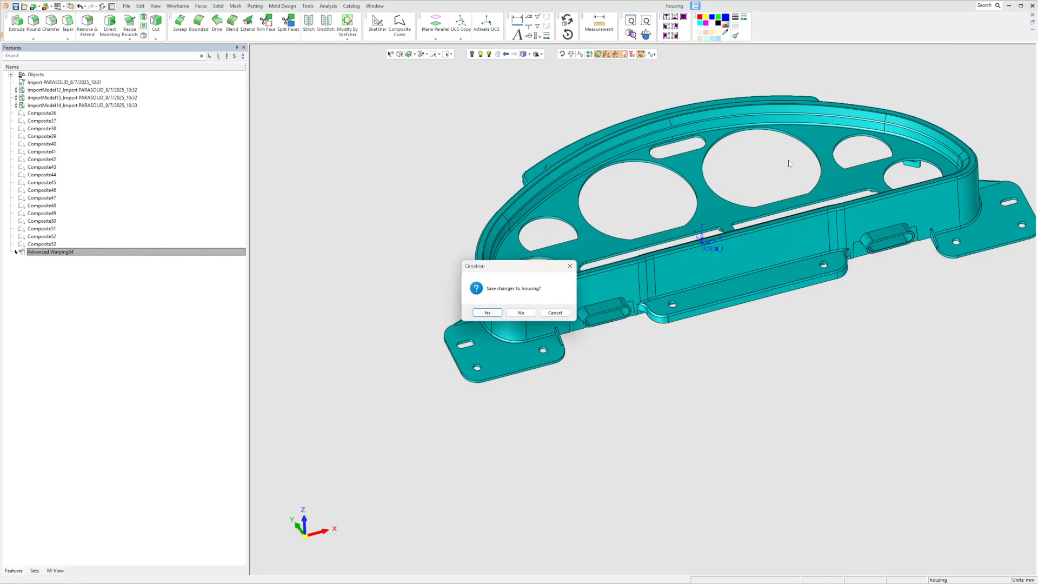
left_click(521, 314)
Switch the CimWarp 1 Y Faces set off and on to examine which slot faces it contains
scroll(508, 426, "down", 3)
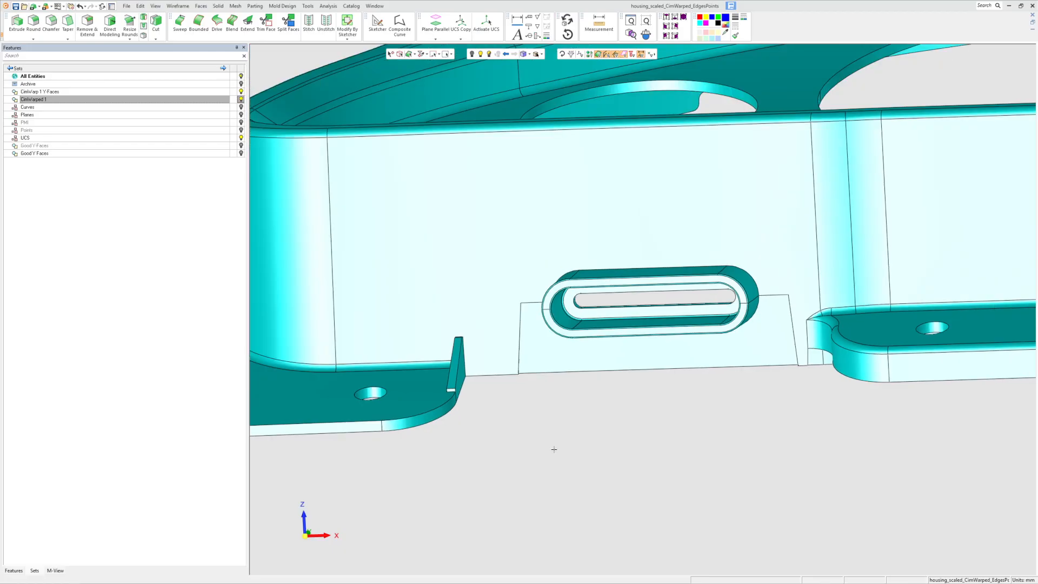
middle_click_drag(551, 447, 582, 371)
scroll(644, 283, "up", 3)
scroll(670, 262, "down", 2)
middle_click_drag(670, 265, 662, 338)
scroll(663, 338, "down", 2)
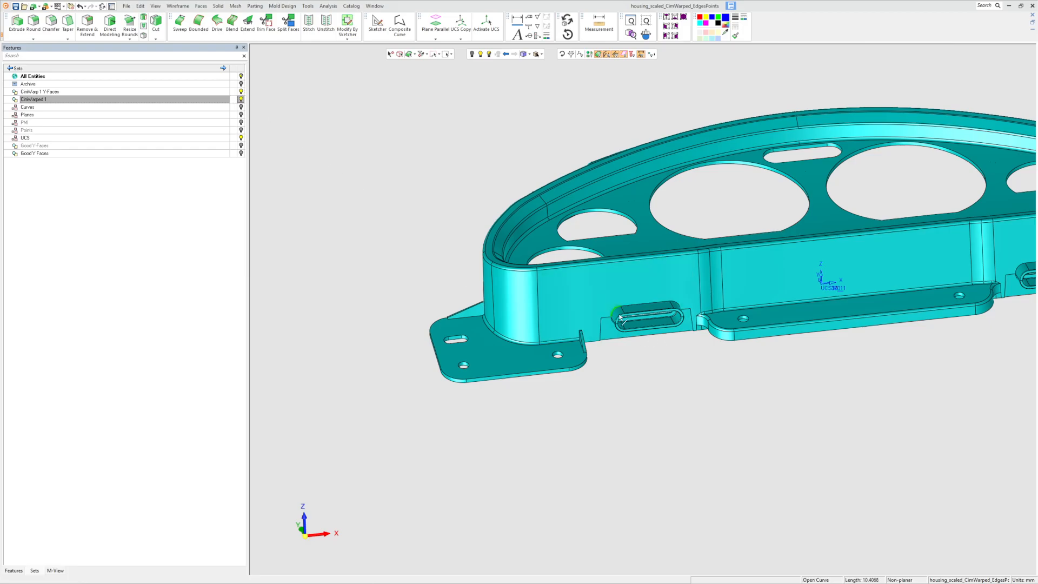
left_click(241, 91)
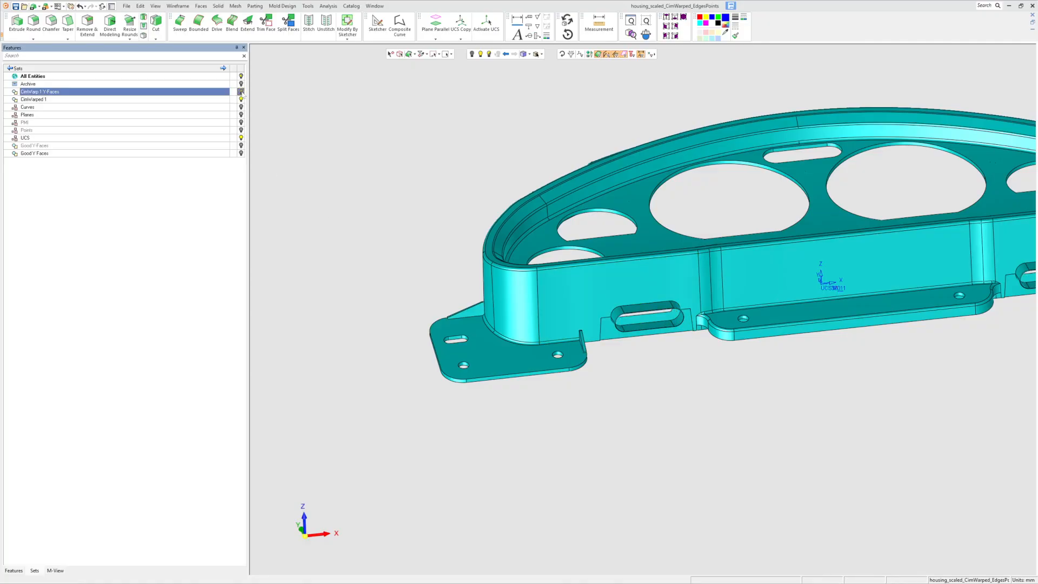
Repeat the Direction Analysis along Y on the warped housing and examine the draft of its slot faces
left_click(328, 5)
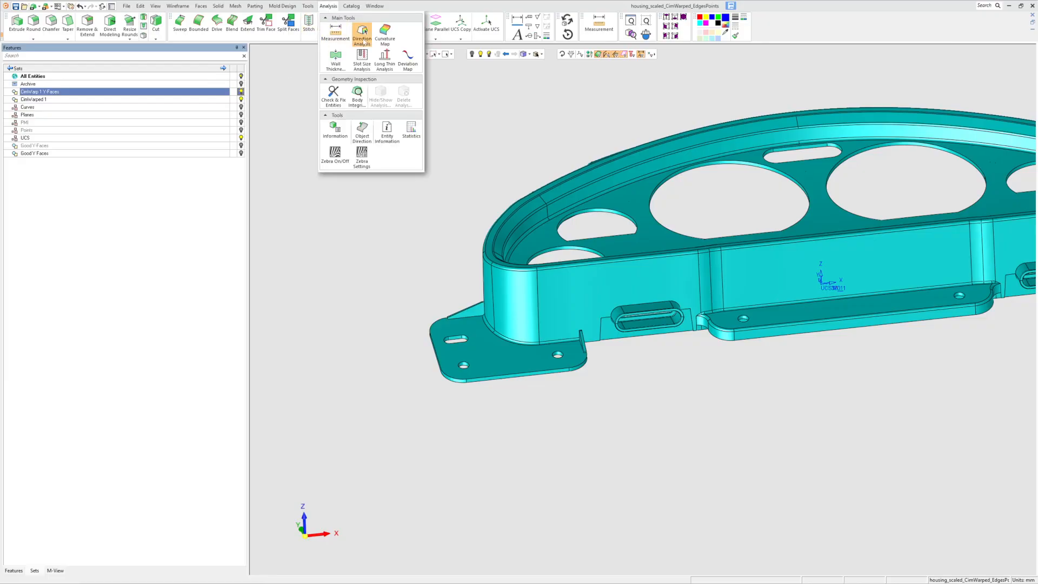
left_click(361, 34)
left_click(678, 319)
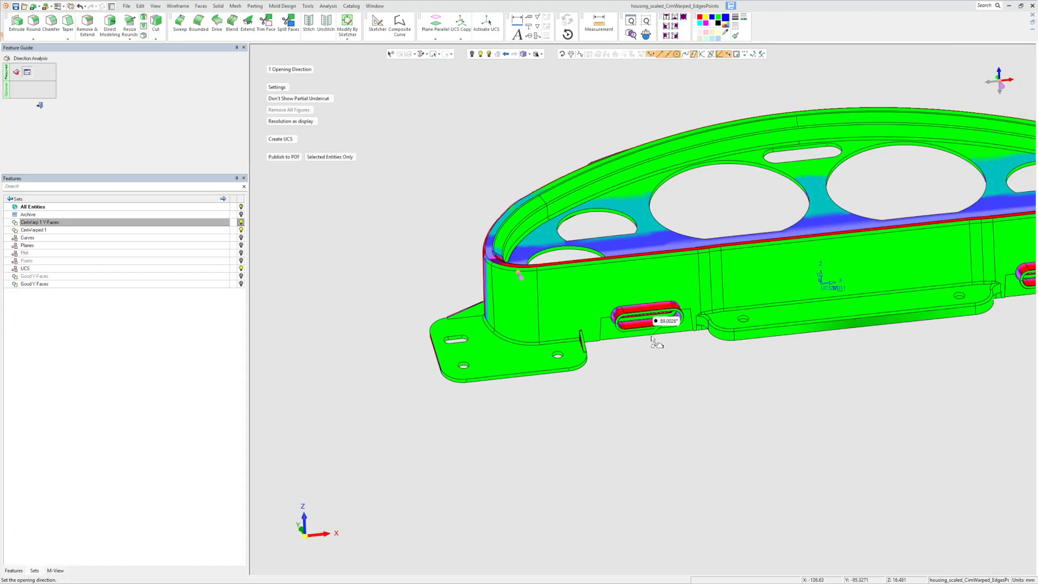
scroll(665, 324, "up", 5)
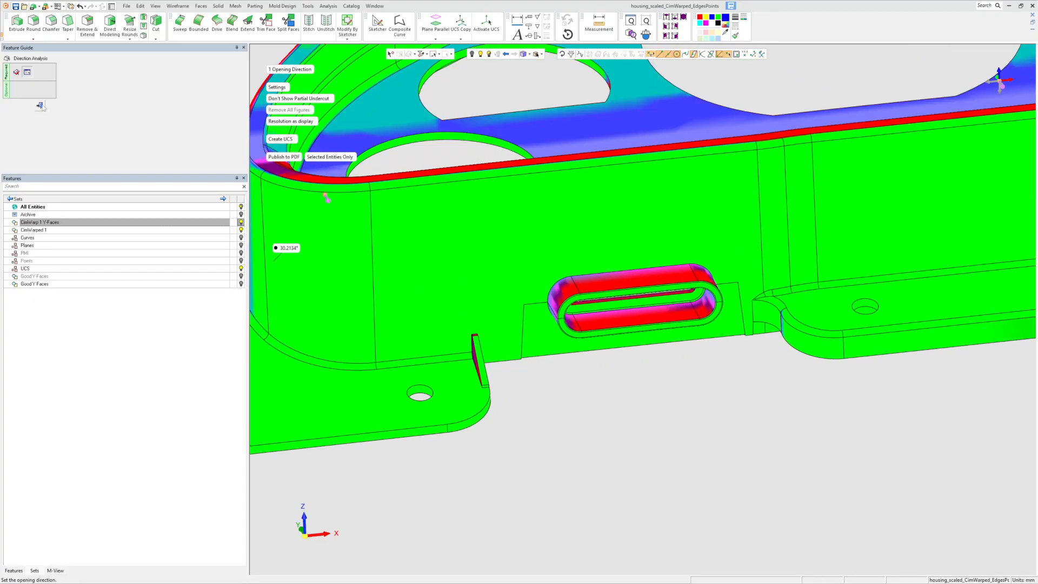
left_click(40, 106)
Hide the CimWarp 1 Y Faces set and show the Good Y Faces set in the housing's slot
left_click(241, 92)
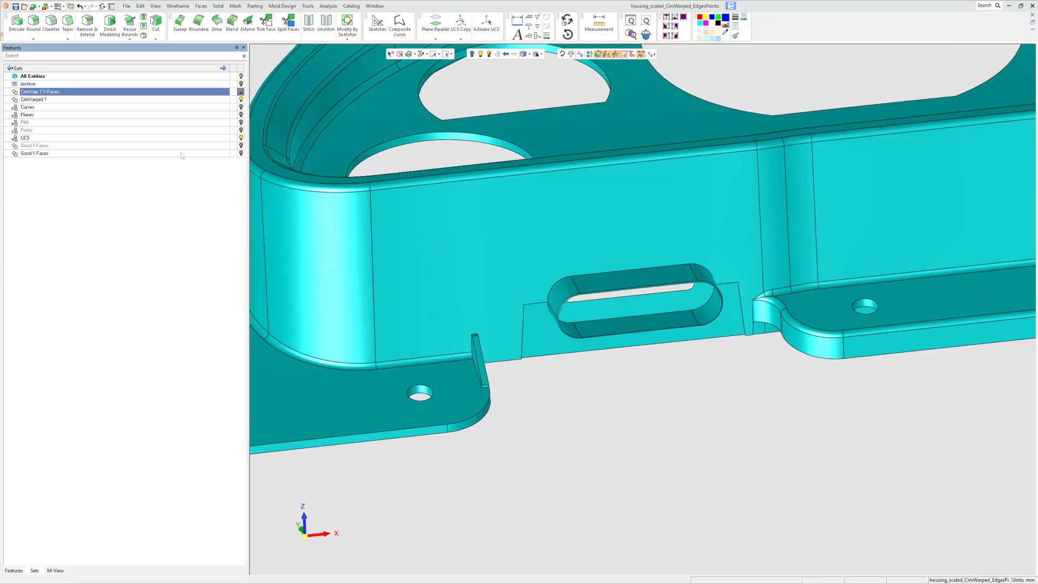
left_click(241, 154)
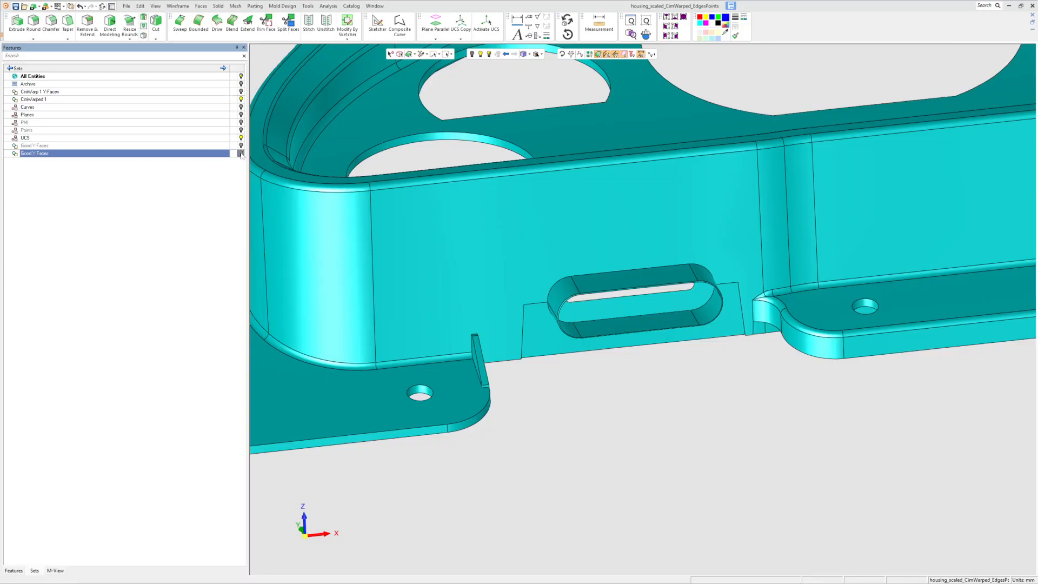
scroll(625, 335, "down", 5)
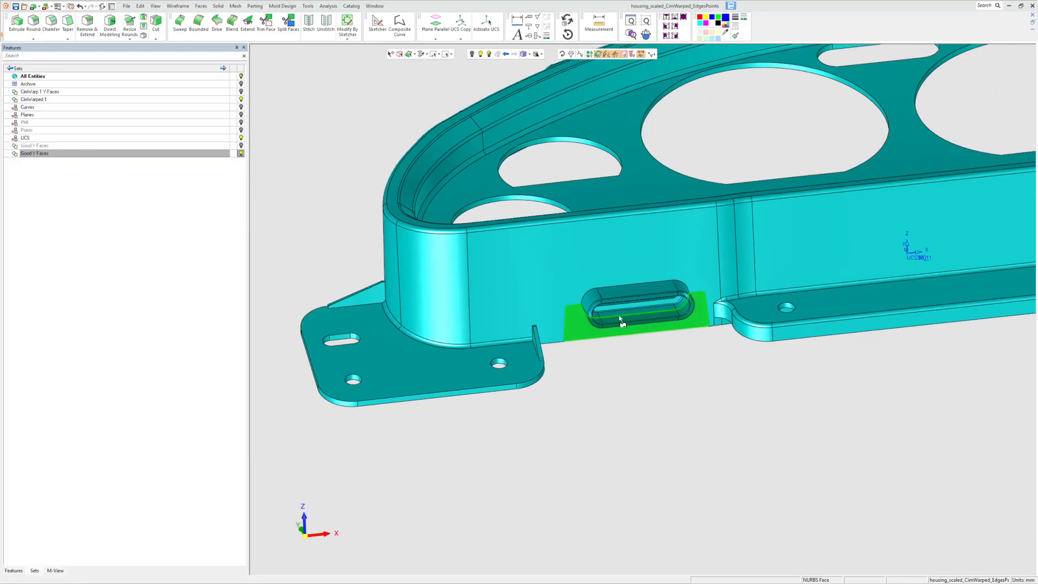
scroll(608, 329, "up", 8)
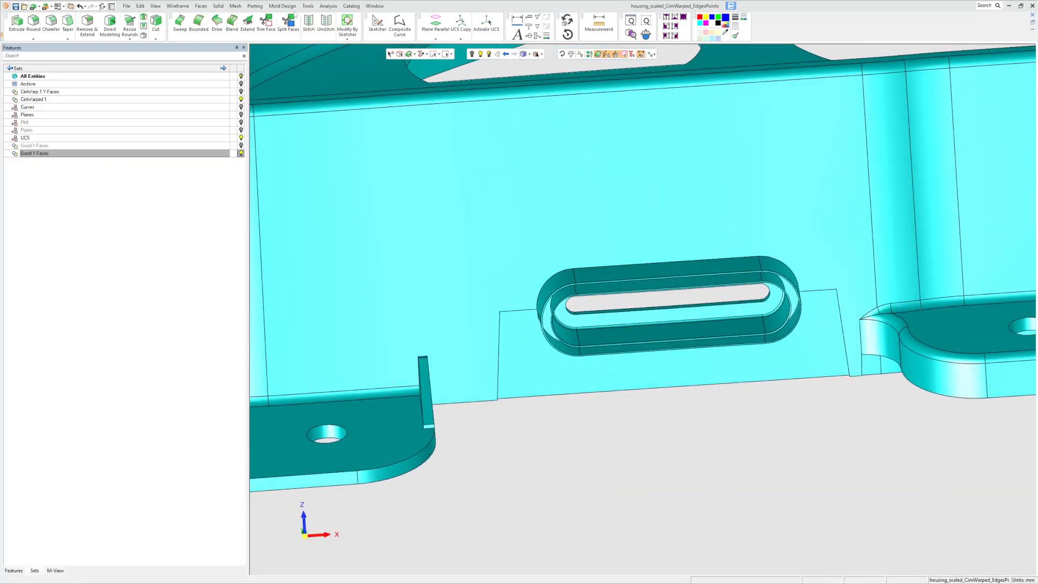
Run a Direction Analysis along Y on the Good Y Faces in the slot and examine their draft
left_click(328, 6)
left_click(362, 29)
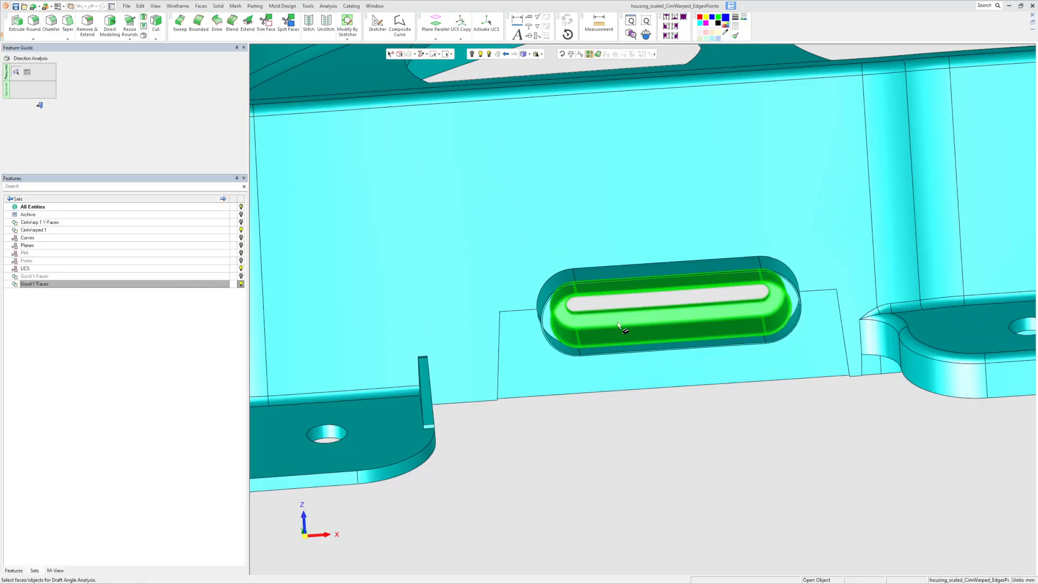
left_click(598, 342)
middle_click(631, 417)
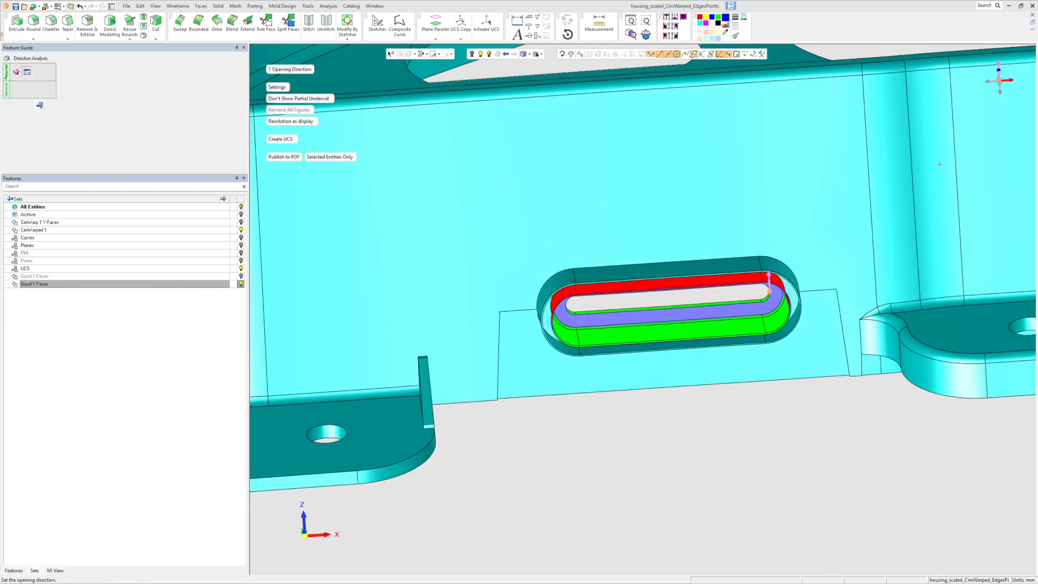
left_click(996, 87)
mouse_move(711, 331)
middle_mouse_down()
mouse_move(722, 302)
mouse_move(714, 319)
middle_mouse_up()
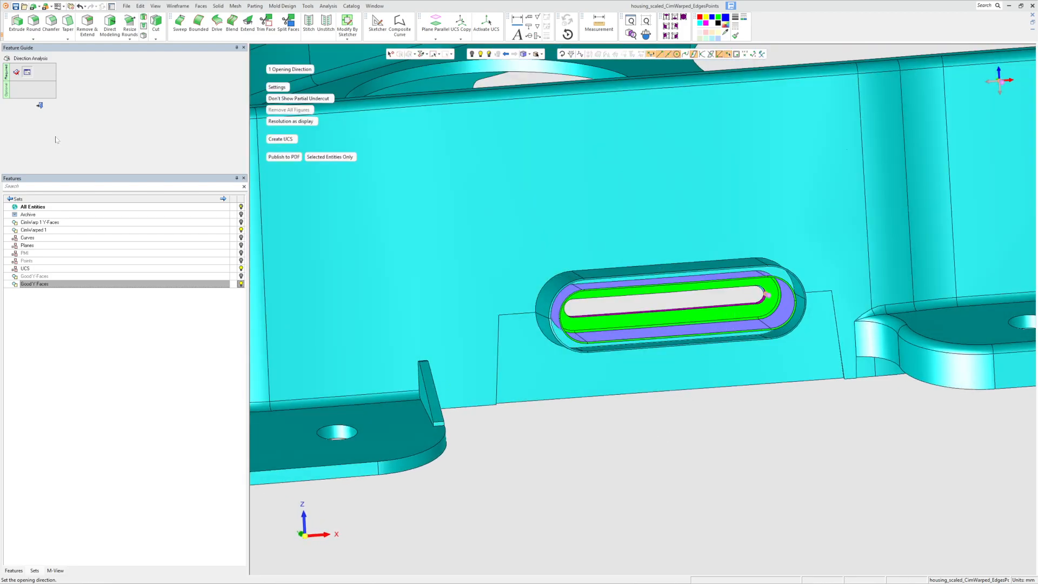
left_click(40, 105)
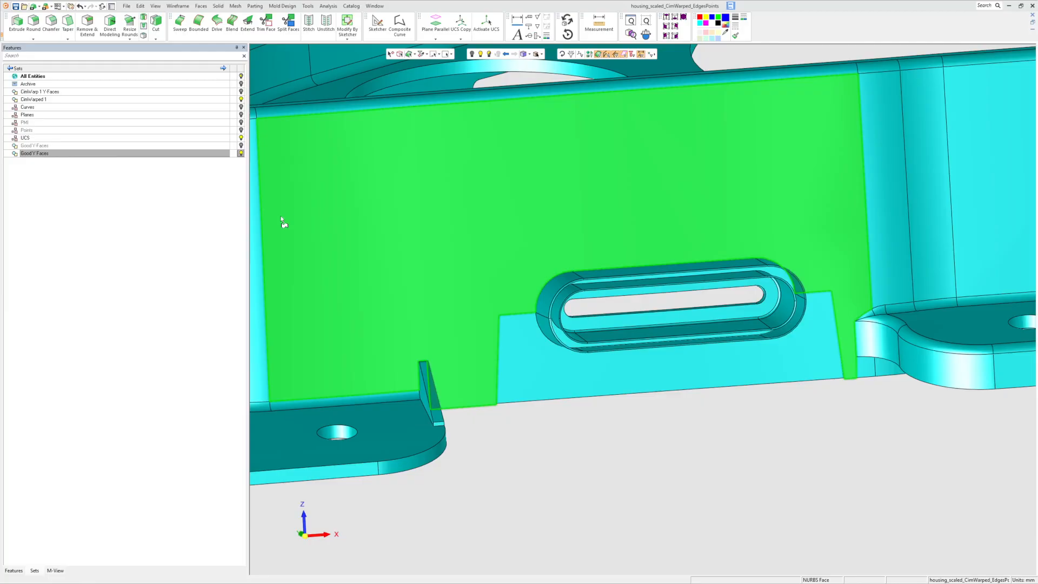
Hide the Good Y Faces set and show the CimWarp 1 Y Faces set in the slot
left_click(241, 154)
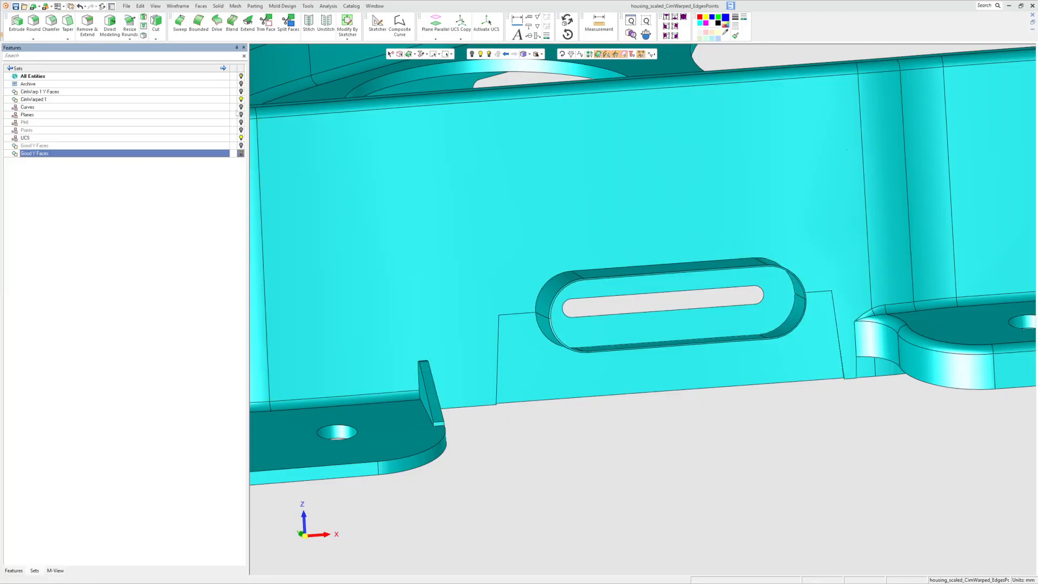
left_click(241, 92)
scroll(762, 304, "up", 4)
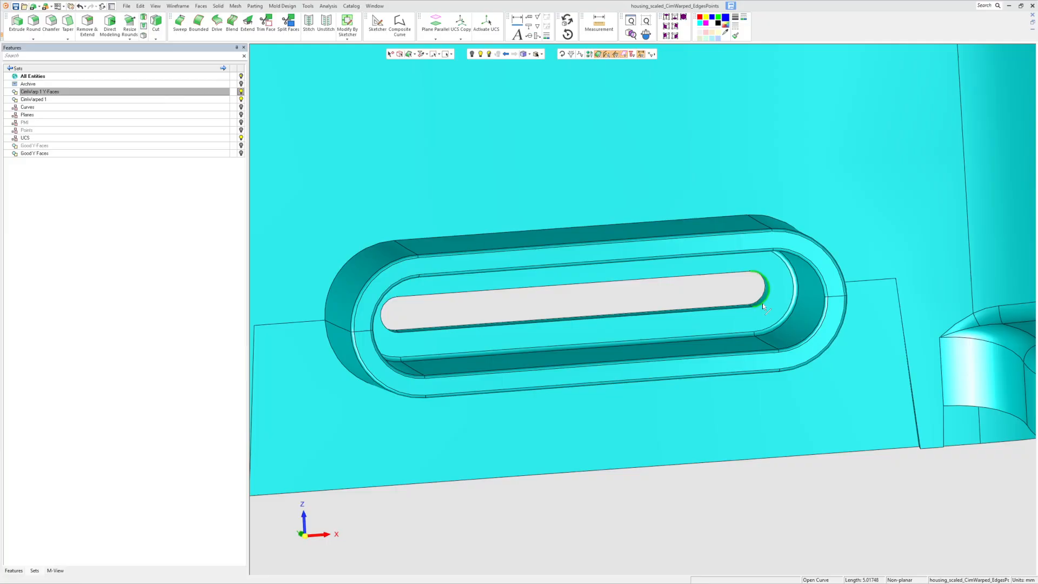
Use Direct Modeling to offset the wall faces of the innermost narrow slot opening by 1 mm, making the opening narrower
left_click(218, 6)
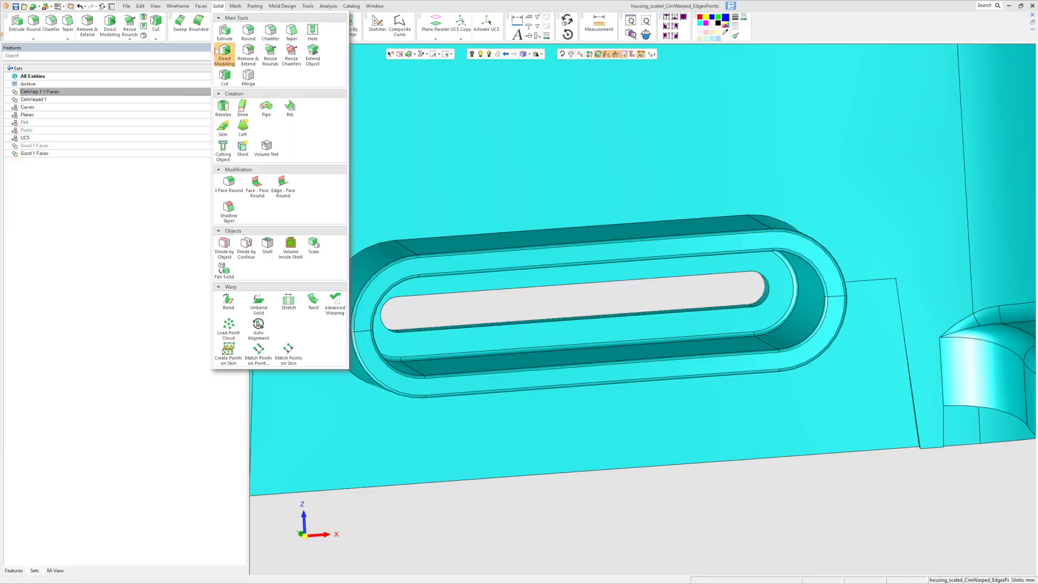
left_click(224, 60)
scroll(756, 288, "up", 3)
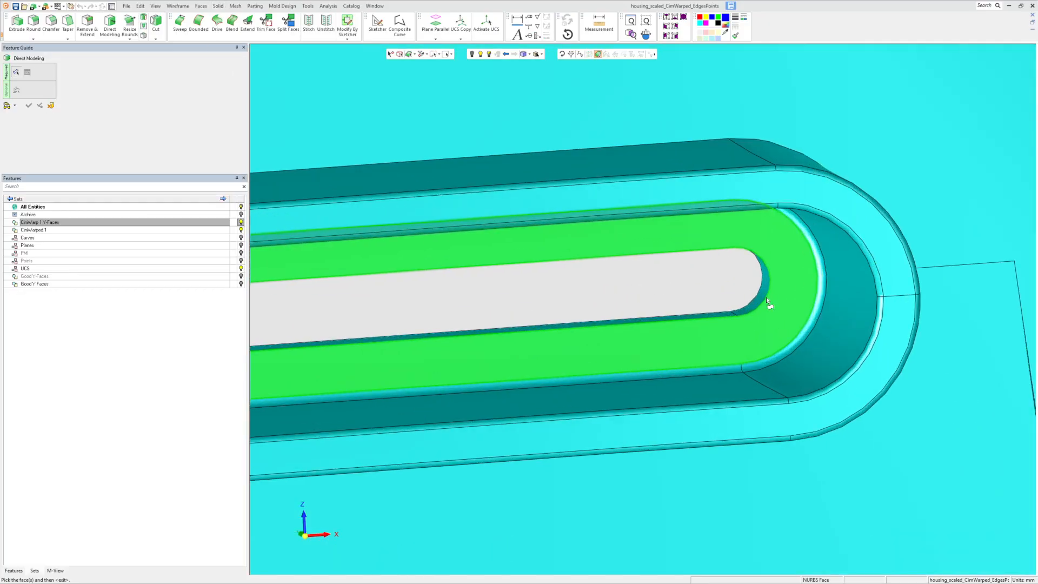
left_click(762, 302)
middle_click_drag(718, 310, 682, 298)
middle_click_drag(458, 329, 417, 355)
scroll(418, 354, "down", 6)
scroll(444, 387, "up", 4)
scroll(565, 332, "up", 5)
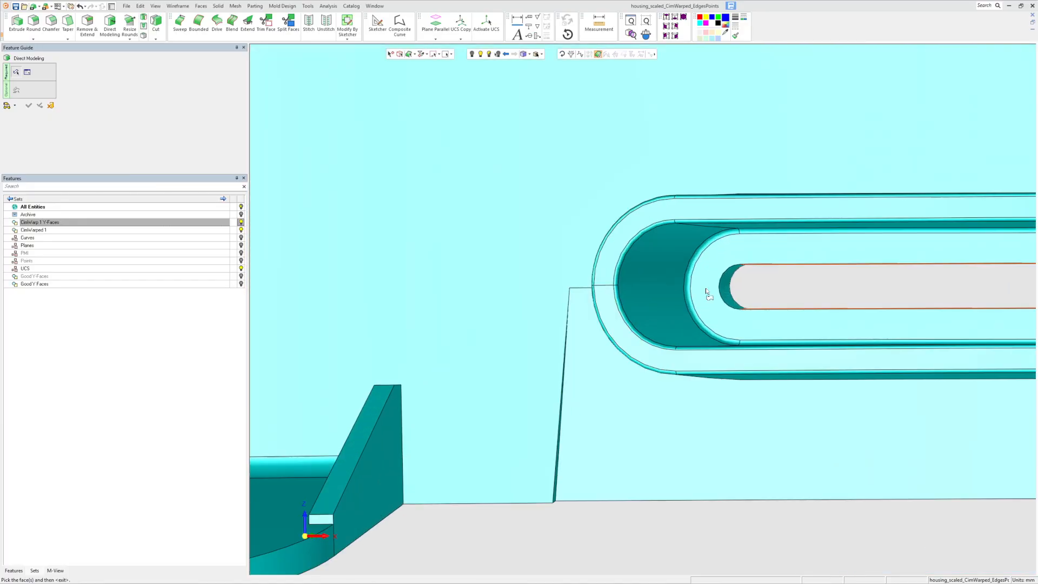
left_click(783, 290)
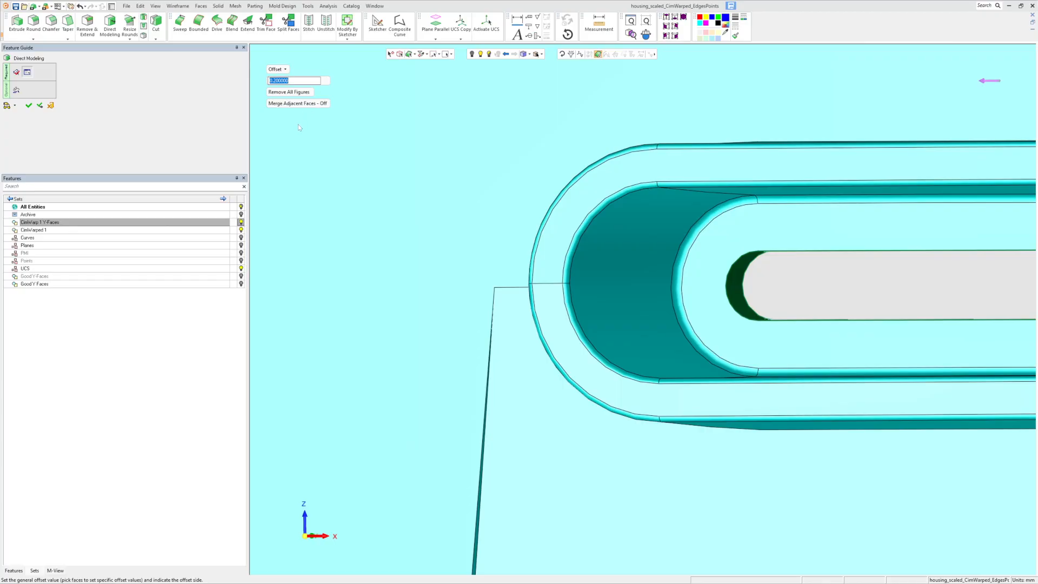
left_click(8, 106)
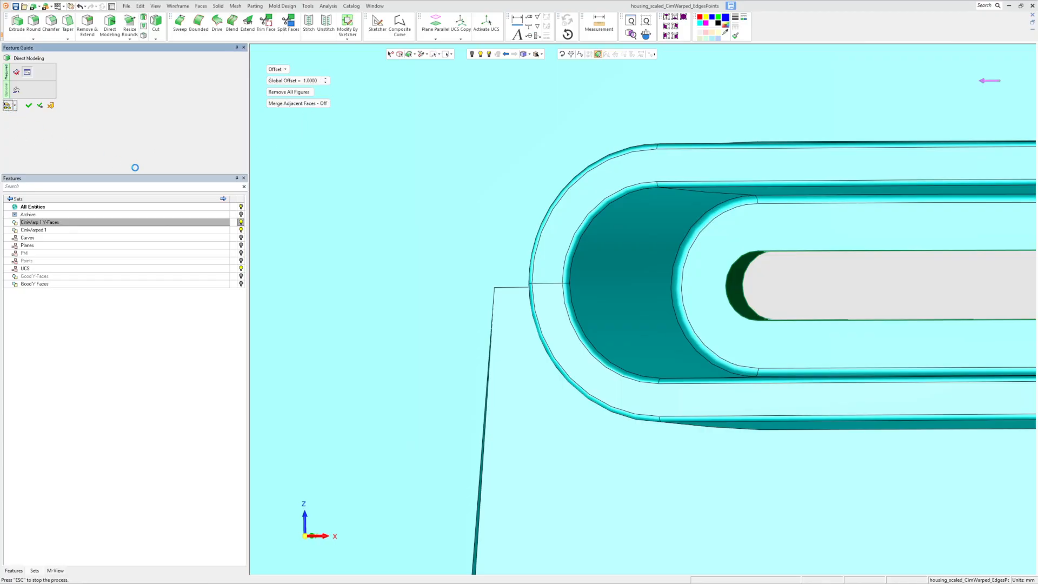
left_click(28, 106)
Hide the CimWarp 1 Y Faces set and show the Good Y Faces set for comparison
scroll(789, 341, "down", 5)
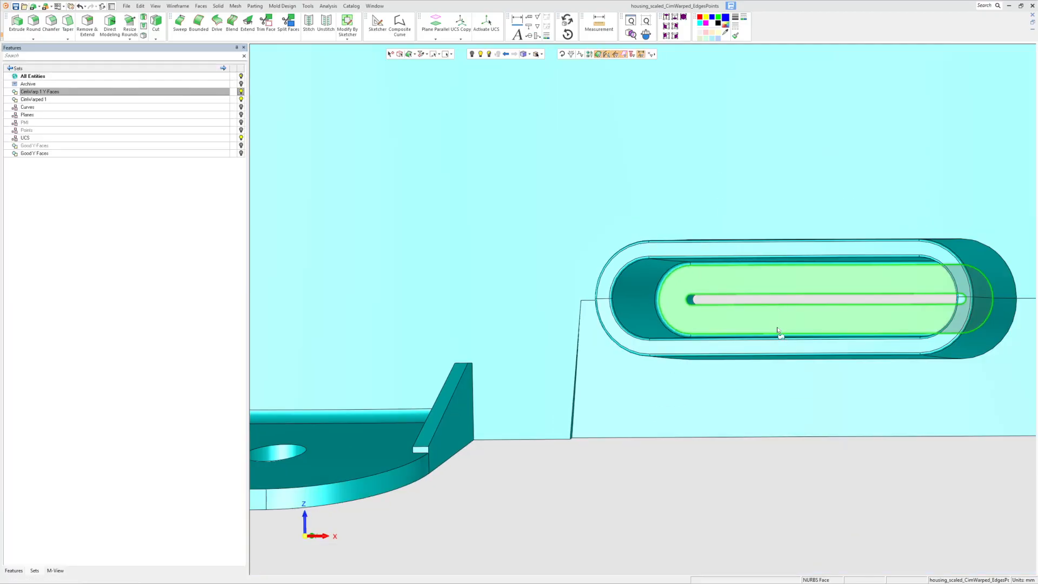
middle_click_drag(768, 327, 809, 339)
scroll(808, 339, "down", 3)
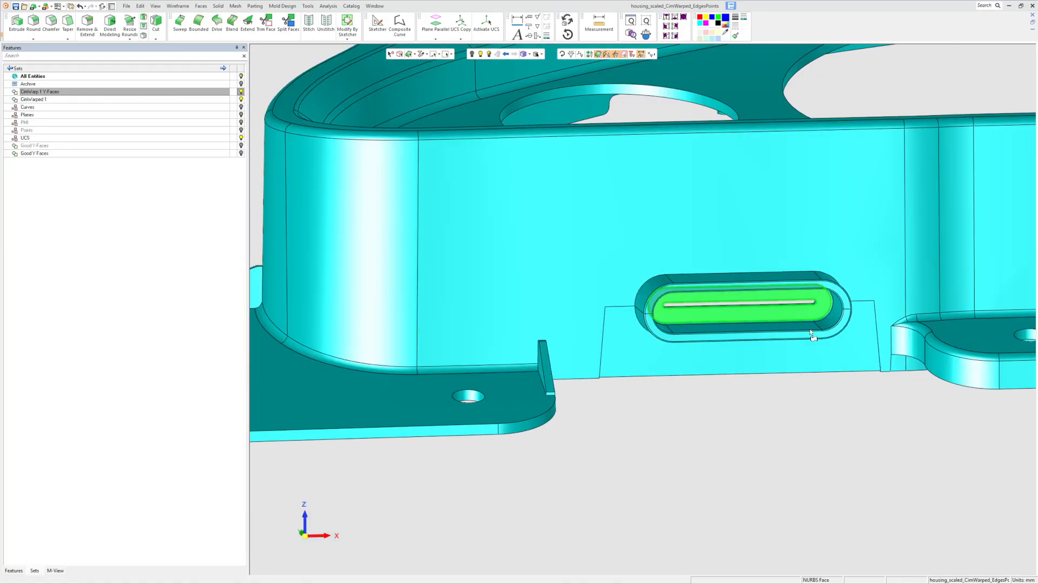
left_click(242, 92)
left_click(241, 92)
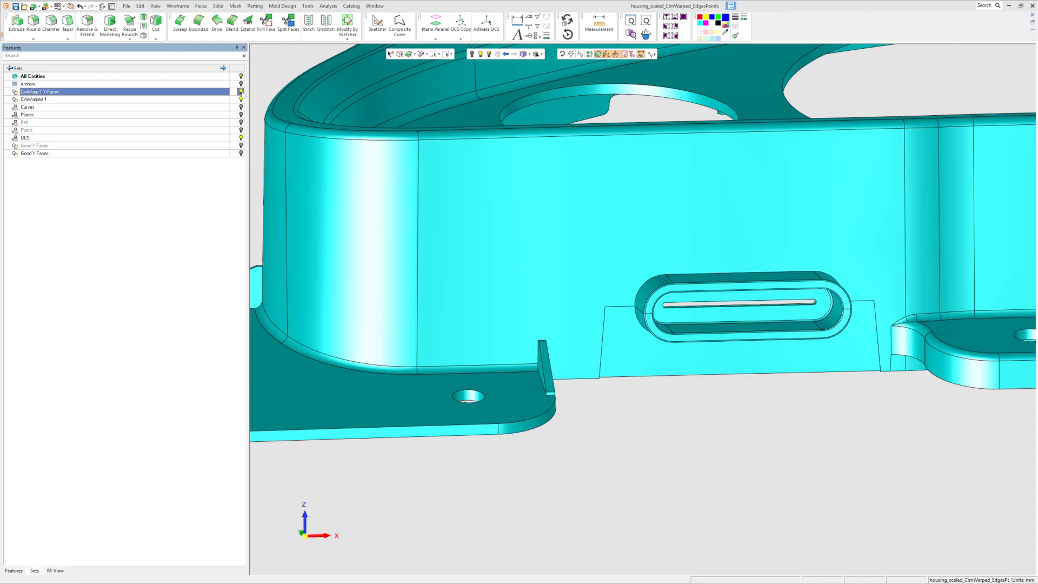
left_click(241, 92)
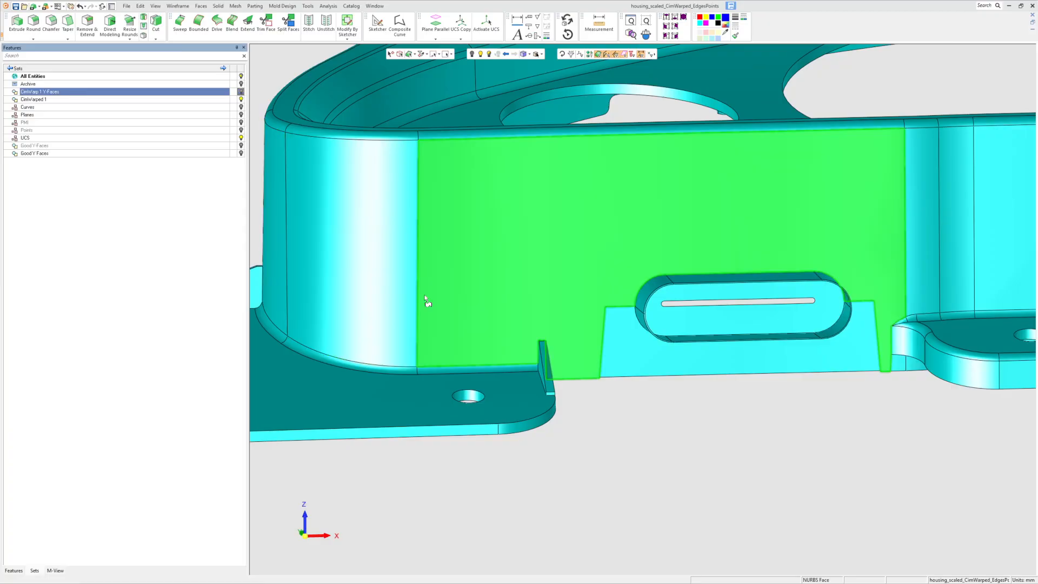
scroll(762, 337, "down", 3)
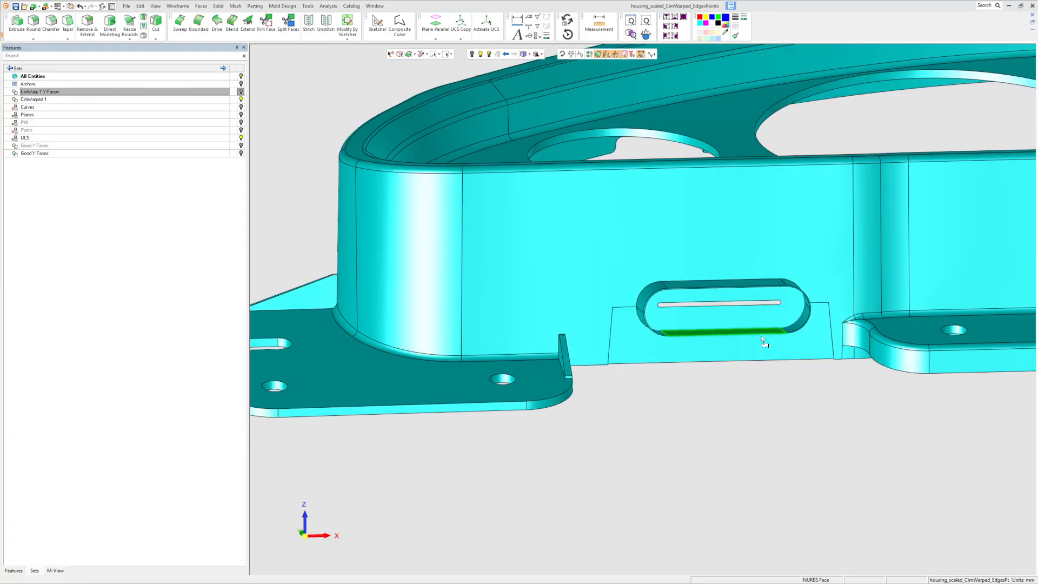
left_click(241, 153)
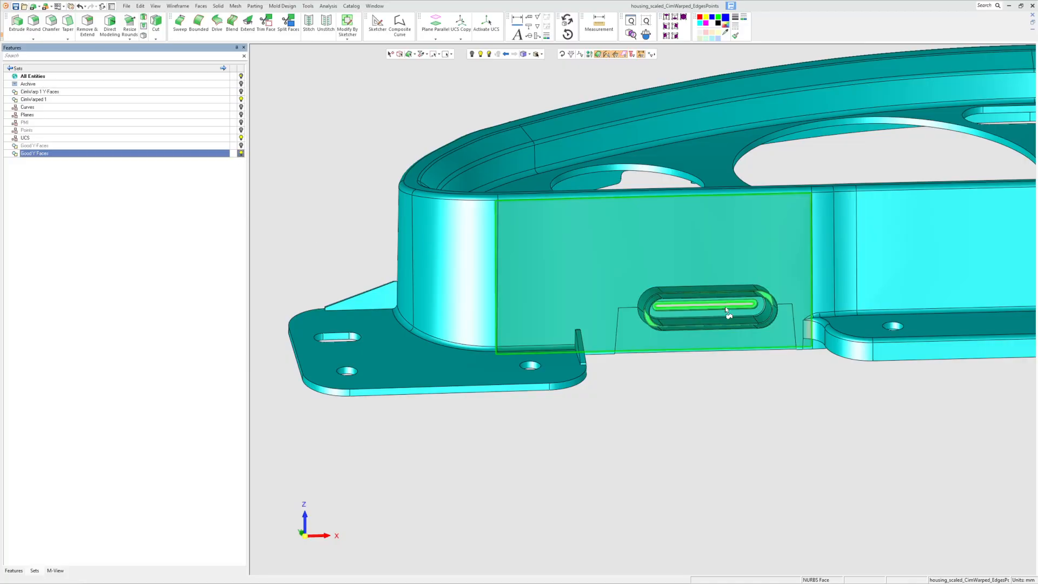
Remove the geometry of all wall faces around the innermost narrow slot opening in the Good Y Faces
scroll(672, 327, "up", 3)
scroll(658, 334, "up", 3)
middle_click_drag(670, 316, 607, 310)
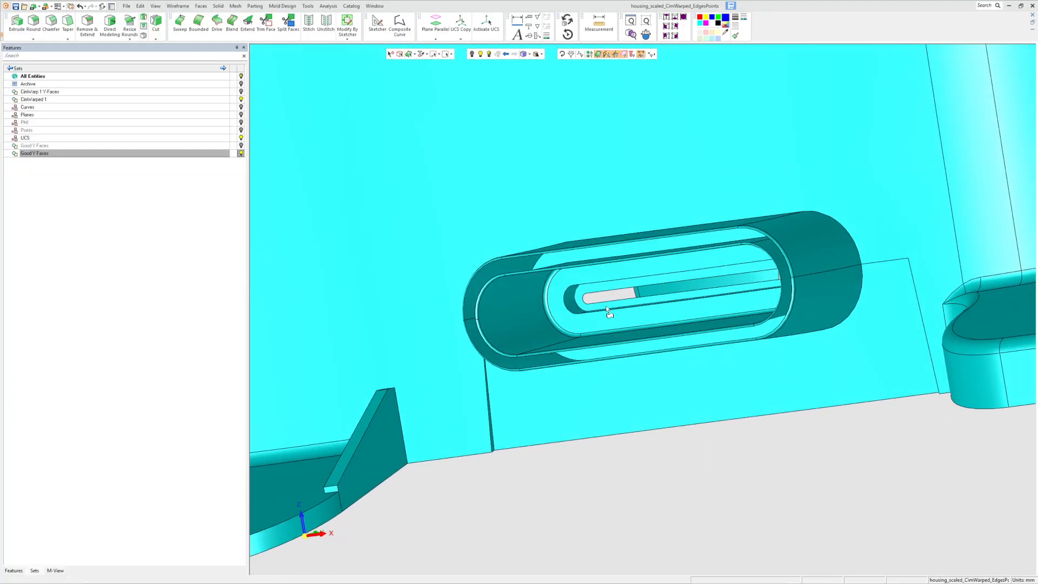
scroll(570, 307, "up", 3)
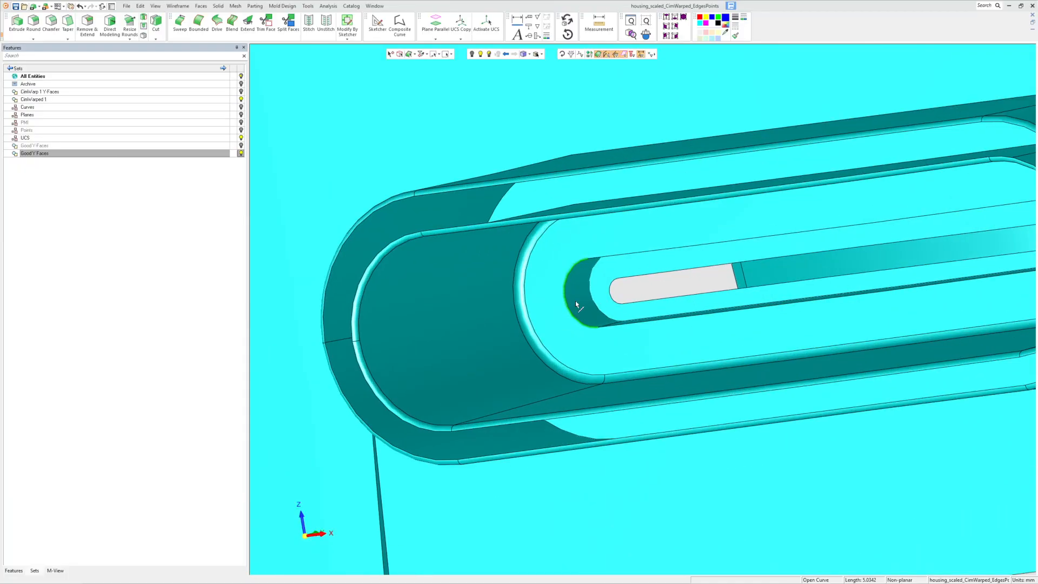
left_click(591, 320)
middle_click_drag(591, 320, 597, 282)
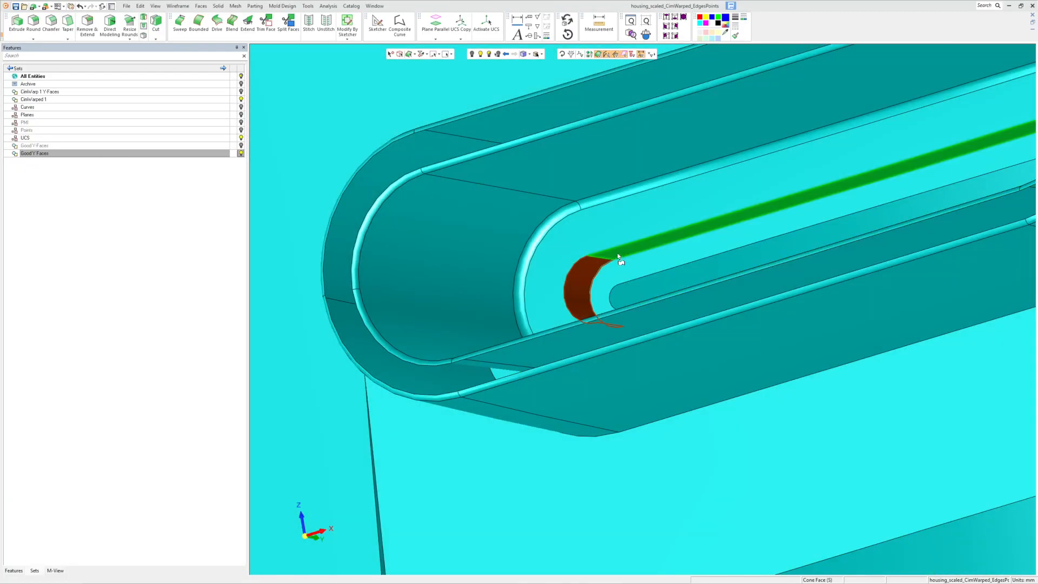
left_click(618, 257)
scroll(607, 283, "down", 4)
middle_click_drag(704, 278, 794, 246)
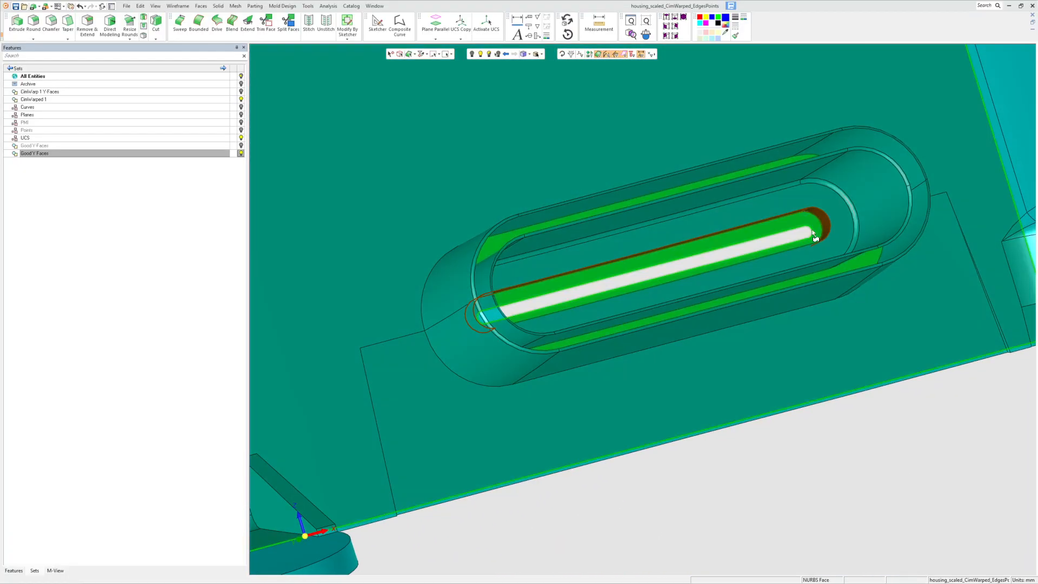
scroll(813, 234, "down", 3)
middle_click_drag(814, 233, 747, 277)
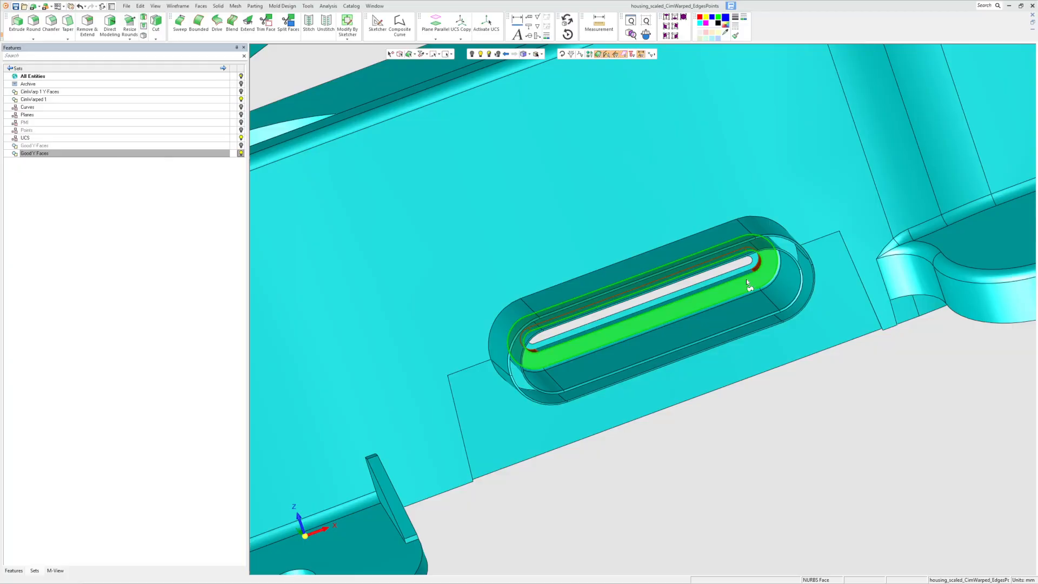
left_click(749, 278)
right_click(774, 414)
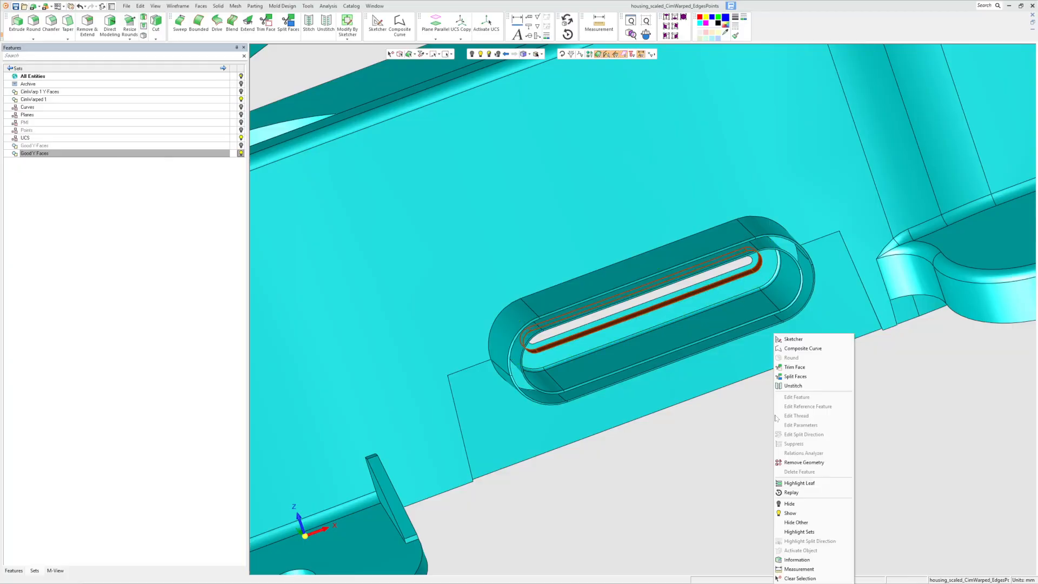
left_click(804, 463)
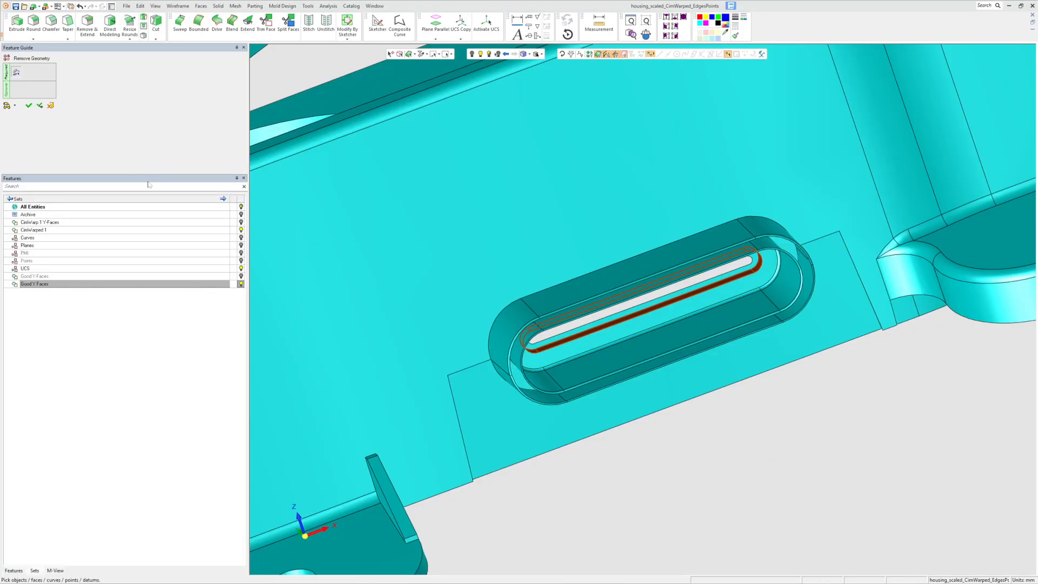
left_click(29, 106)
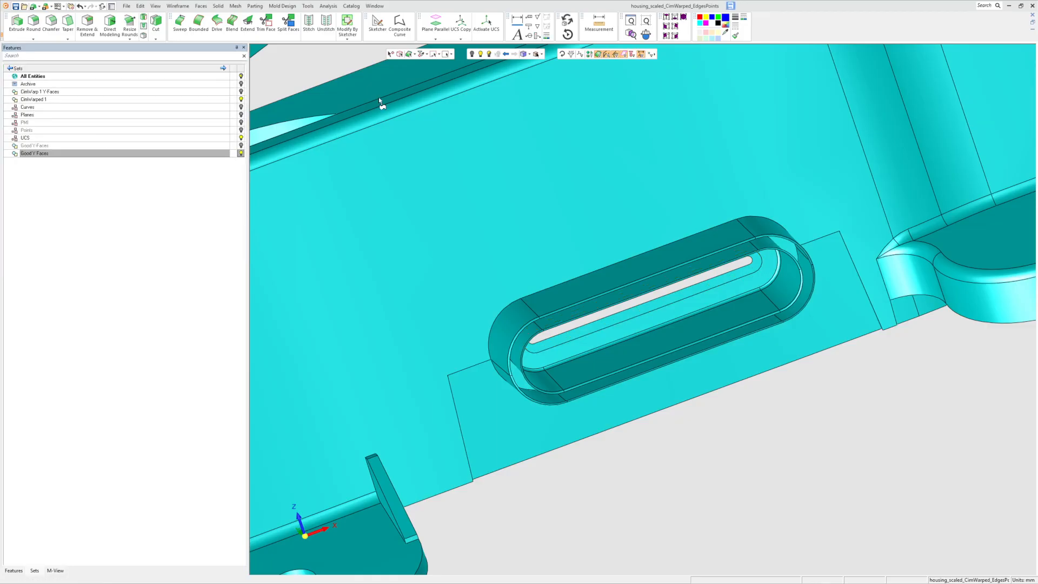
Create a closed composite curve by chaining the open edges around the innermost slot opening
left_click(400, 24)
scroll(750, 240, "up", 3)
left_click(751, 246)
left_click(760, 246)
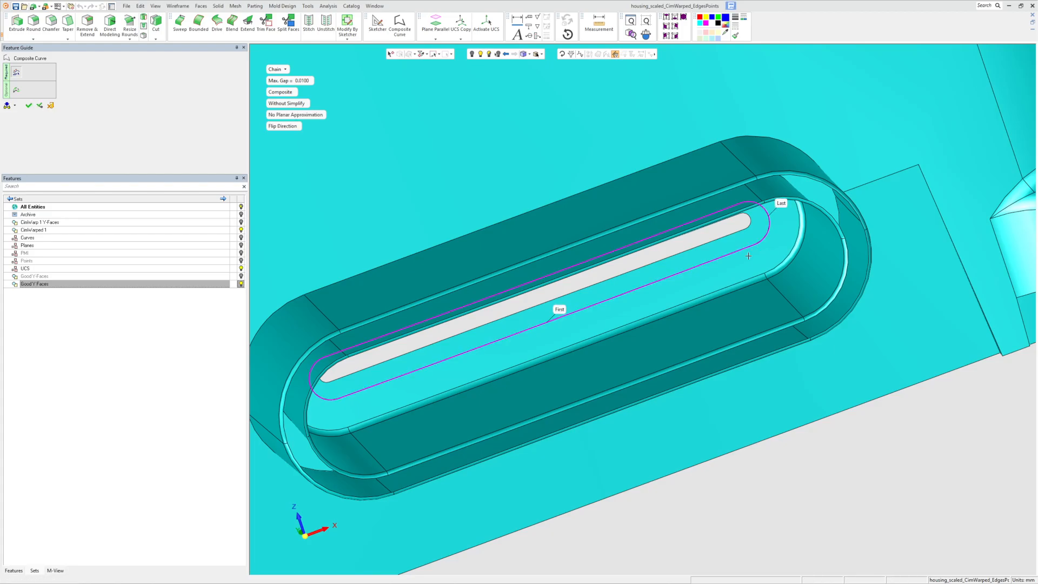
left_click(28, 106)
Sweep the composite curve along Y through the housing wall, to one side with a delta of 20 mm
left_click(180, 24)
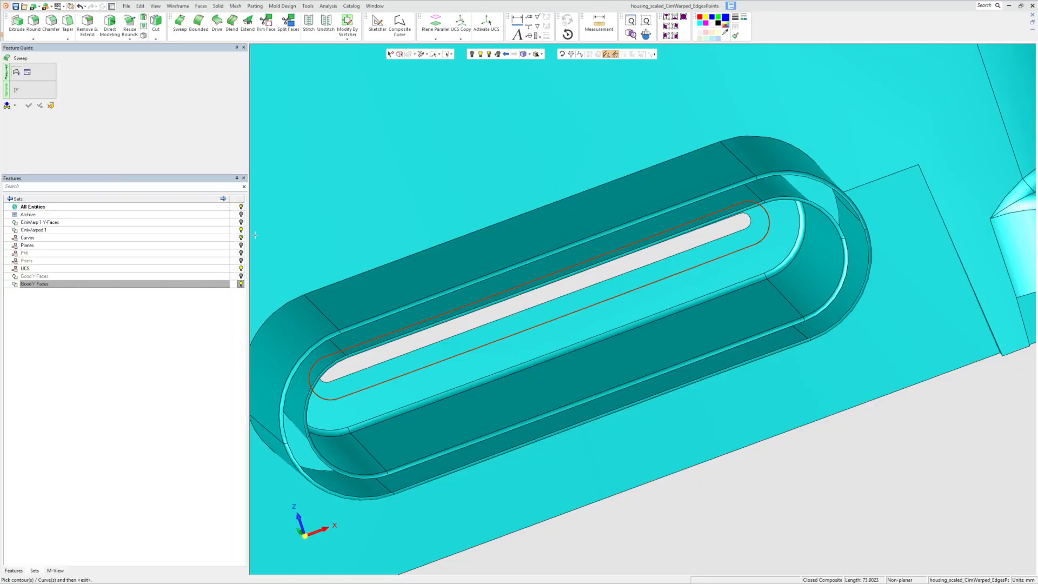
middle_click(735, 500)
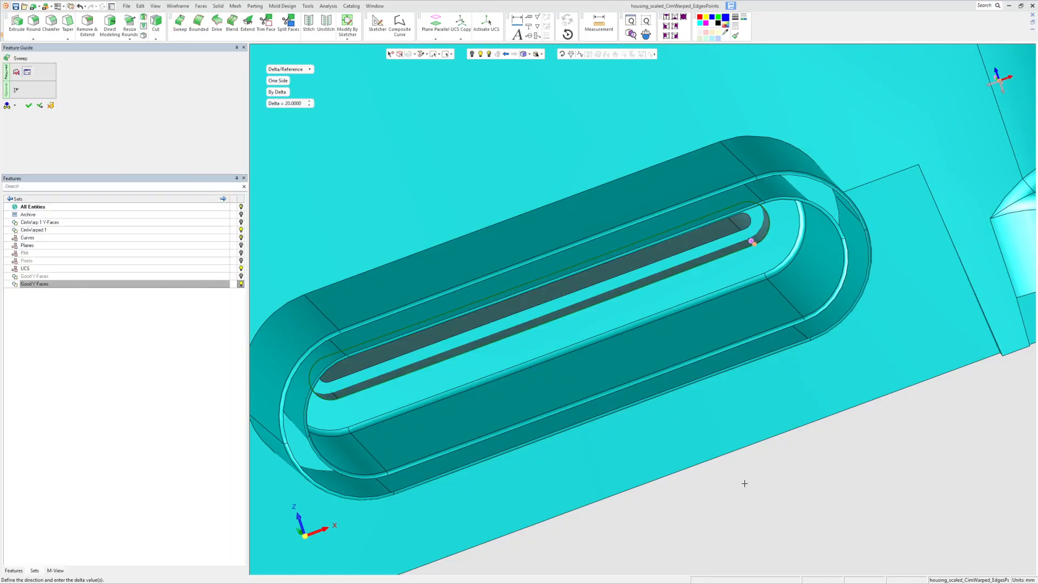
middle_click_drag(730, 306, 767, 308)
middle_click_drag(640, 276, 742, 322)
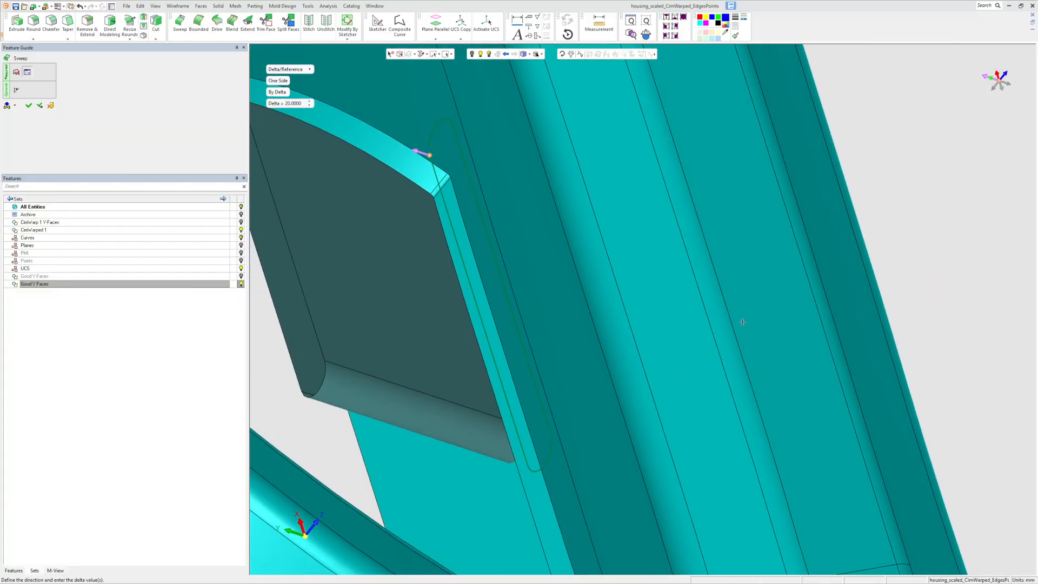
left_click(30, 107)
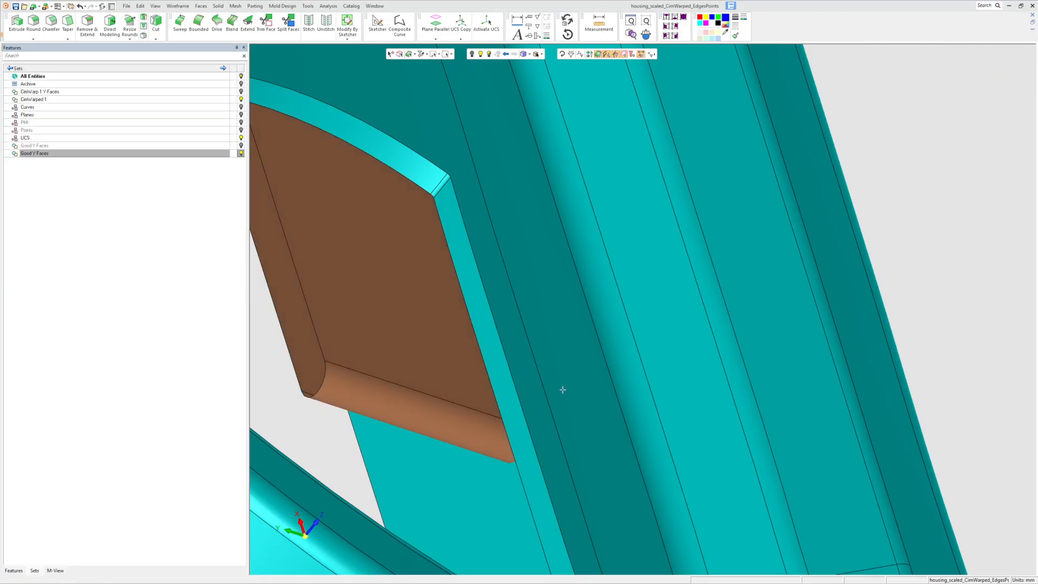
Trim the inner housing wall face around the narrow slot opening, using the swept faces as the trimming entity
middle_click_drag(557, 388, 524, 359)
scroll(480, 340, "down", 8)
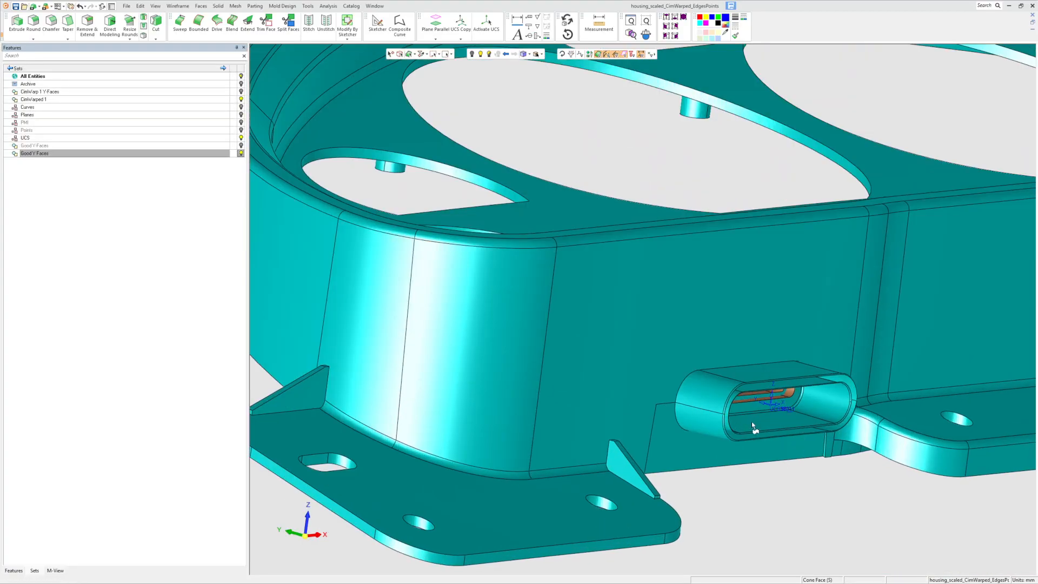
scroll(752, 426, "up", 10)
scroll(753, 395, "up", 3)
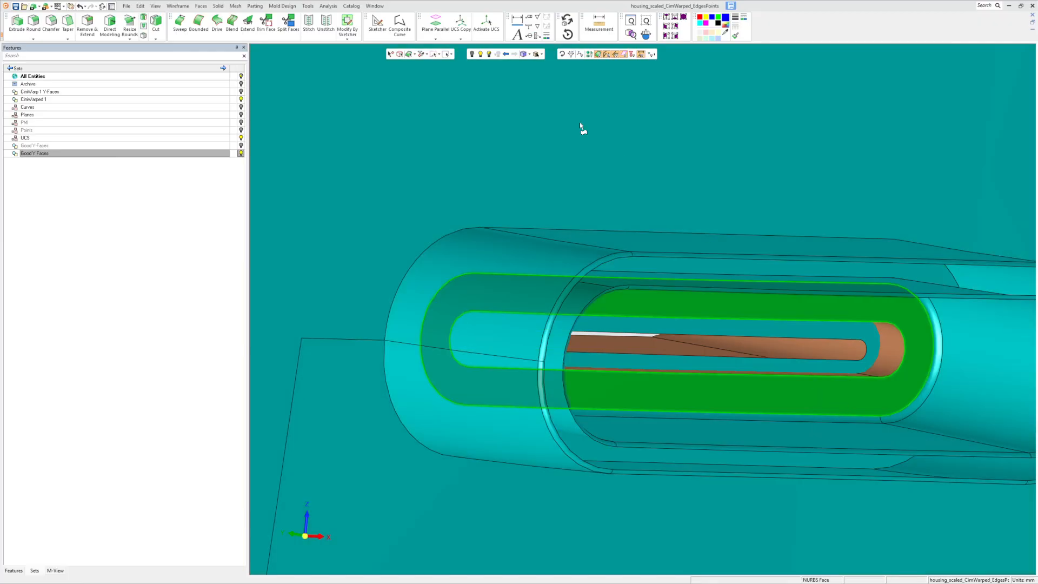
left_click(267, 25)
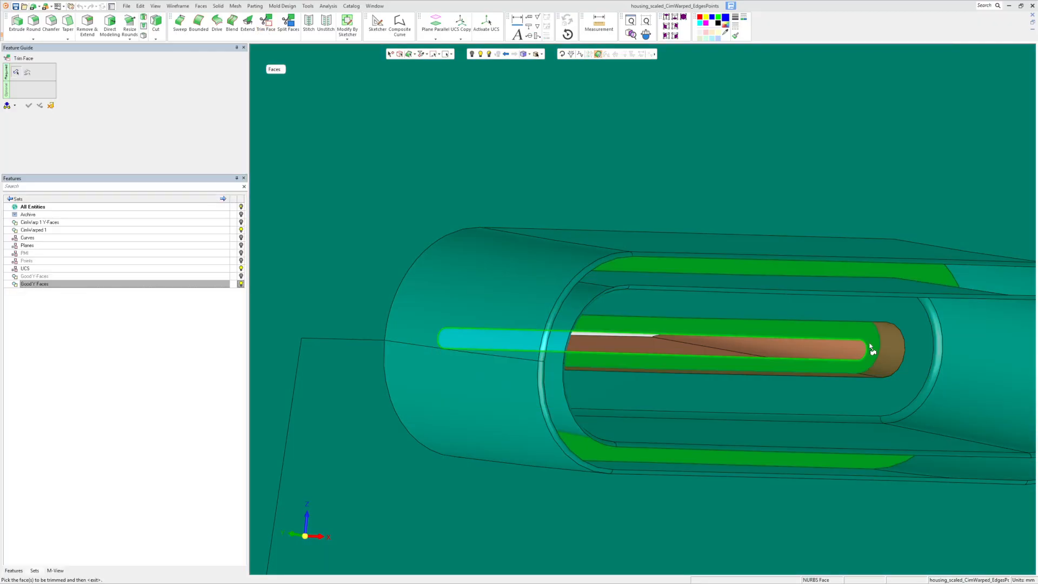
left_click(869, 344)
middle_click(860, 348)
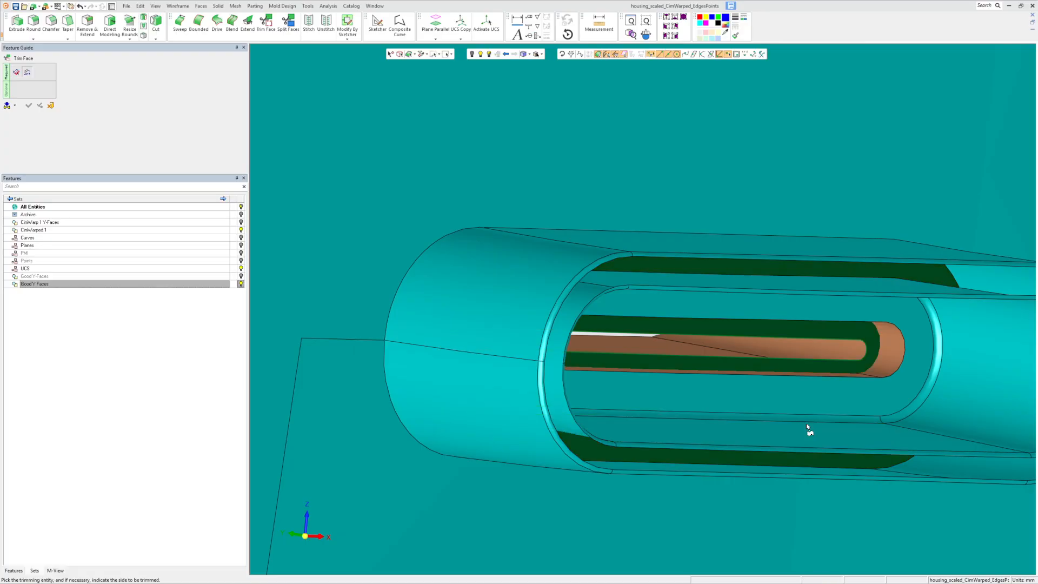
left_click(15, 76)
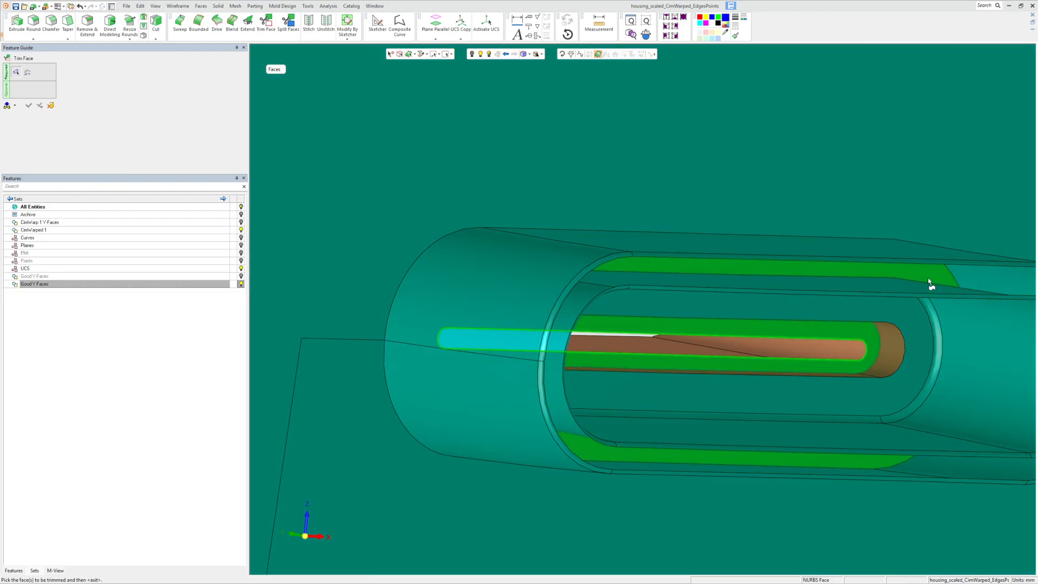
left_click(928, 276)
middle_click(855, 402)
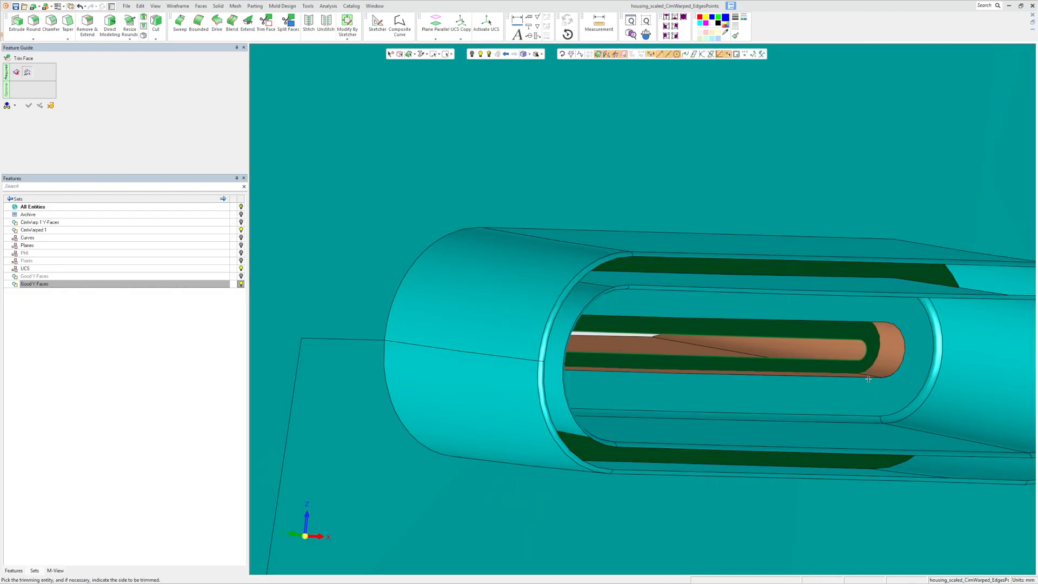
left_click(877, 359)
middle_click_drag(880, 370, 656, 424)
middle_click_drag(395, 457, 390, 389)
left_click(388, 390)
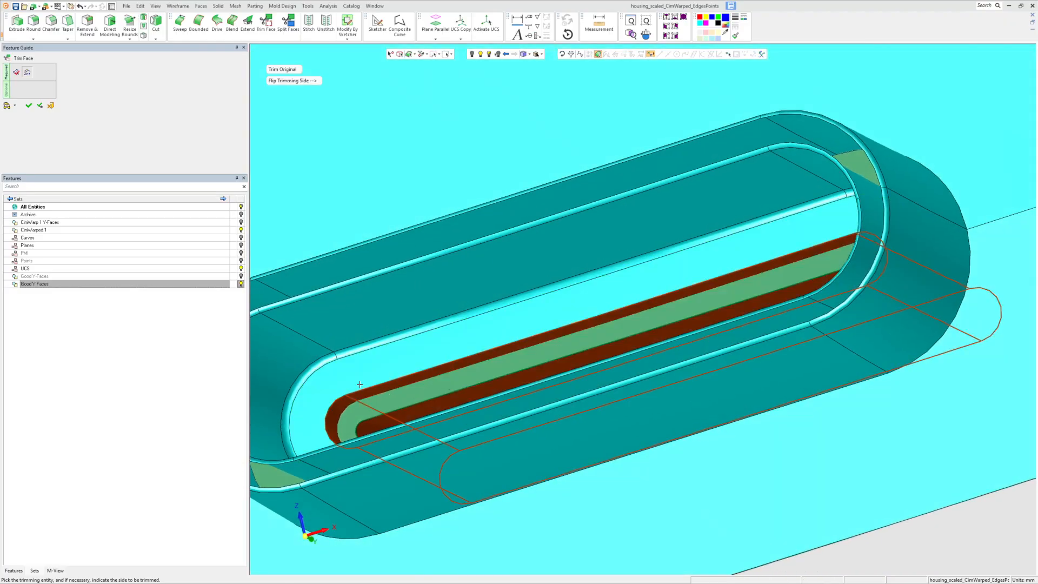
scroll(446, 303, "down", 3)
middle_click_drag(445, 302, 681, 340)
scroll(603, 364, "down", 3)
scroll(572, 266, "up", 3)
left_click(29, 106)
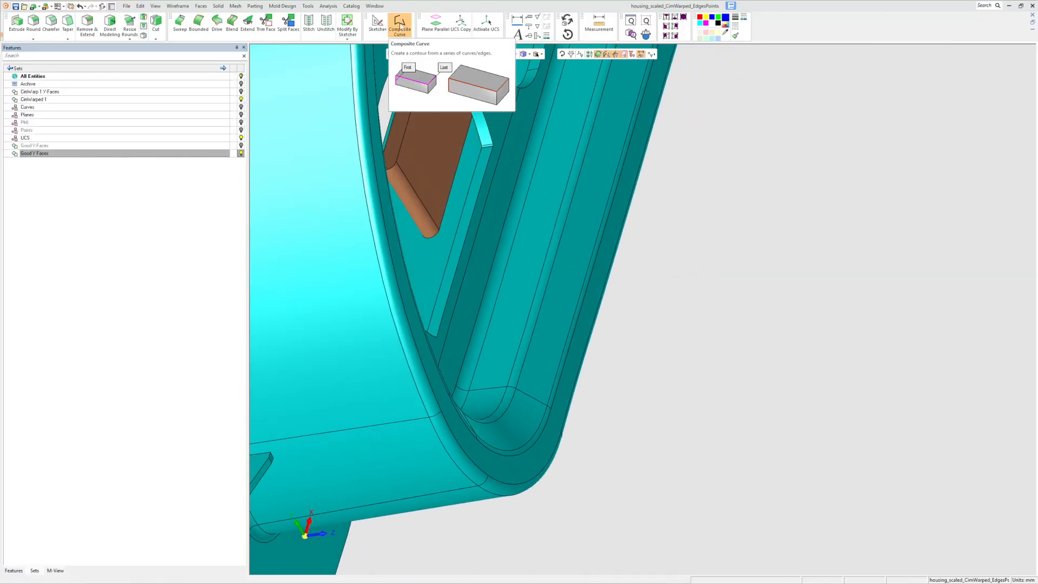
Create a composite curve by chaining the edges where the swept slot faces meet the trimmed wall, from the end arc along the long side
left_click(399, 23)
left_click(436, 235)
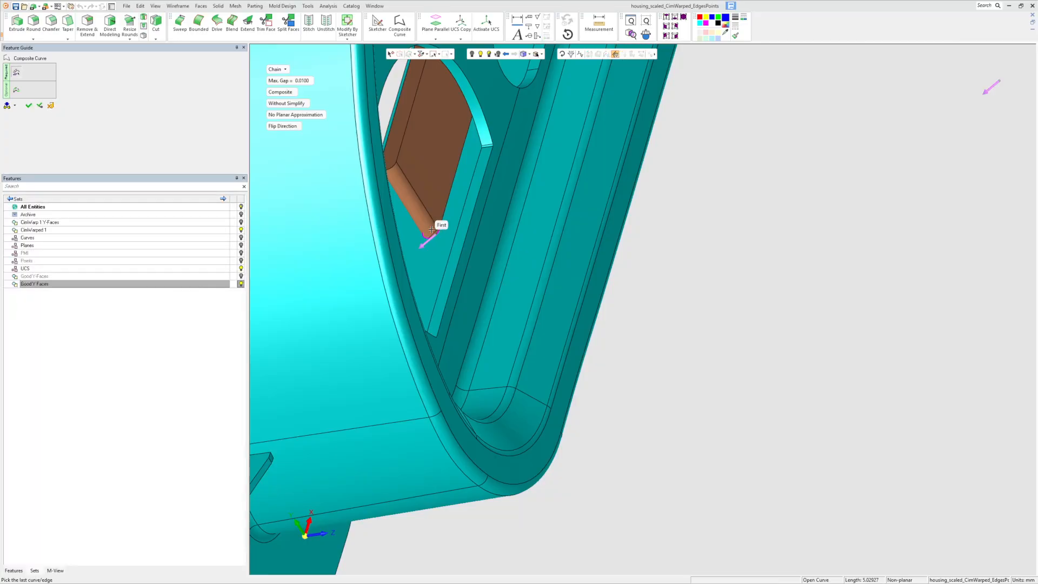
middle_click_drag(404, 215, 394, 244)
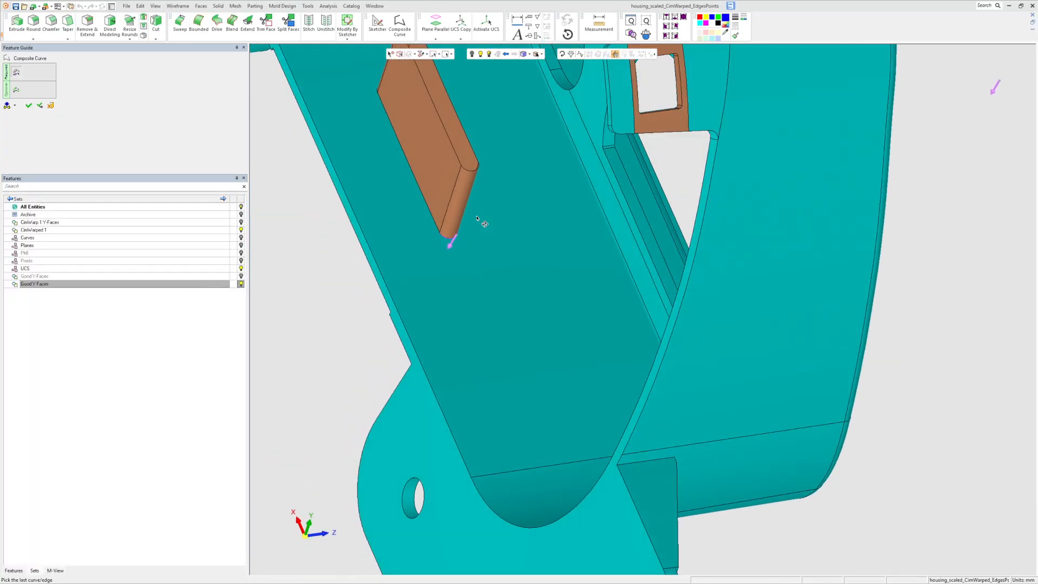
left_click(411, 162)
scroll(393, 246, "down", 2)
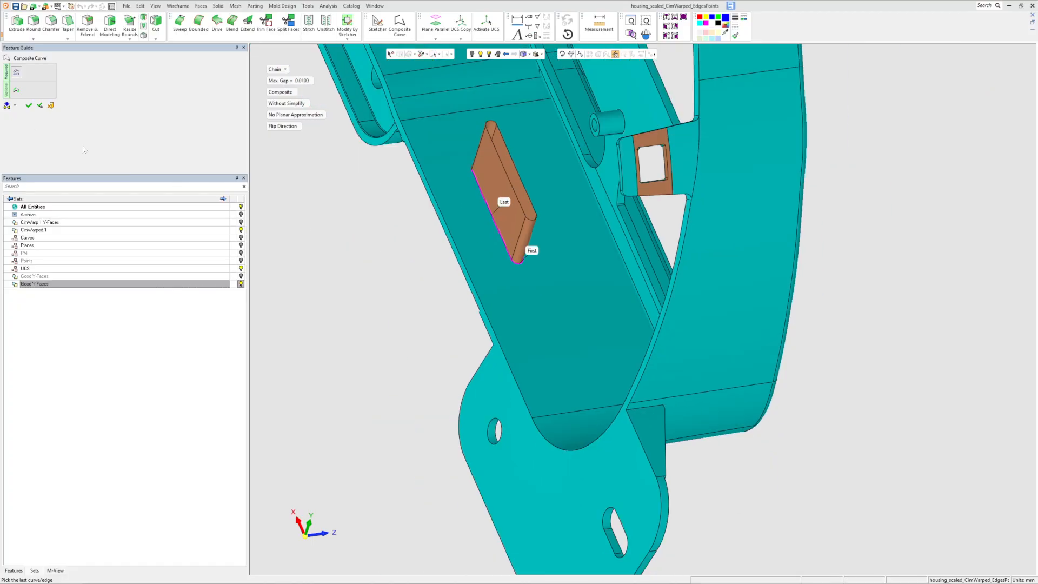
left_click(29, 106)
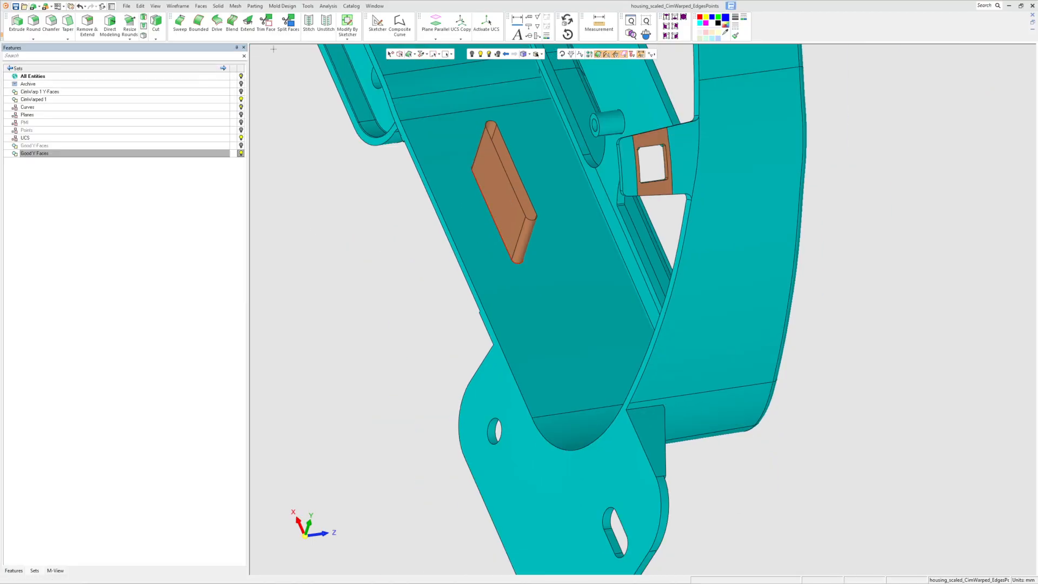
left_click(264, 23)
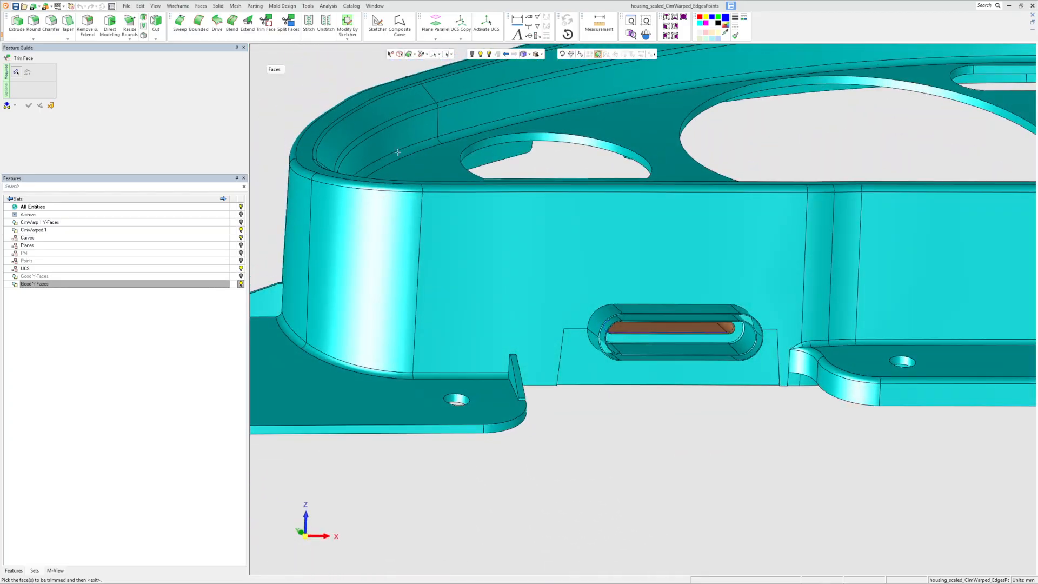
scroll(707, 281, "up", 5)
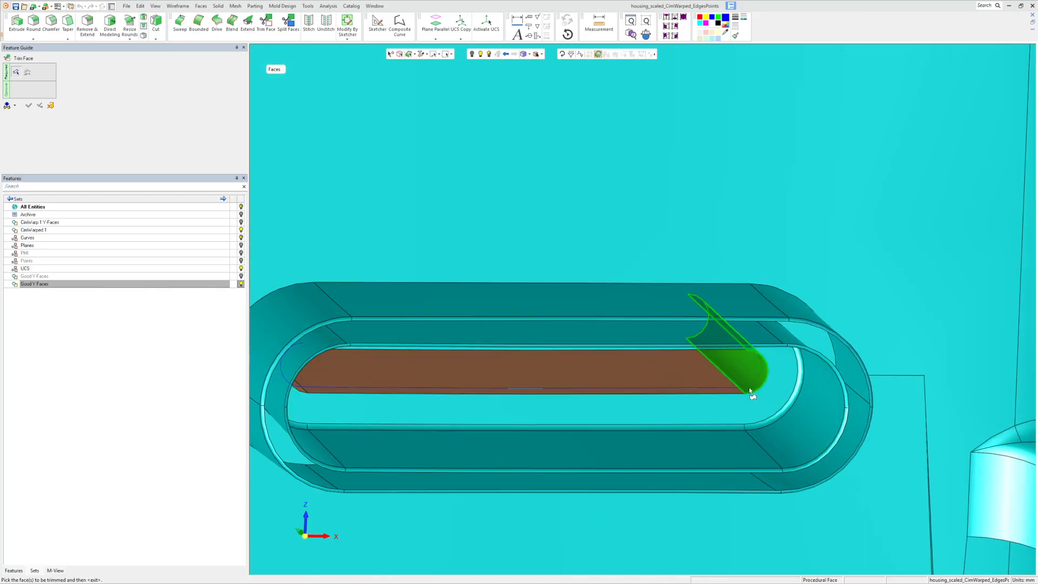
middle_click_drag(725, 409, 644, 373)
scroll(339, 403, "up", 4)
left_click(339, 404)
left_click(361, 401)
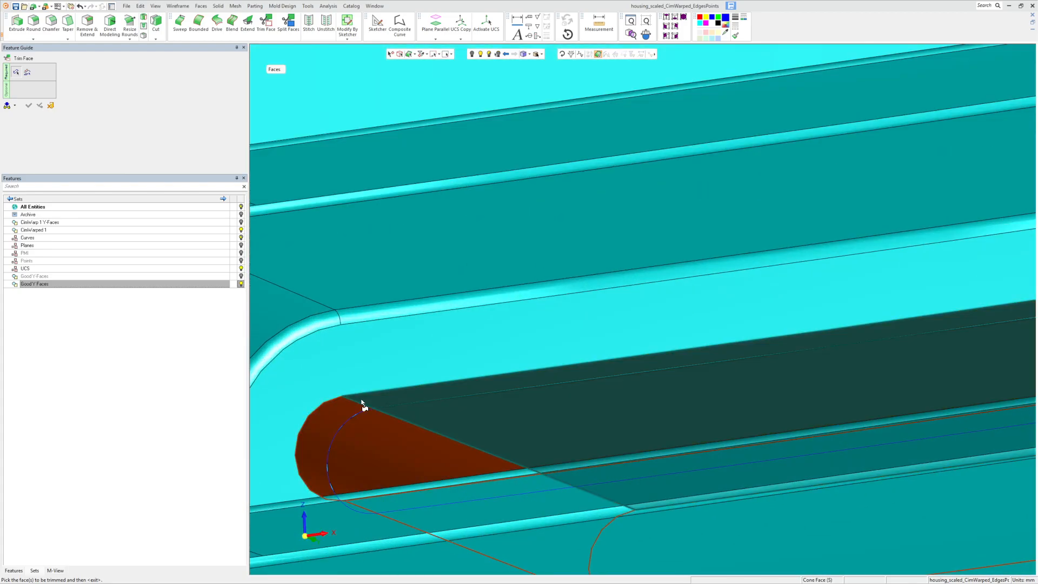
scroll(362, 404, "down", 5)
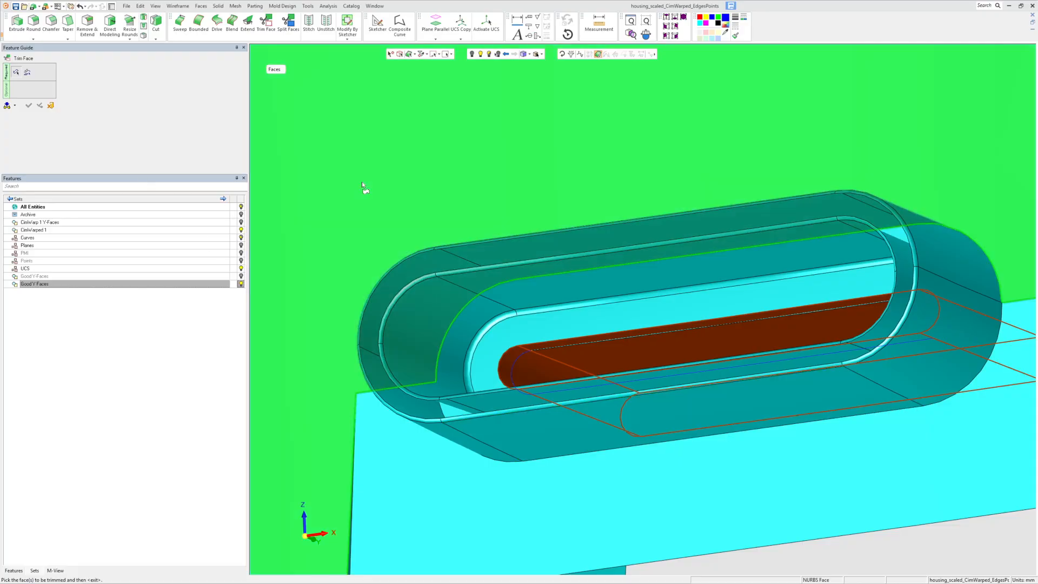
middle_click(362, 187)
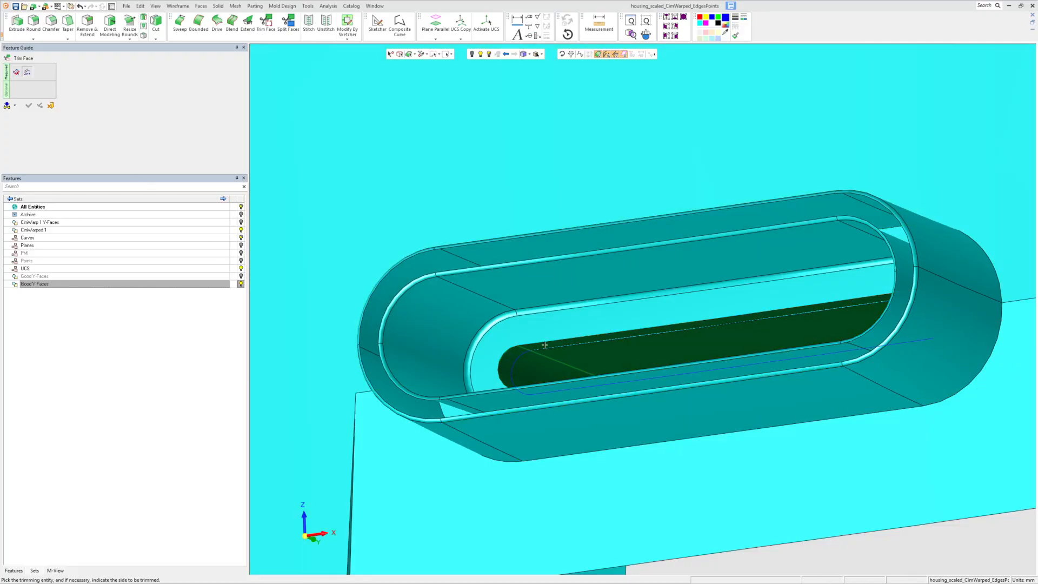
middle_click_drag(579, 387, 639, 387)
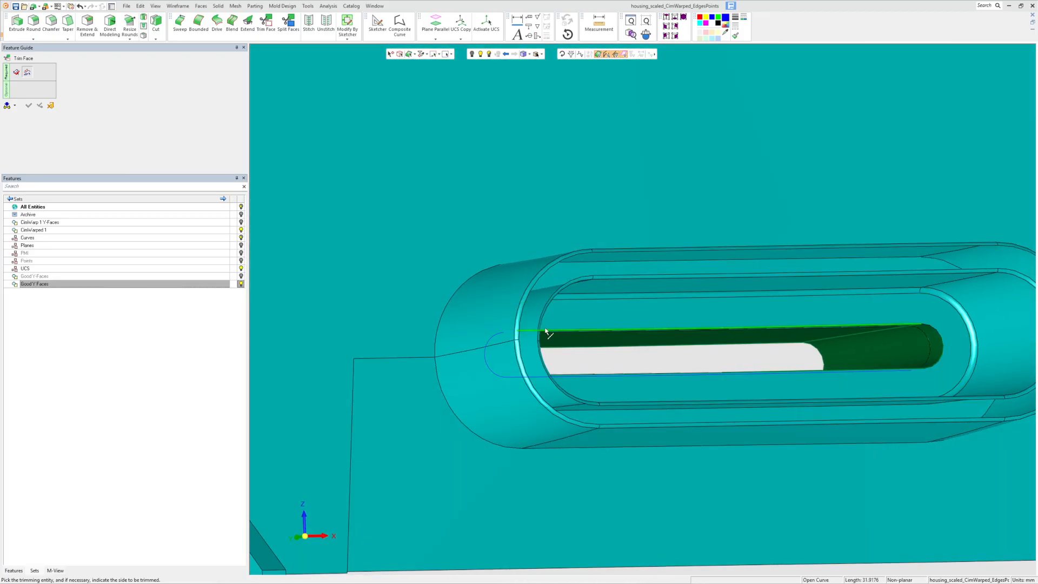
left_click(45, 106)
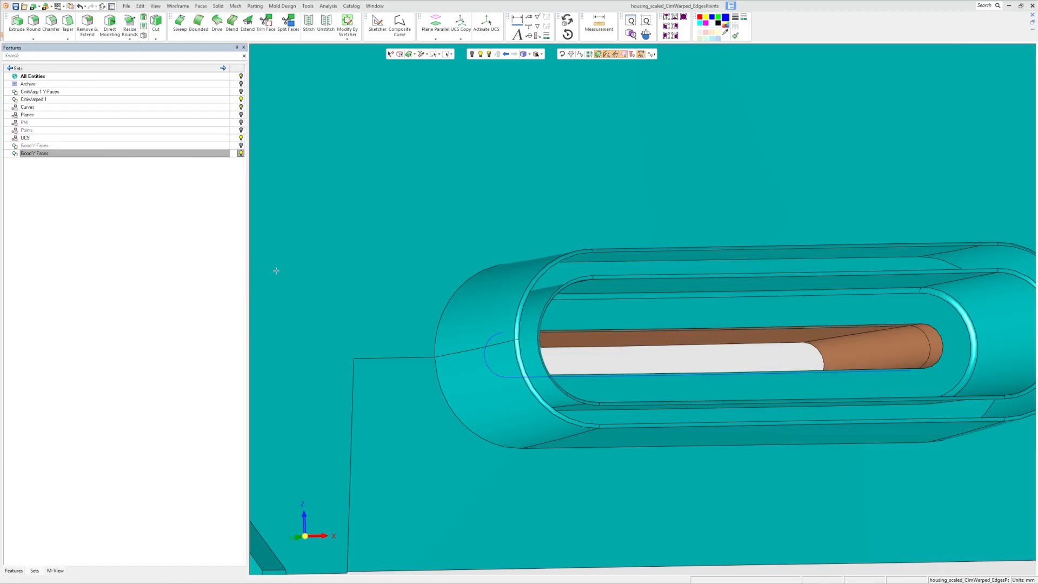
Edit the newest composite curve feature to extend its chain around the remaining slot edges into a closed loop
left_click(13, 571)
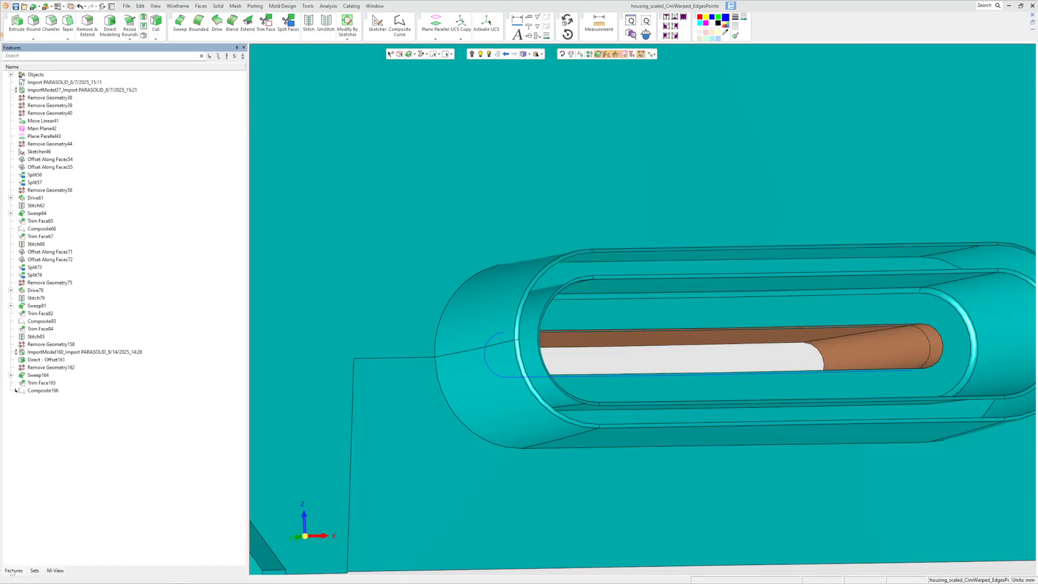
left_click(53, 393)
right_click(54, 393)
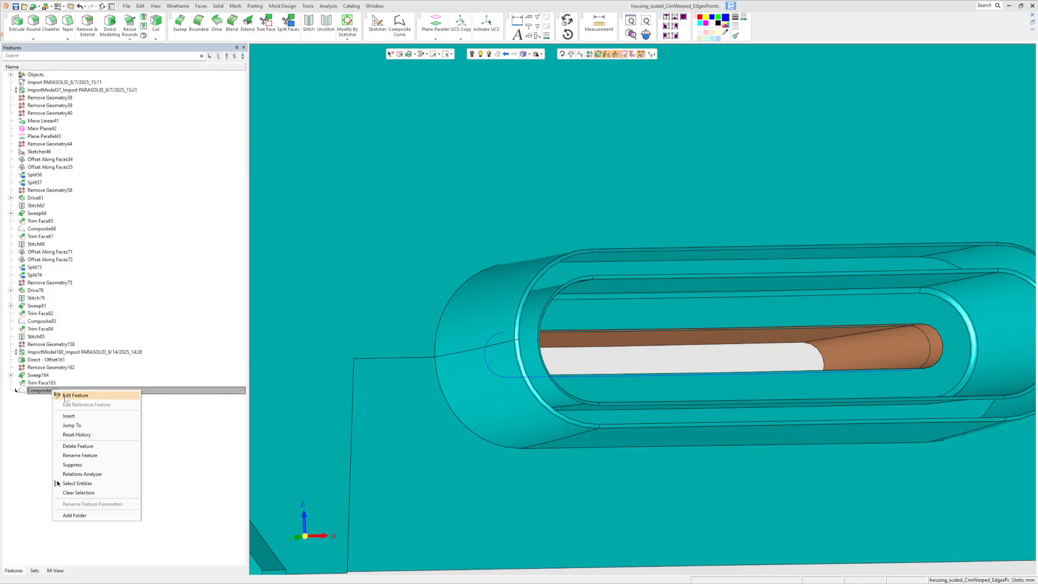
left_click(70, 398)
middle_click_drag(685, 378, 618, 338)
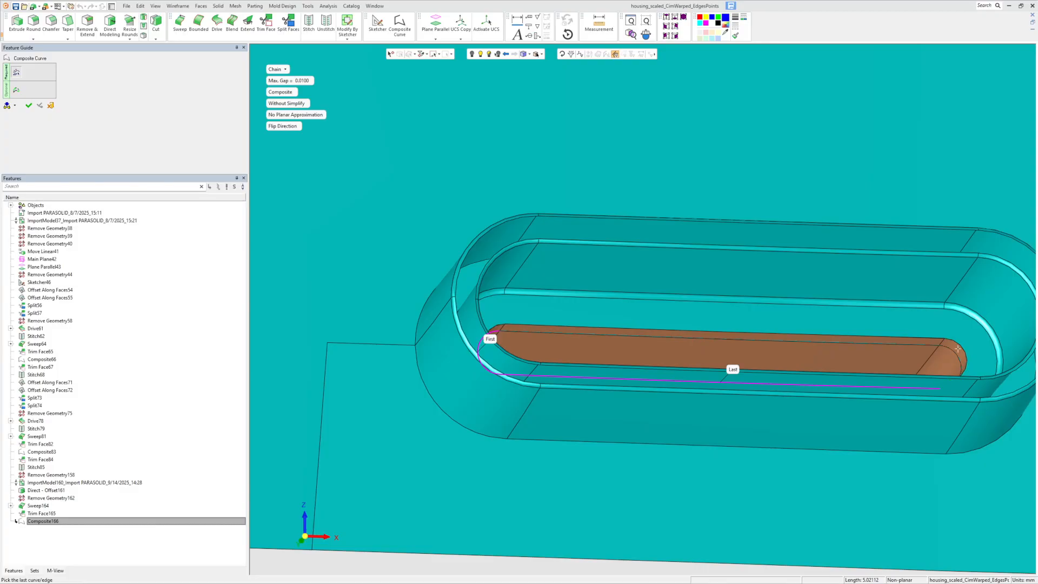
left_click(953, 349)
left_click(742, 372)
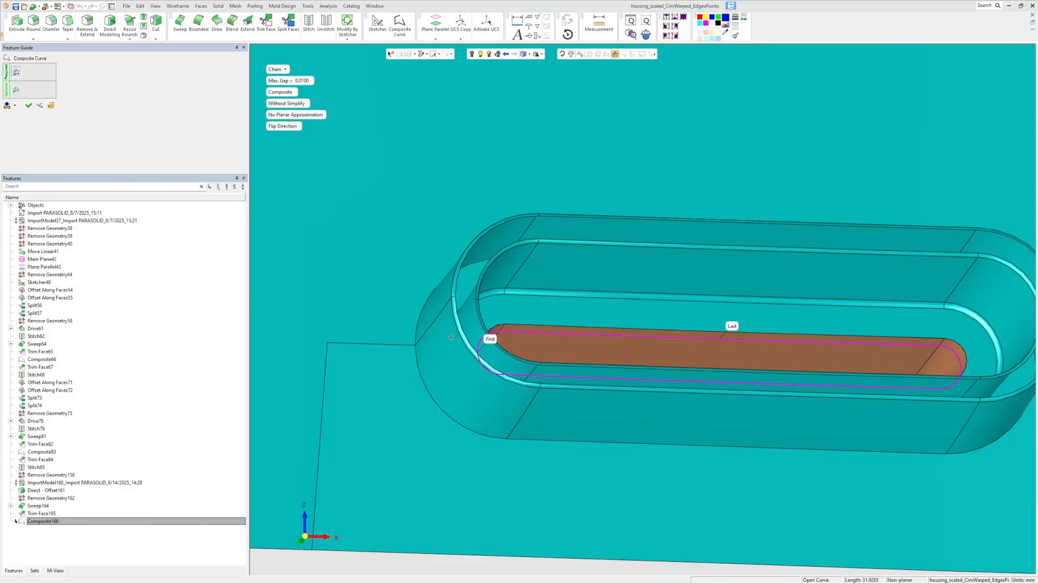
left_click(29, 107)
Trim the straight and rounded swept slot faces with the closed composite curve, using Normal Projection
left_click(266, 21)
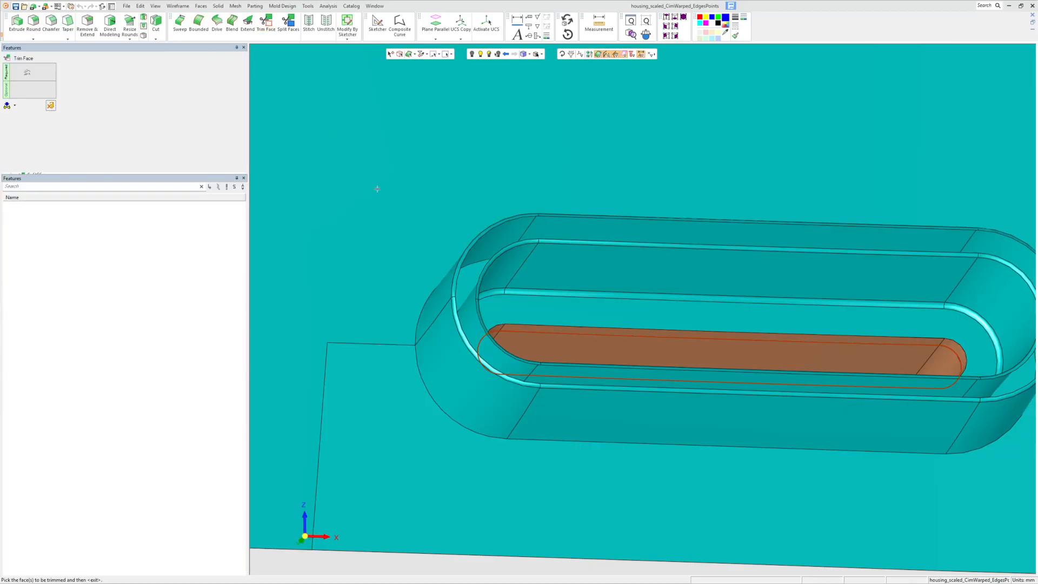
scroll(959, 339, "up", 3)
left_click(948, 349)
left_click(916, 346)
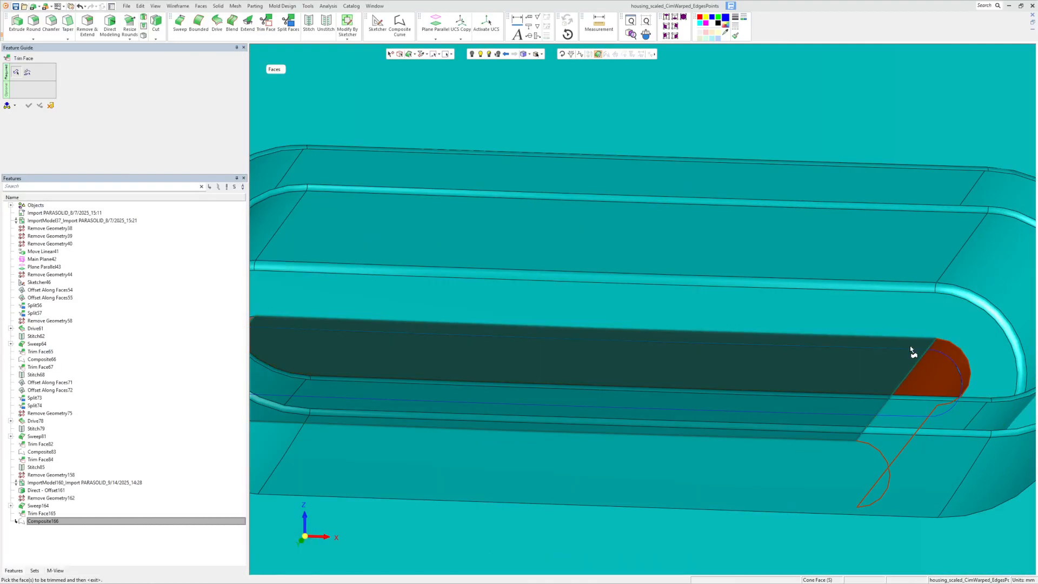
scroll(670, 366, "down", 5)
middle_click_drag(670, 366, 540, 327)
scroll(540, 326, "up", 4)
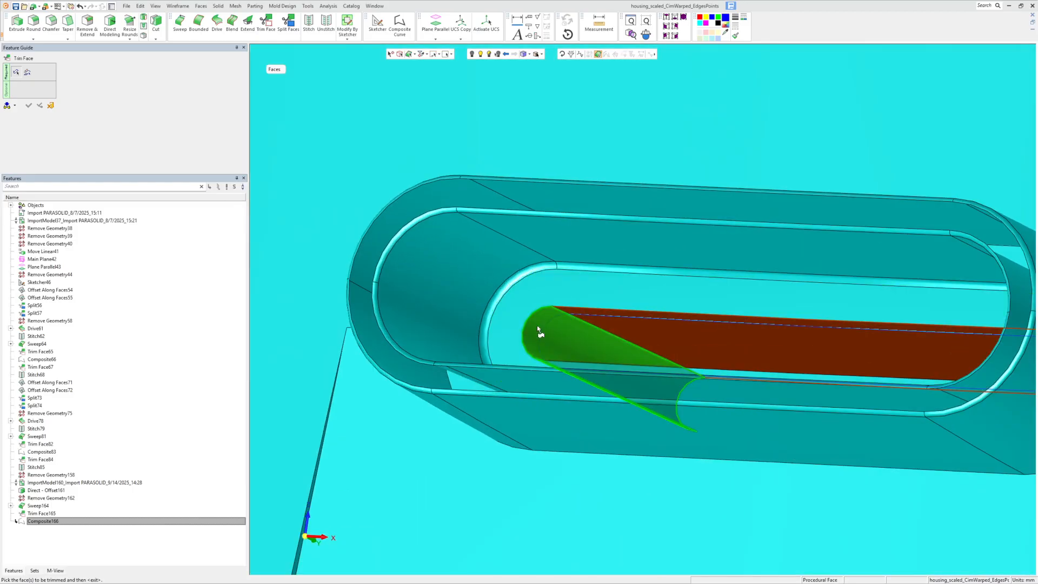
left_click(538, 330)
middle_click_drag(540, 371, 560, 354)
left_click(557, 349)
middle_click_drag(621, 412, 683, 401)
middle_click(717, 414)
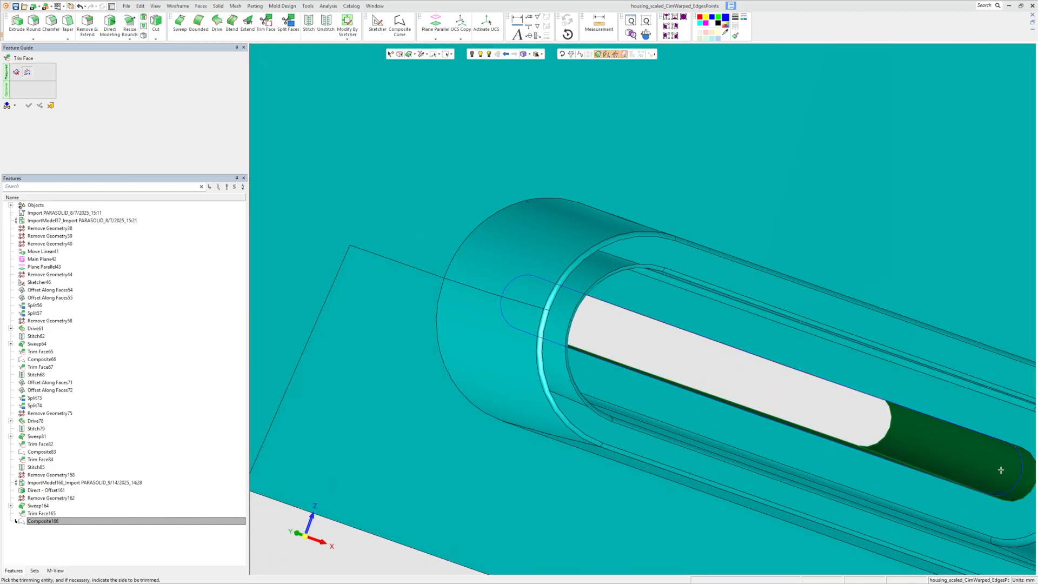
left_click(1008, 490)
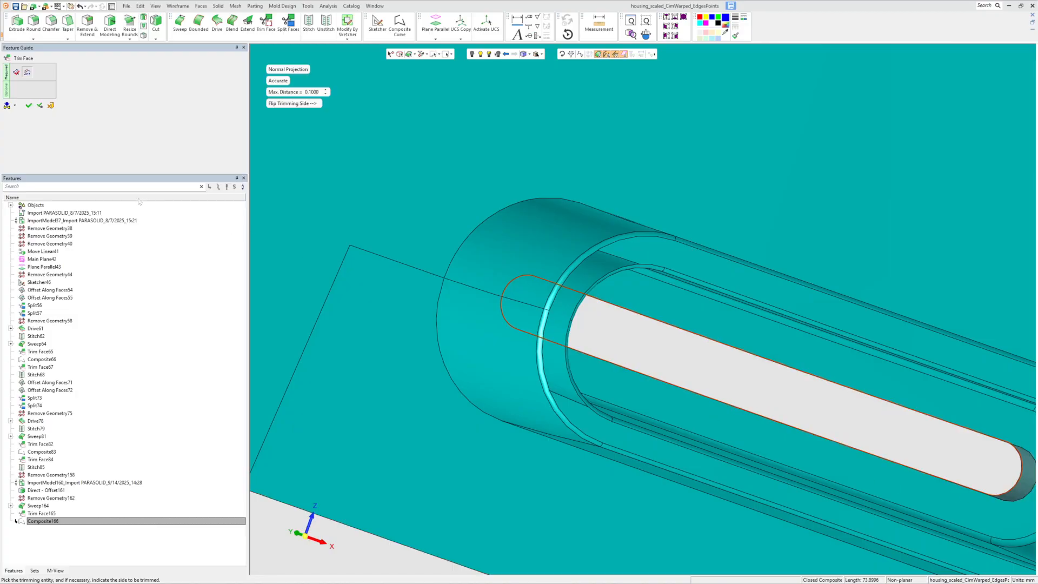
left_click(29, 105)
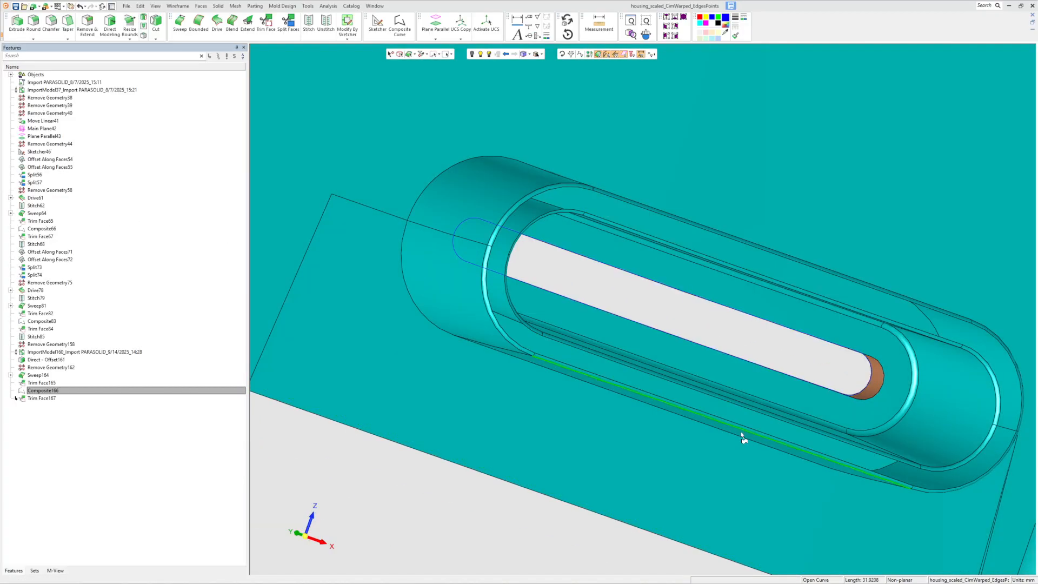
Stitch the trimmed slot faces and the housing faces together
middle_click_drag(743, 438, 707, 449)
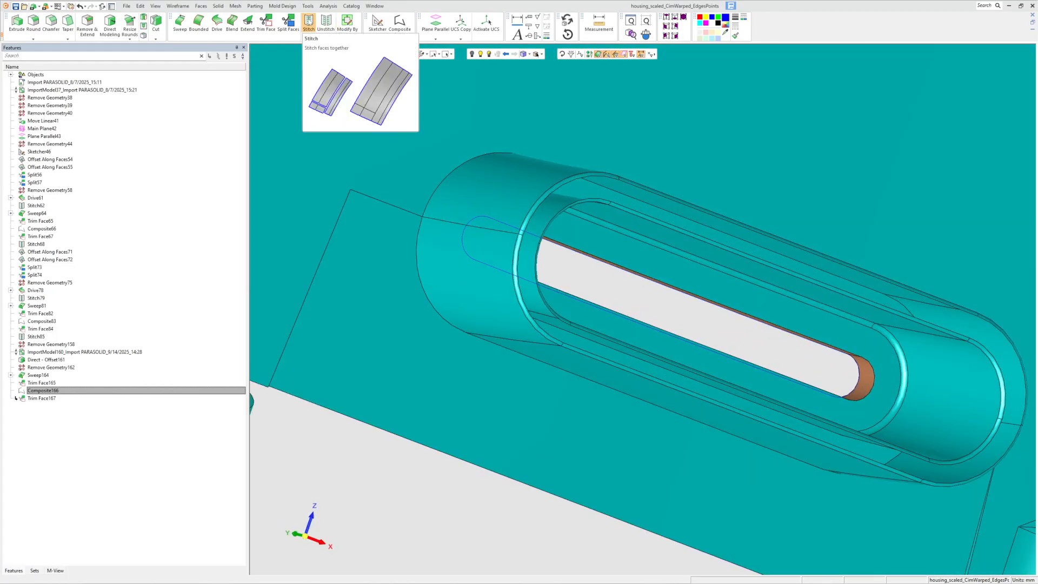
left_click(308, 23)
left_click(537, 347)
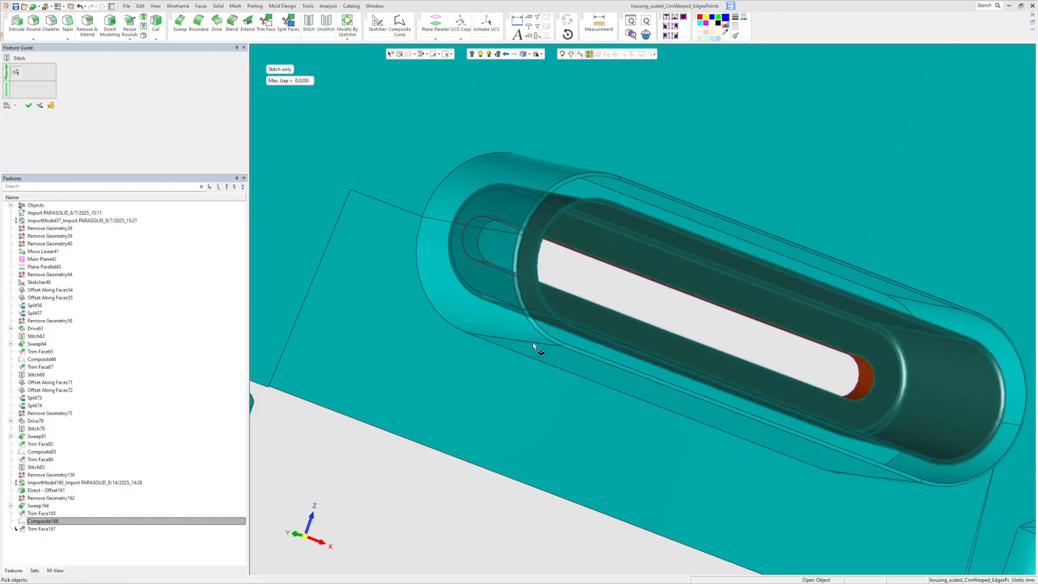
left_click(660, 421)
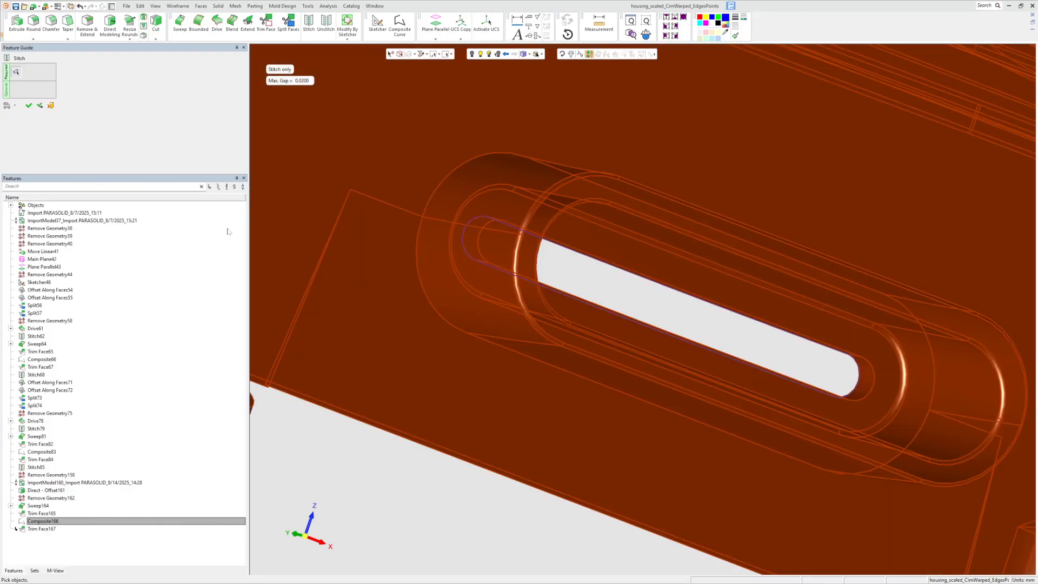
left_click(28, 106)
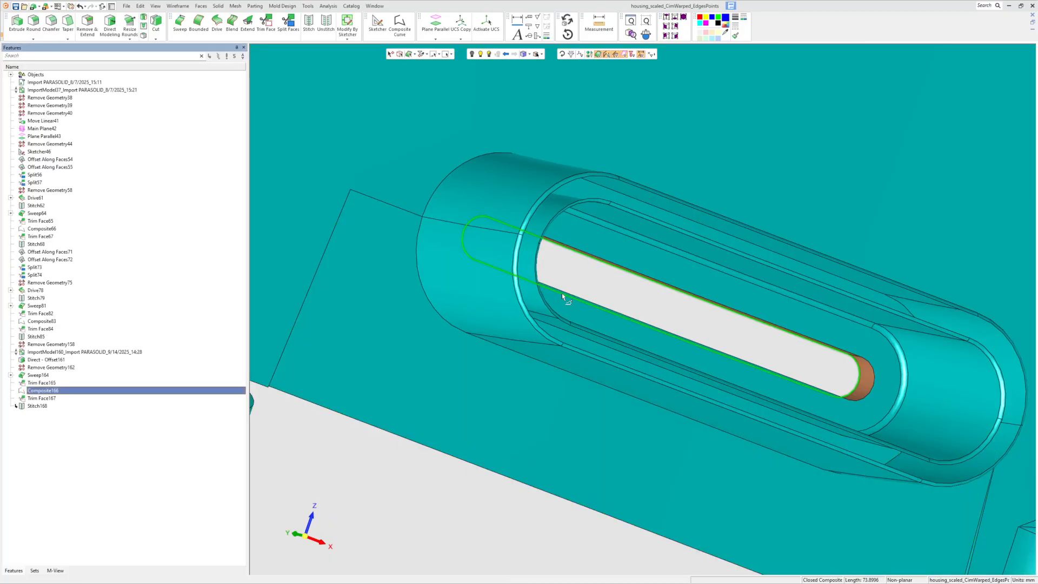
Remove the geometry of the closed composite curve around the narrow slot
right_click(562, 300)
left_click(590, 428)
left_click(27, 106)
Draw two lines bridging the slot rim's inner and outer edges, at the -X end and at the upper -X arc-to-straight junction
middle_click_drag(654, 397, 597, 321)
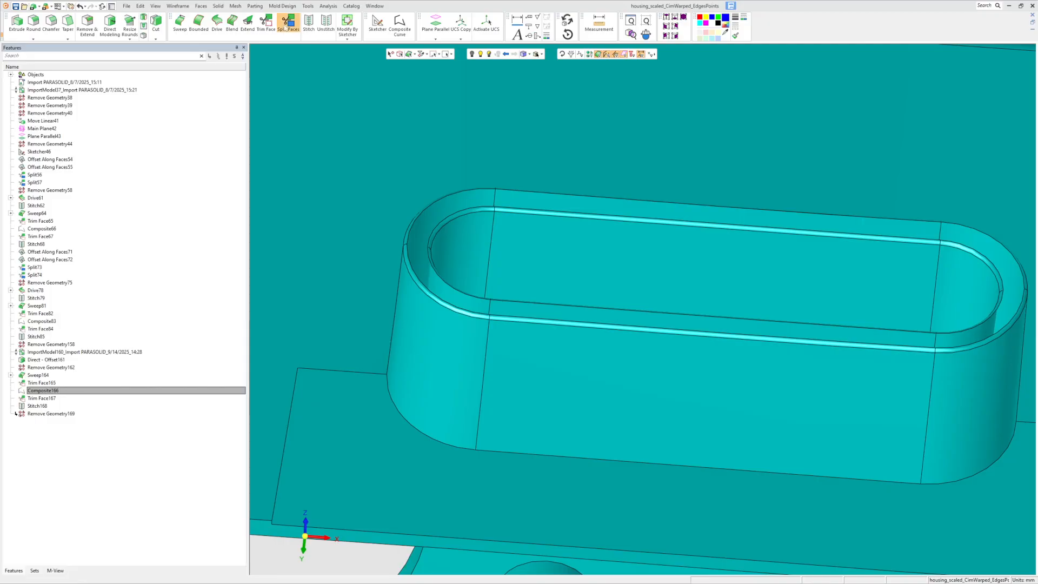
left_click(178, 6)
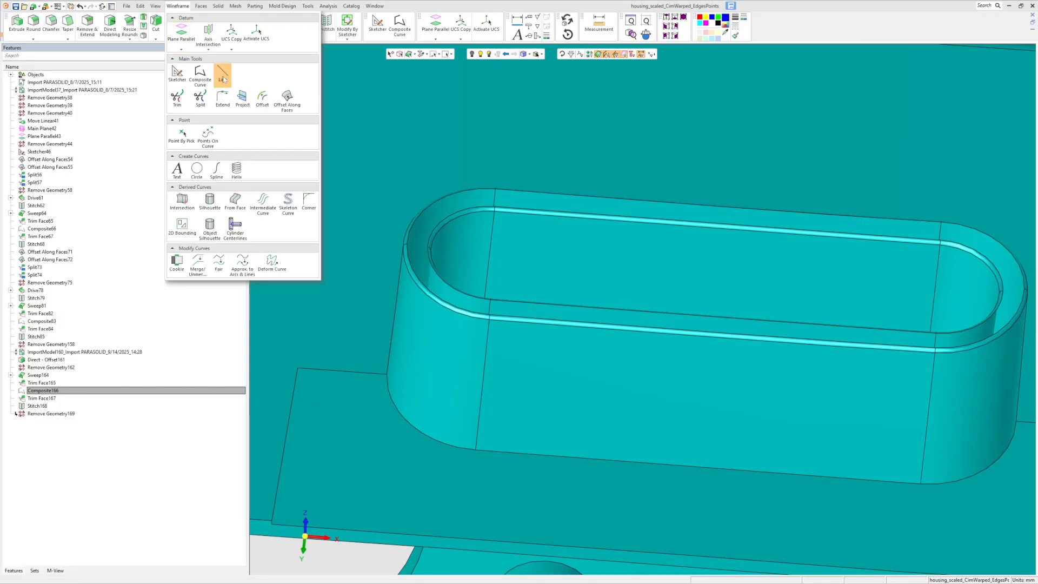
left_click(222, 75)
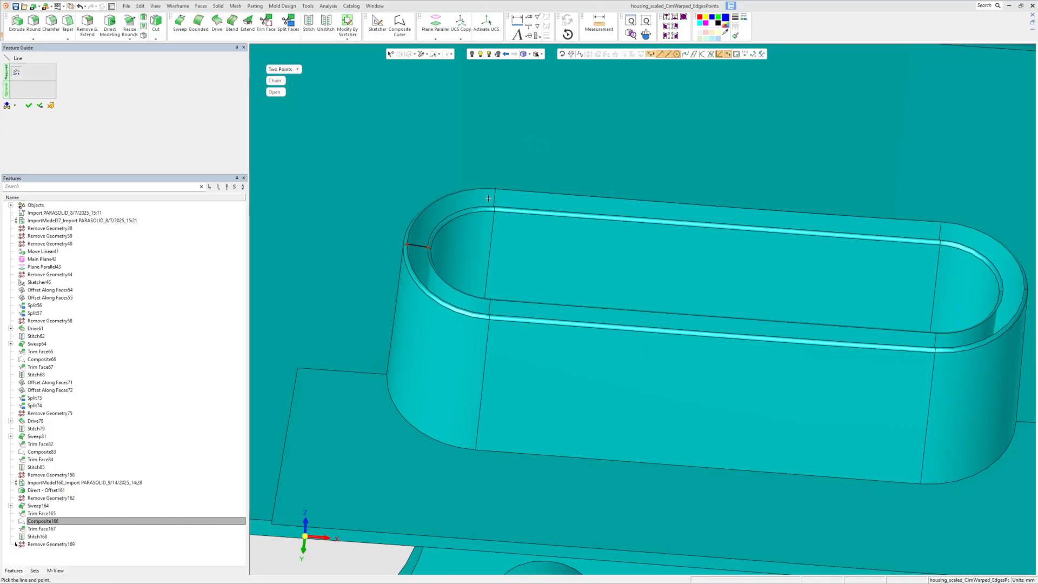
right_click(486, 157)
left_click(496, 157)
scroll(546, 179, "up", 4)
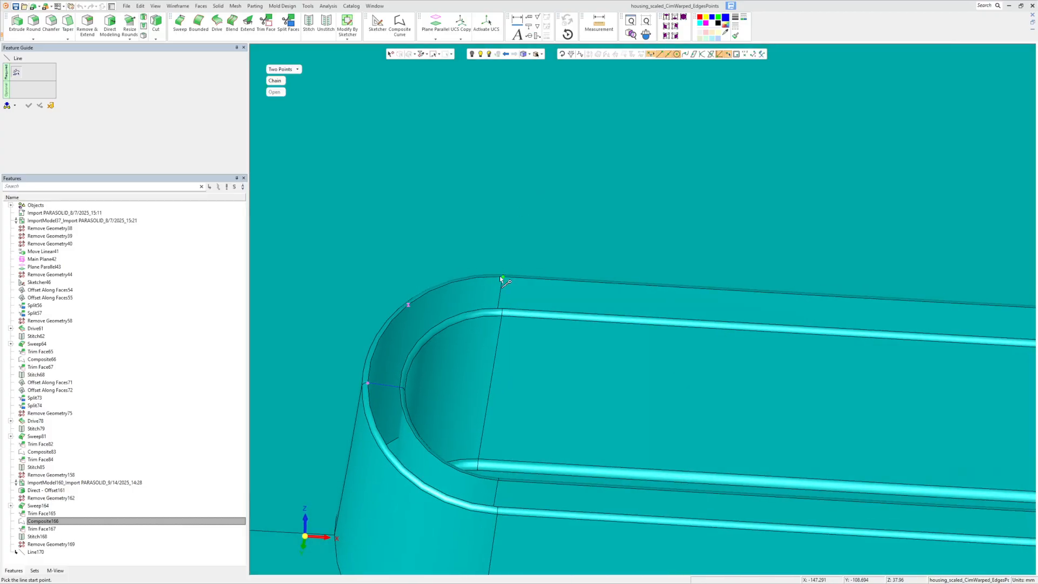
left_click(503, 278)
left_click(505, 325)
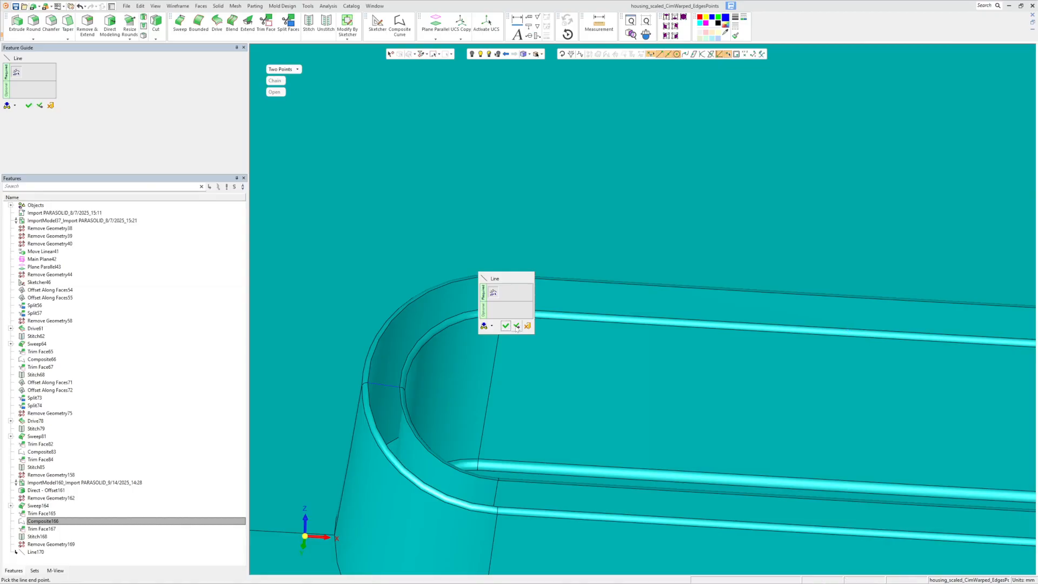
left_click(516, 327)
Draw two more lines across the slot rim gap, at the lower -X arc-to-straight junction and at the +X end
scroll(508, 349, "down", 2)
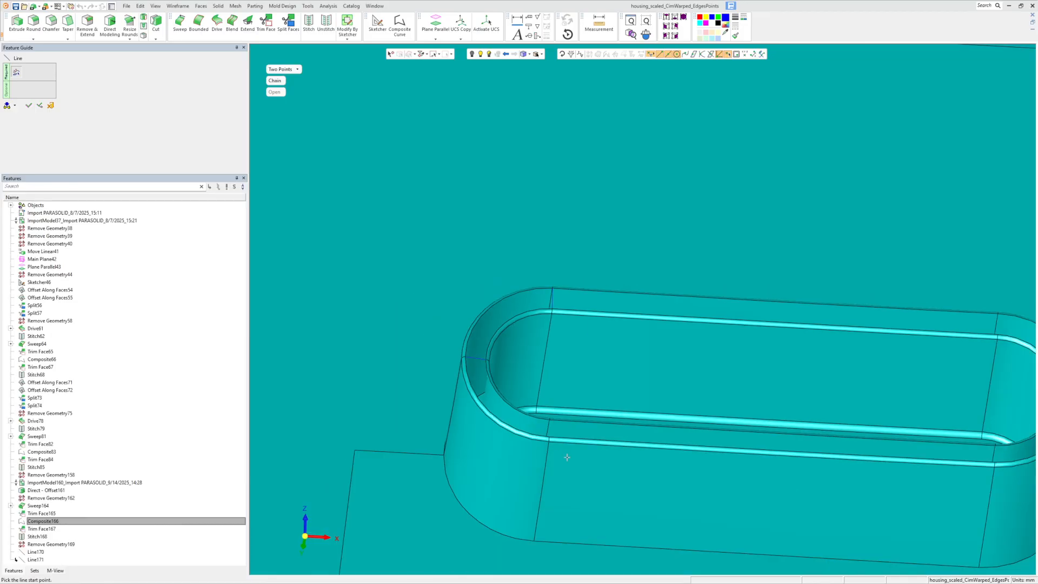
scroll(565, 455, "up", 2)
left_click(539, 427)
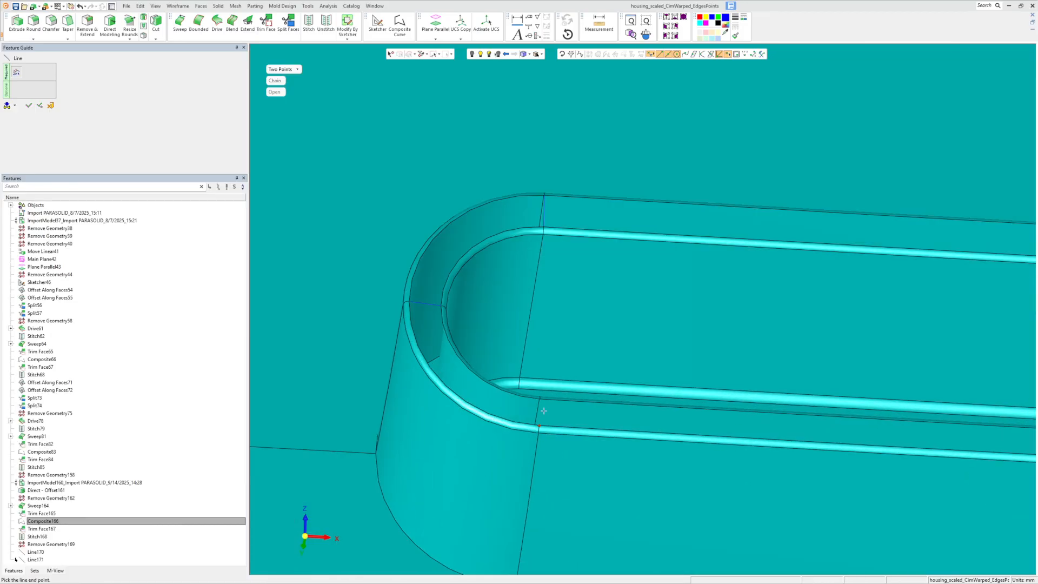
left_click(540, 400)
left_click(596, 372)
scroll(616, 386, "down", 6)
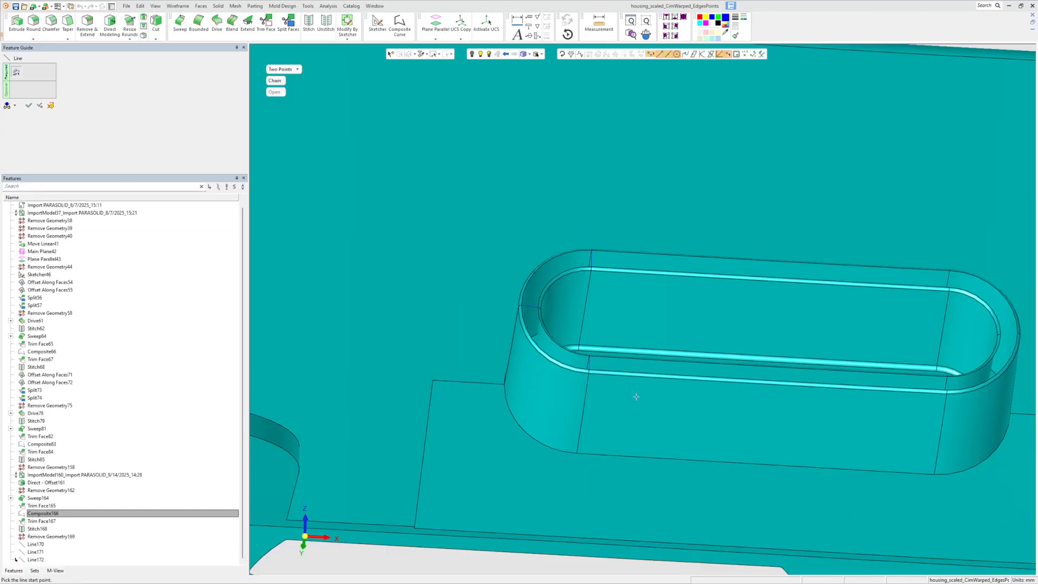
scroll(871, 335, "up", 5)
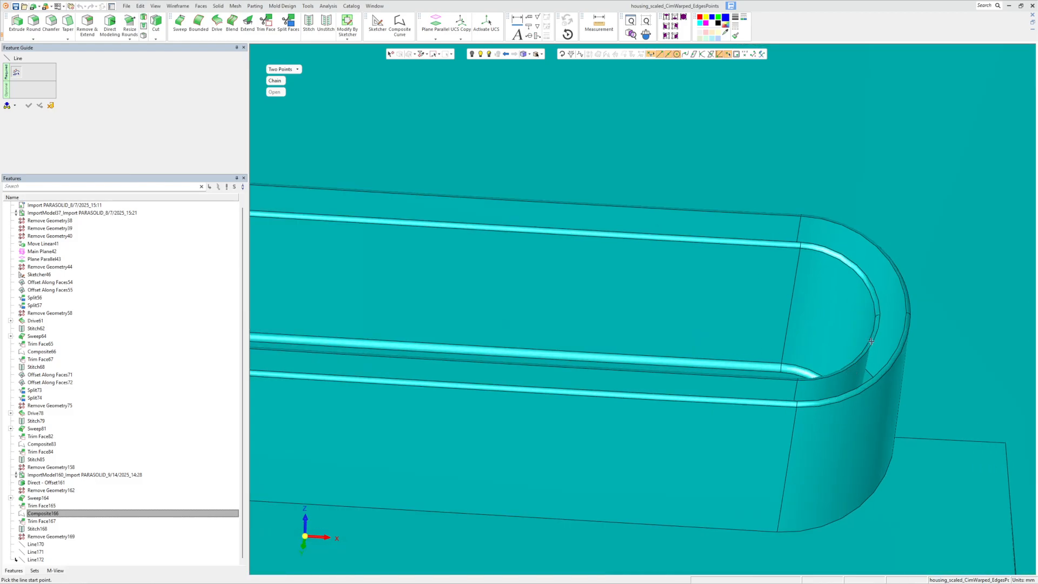
left_click(879, 316)
left_click(907, 313)
scroll(500, 302, "down", 3)
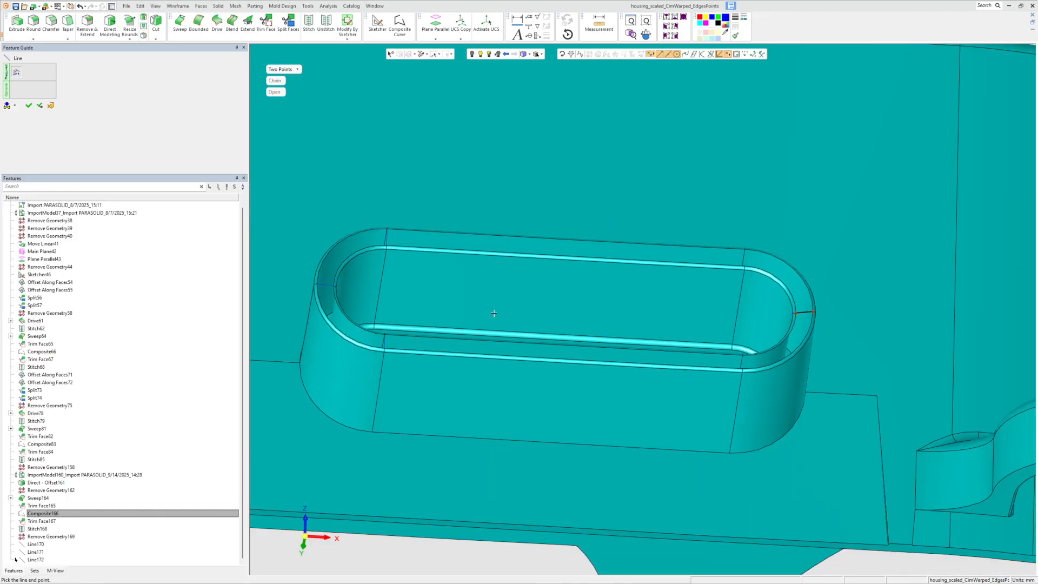
left_click(29, 105)
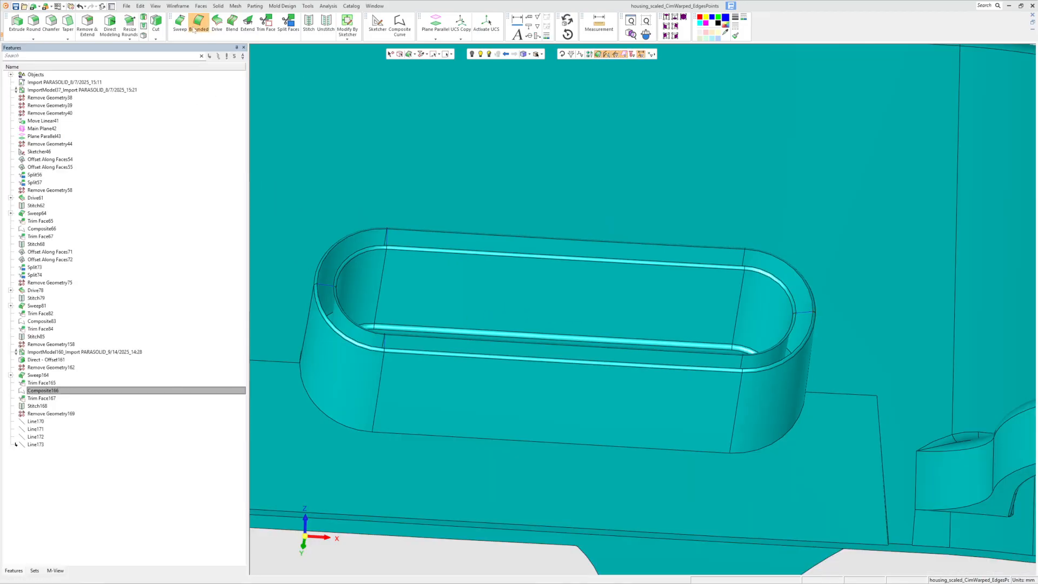
Create a Drive face over the rim's upper -X quarter, using the bridging line as section and both rim arcs as spines
left_click(217, 21)
left_click(321, 282)
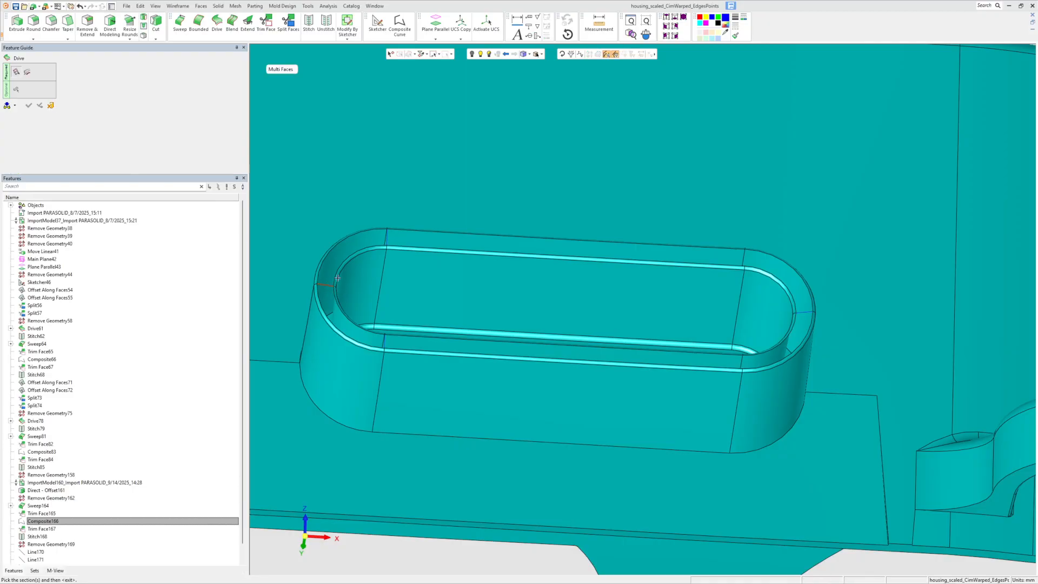
middle_click(373, 247)
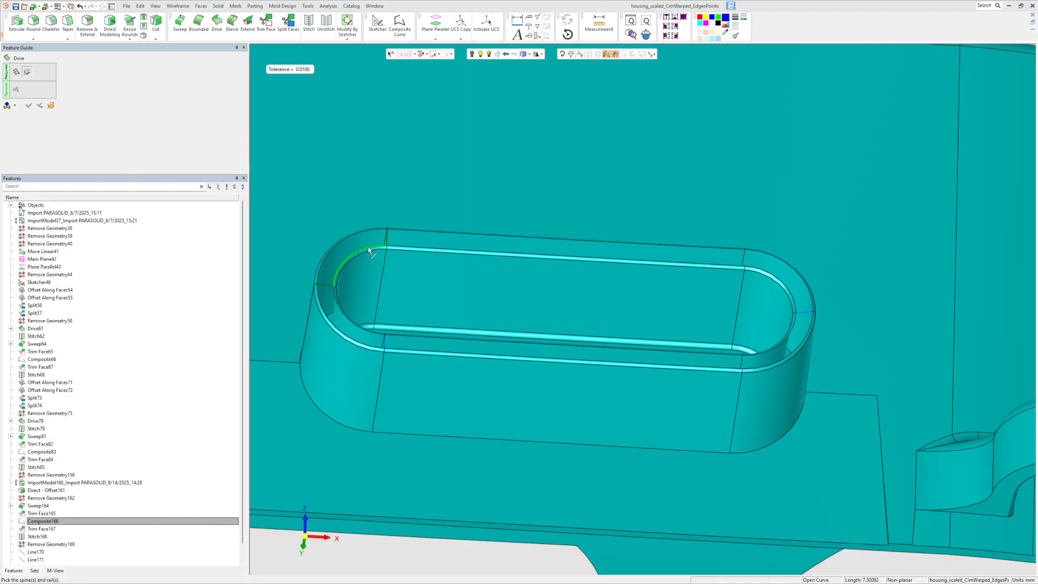
left_click(335, 247)
middle_click(334, 248)
left_click(337, 287)
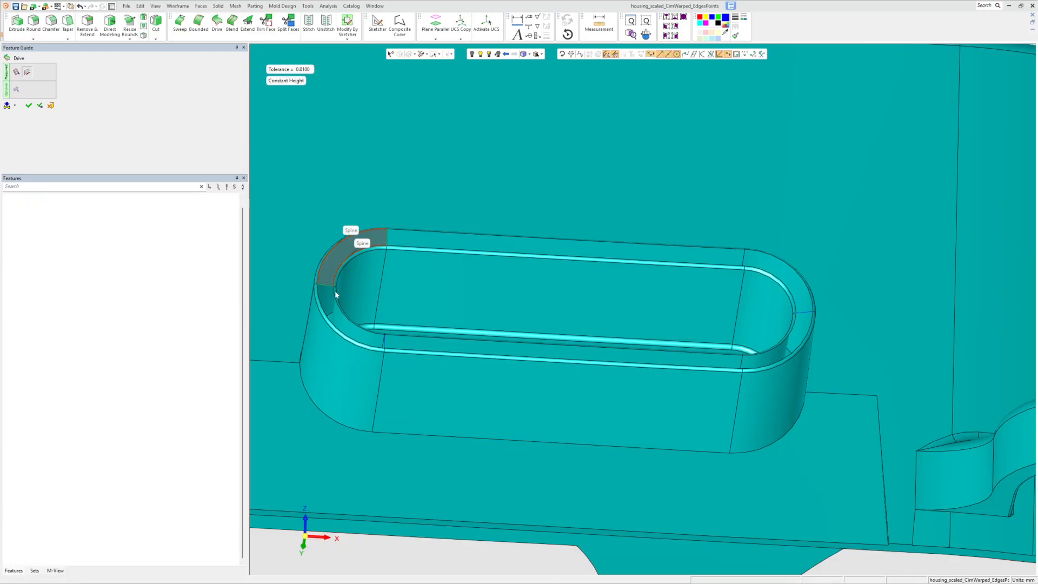
Create a Drive face over the rim's lower -X quarter, from its bridging line along the inner and outer arcs
left_click(384, 340)
middle_click(360, 328)
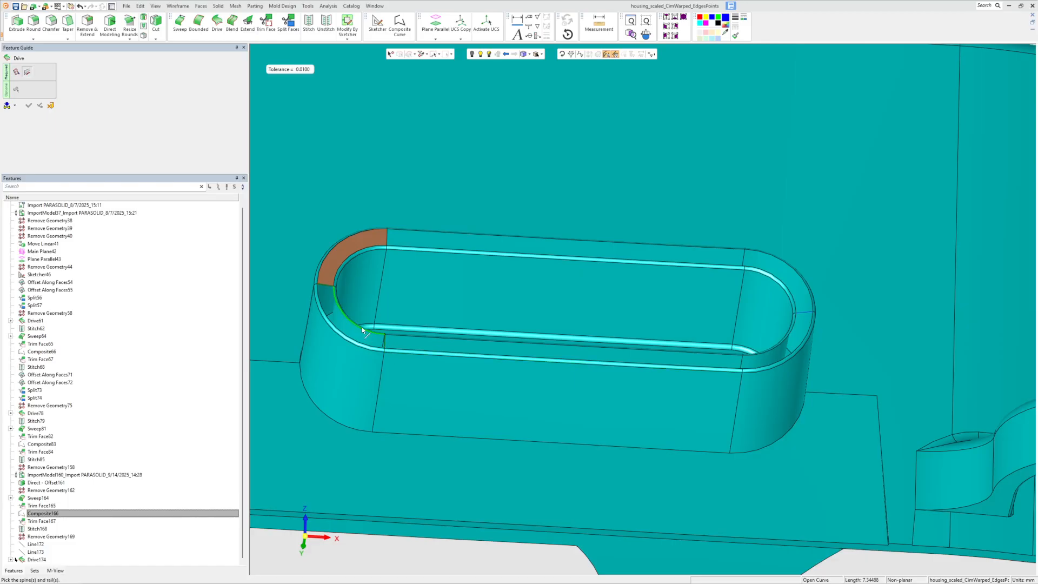
left_click(361, 329)
left_click(347, 337)
middle_click(348, 337)
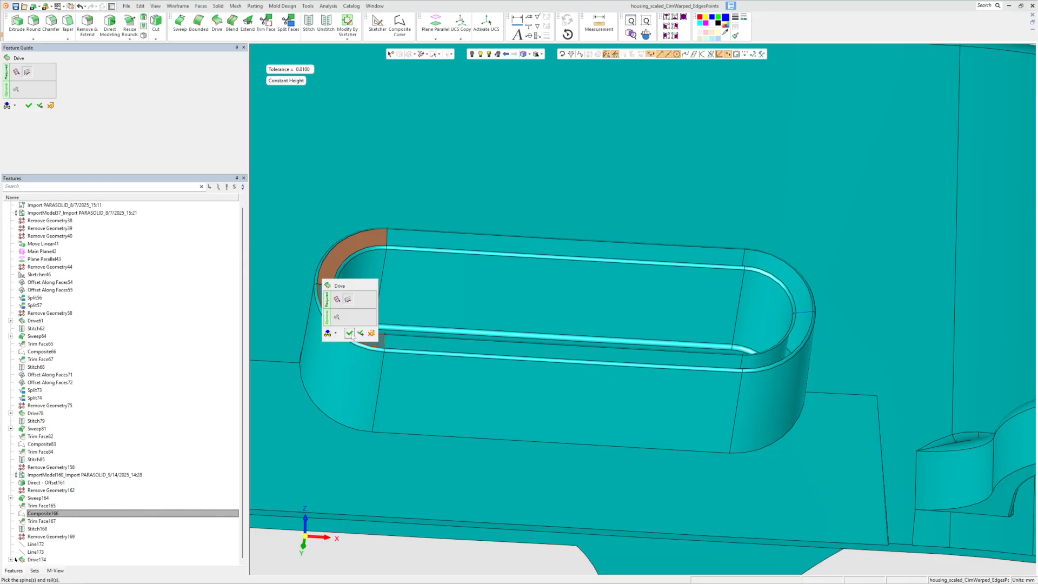
left_click(358, 333)
Create a Drive face along the rim's lower straight side, guided by its inner and outer edges
left_click(385, 342)
middle_click(387, 345)
left_click(389, 347)
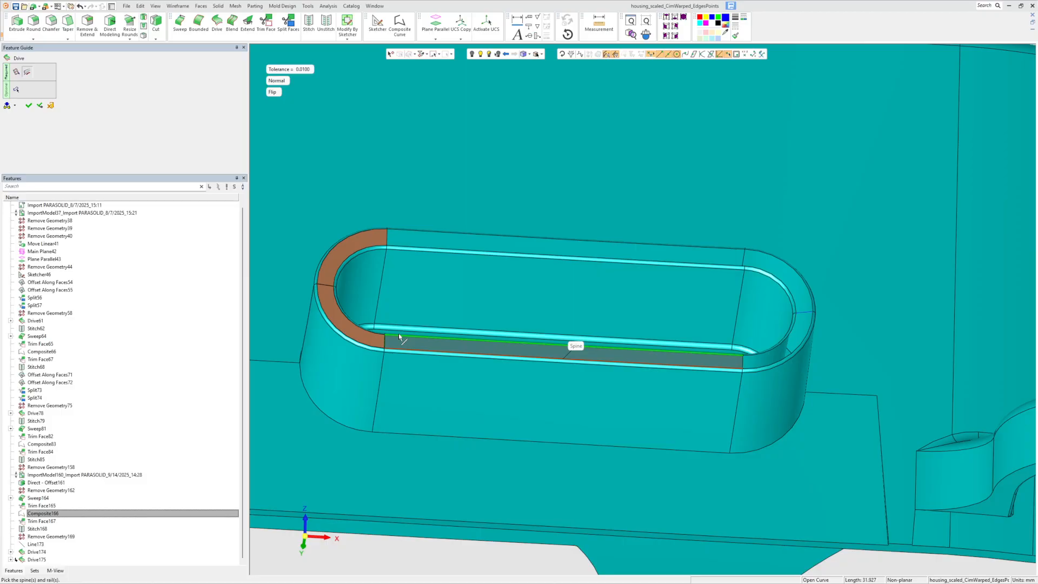
left_click(398, 333)
middle_click(694, 330)
left_click(729, 384)
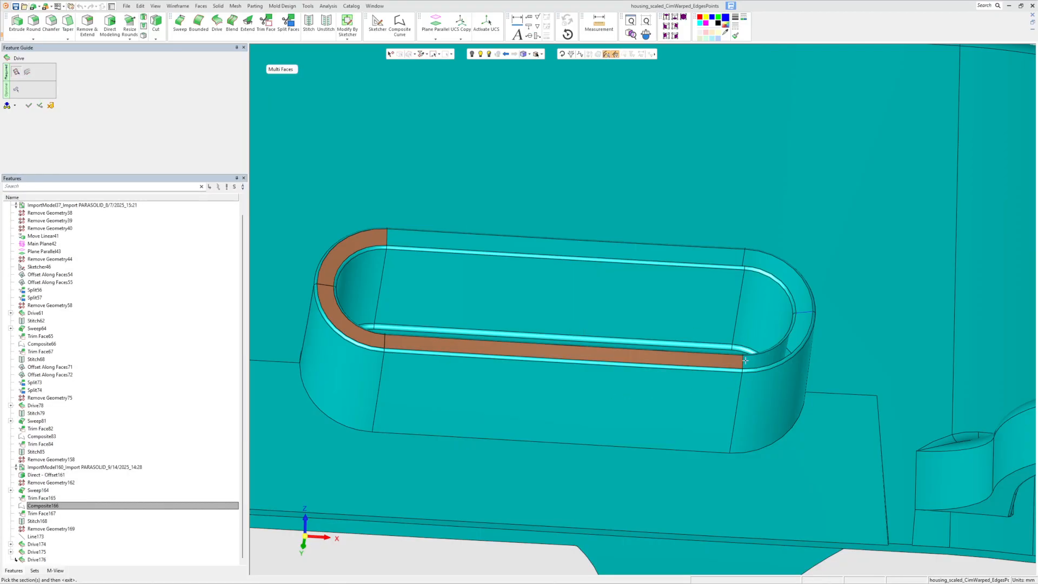
Create a Drive face over the rim's lower +X quarter, guided by the inner and outer arcs
left_click(744, 363)
left_click(790, 327)
left_click(788, 352)
middle_click(784, 341)
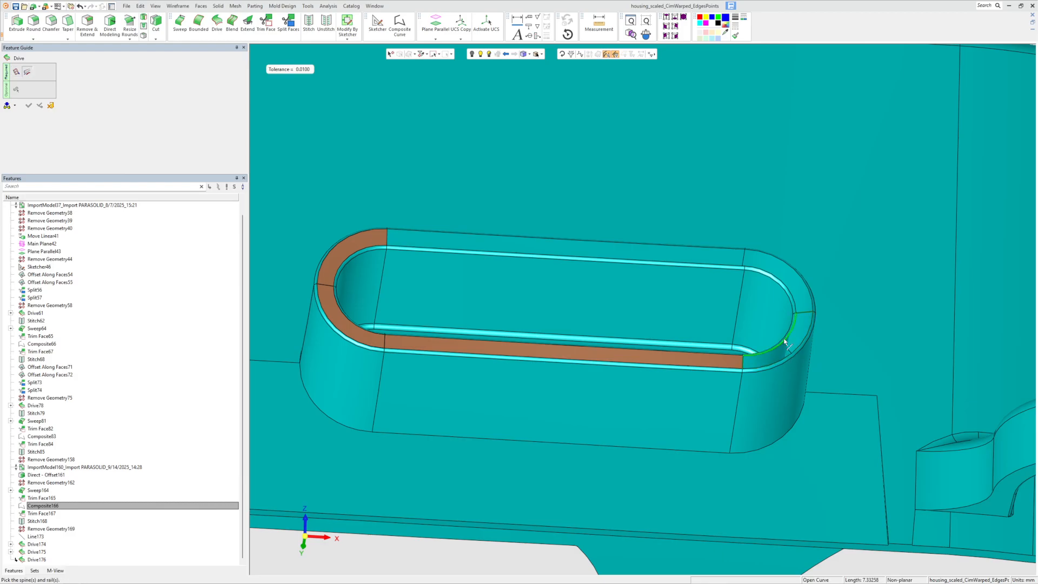
left_click(784, 343)
left_click(784, 358)
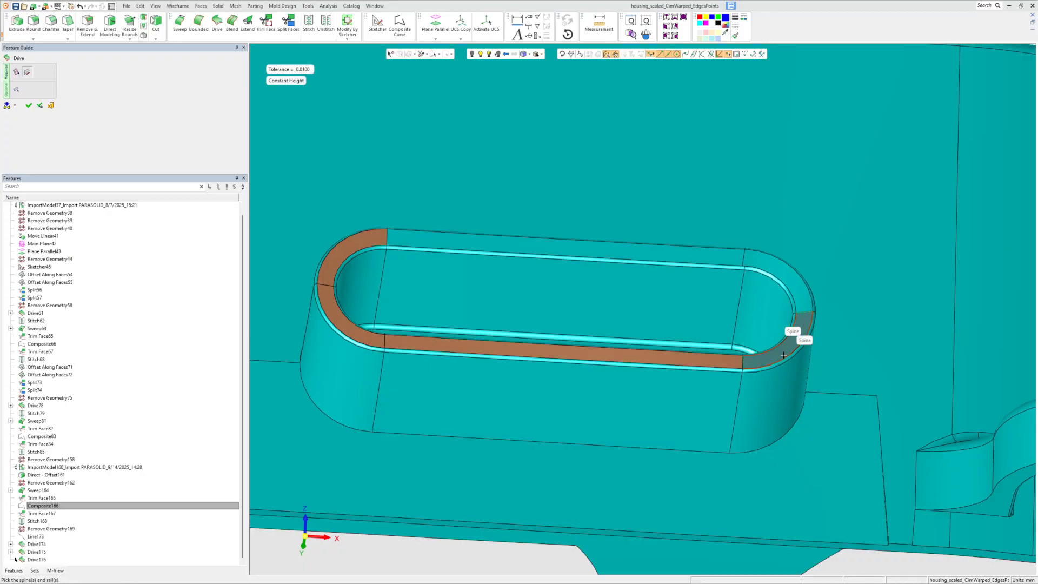
right_click(771, 359)
left_click(776, 360)
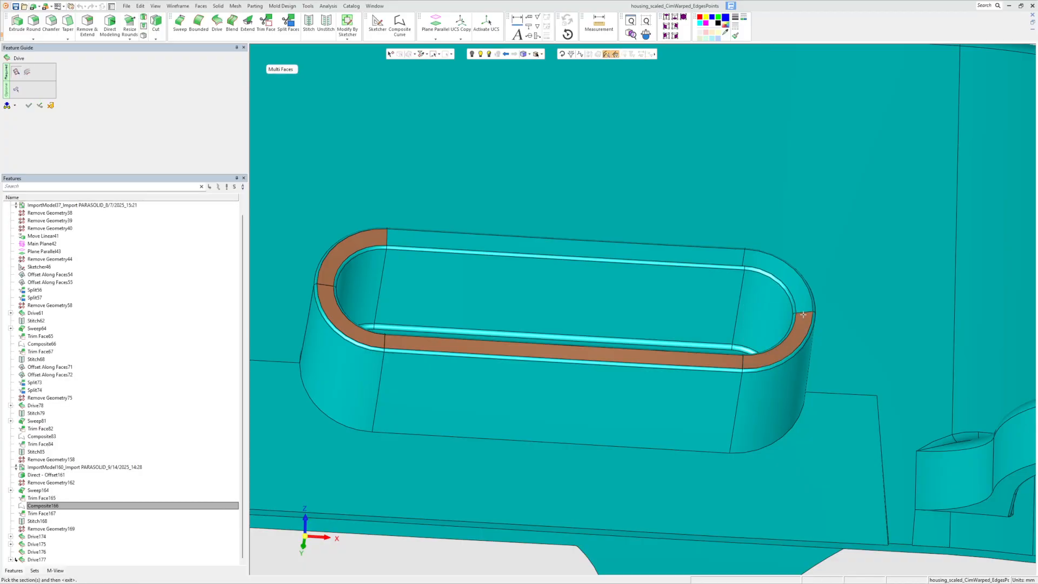
Create a Drive face over the rim's upper +X quarter, guided by the inner and outer arcs
left_click(778, 283)
middle_click(782, 280)
left_click(784, 281)
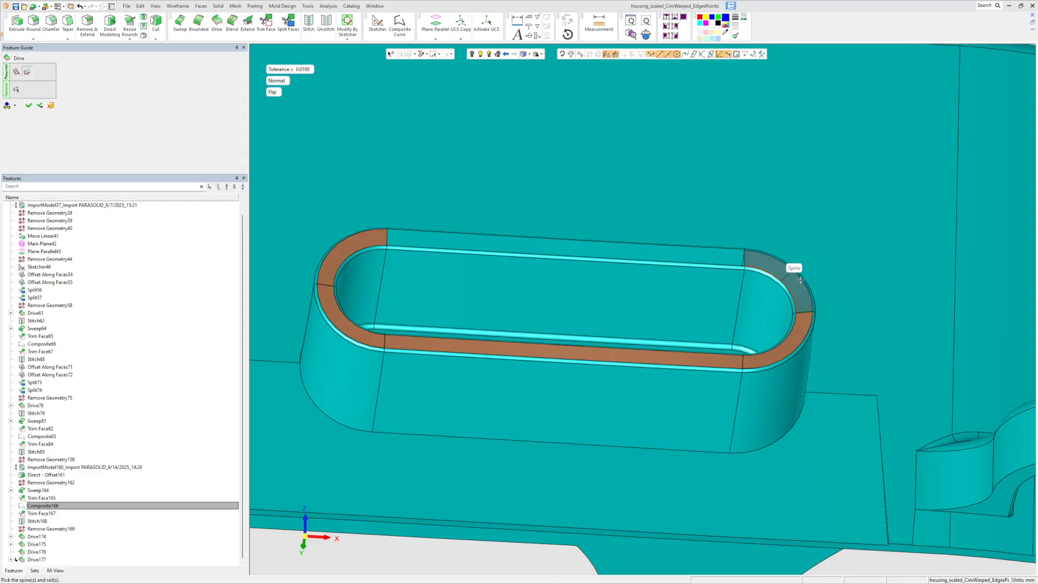
right_click(727, 296)
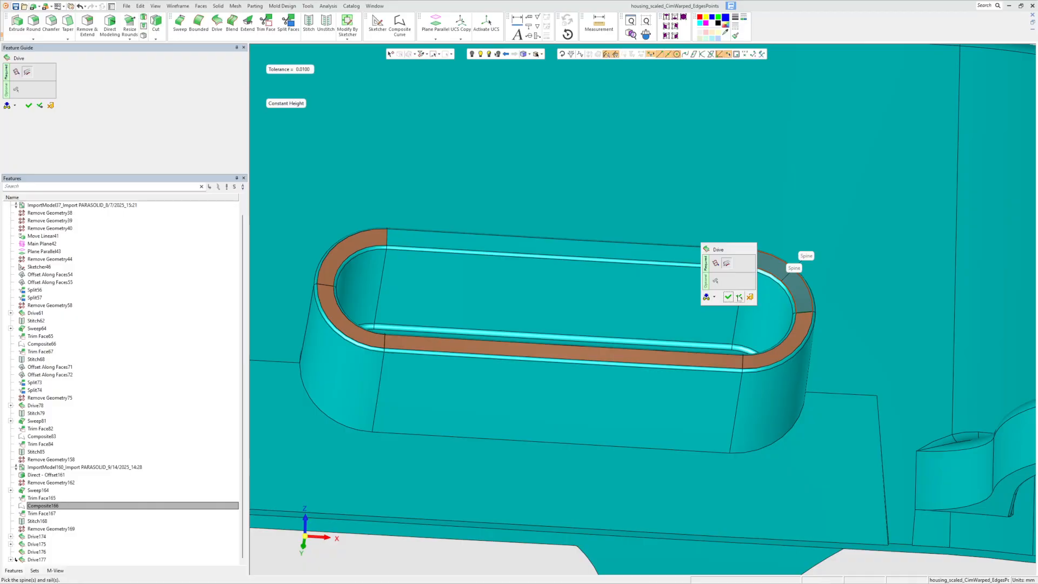
left_click(713, 249)
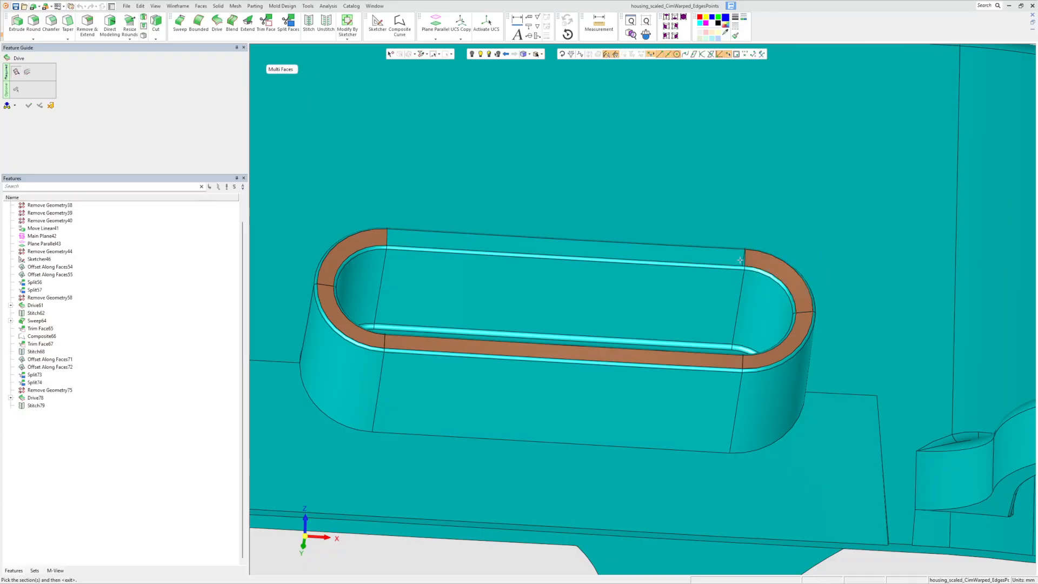
Close the rim with a Drive face along its upper straight side, guided by the inner and outer edges
middle_click(405, 240)
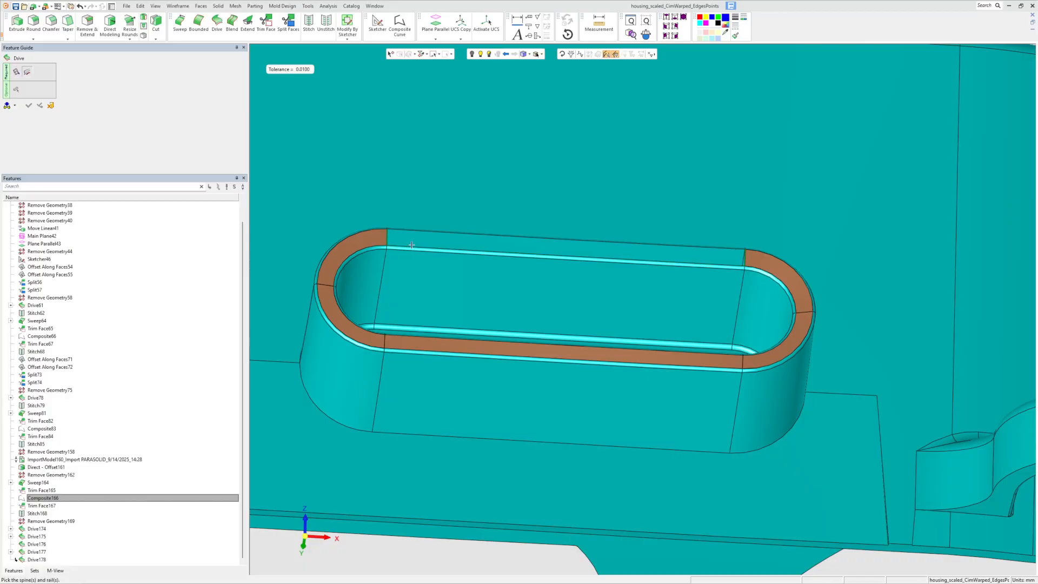
left_click(411, 245)
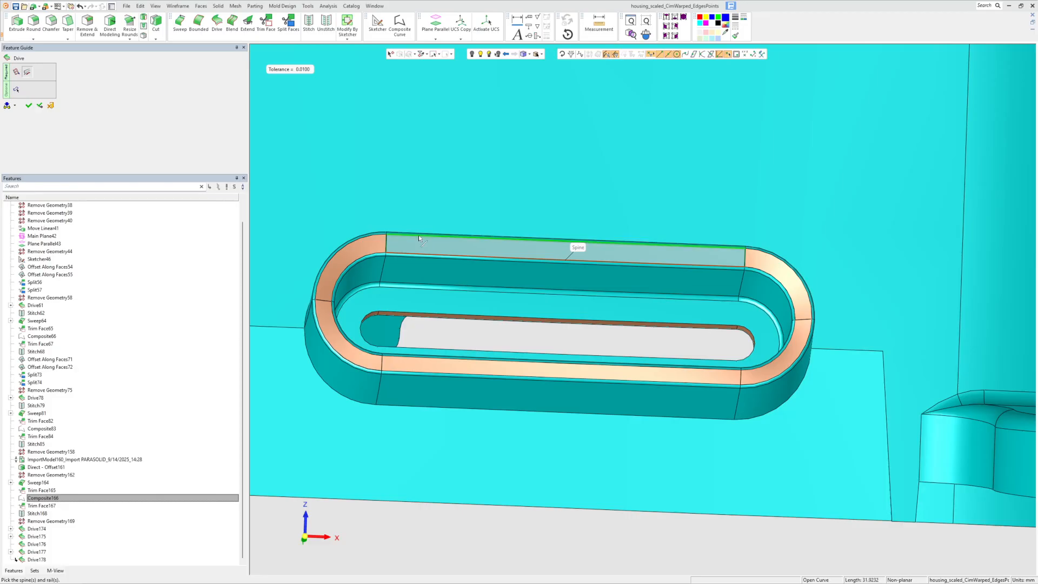
left_click(420, 234)
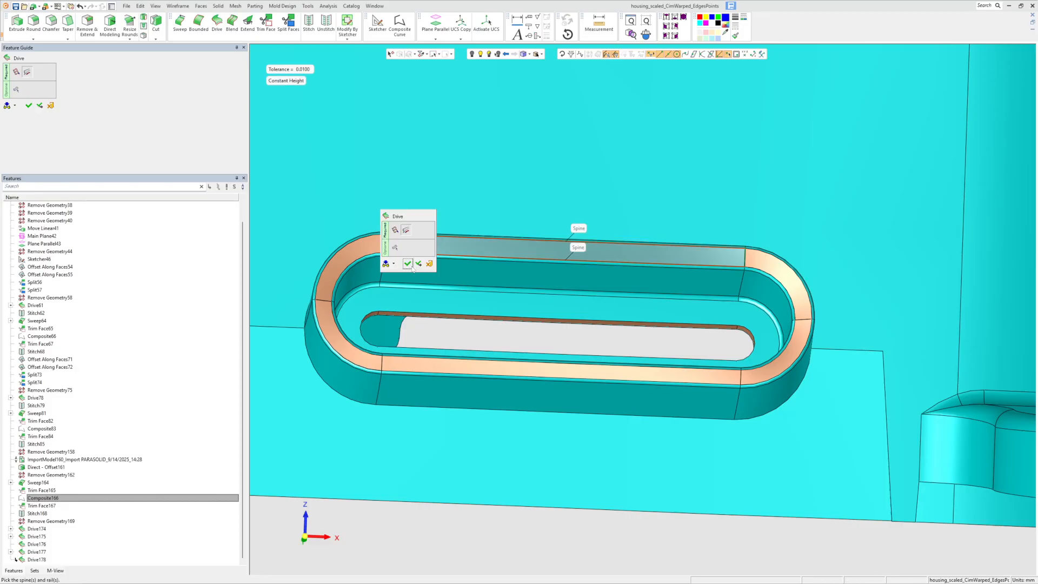
left_click(409, 263)
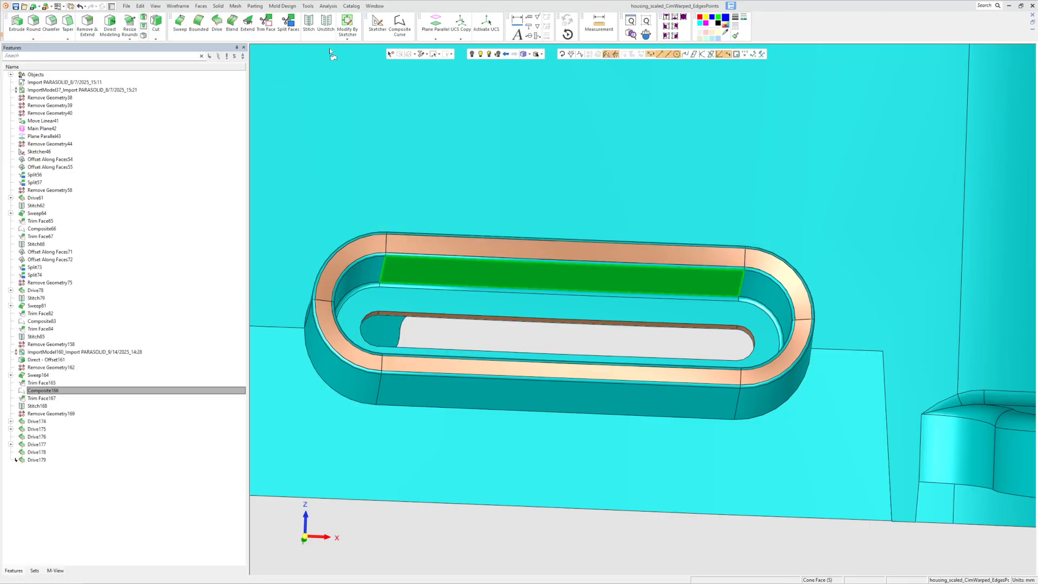
Stitch the six driven rim faces to the housing
left_click(309, 22)
left_click(359, 244)
left_click(449, 254)
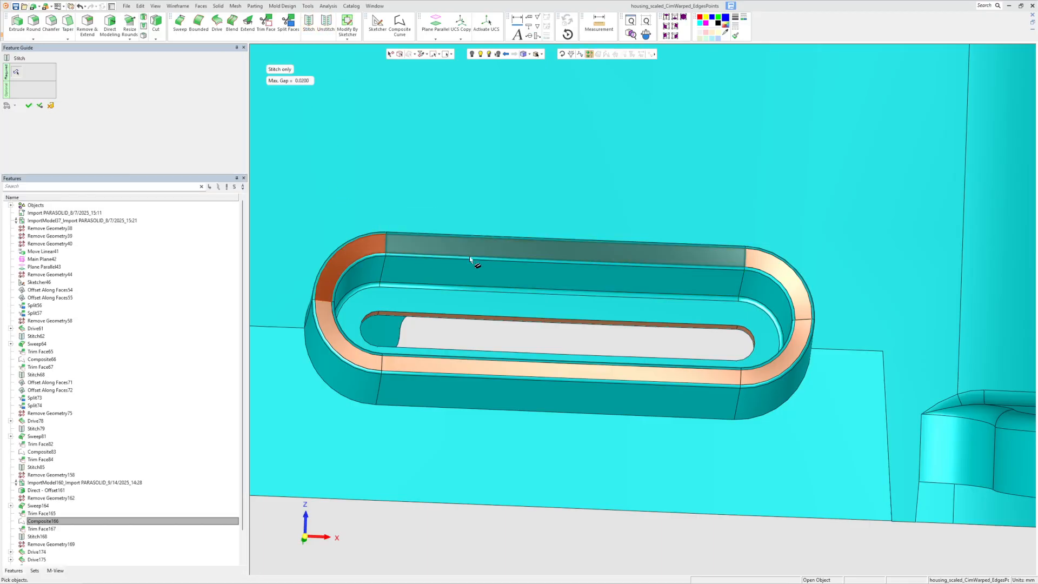
left_click(767, 264)
left_click(797, 345)
left_click(718, 383)
left_click(347, 346)
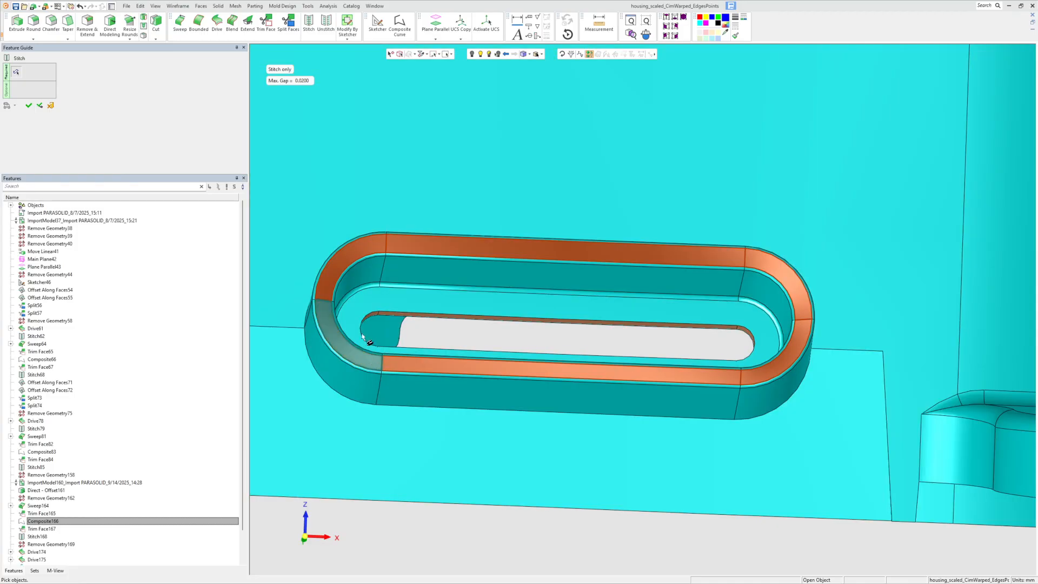
left_click(354, 323)
left_click(29, 106)
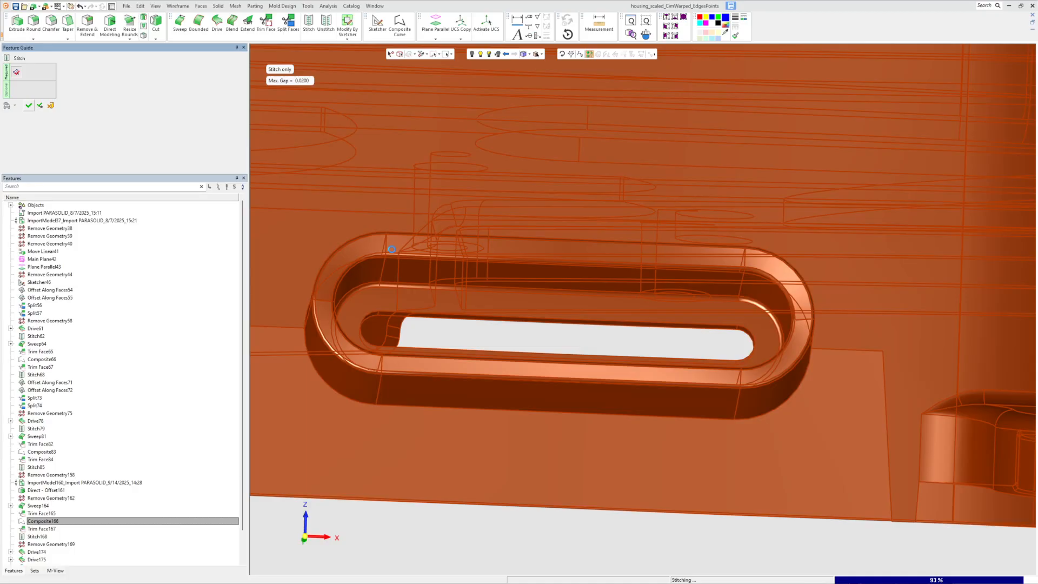
Run a Direction Analysis with the opening direction along the Y axis and examine the draft of the slot faces
scroll(510, 317, "down", 5)
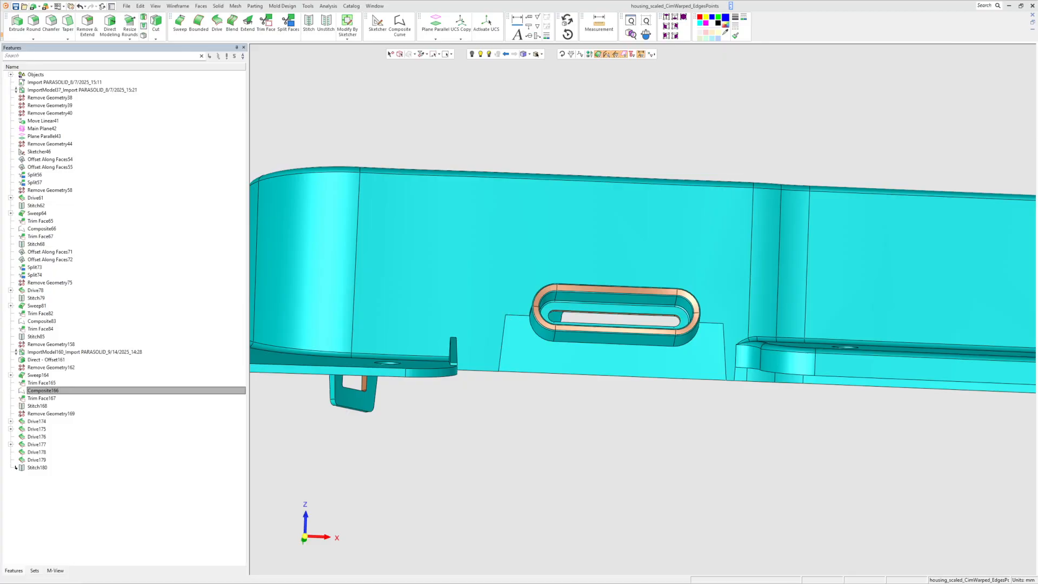
middle_click_drag(511, 317, 529, 352)
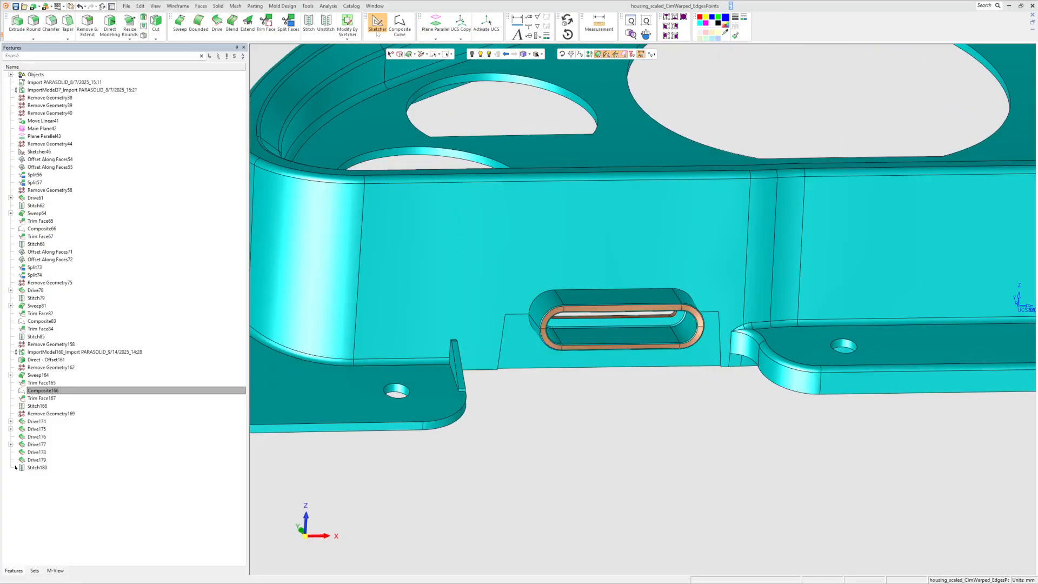
left_click(328, 6)
left_click(363, 62)
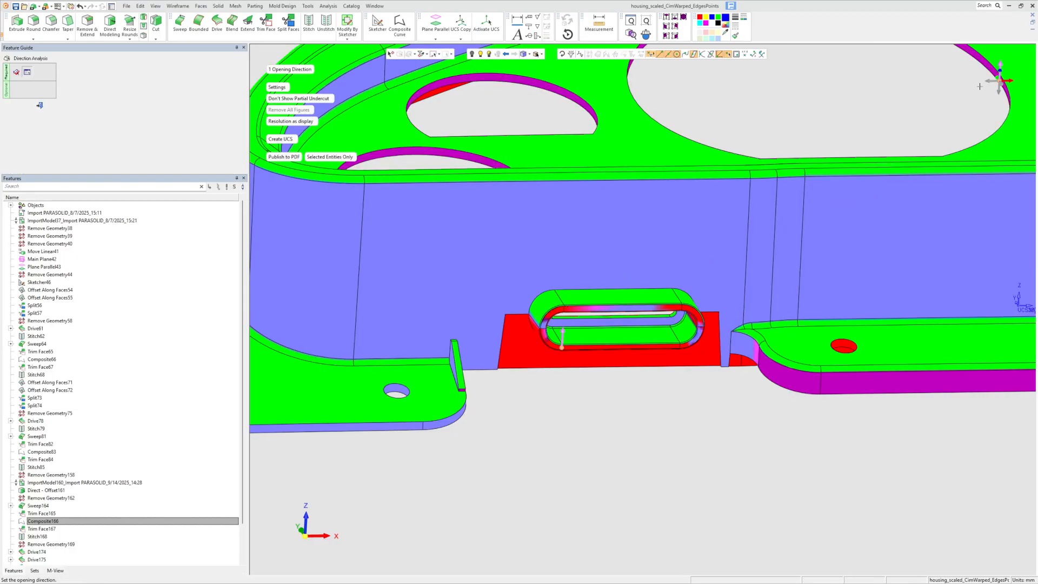
left_click(1002, 85)
middle_click_drag(723, 304, 684, 294)
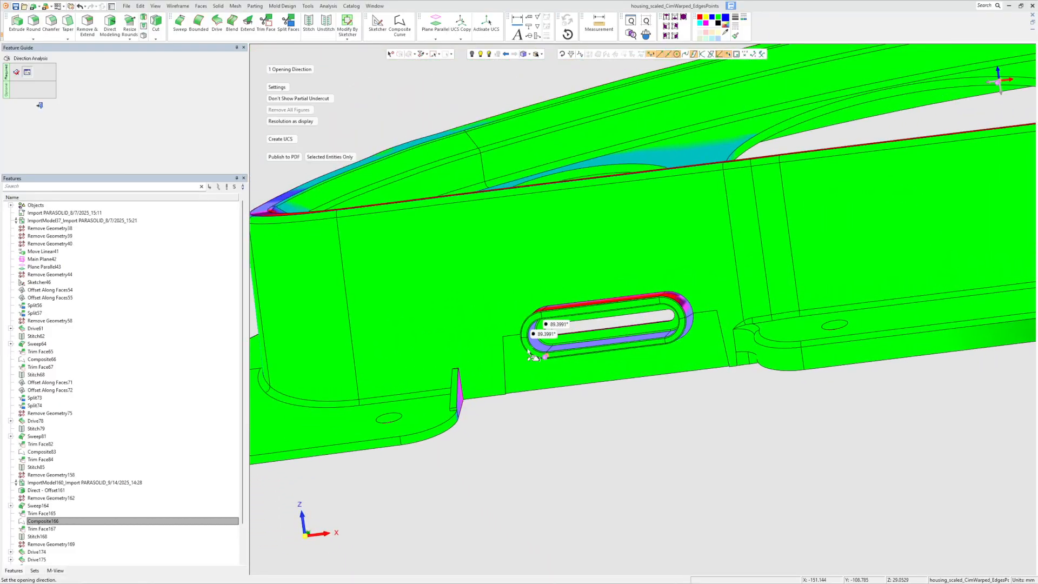
Close the Direction Analysis, run a Body Integrity check on the housing, and inspect the marked edges around the slot without keeping the markings
left_click(40, 105)
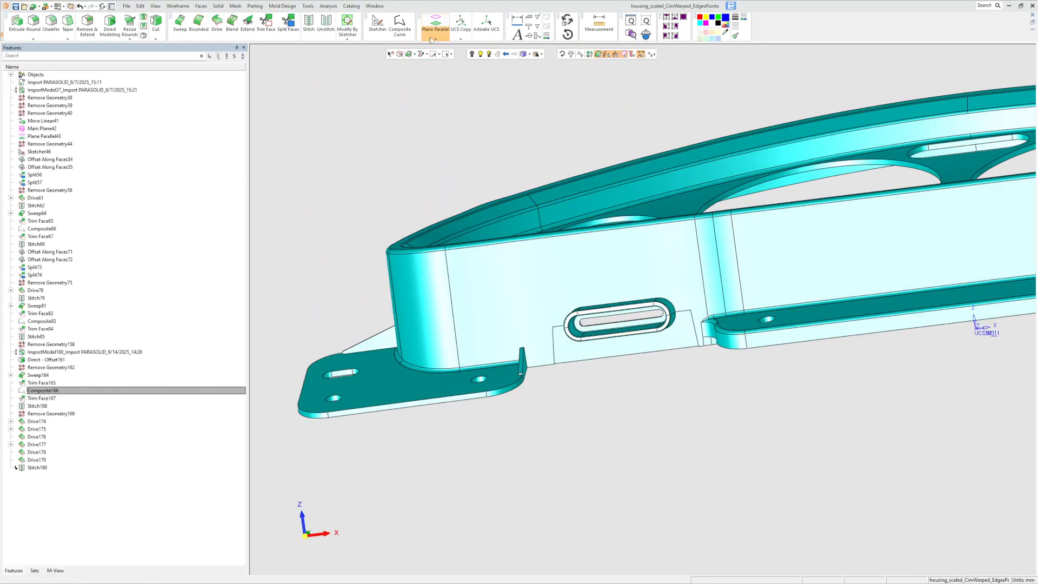
left_click(328, 6)
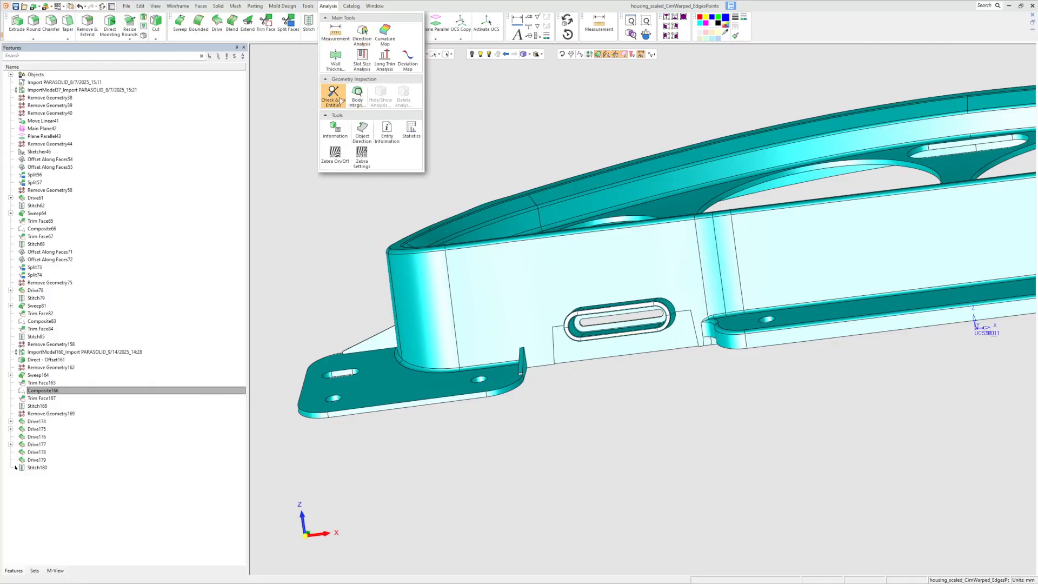
left_click(357, 95)
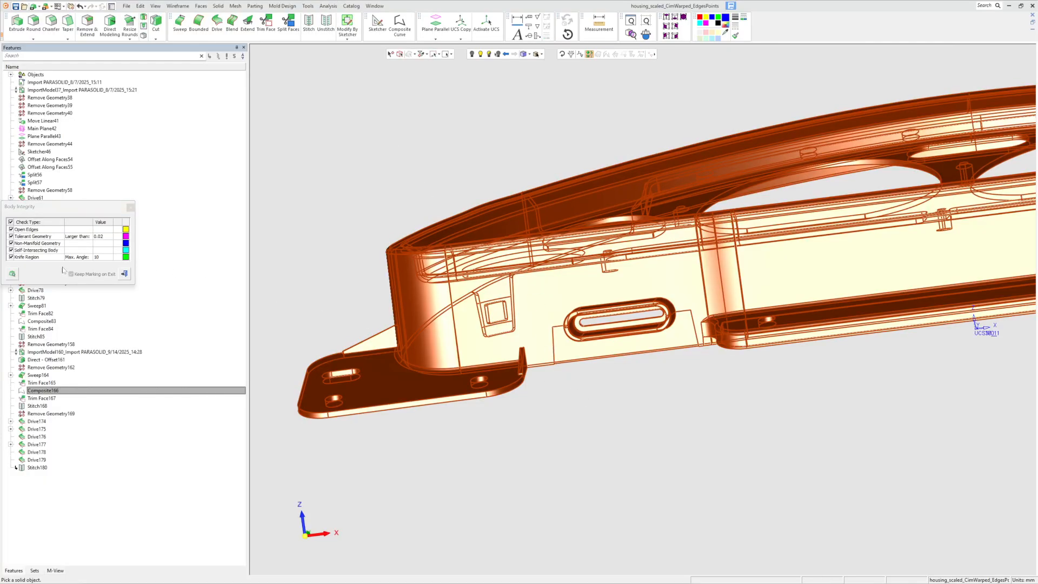
left_click(12, 274)
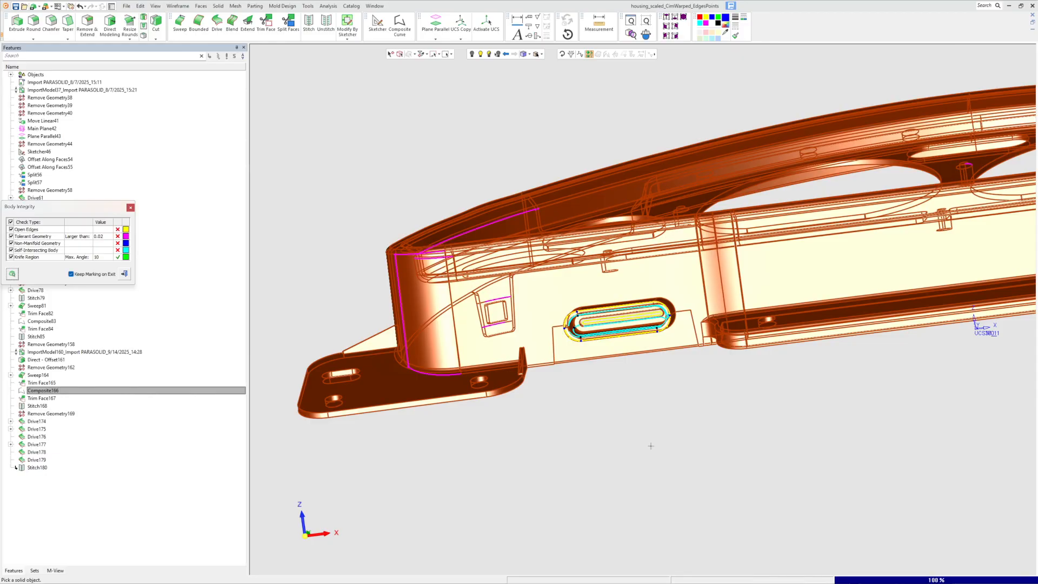
scroll(605, 338, "up", 6)
mouse_move(593, 342)
middle_mouse_down()
mouse_move(607, 302)
mouse_move(262, 306)
middle_mouse_up()
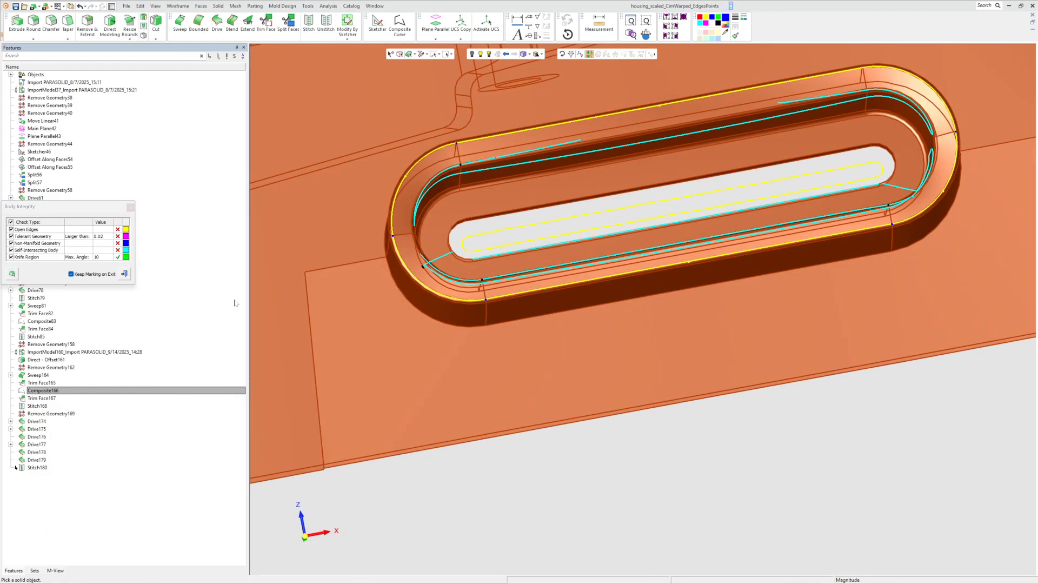
left_click(77, 280)
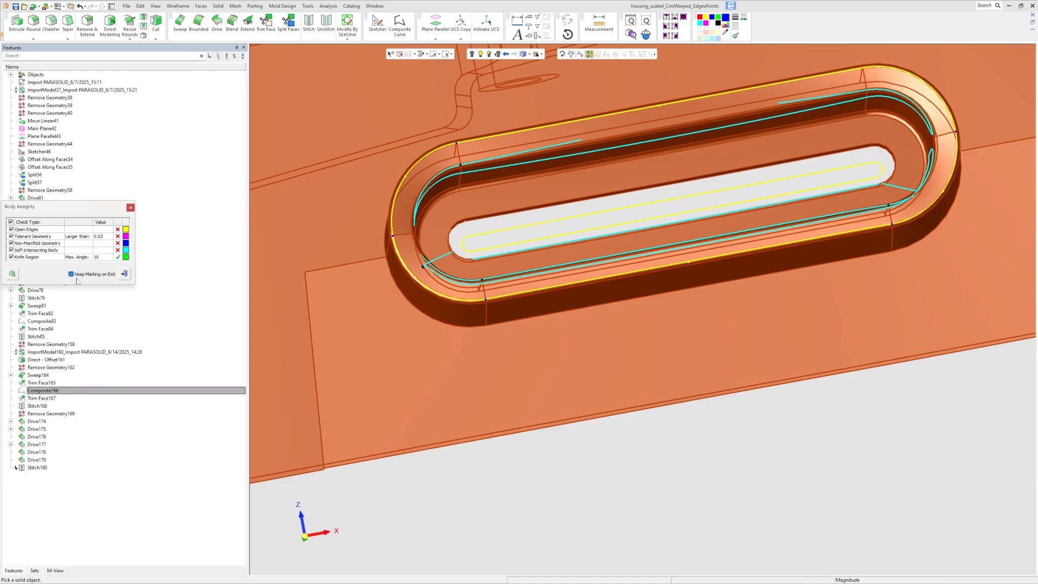
left_click(123, 274)
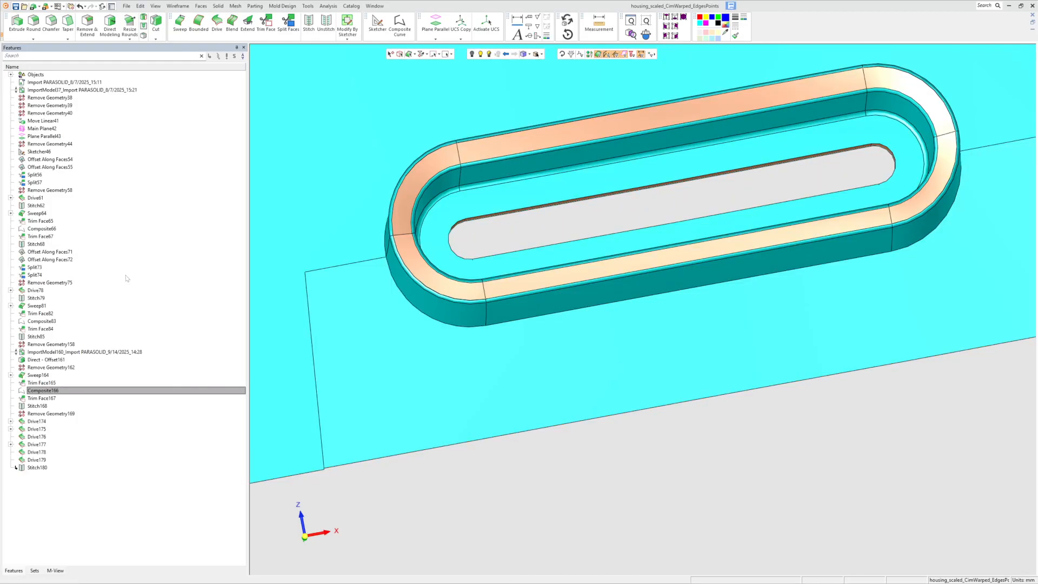
Hide the Good Y Faces and CimWarped 1 sets to isolate the slot faces that belong to neither
scroll(461, 325, "down", 6)
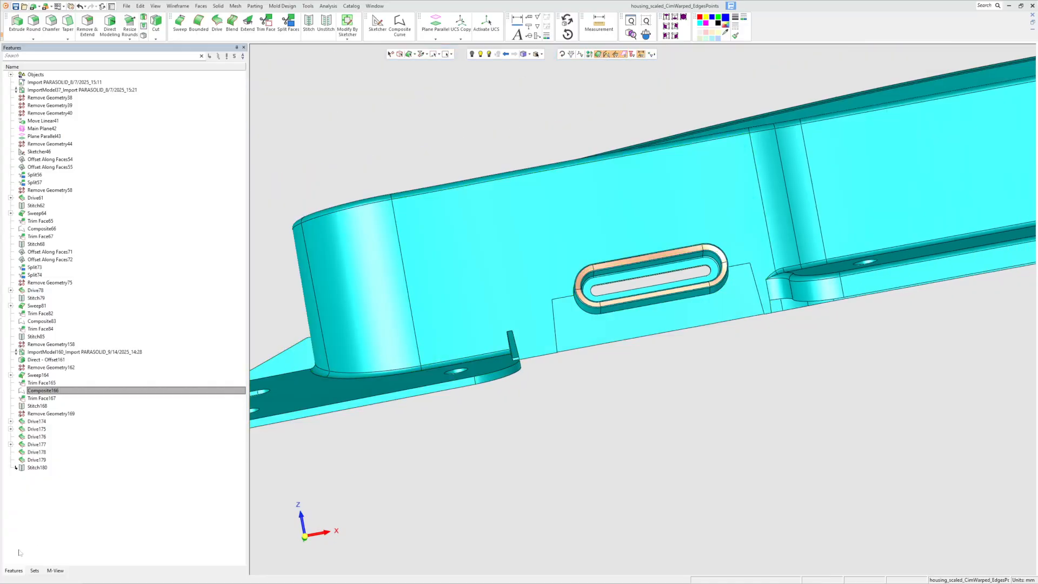
left_click(33, 571)
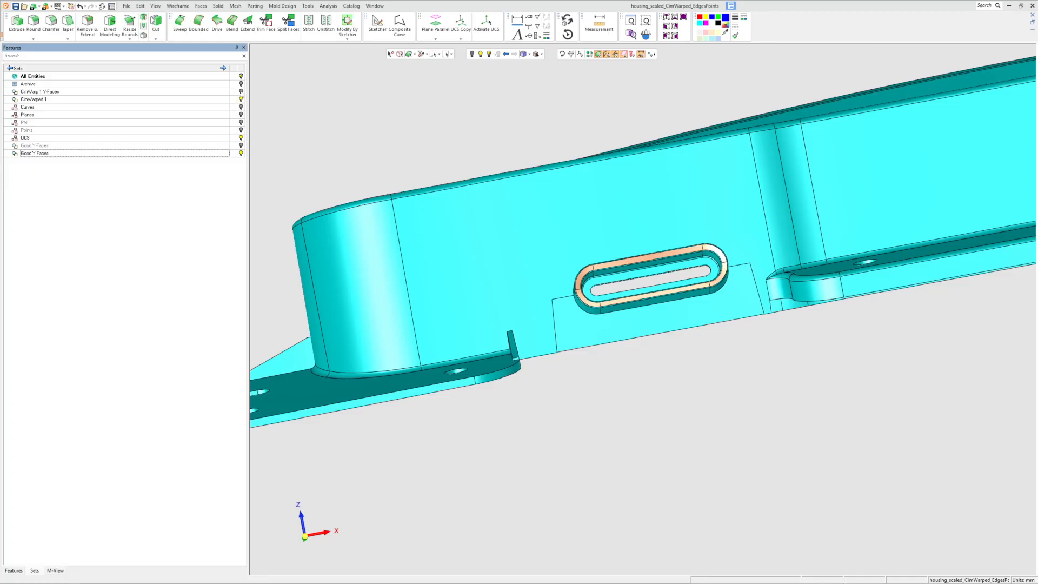
left_click(241, 154)
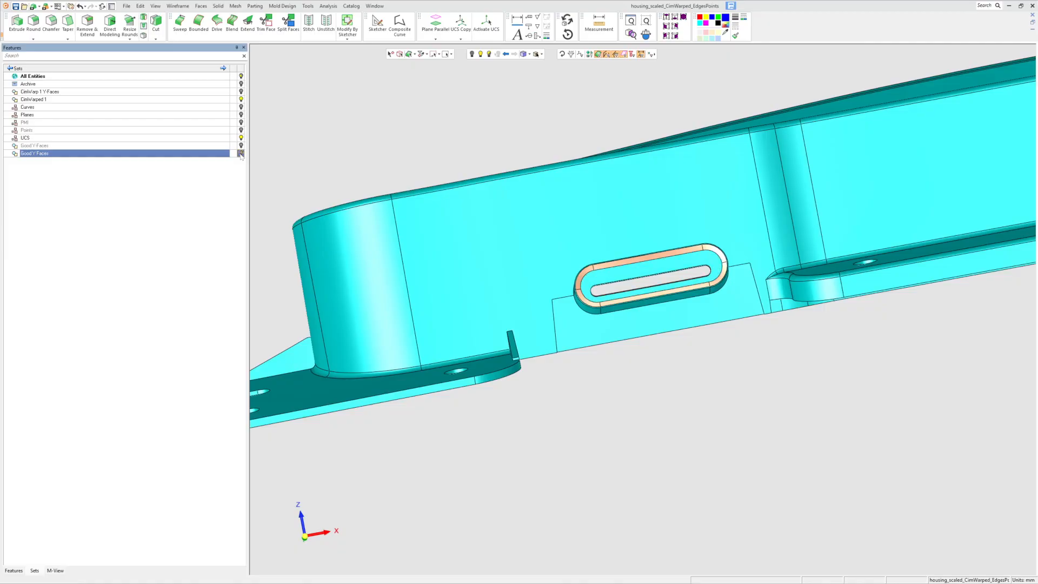
left_click(241, 99)
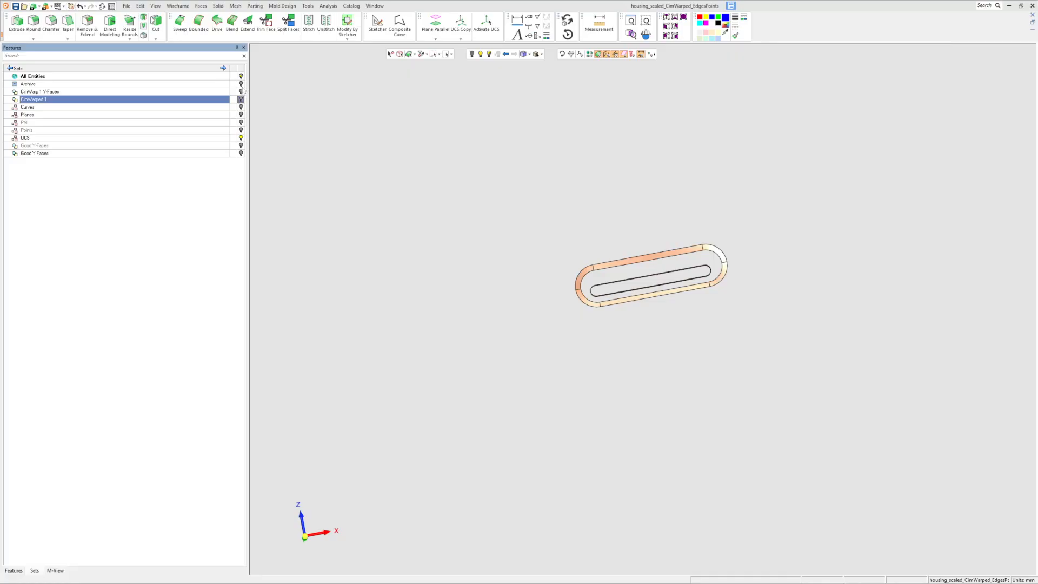
Edit the CimWarped 1 set to include the slot's rim faces and inner opening faces, and show the set
right_click(210, 100)
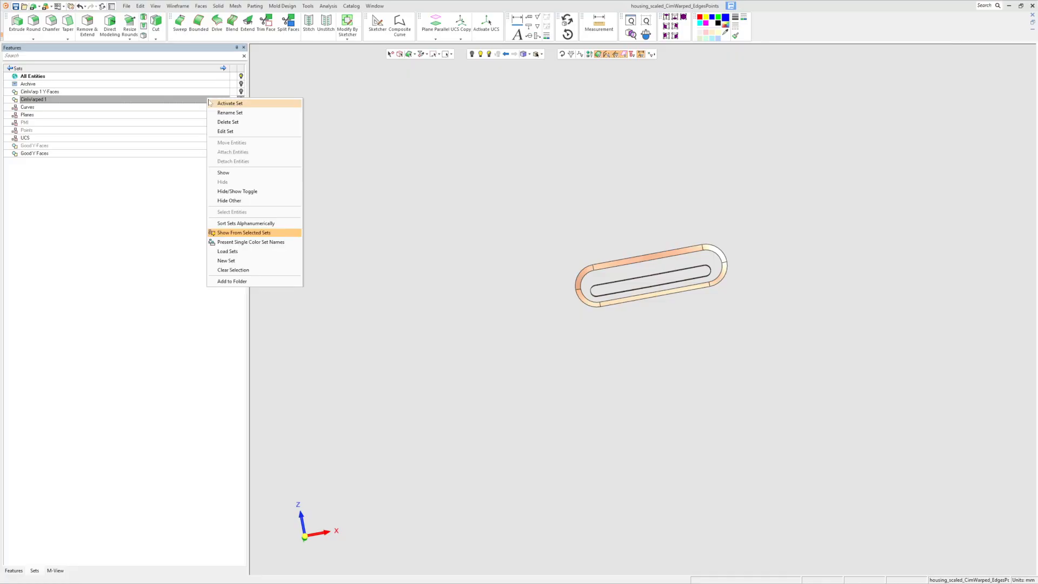
left_click(224, 131)
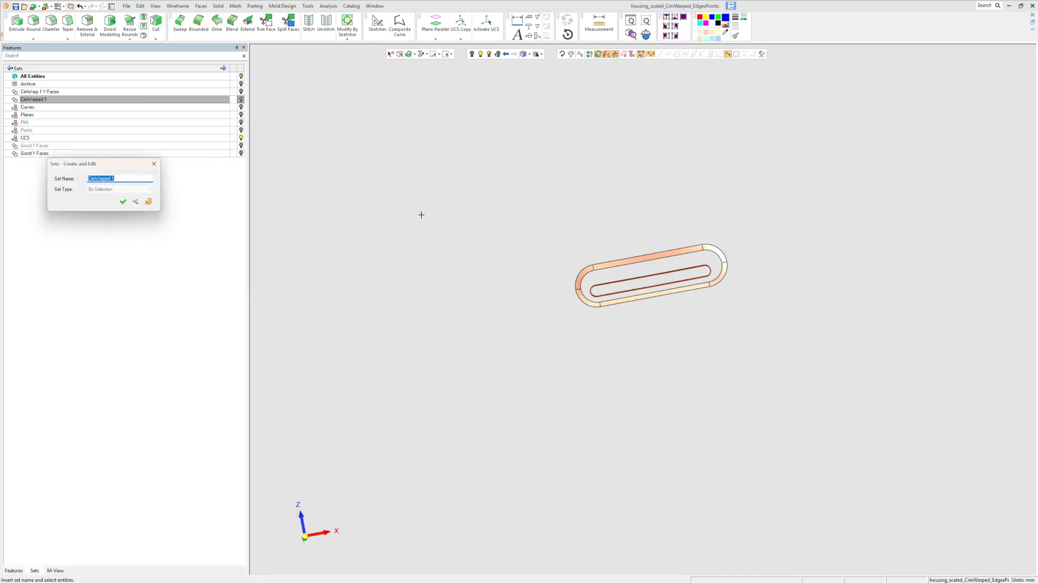
left_click_drag(555, 225, 744, 321)
scroll(680, 308, "up", 4)
middle_click_drag(681, 309, 729, 331)
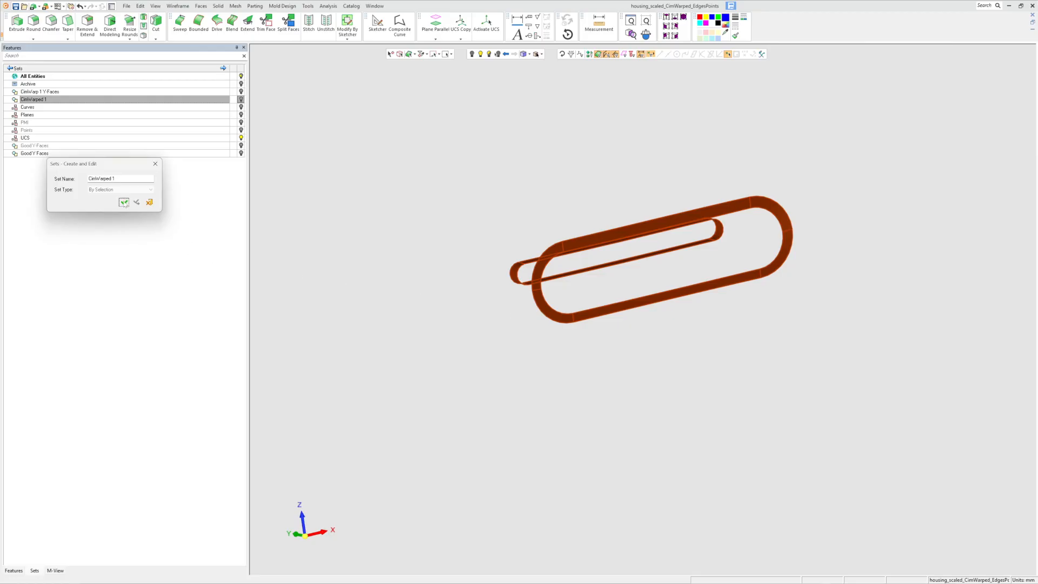
left_click(124, 202)
left_click(241, 99)
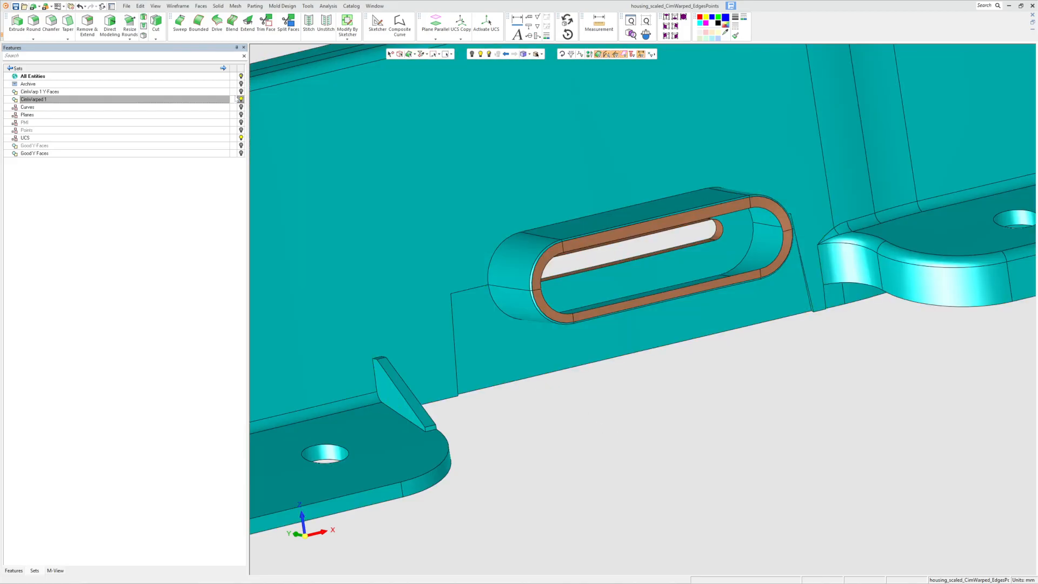
Isolate the CimWarp 1 Y Faces set and remove all of its slot geometry
left_click(242, 99)
left_click(242, 91)
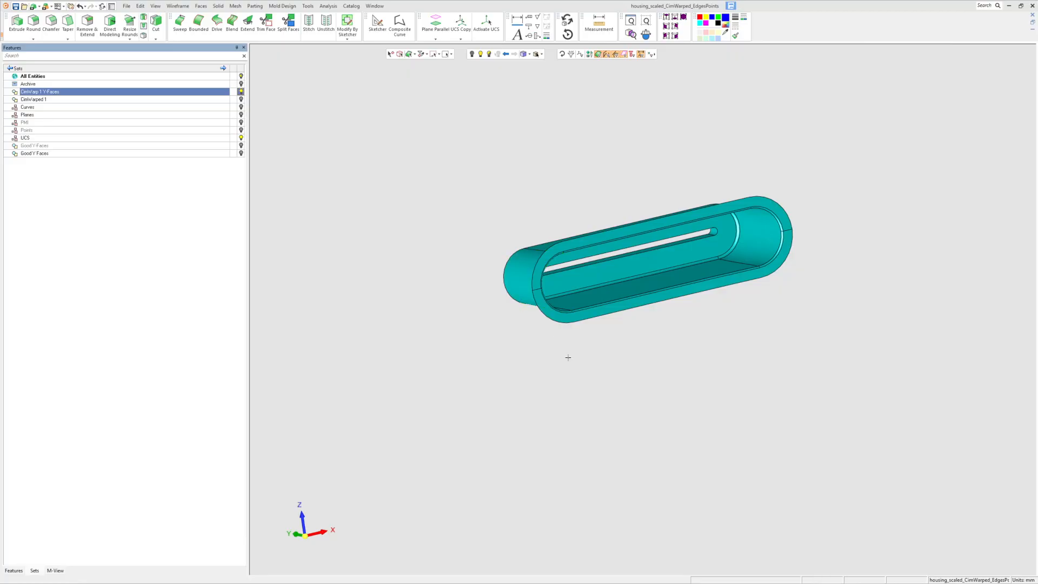
scroll(567, 357, "down", 2)
left_click_drag(495, 199, 741, 357)
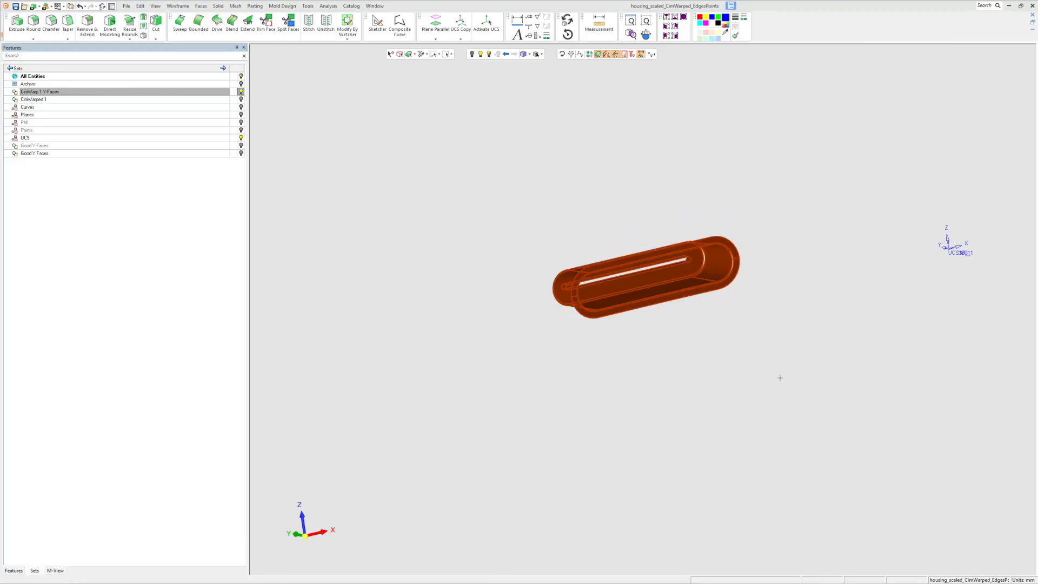
right_click(619, 373)
left_click(633, 462)
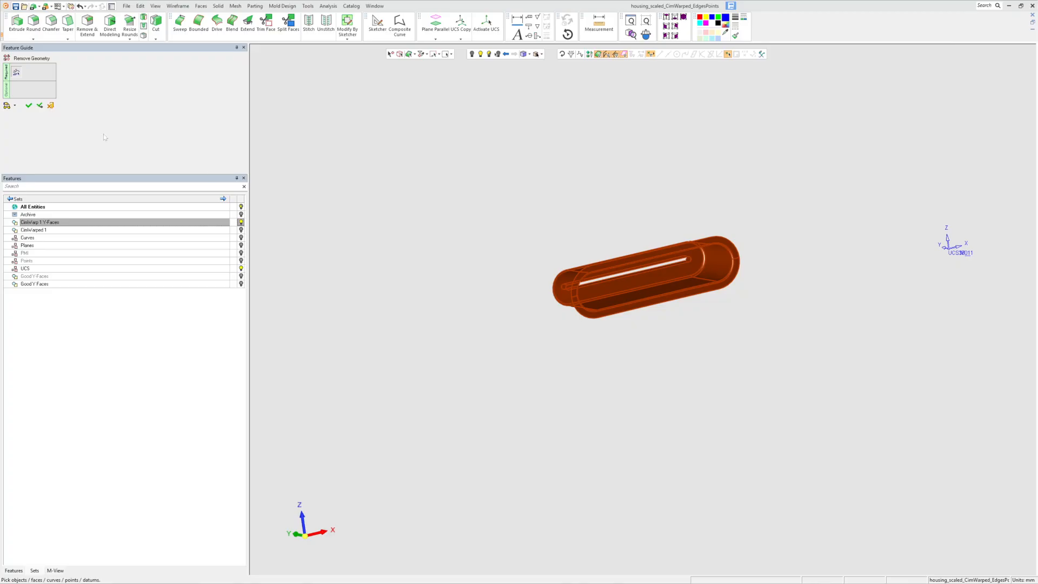
scroll(478, 269, "down", 3)
scroll(477, 270, "up", 2)
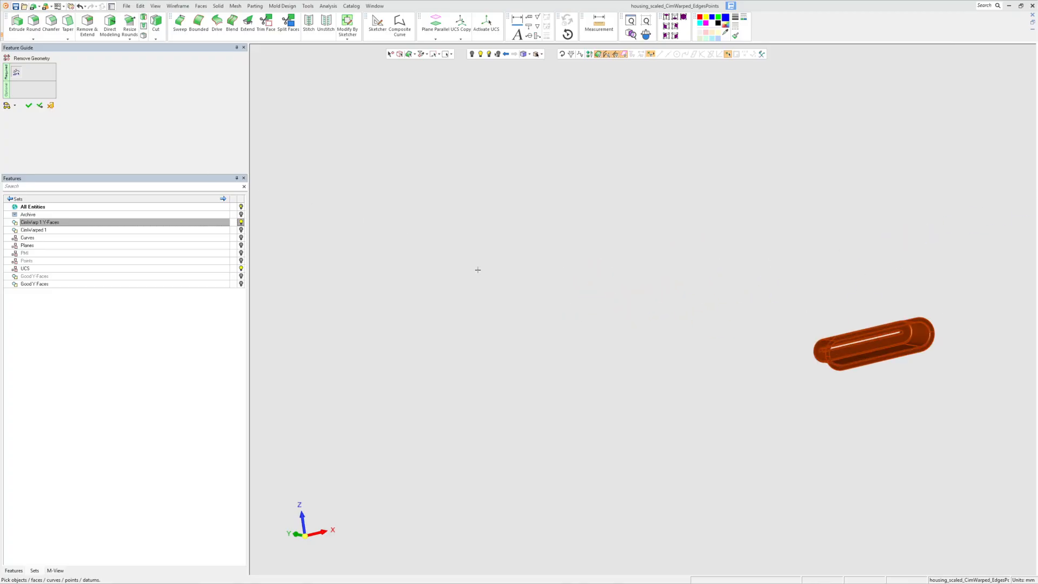
left_click(28, 106)
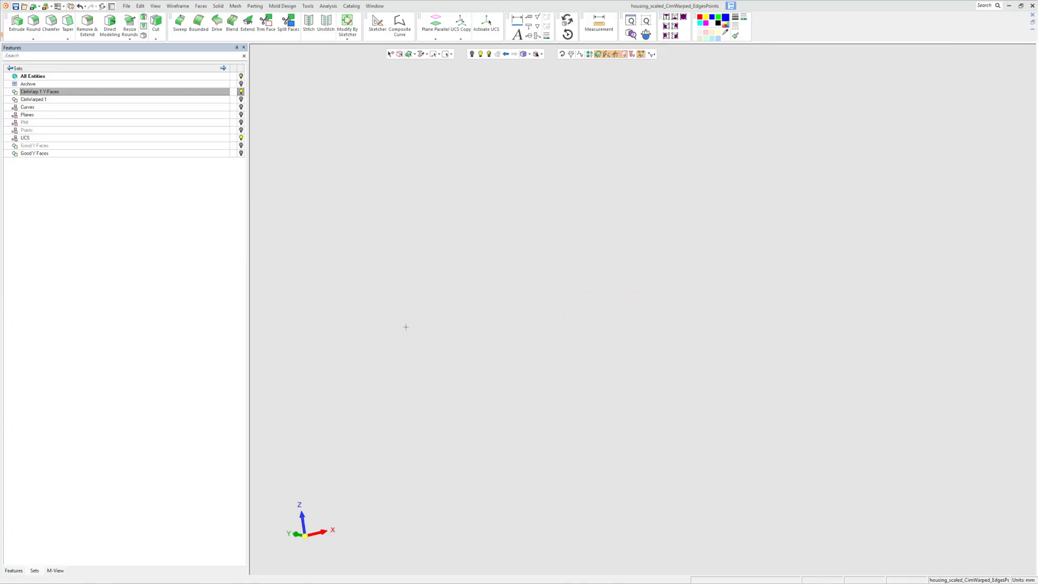
Show the CimWarped 1 and Good Y Faces sets around the slot
left_click(241, 99)
scroll(811, 346, "down", 2)
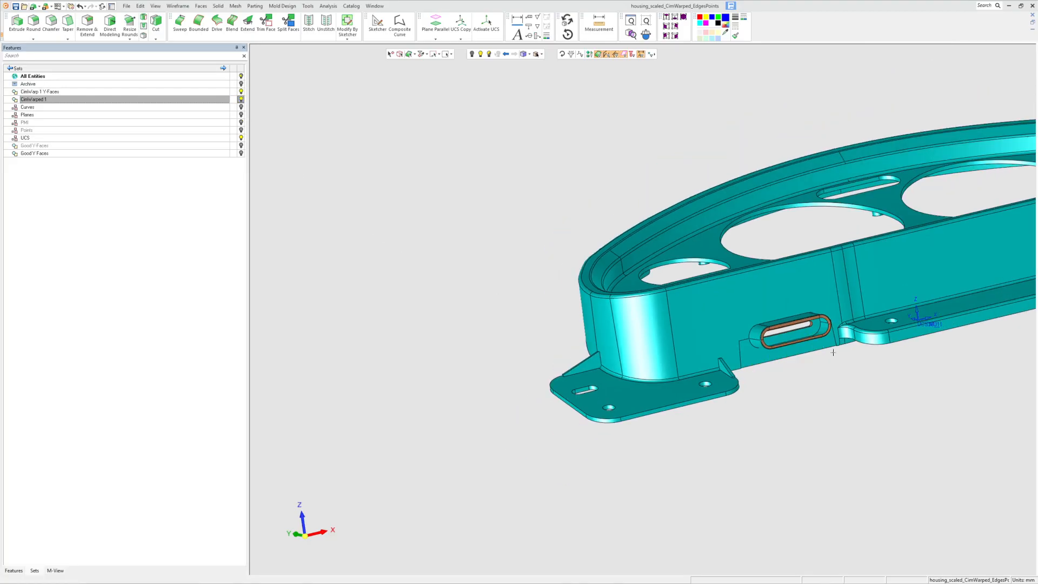
scroll(790, 330, "up", 8)
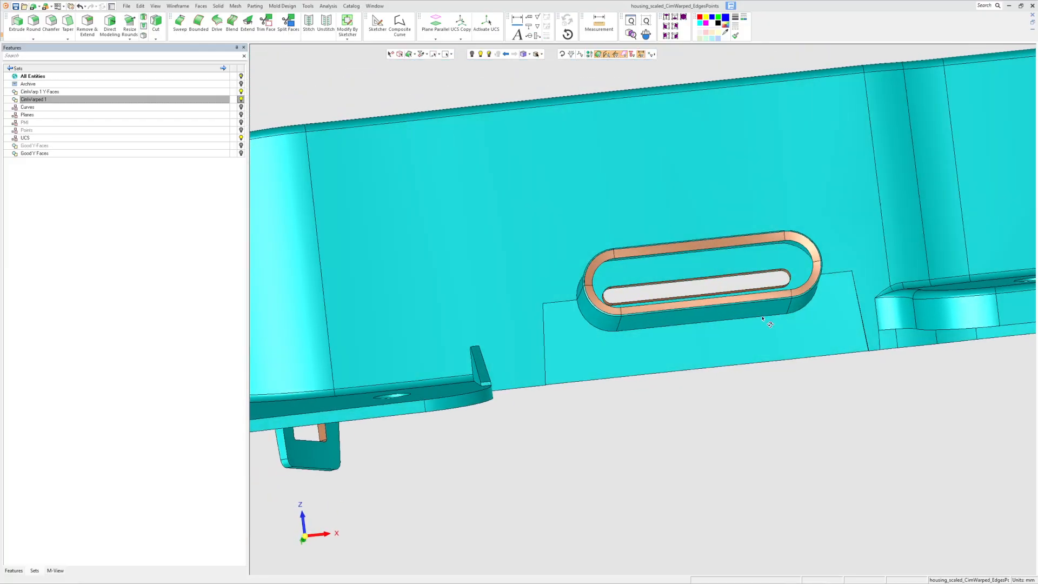
middle_click_drag(770, 324, 649, 348)
left_click(241, 154)
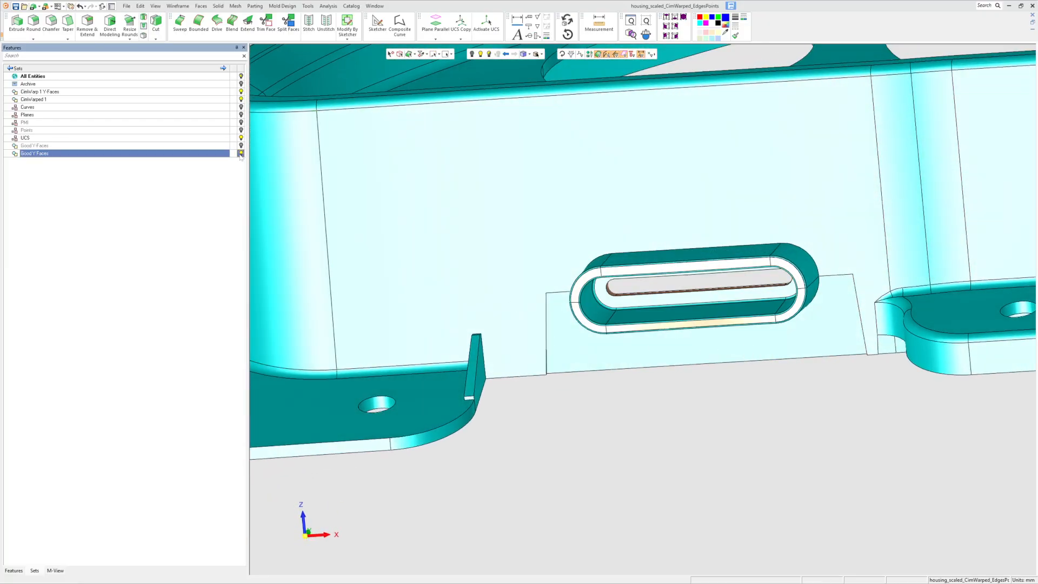
Rerun the Body Integrity check on the housing with all check types enabled
scroll(572, 345, "down", 1)
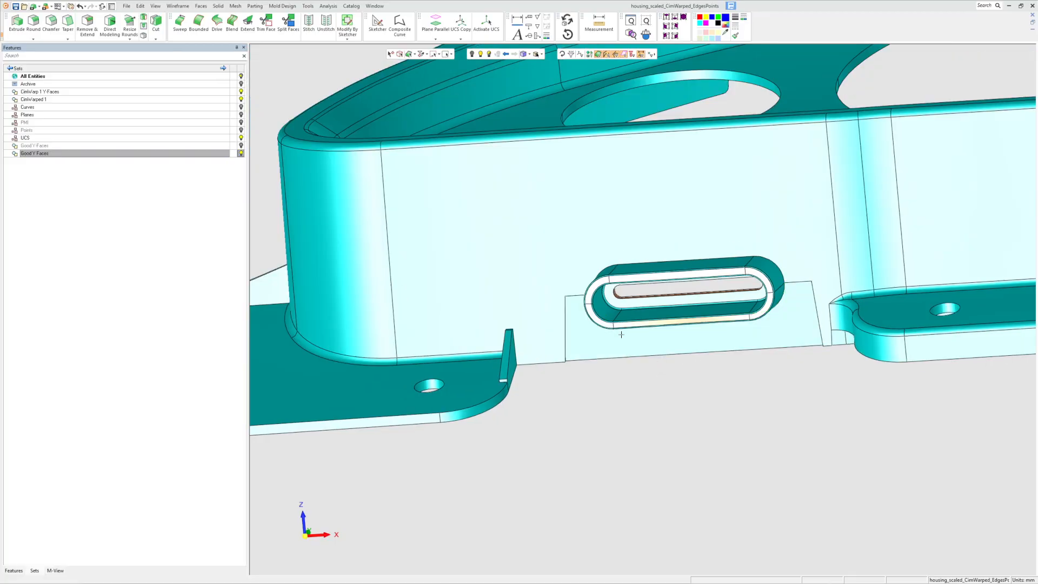
left_click(328, 6)
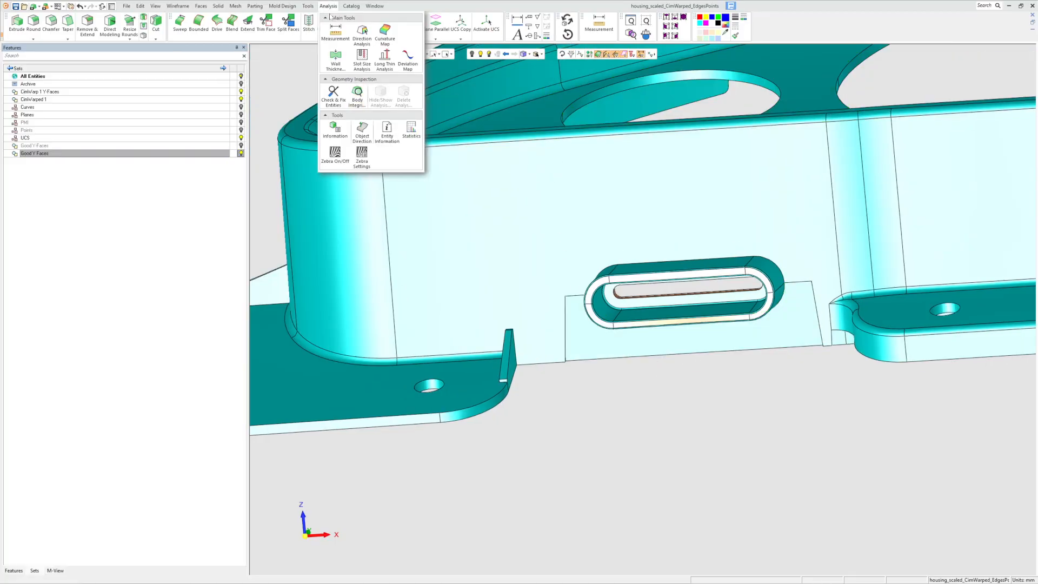
left_click(356, 98)
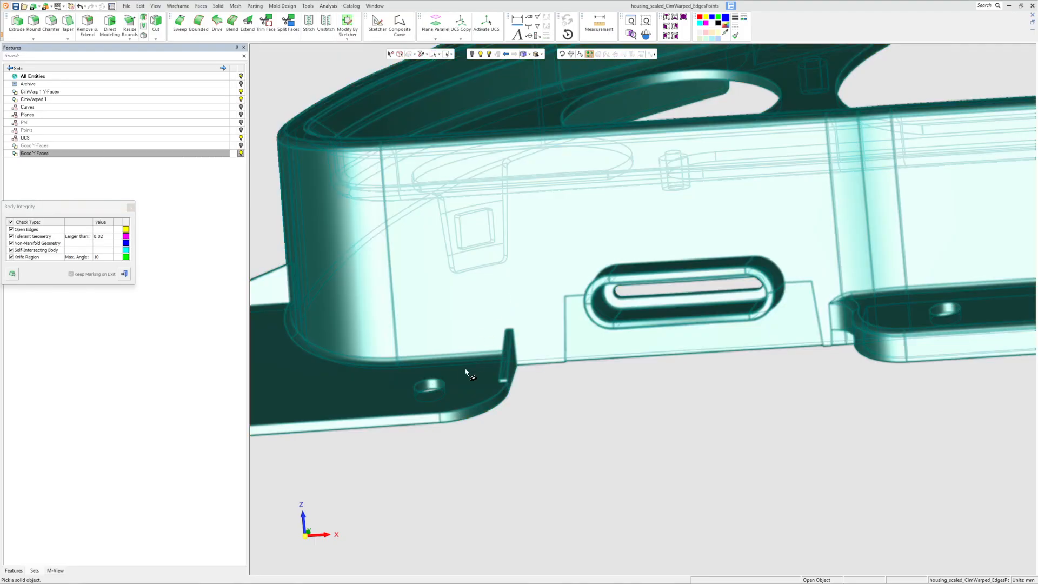
left_click(124, 274)
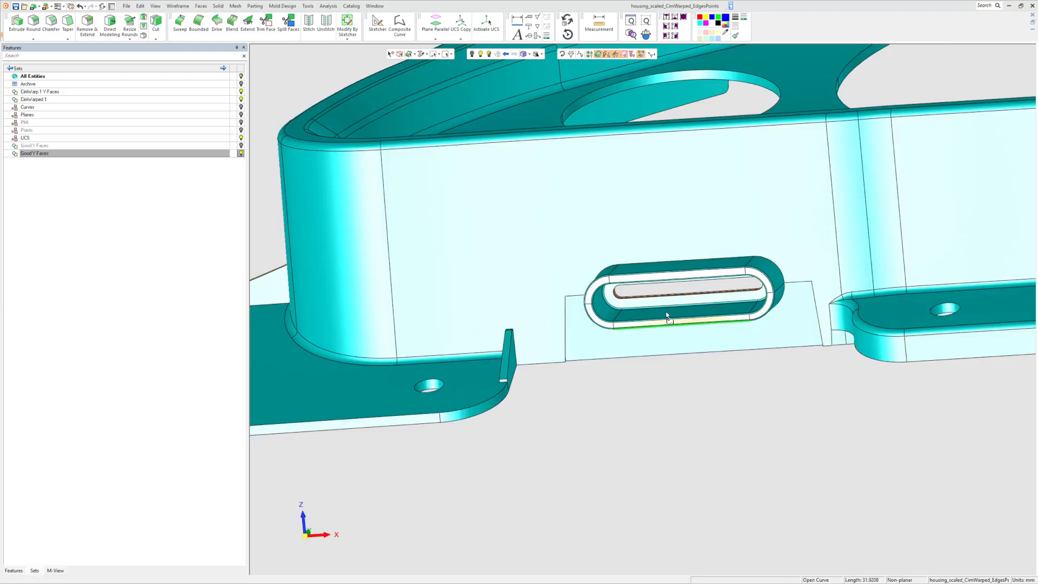
left_click(328, 6)
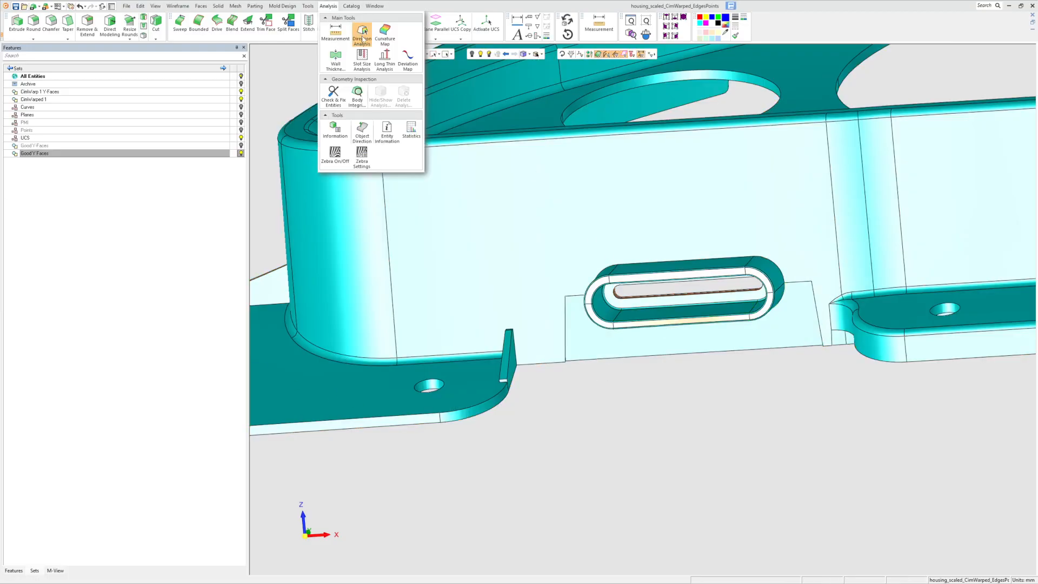
left_click(356, 98)
left_click(510, 235)
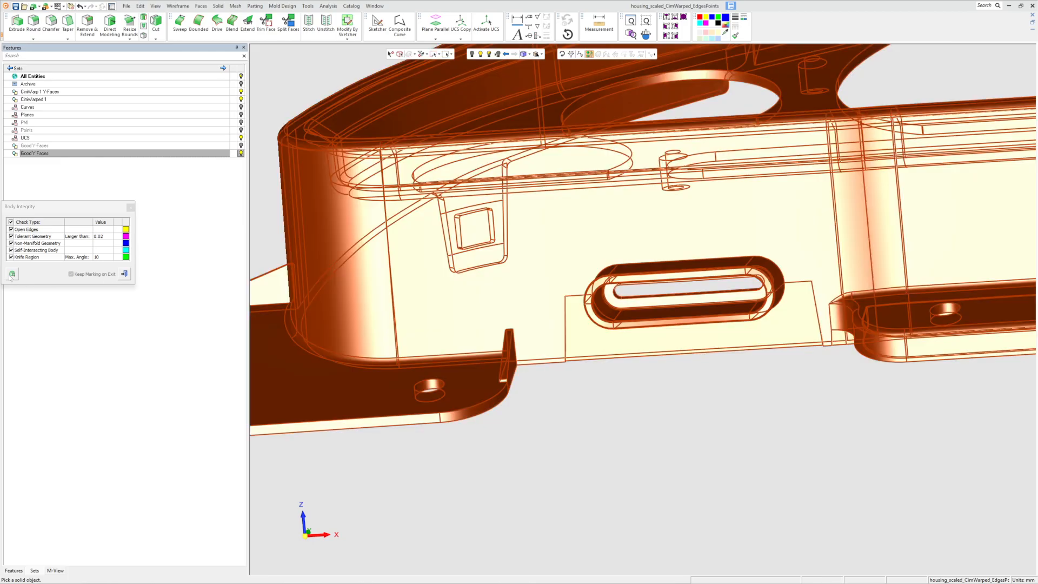
left_click(12, 275)
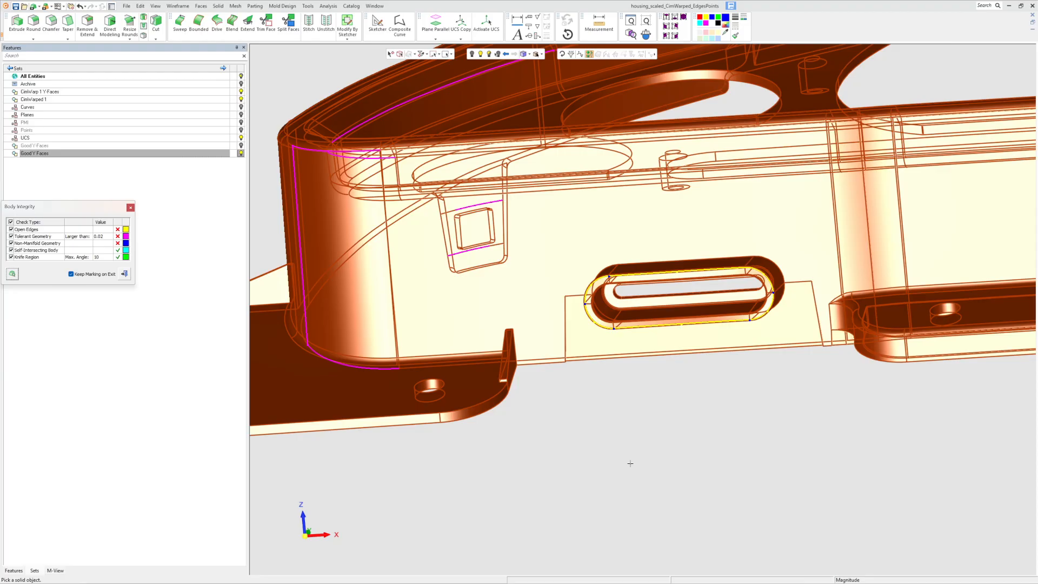
Examine the marked open edges along the outer edge of the slot's rim from several angles
scroll(621, 329, "up", 5)
middle_click_drag(644, 266, 642, 204)
scroll(614, 293, "up", 5)
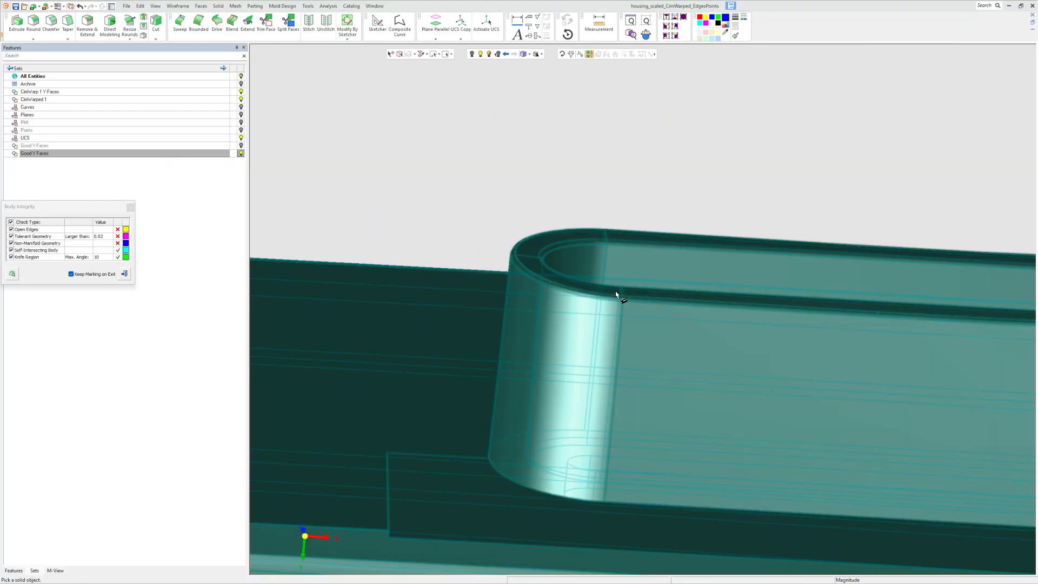
scroll(614, 293, "up", 8)
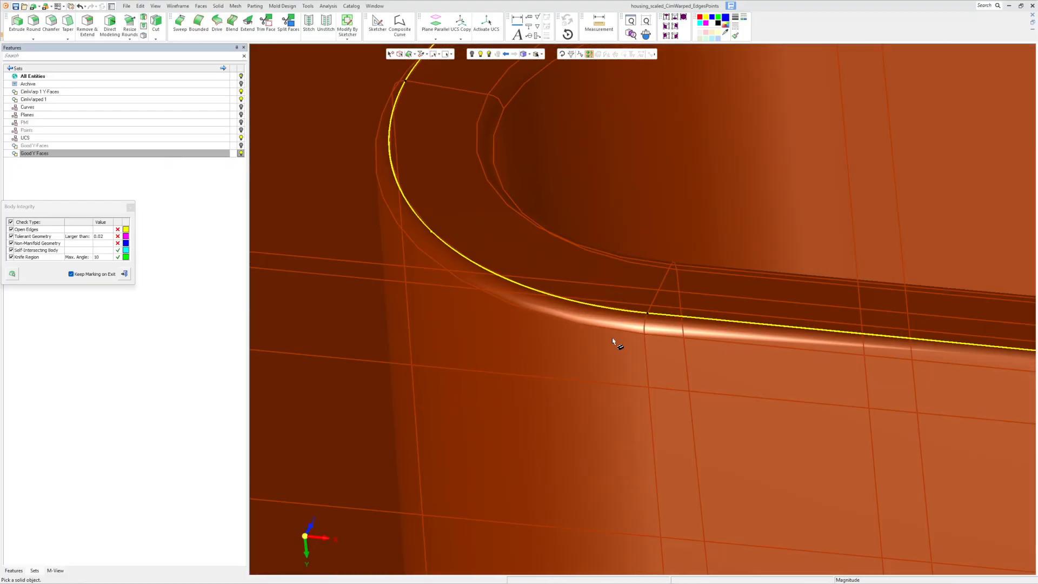
scroll(612, 339, "down", 6)
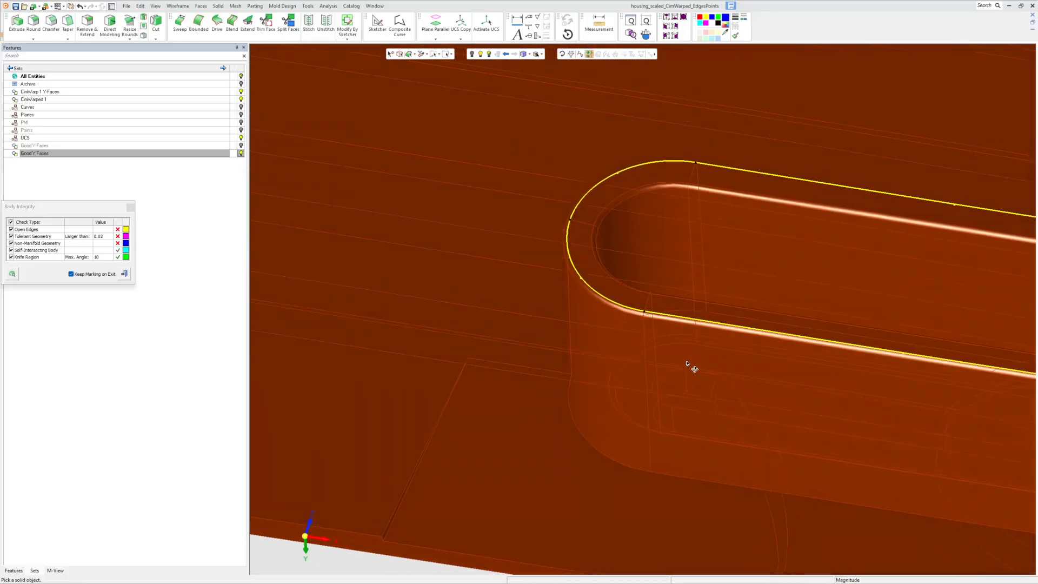
scroll(689, 365, "down", 8)
scroll(862, 359, "up", 6)
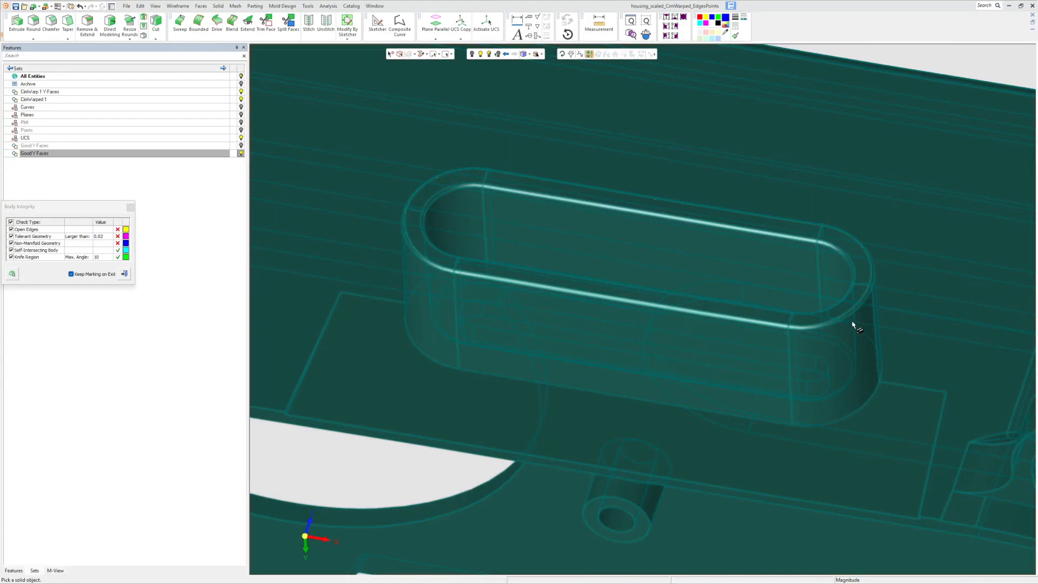
middle_click_drag(852, 324, 866, 341)
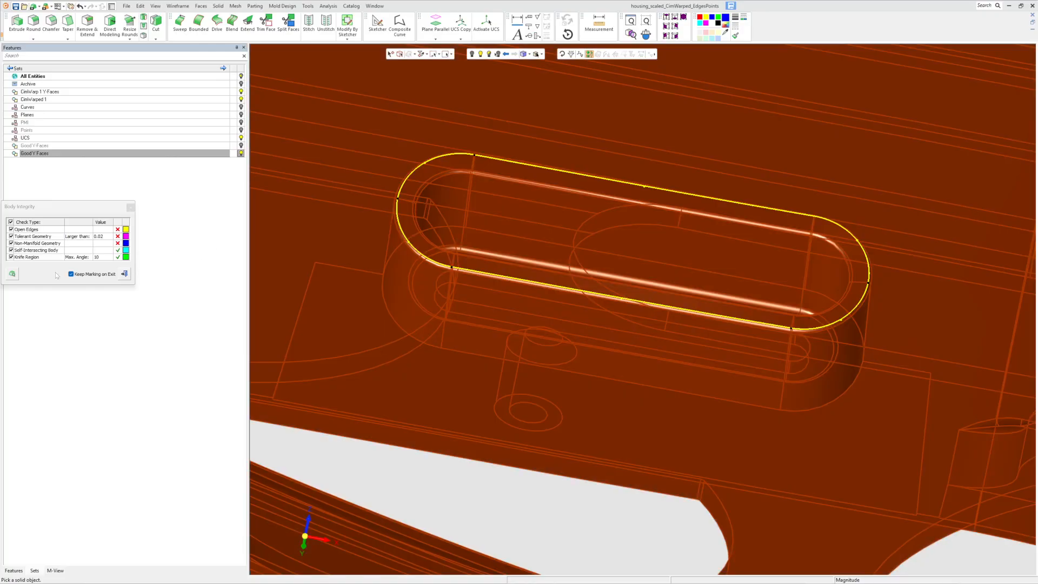
Exit the Body Integrity check without keeping its markings on the housing
left_click(71, 274)
left_click(124, 275)
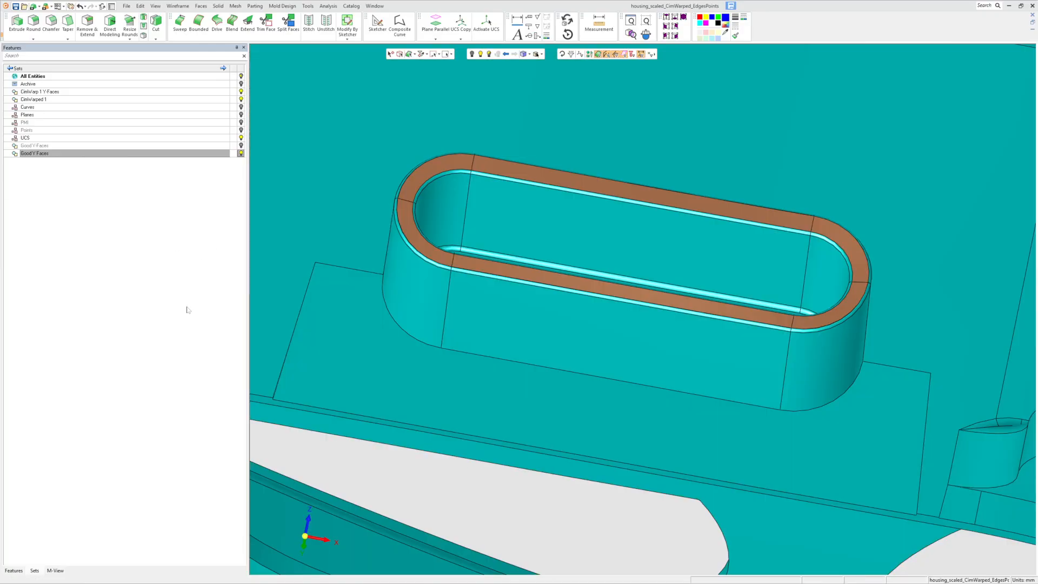
Remove the geometry of the flat rim faces that close the gap between the slot's inner and outer walls
left_click(430, 244)
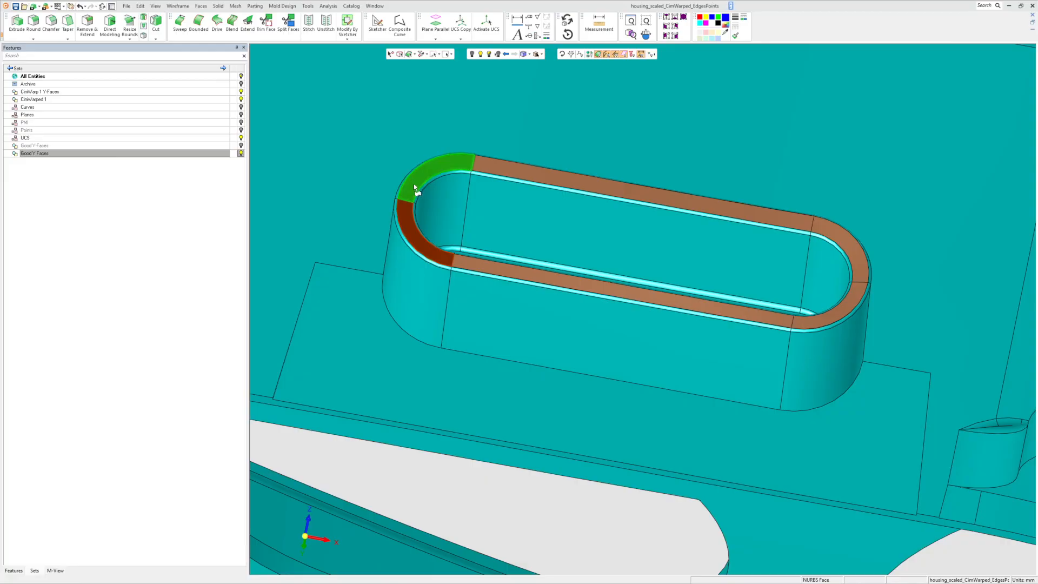
left_click(416, 187)
left_click(535, 278)
left_click(861, 270)
scroll(693, 373, "down", 6)
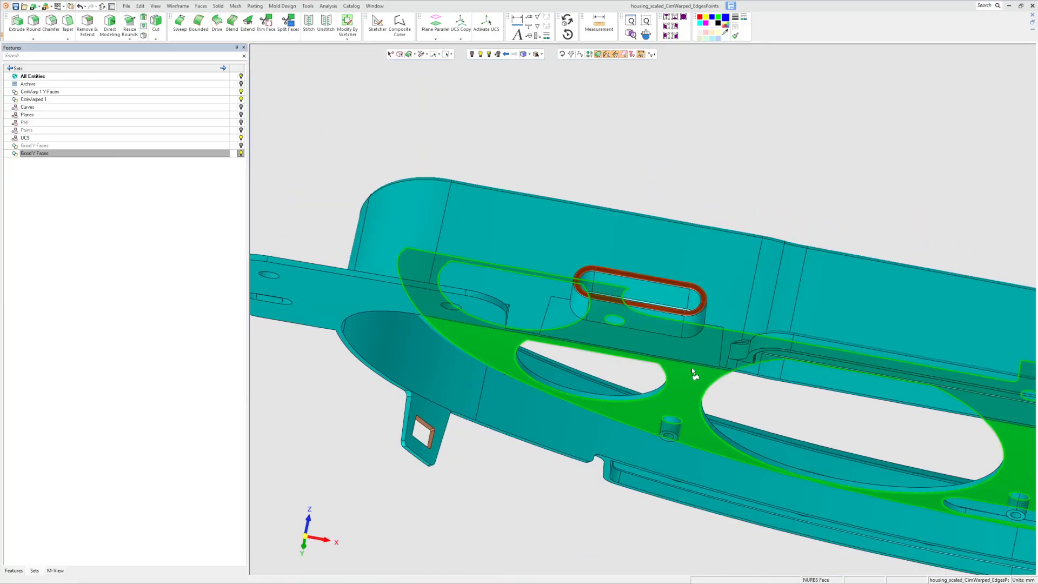
right_click(640, 382)
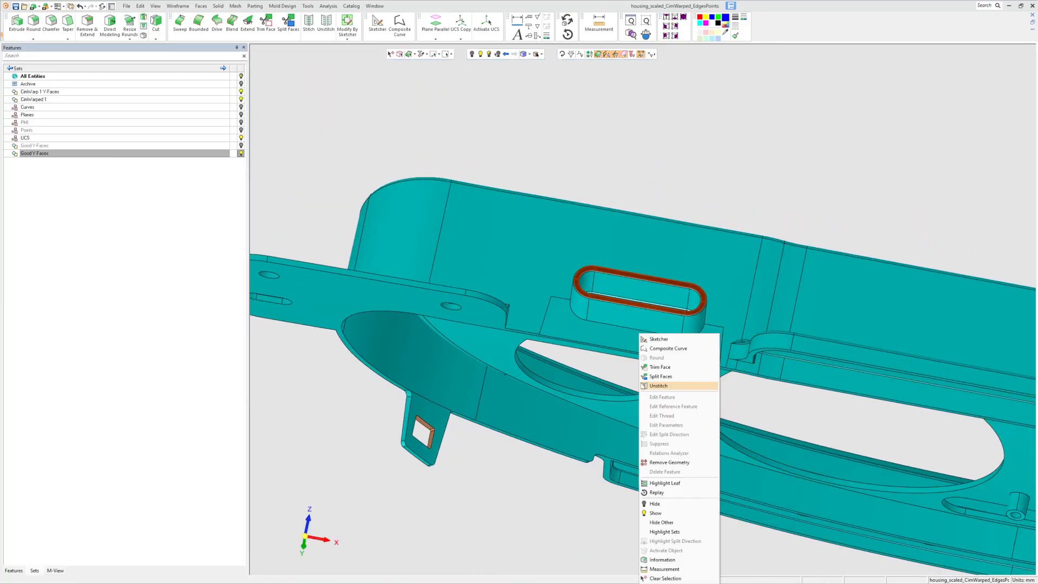
left_click(670, 463)
left_click(29, 105)
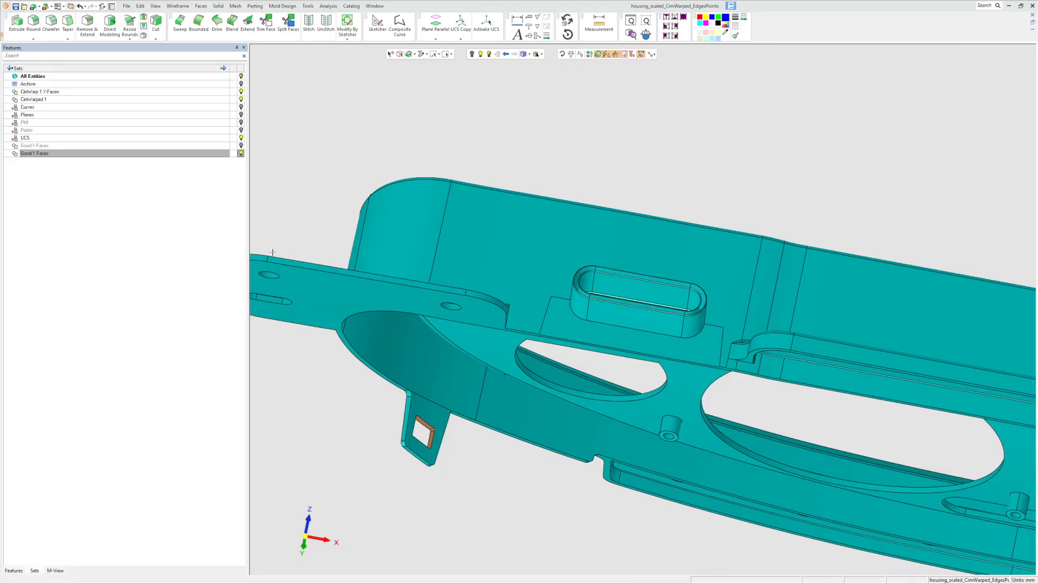
Draw a two-point line bridging the outer and inner rim edges at the middle of the slot's -X rounded end
scroll(648, 301, "up", 10)
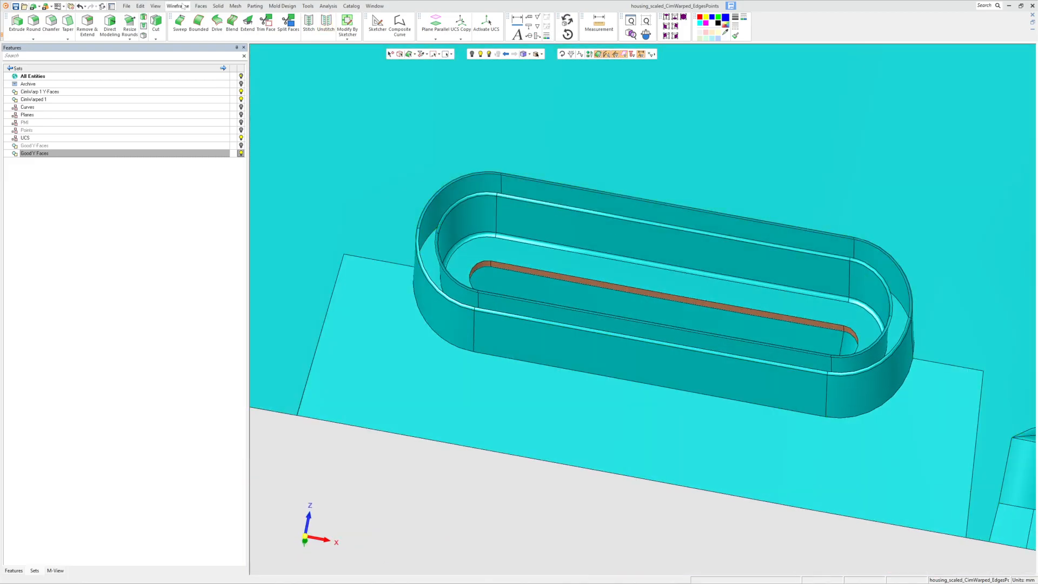
left_click(178, 6)
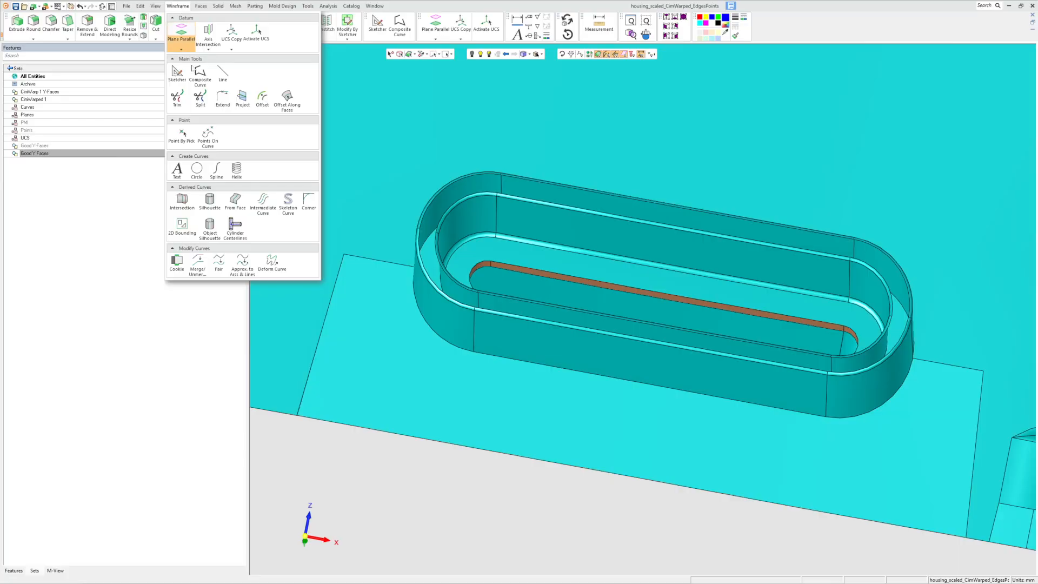
left_click(223, 73)
scroll(416, 228, "up", 4)
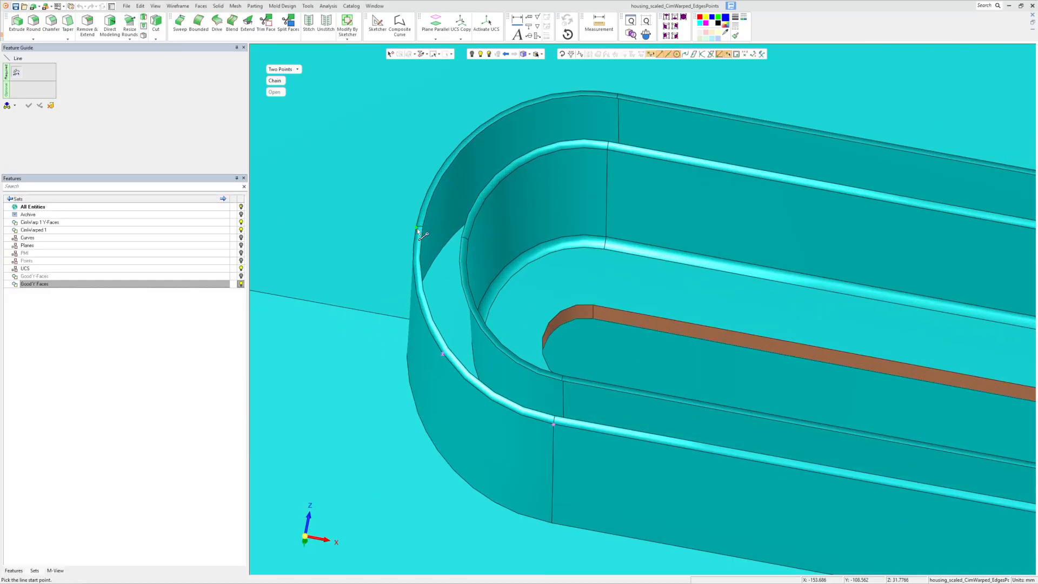
left_click(421, 227)
left_click(452, 249)
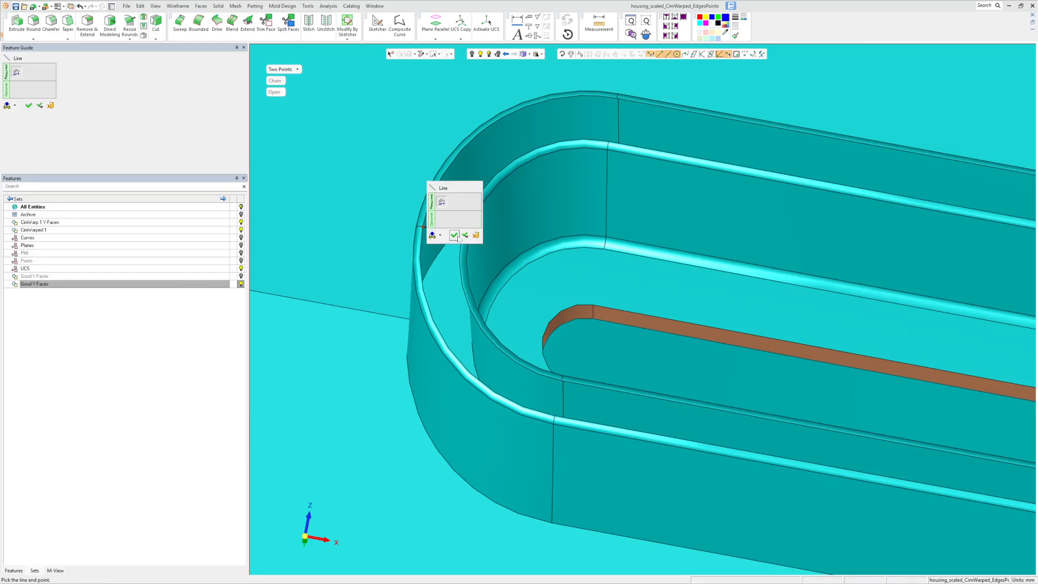
left_click(459, 237)
Draw a matching two-point line bridging the rim edges at the middle of the slot's +X rounded end
scroll(798, 362, "down", 5)
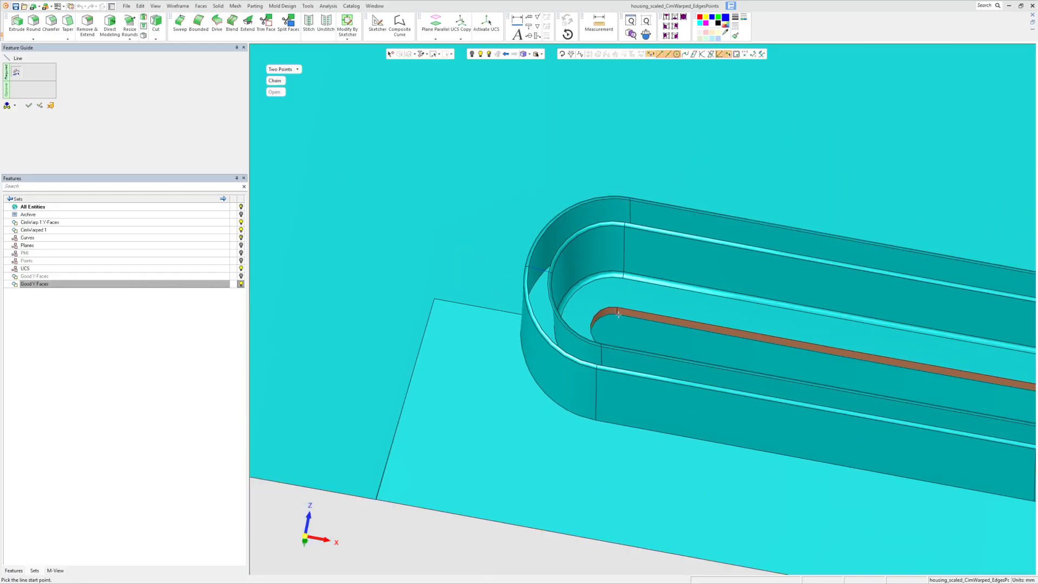
scroll(825, 329, "up", 5)
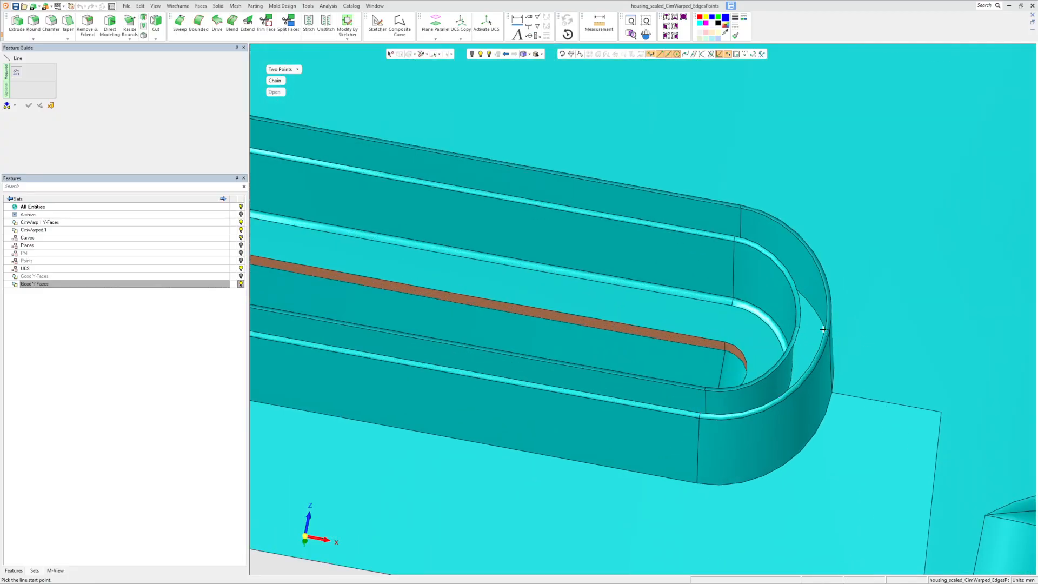
left_click(825, 329)
left_click(799, 325)
left_click(29, 106)
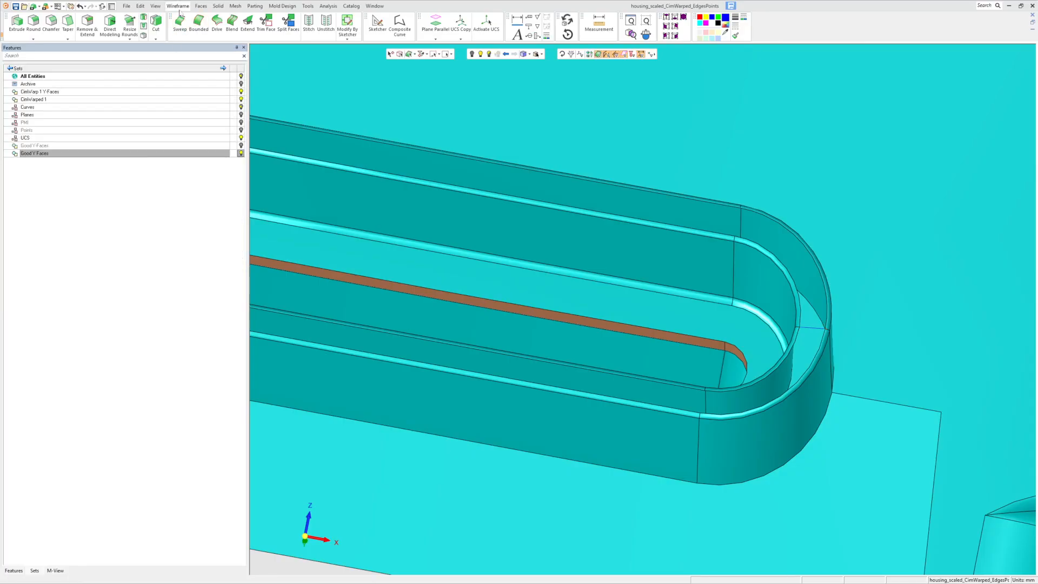
Create a Drive face over the upper quarter of the +X rounded rim, using the bridging line as section and both arc edges as spines
left_click(198, 17)
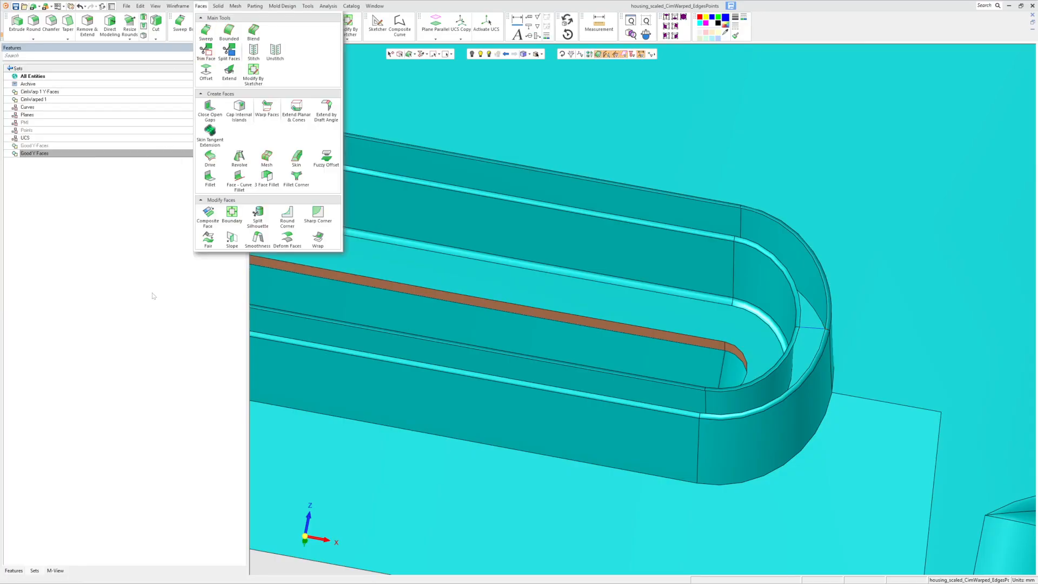
left_click(205, 55)
left_click(217, 22)
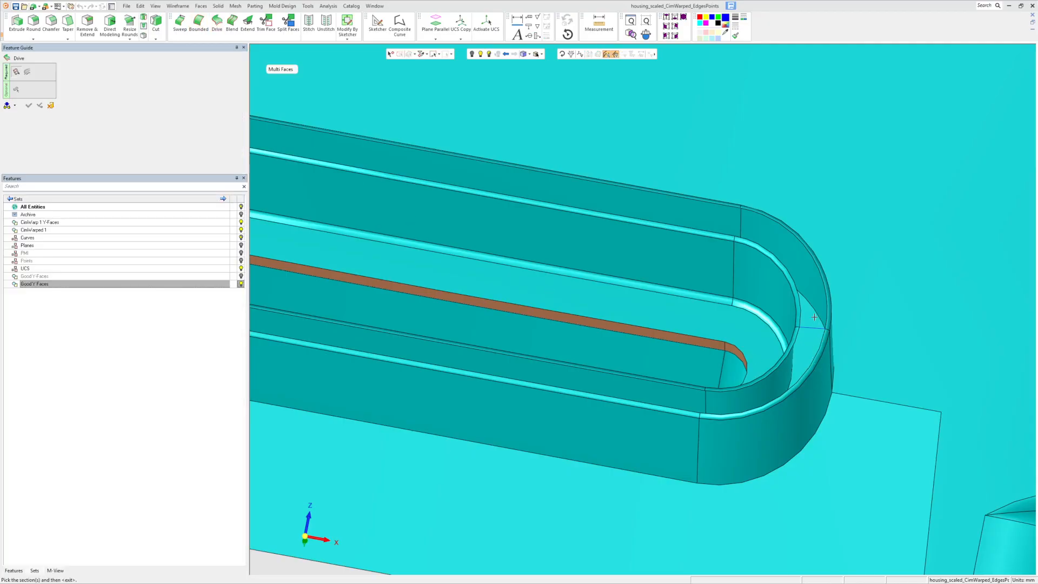
left_click(812, 326)
middle_click(808, 319)
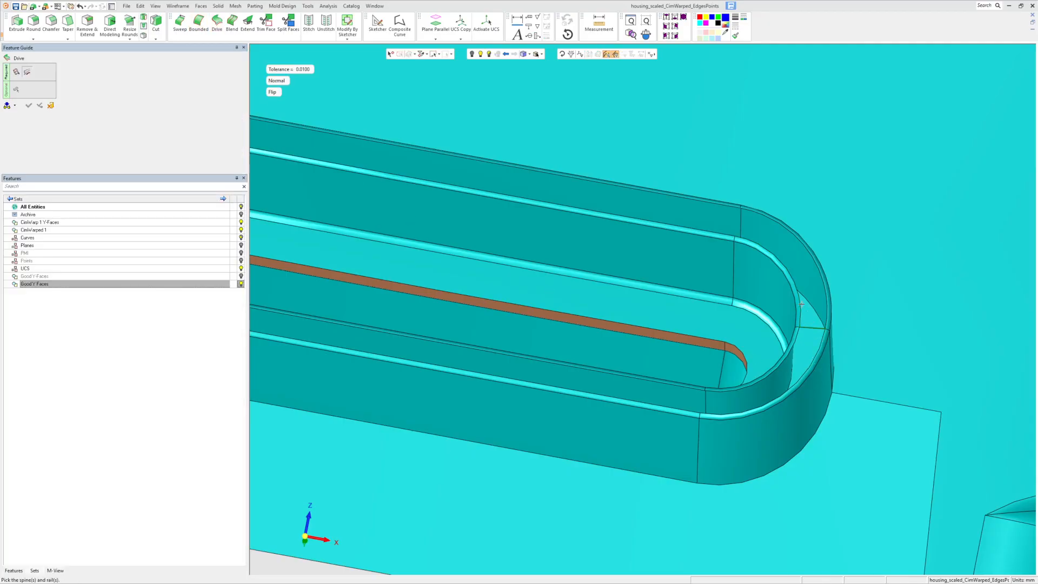
left_click(800, 307)
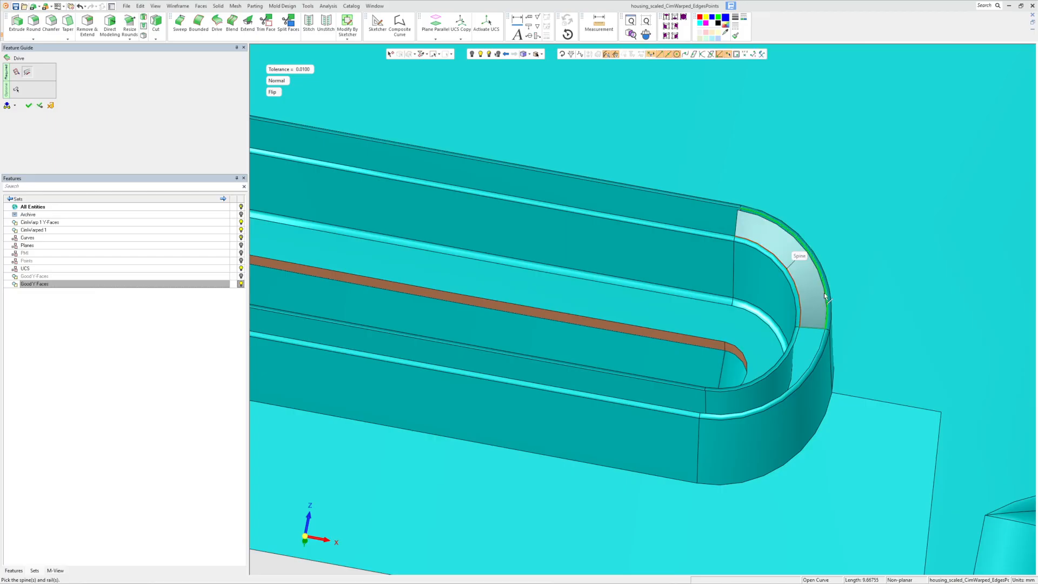
left_click(824, 293)
middle_click(802, 329)
Try to drive a face from the bridging line along the inner edge of the +X end's lower rim quarter
left_click(813, 334)
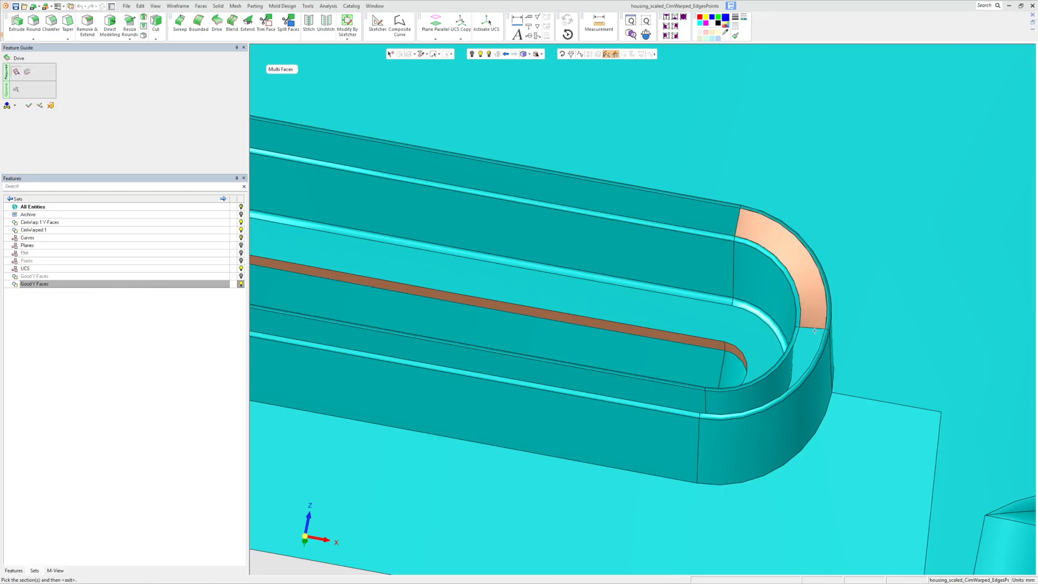
left_click(816, 329)
middle_click(815, 328)
left_click(796, 347)
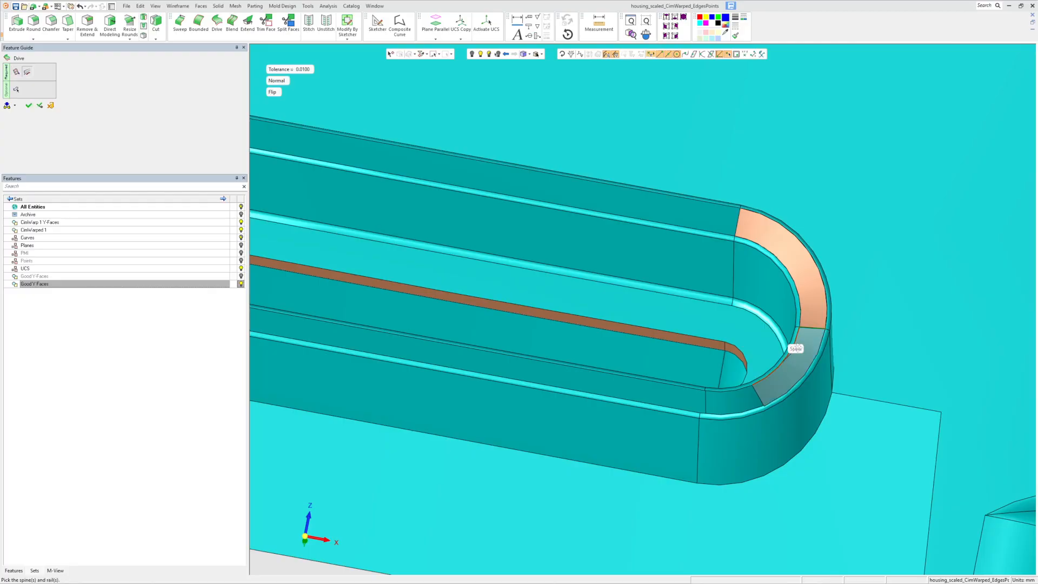
left_click(795, 348)
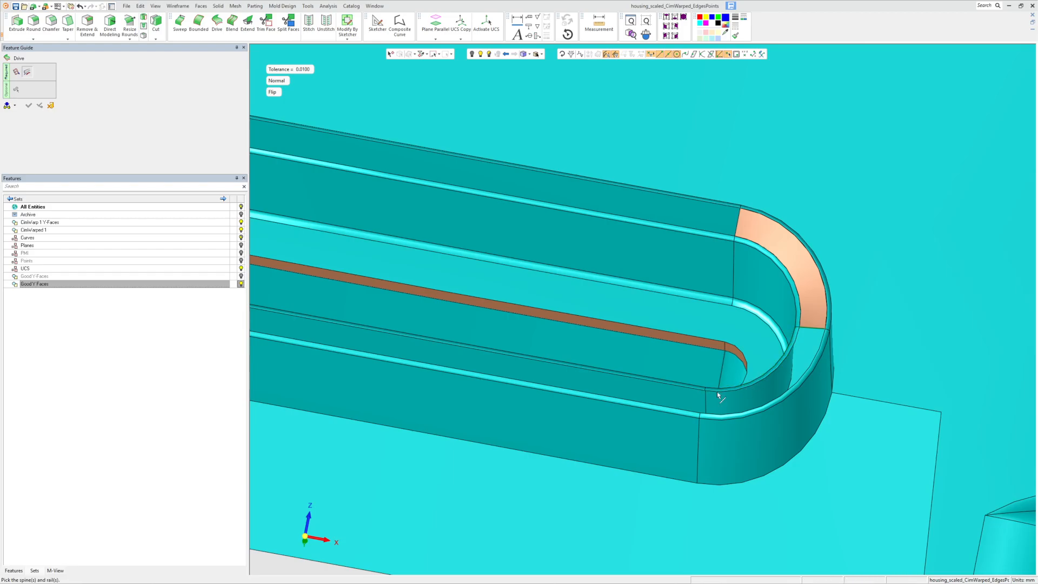
Create a composite curve chaining the inner edge segments of the +X end's lower rim quarter
left_click(399, 24)
left_click(783, 360)
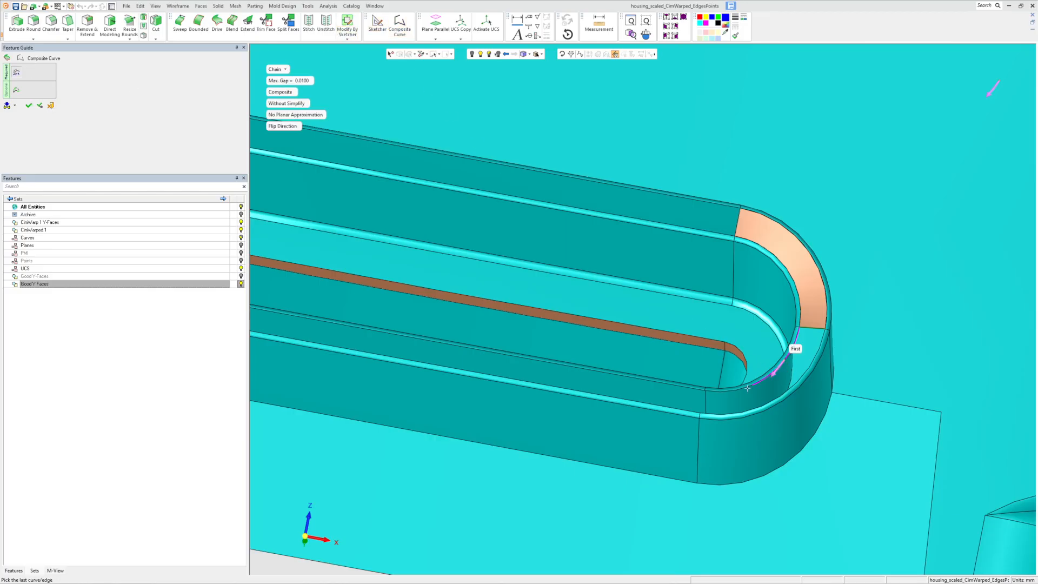
left_click(31, 106)
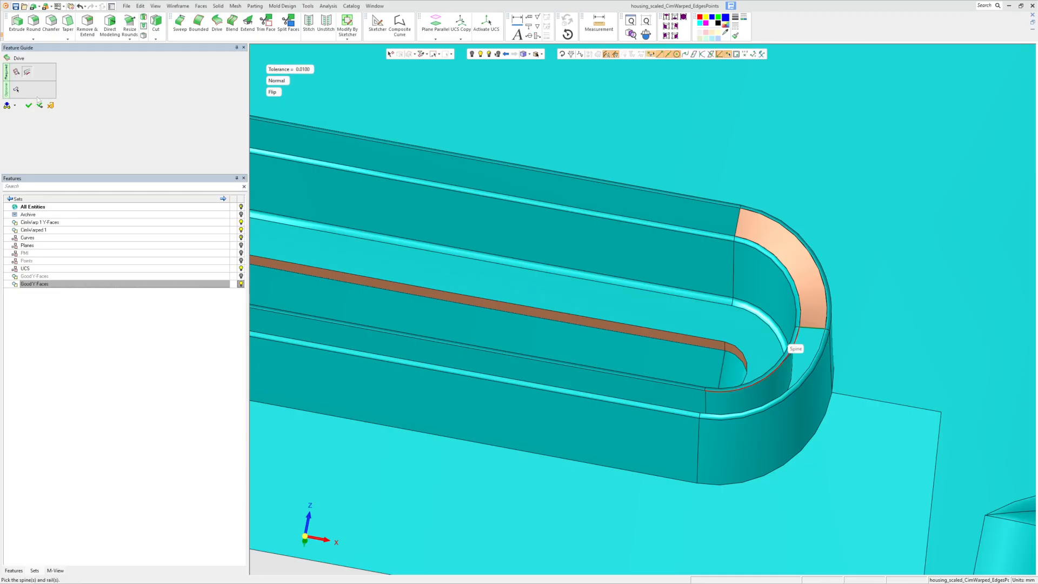
Try to drive the lower rim quarter using the composite curve and the outer arc edge as spines
left_click(748, 385)
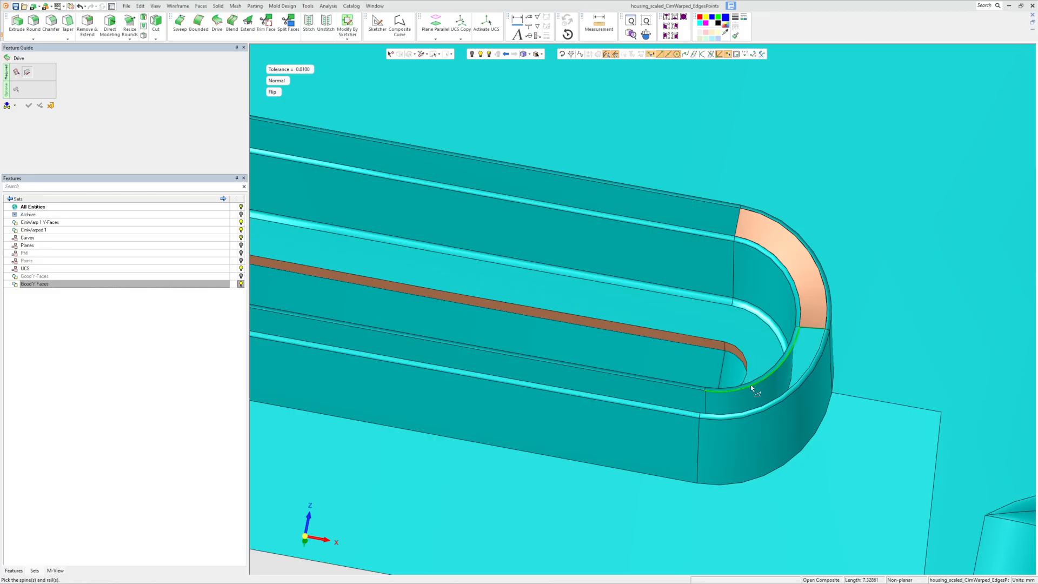
left_click(752, 388)
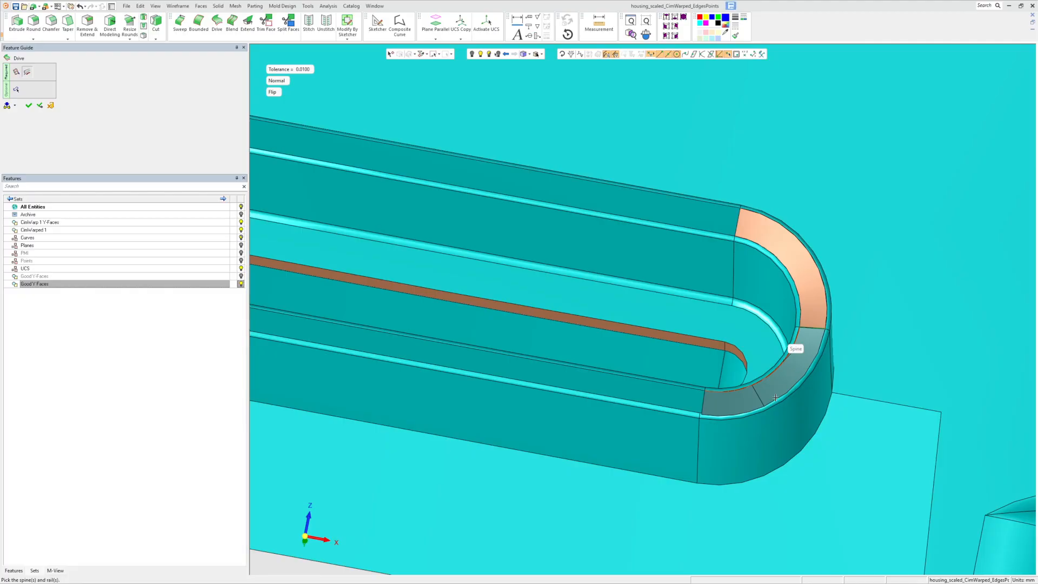
left_click(775, 398)
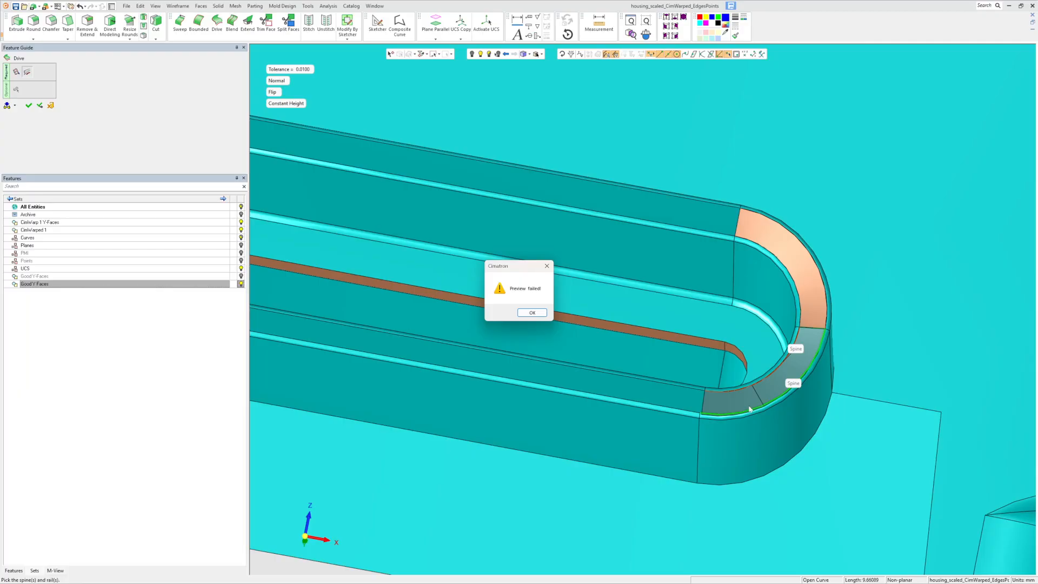
left_click(531, 313)
left_click(576, 312)
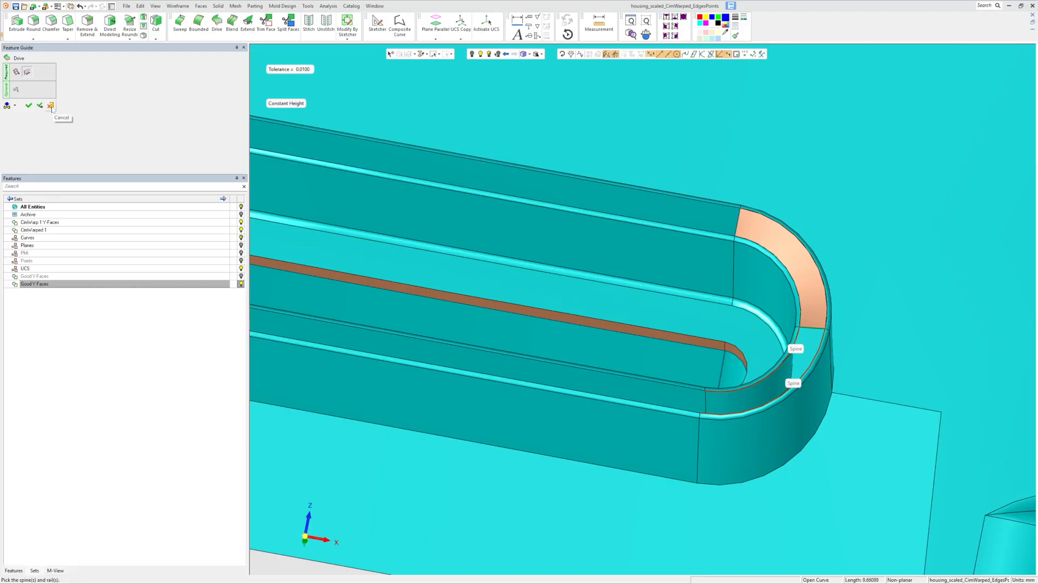
left_click(51, 106)
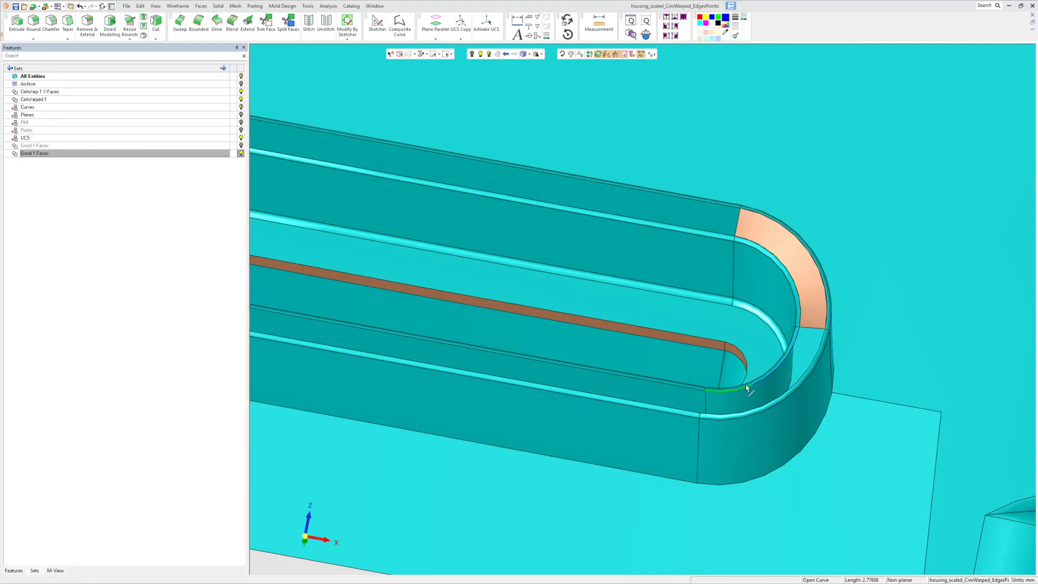
Remove the composite curve from the inner edge of the lower rim quarter
left_click(747, 385)
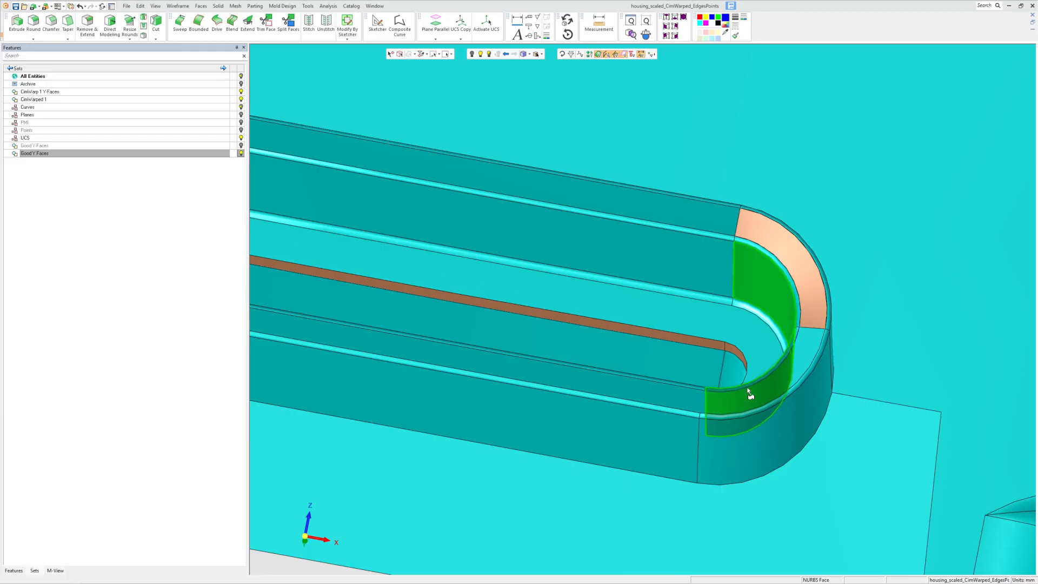
right_click(748, 387)
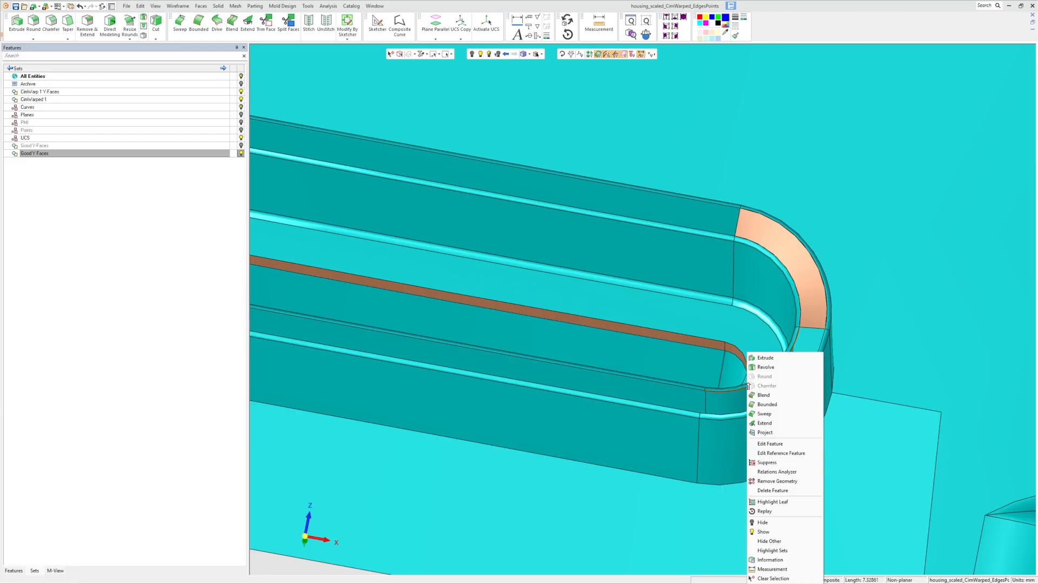
left_click(777, 481)
left_click(28, 105)
Create an open spline through points along the lower quarter's inner edge, from the bridging line to the start of the straight wall
left_click(178, 6)
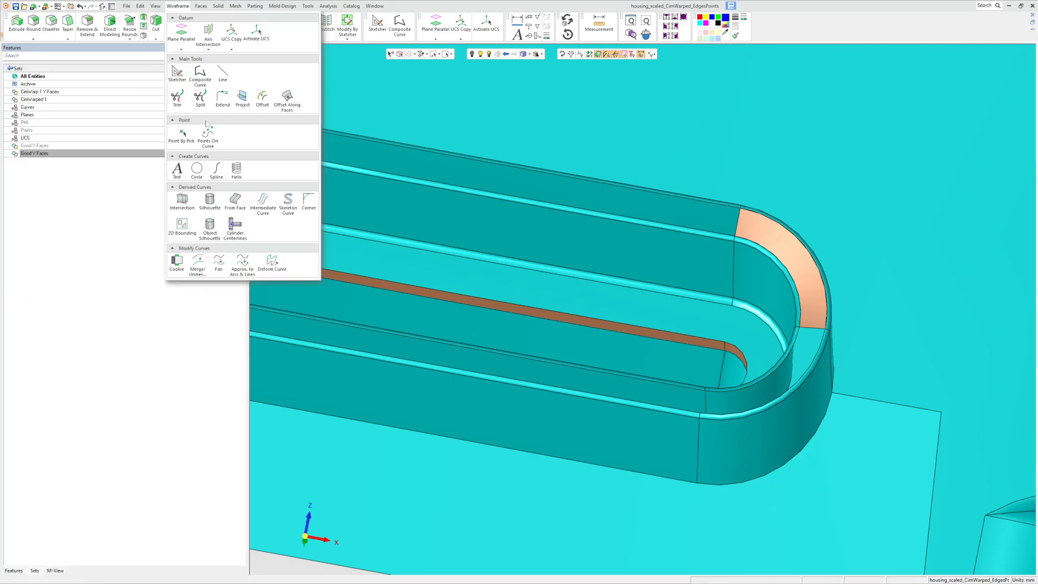
left_click(217, 170)
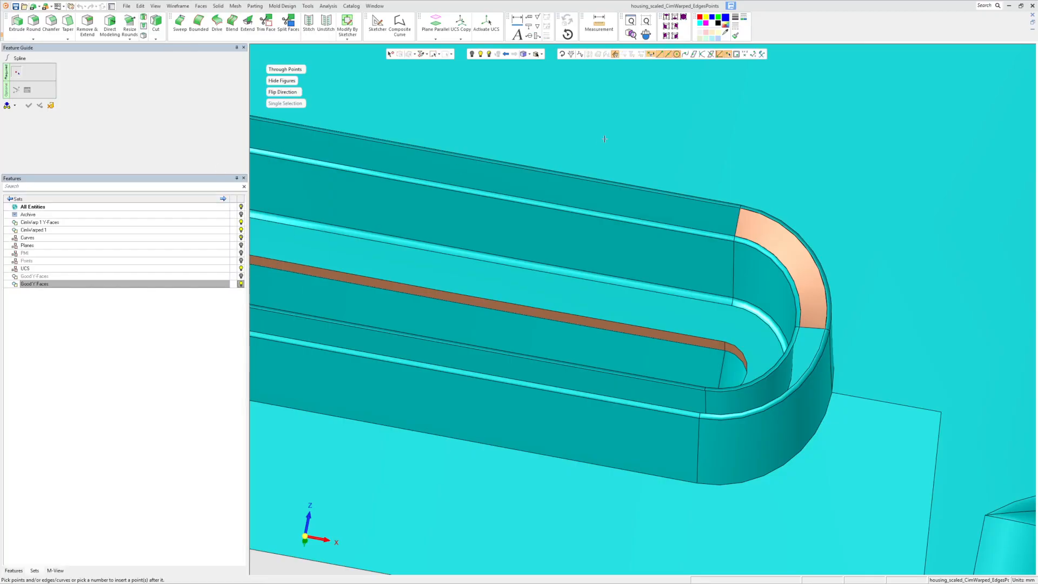
left_click(797, 328)
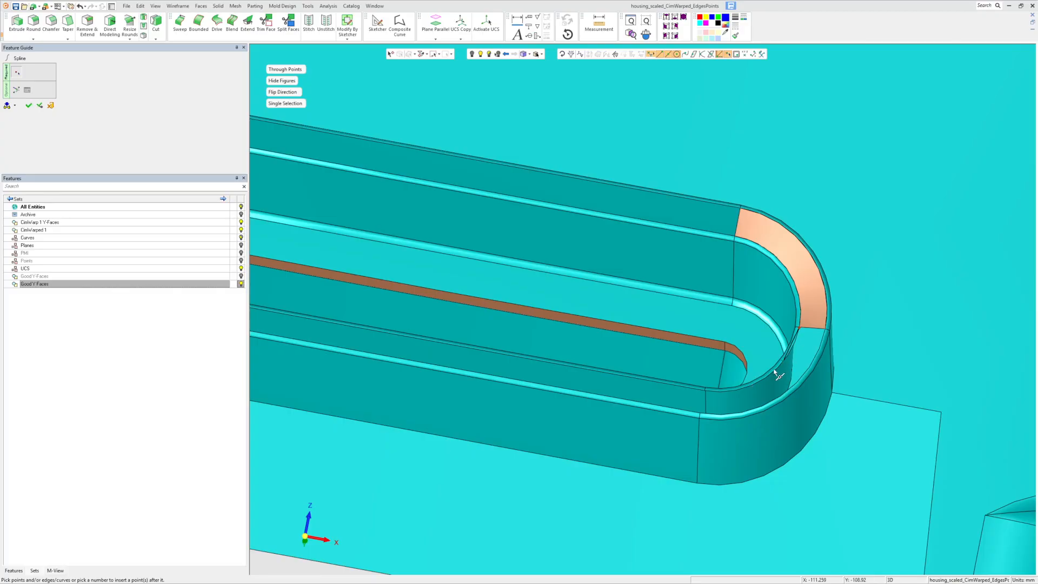
left_click(783, 362)
left_click(752, 385)
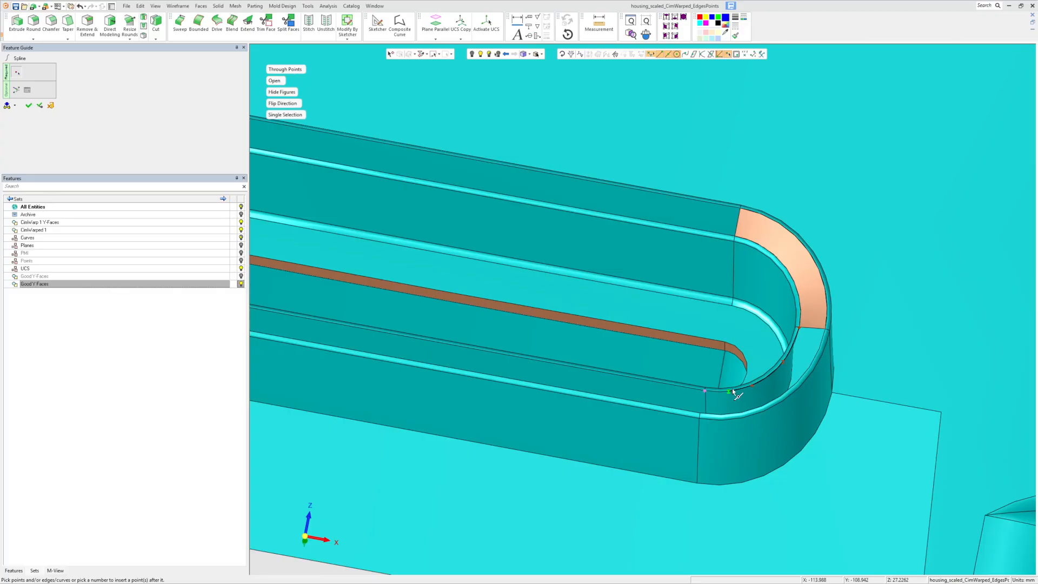
left_click(704, 389)
middle_click(643, 385)
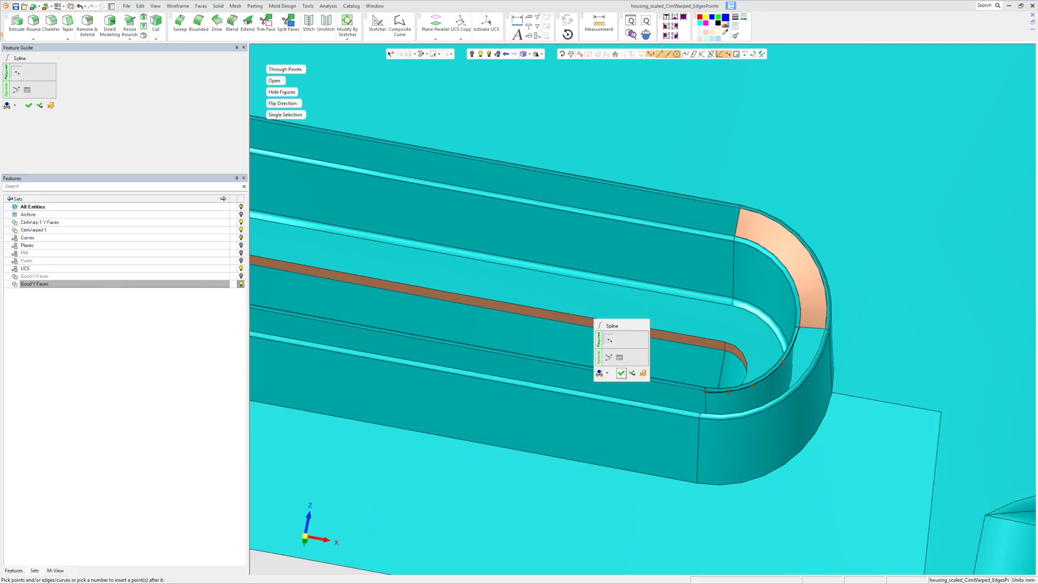
left_click(621, 373)
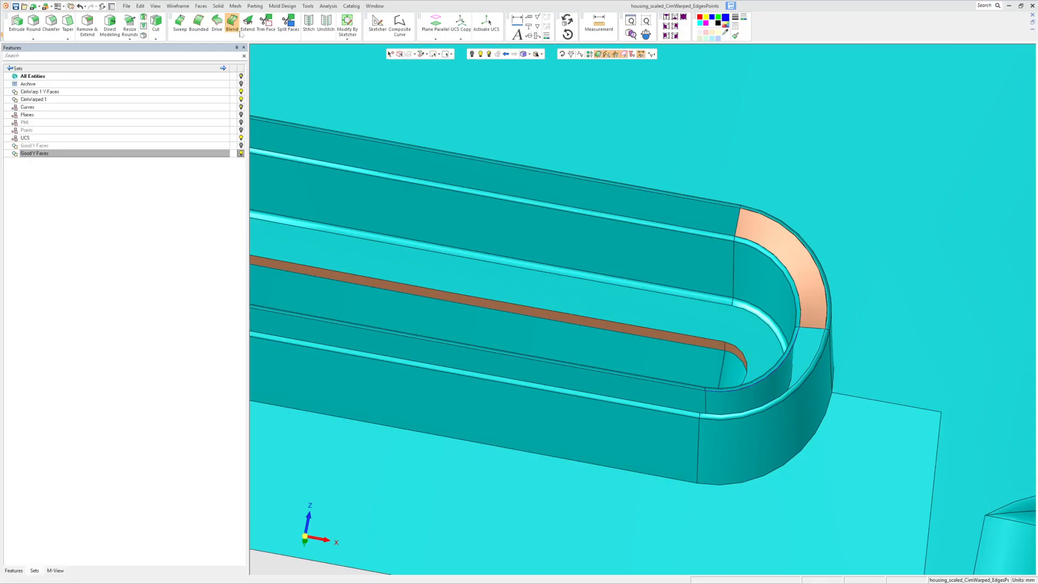
Create a Drive face over the +X end's lower rim quarter, with the spline and the outer arc edge as spines
left_click(217, 23)
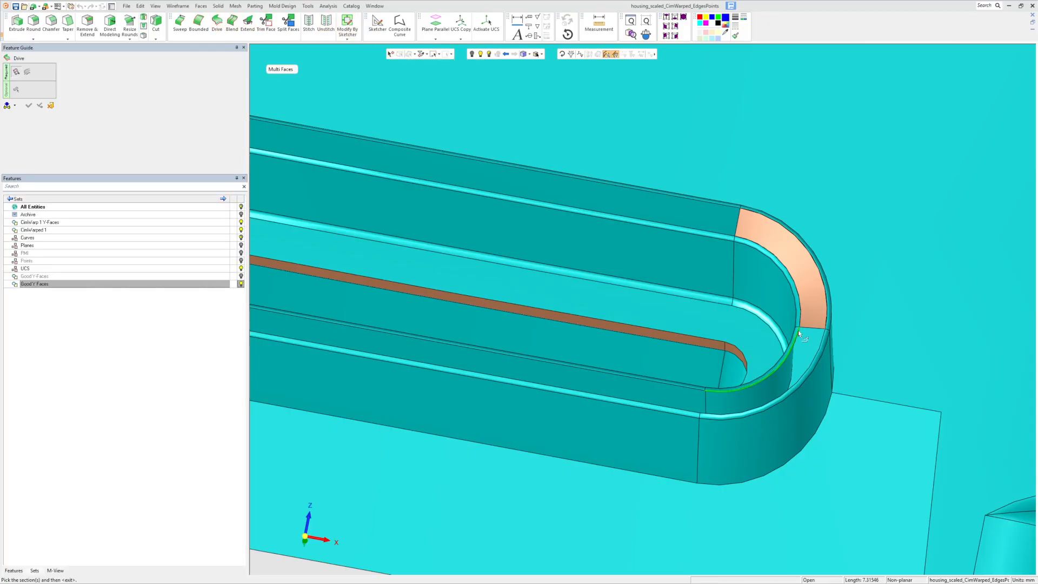
left_click(805, 333)
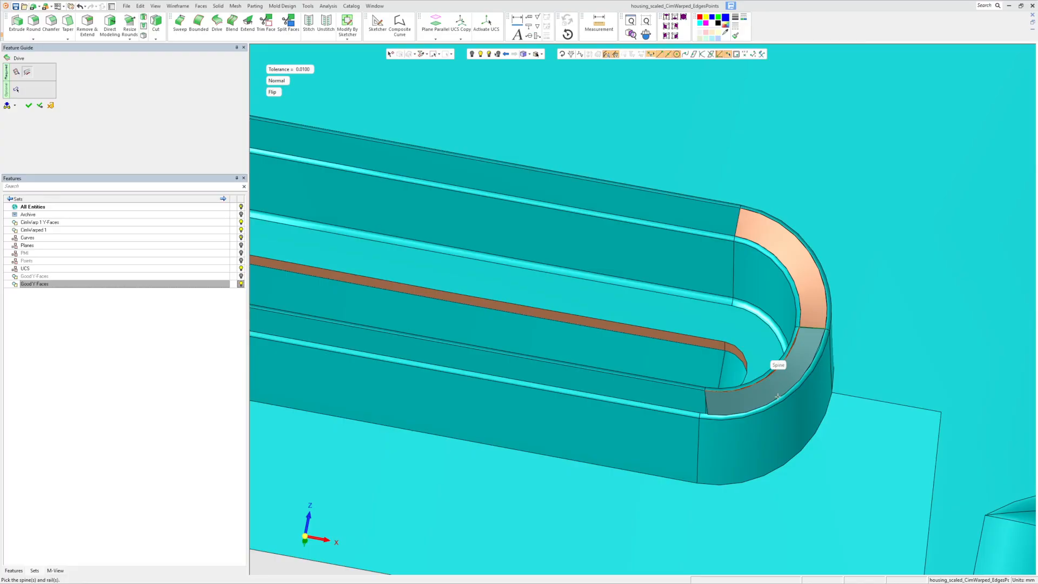
scroll(679, 413, "up", 3)
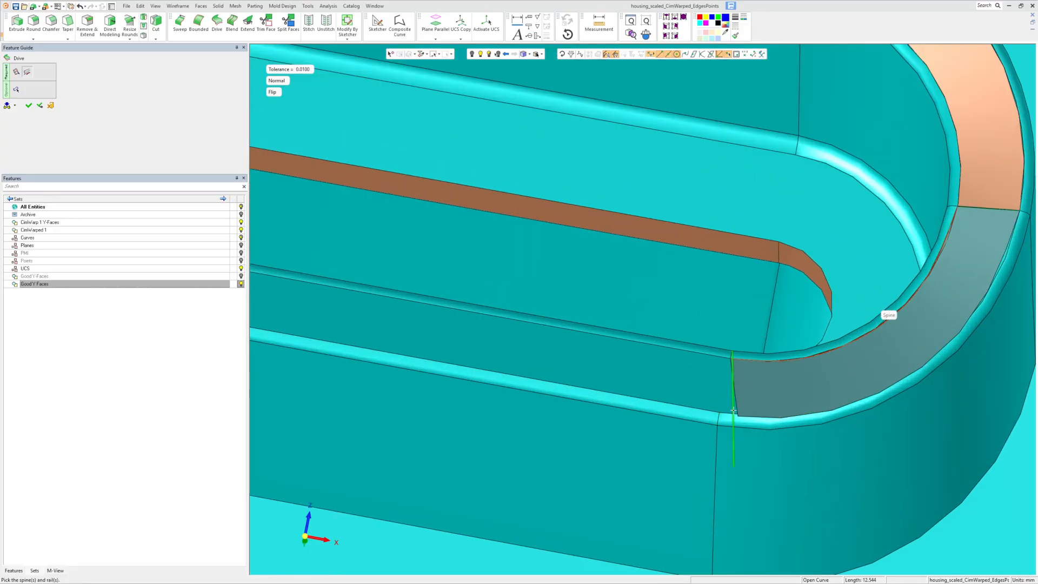
left_click(708, 420)
scroll(708, 420, "down", 5)
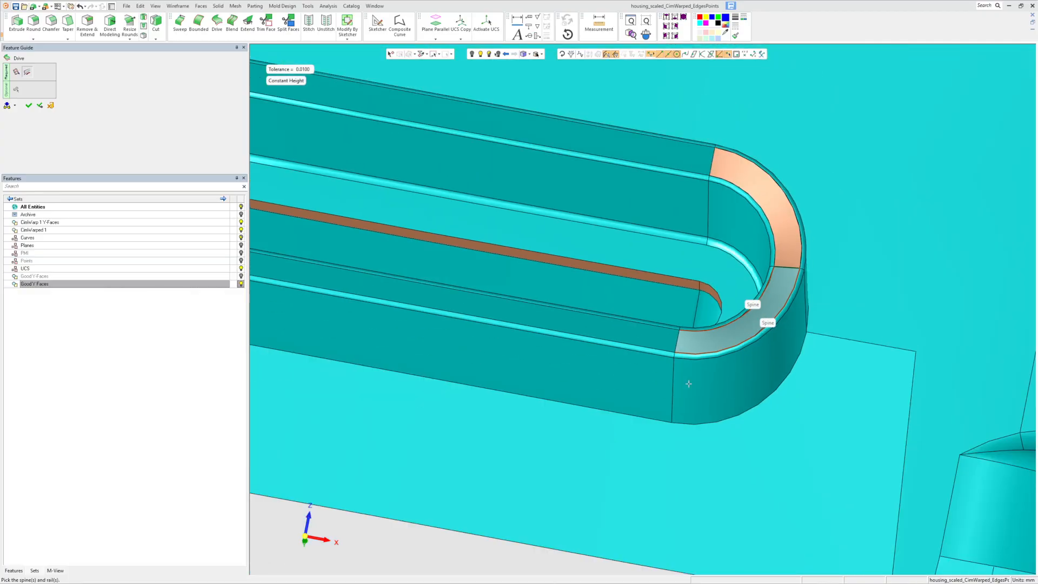
middle_click(663, 381)
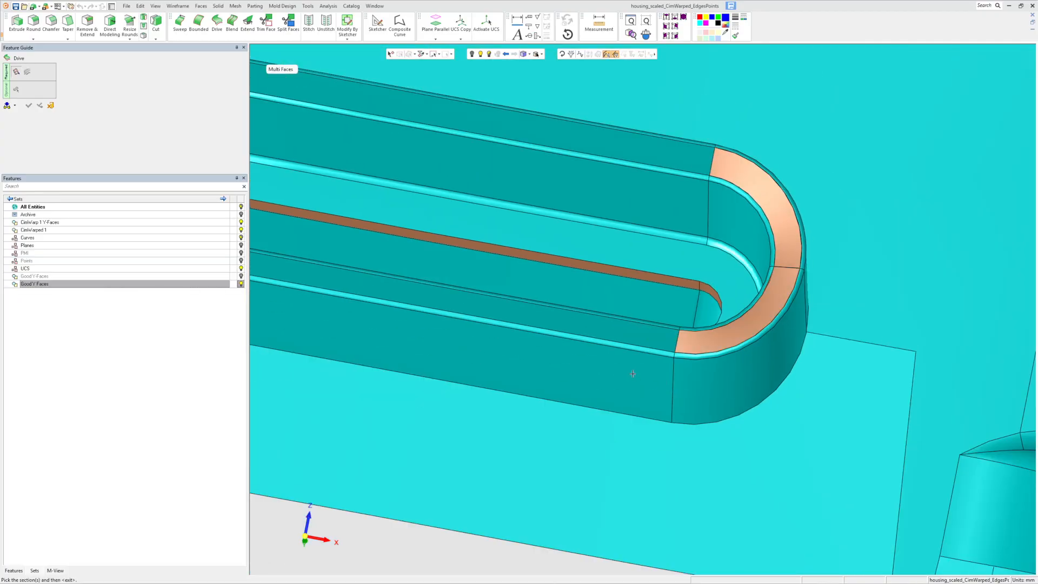
Create a Drive face over the -X end's lower rim quarter between its inner and outer arc edges
scroll(630, 371, "down", 3)
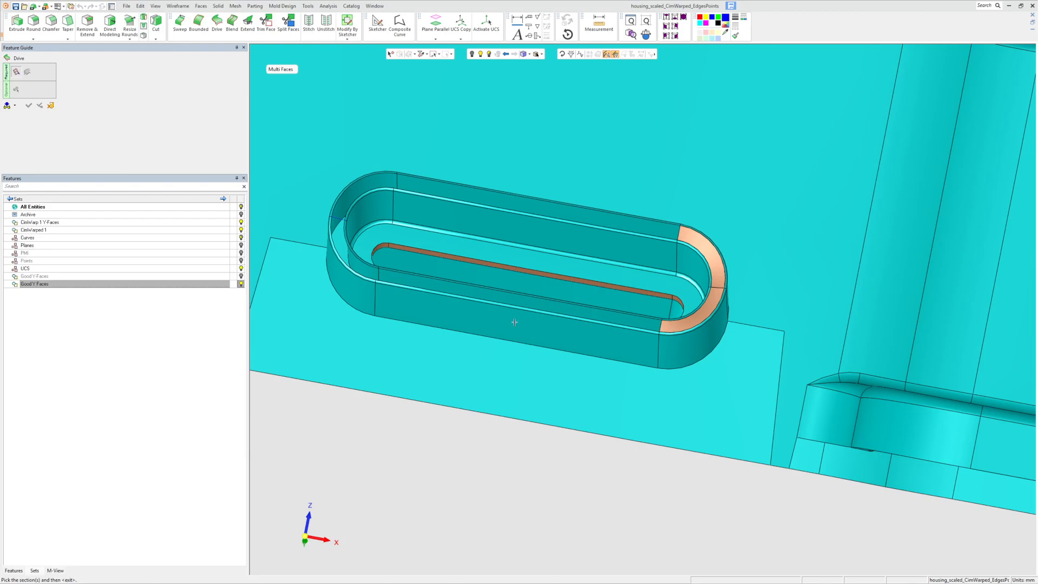
scroll(289, 193, "up", 3)
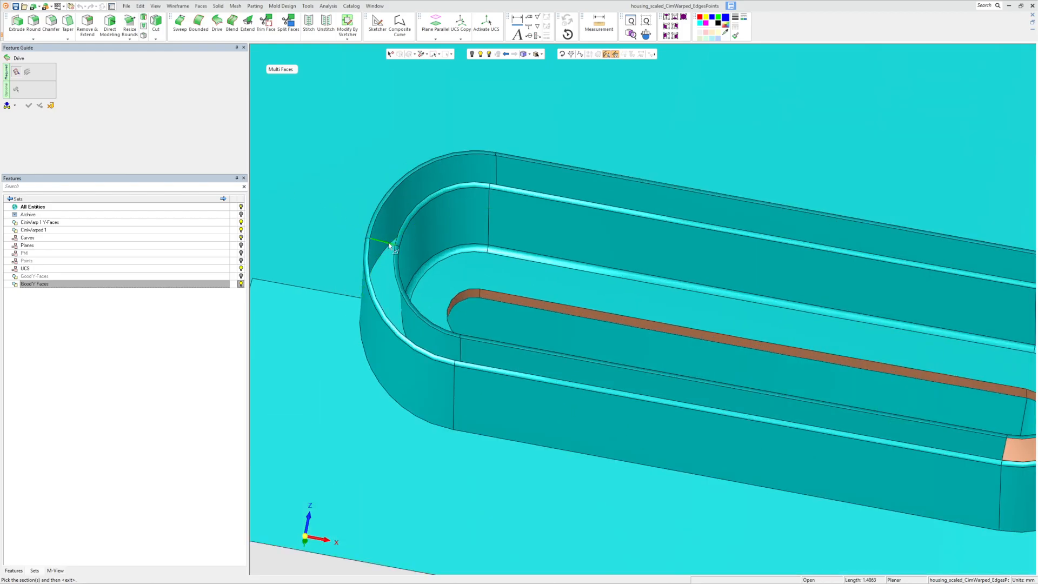
middle_click(374, 258)
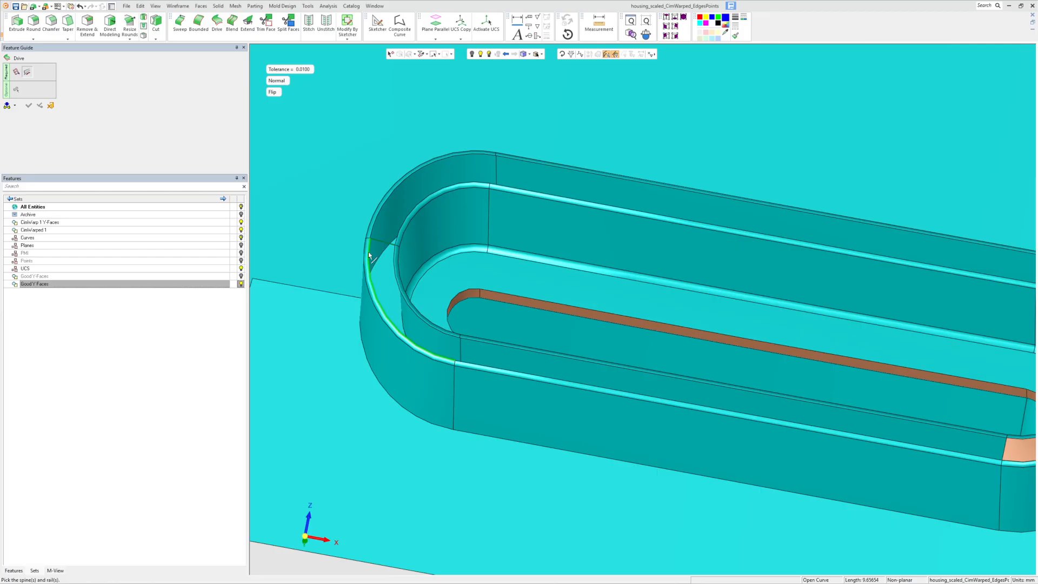
left_click(396, 280)
left_click(395, 278)
middle_click(391, 267)
left_click(403, 267)
left_click(384, 242)
middle_click(382, 238)
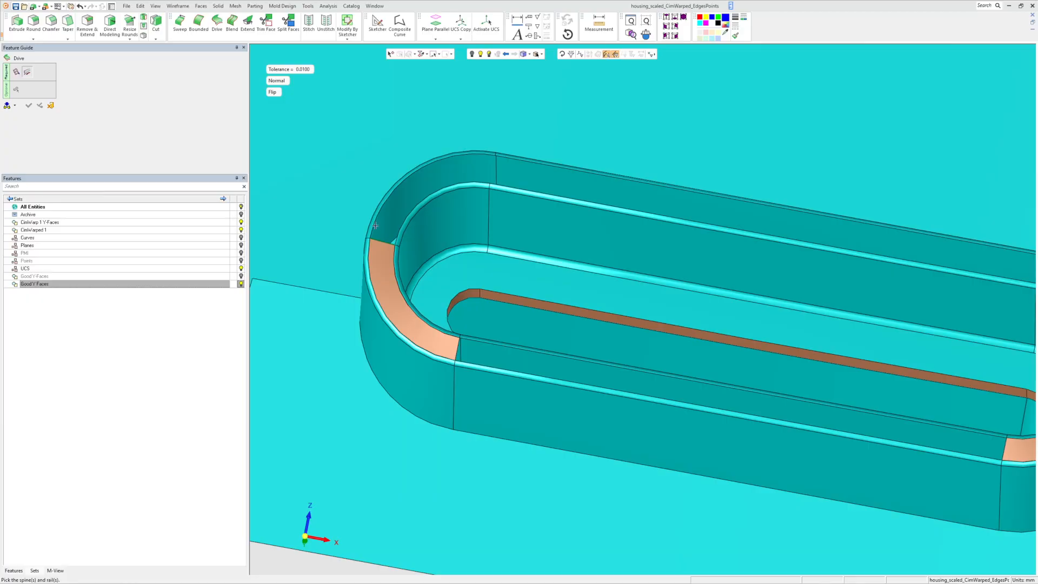
Create a Drive face over the -X end's upper rim quarter, with its outer and inner arc edges as spines
left_click(377, 220)
left_click(401, 225)
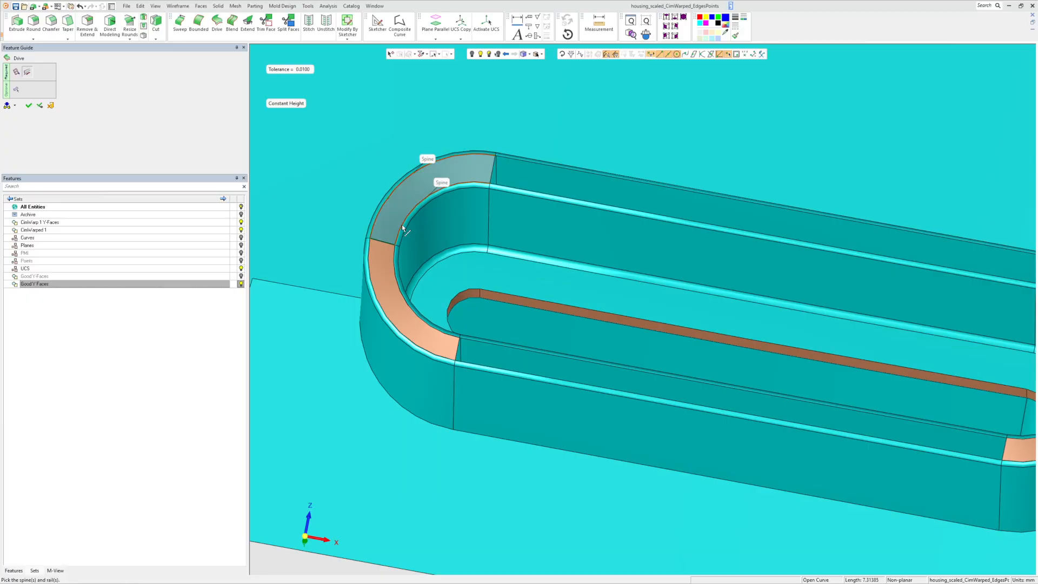
middle_click(469, 177)
left_click(482, 177)
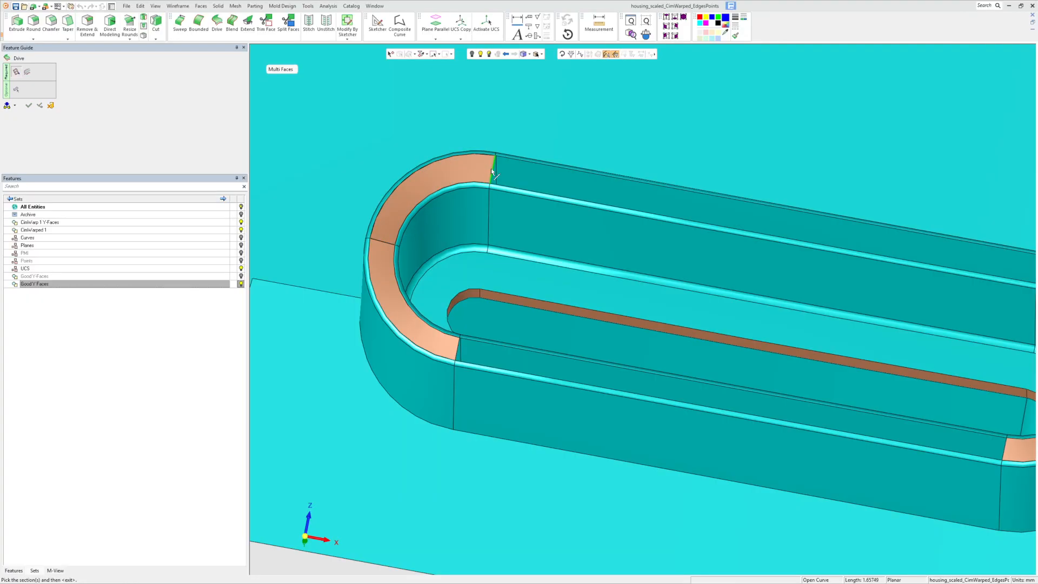
Create a Drive face along the rim's upper straight section, with its two long edges as spines
scroll(620, 325, "down", 3)
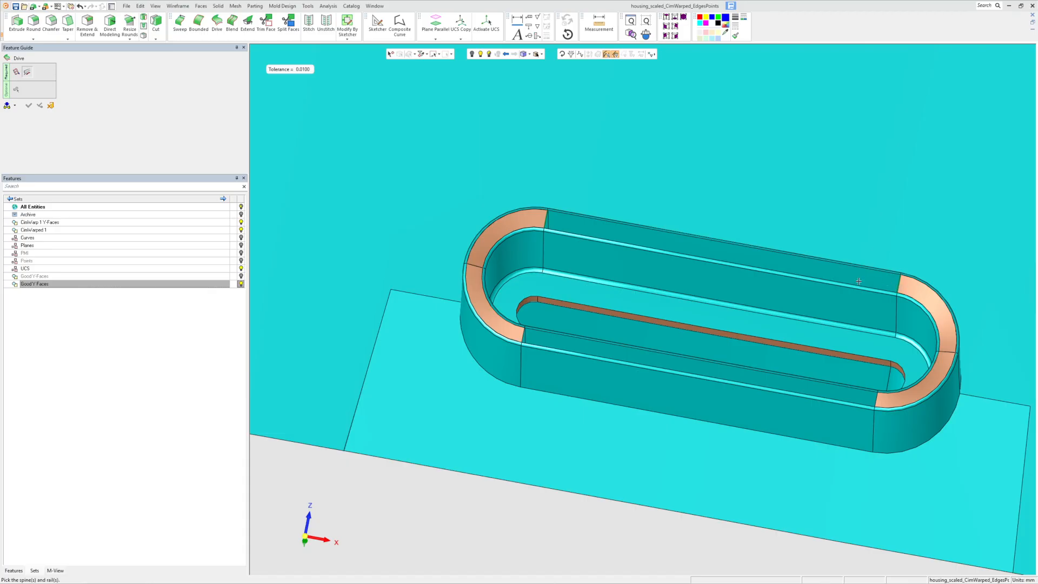
middle_click(776, 265)
left_click(24, 71)
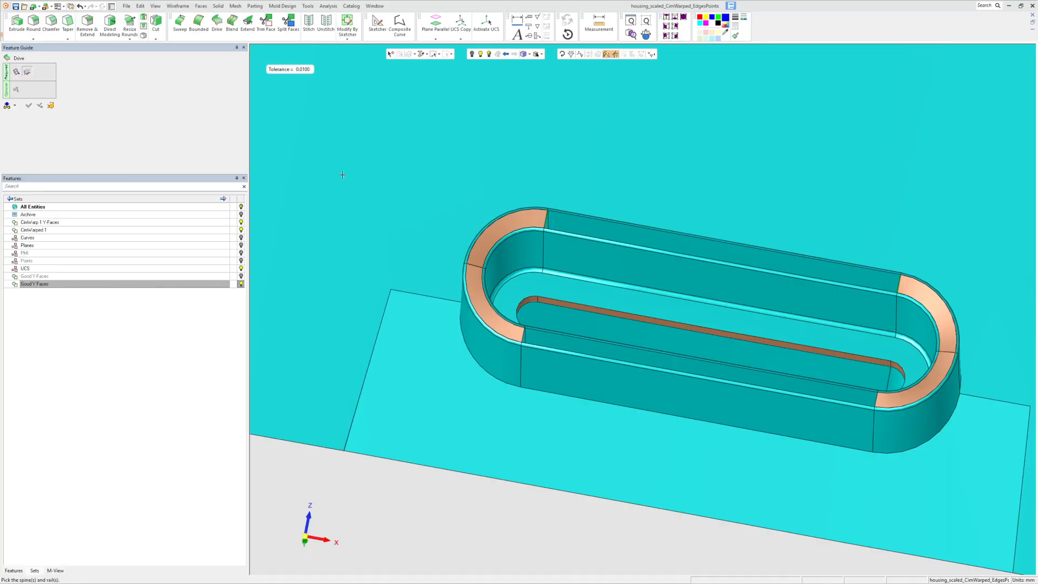
left_click(637, 245)
left_click(647, 228)
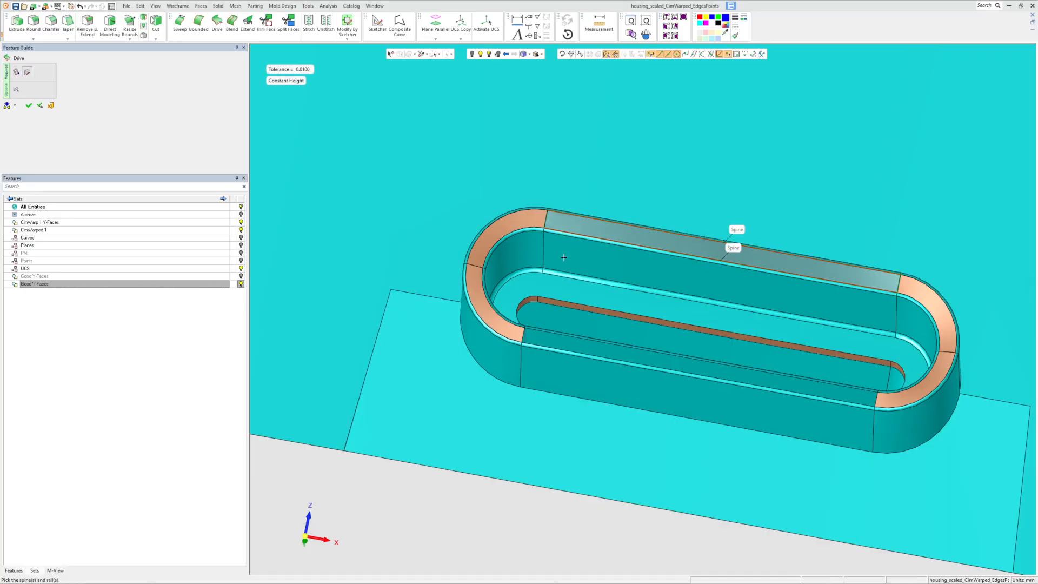
middle_click(541, 288)
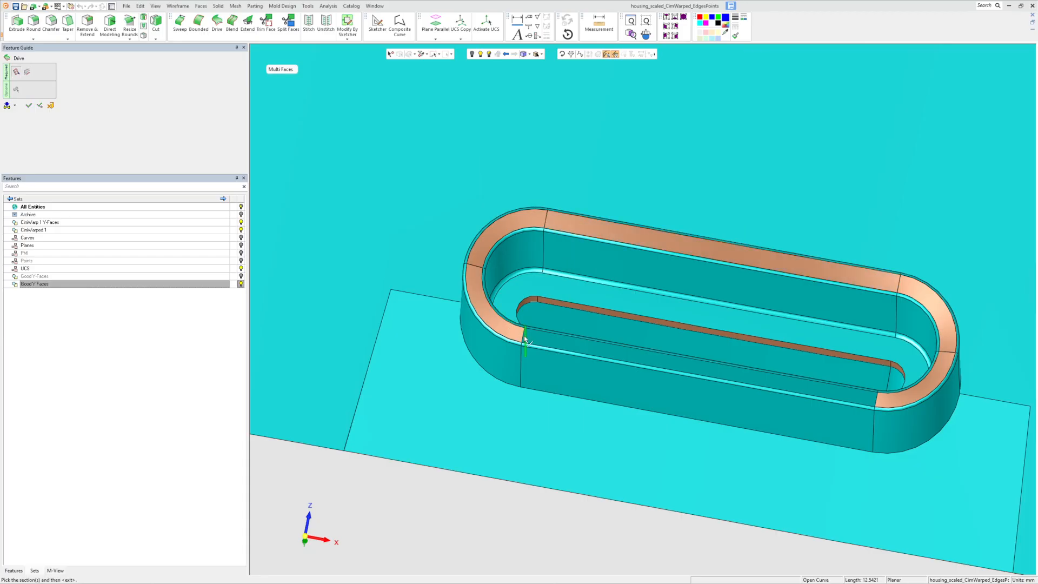
Close the rim's lower straight section with a Drive face between its two long edges and finish the Drive command
middle_click(872, 401)
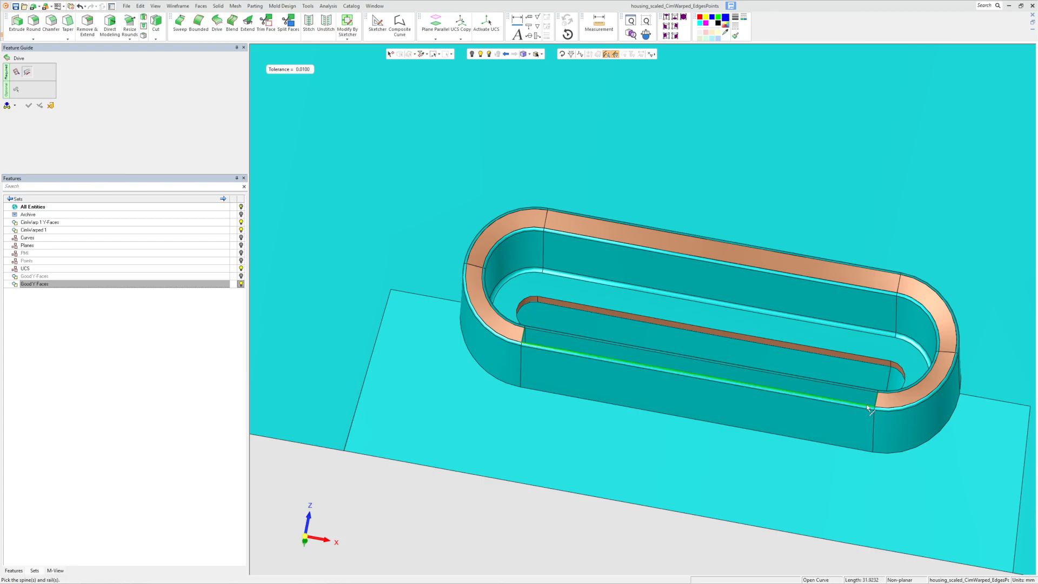
left_click(866, 401)
left_click(865, 390)
middle_click(806, 388)
left_click(817, 390)
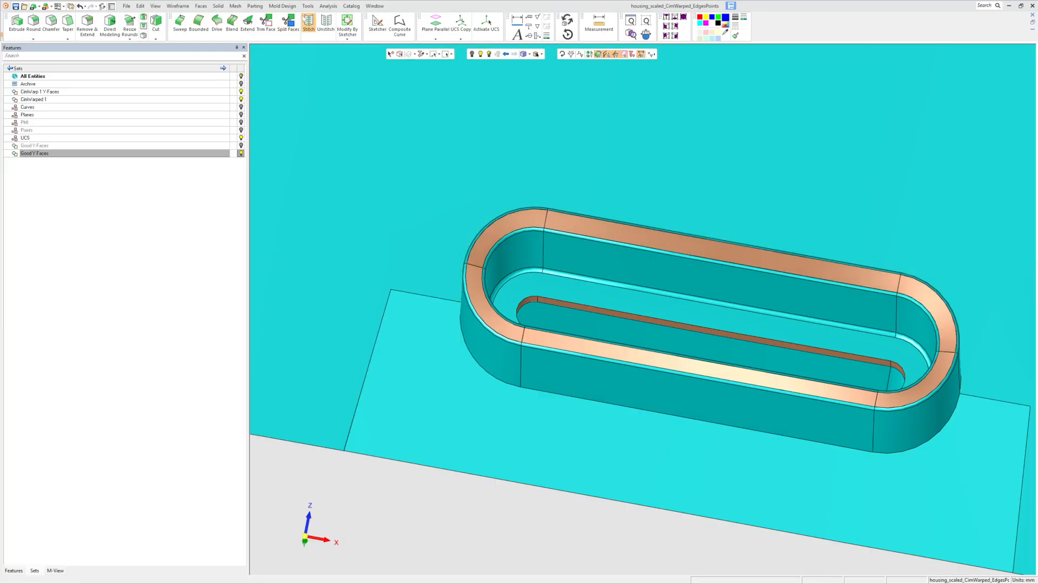
Stitch all the new rim faces to the housing body using Stitch only with a maximum gap of 0.0200
left_click(308, 22)
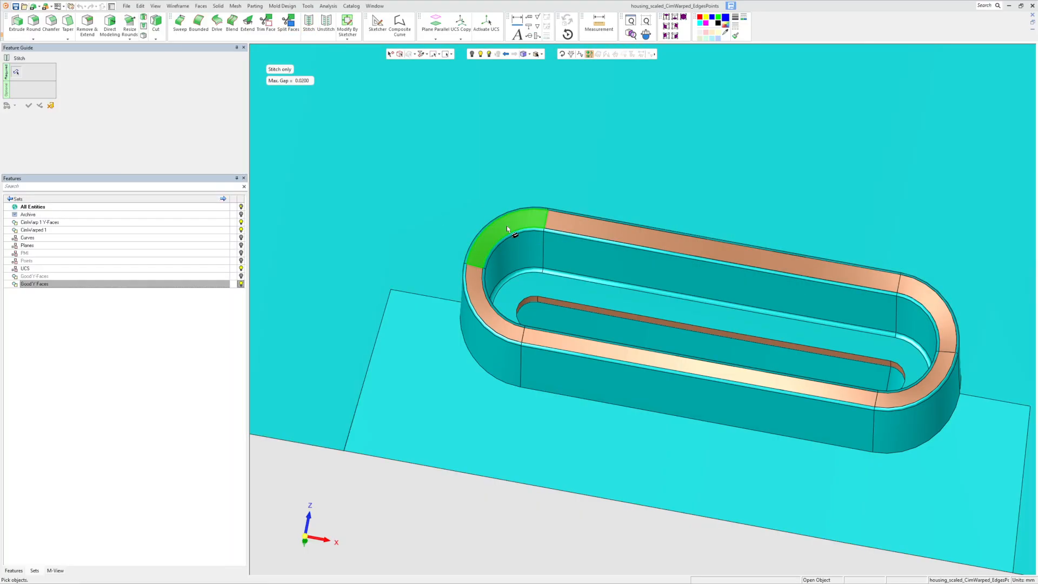
left_click(507, 225)
left_click(508, 322)
left_click(579, 349)
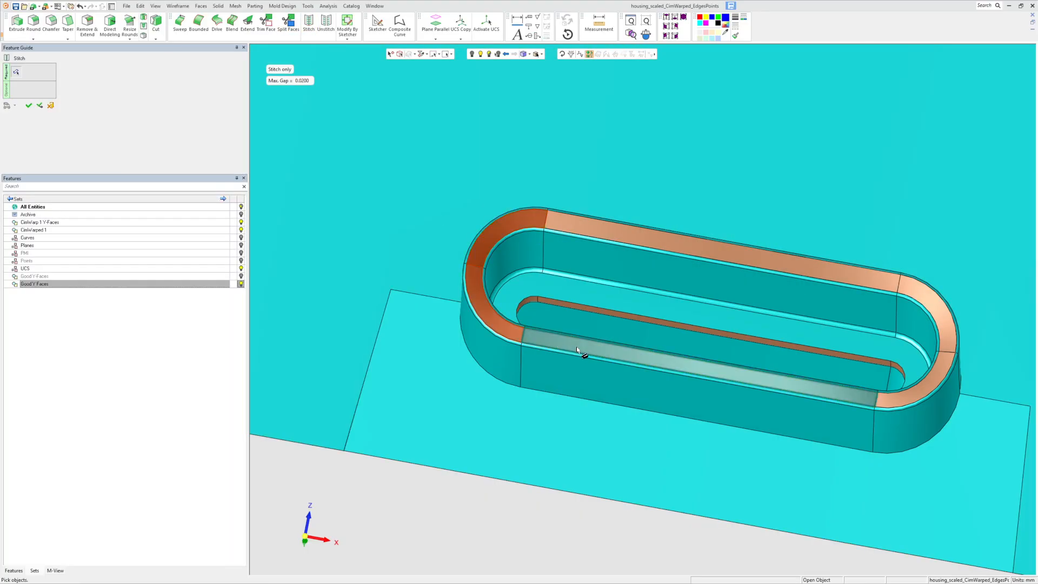
left_click(940, 330)
left_click(888, 286)
left_click(758, 195)
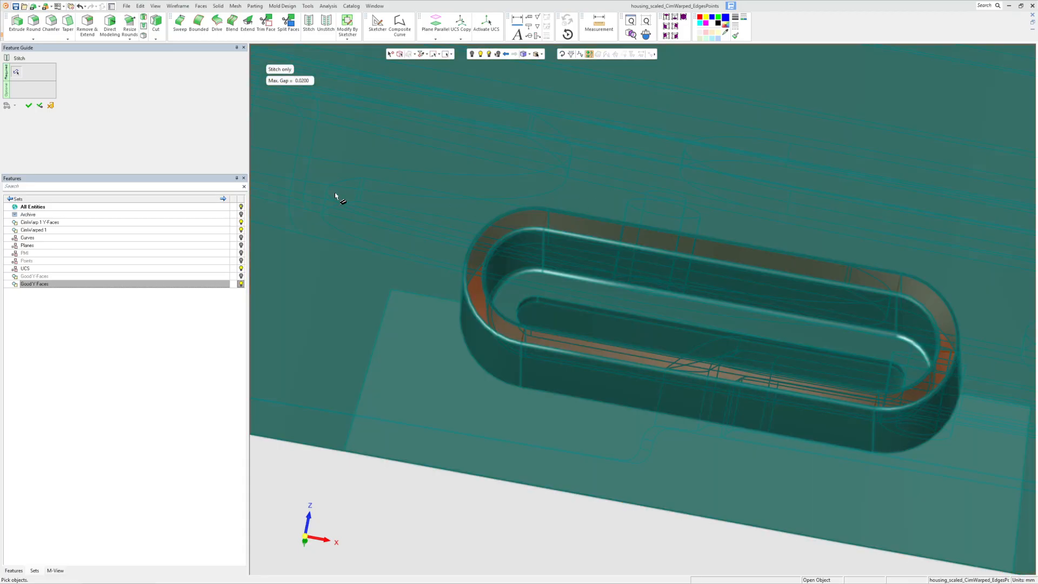
left_click(29, 106)
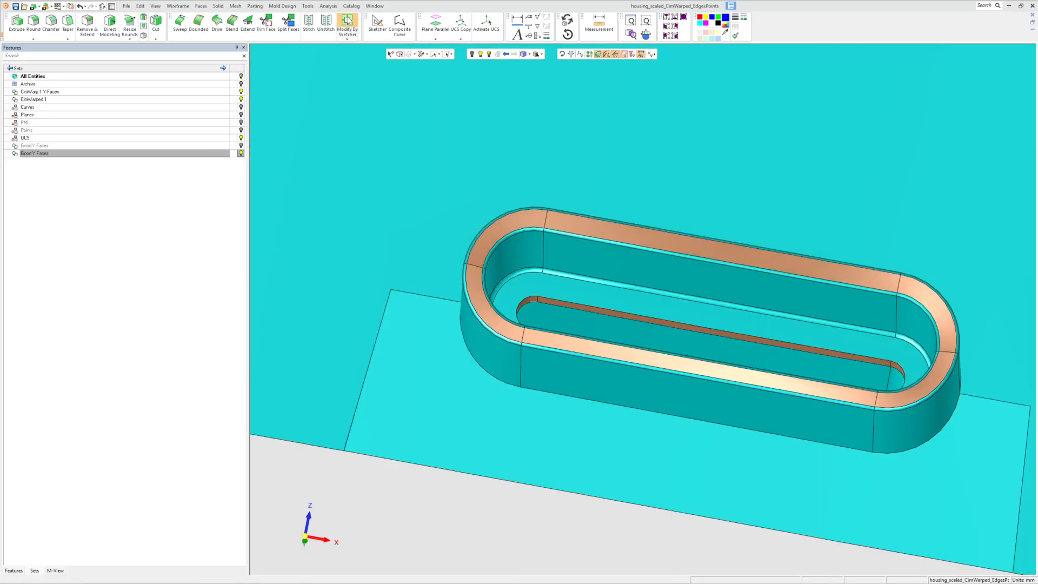
Run a Body Integrity check on the housing for open edges, tolerant, non-manifold and self-intersecting geometry, and knife regions
left_click(328, 5)
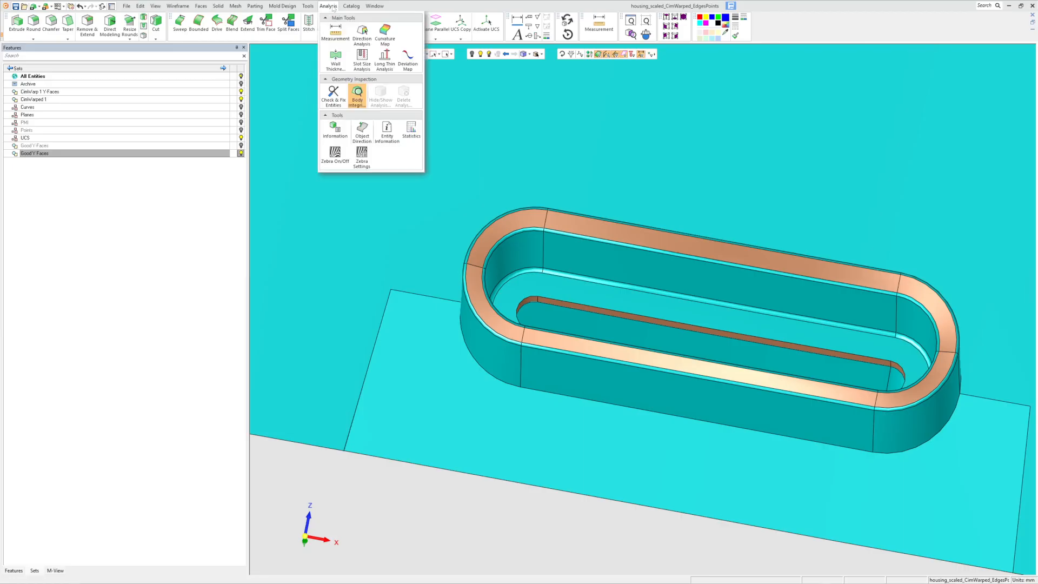
left_click(359, 98)
left_click(484, 299)
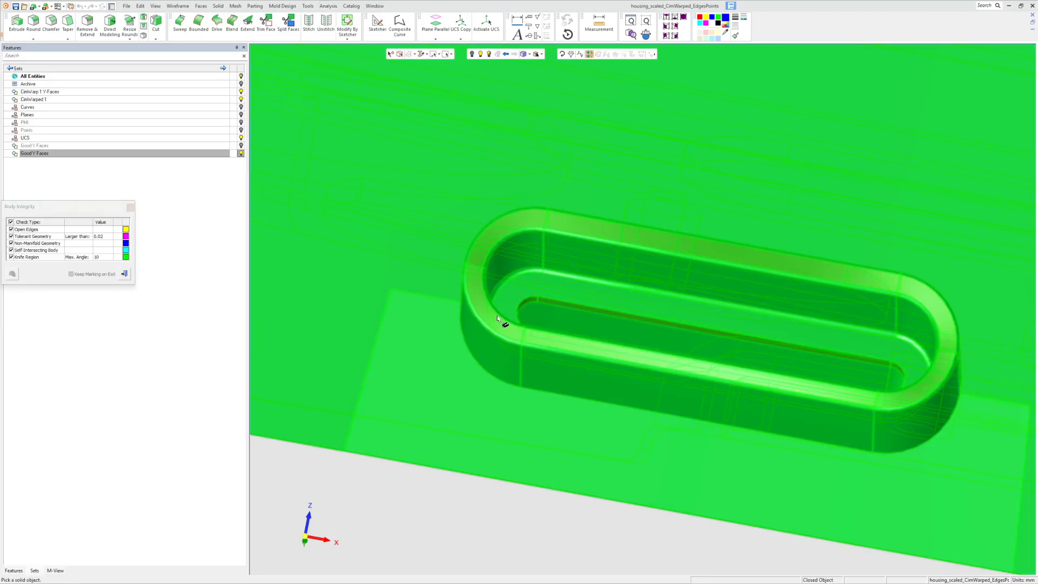
left_click(12, 274)
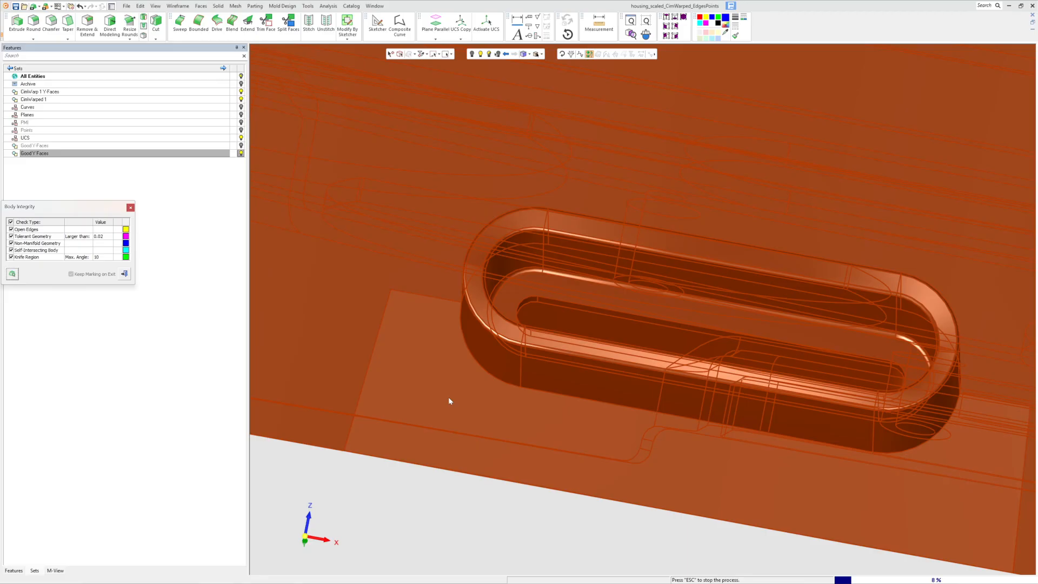
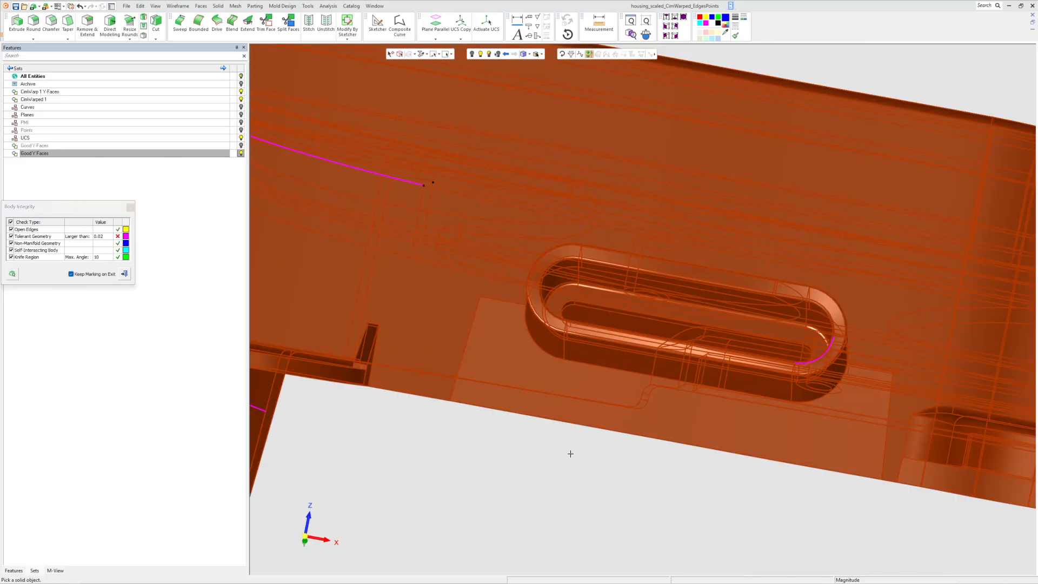
Inspect the marked tolerant edges around the slot, then exit the integrity check without keeping the markings
scroll(815, 346, "up", 4)
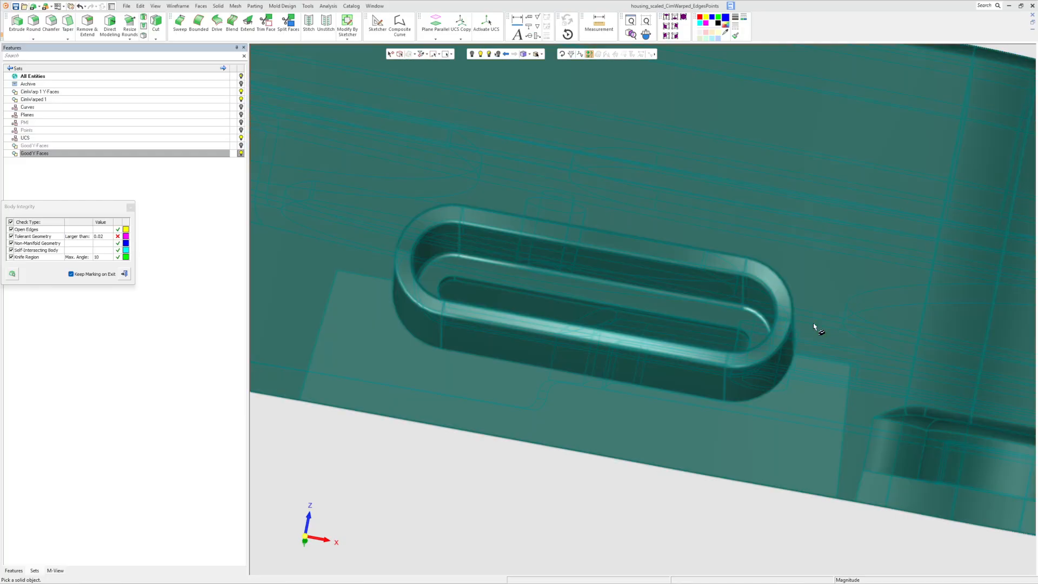
middle_click_drag(841, 358, 805, 349)
scroll(811, 352, "down", 3)
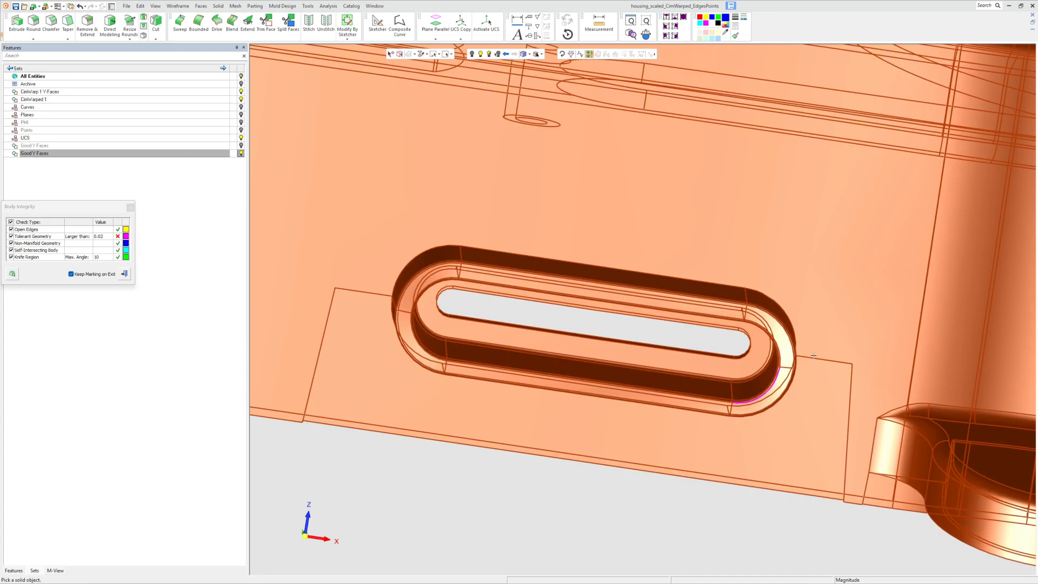
scroll(780, 387, "down", 2)
scroll(660, 386, "up", 2)
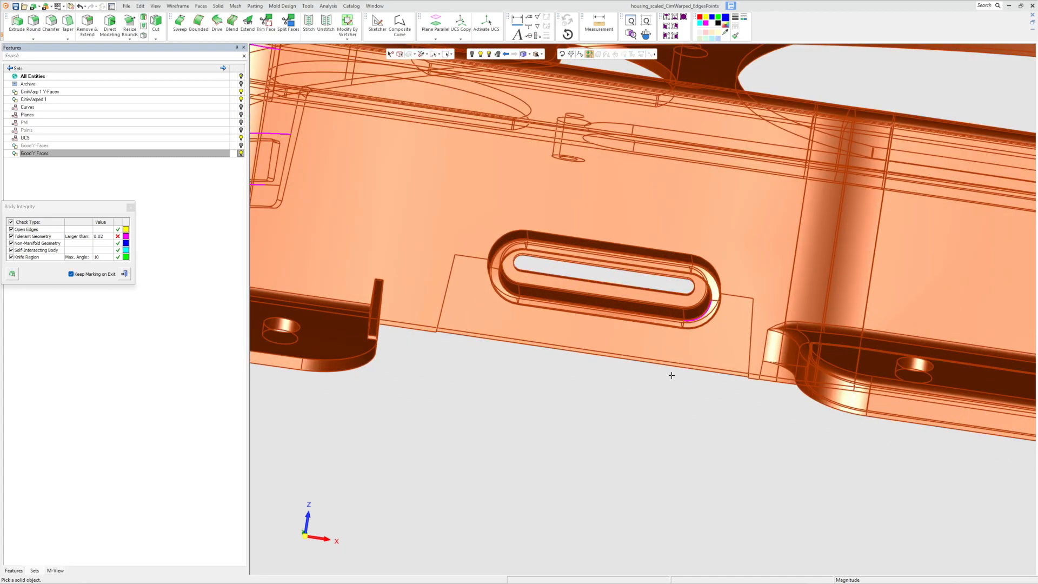
left_click(681, 367)
left_click(72, 274)
left_click(124, 274)
Examine the whole housing from the front, comparing the rebuilt slot with the matching slot on the other side
scroll(636, 328, "down", 3)
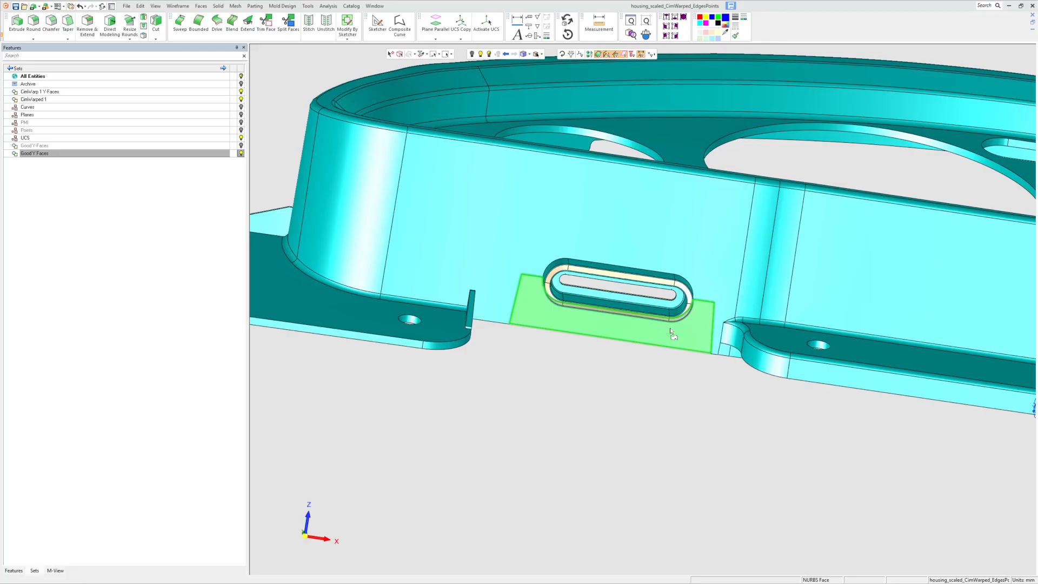
scroll(779, 368, "down", 4)
scroll(780, 368, "down", 3)
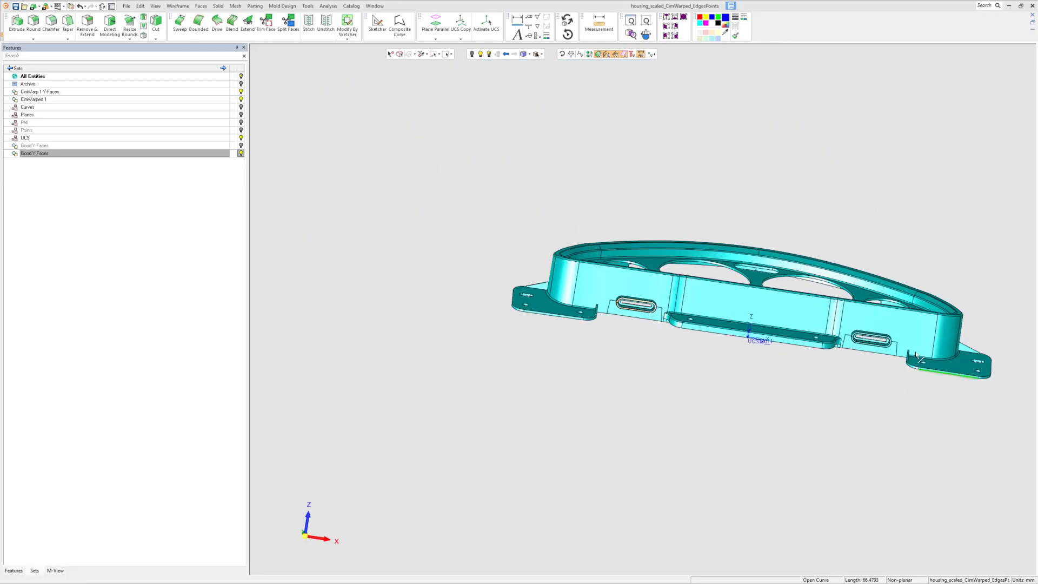
scroll(843, 346, "up", 3)
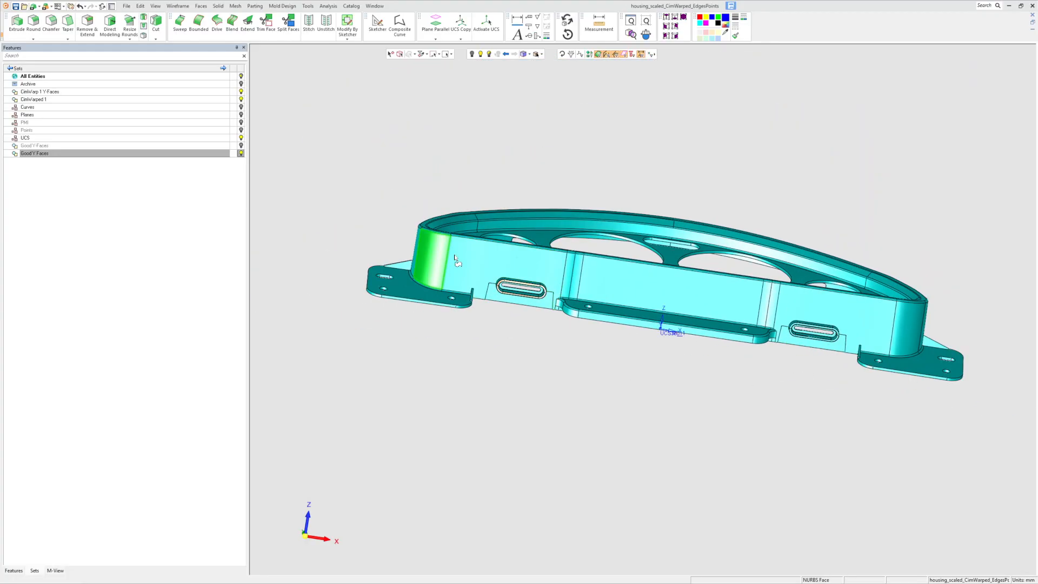
scroll(567, 273, "up", 3)
middle_click_drag(568, 273, 440, 273)
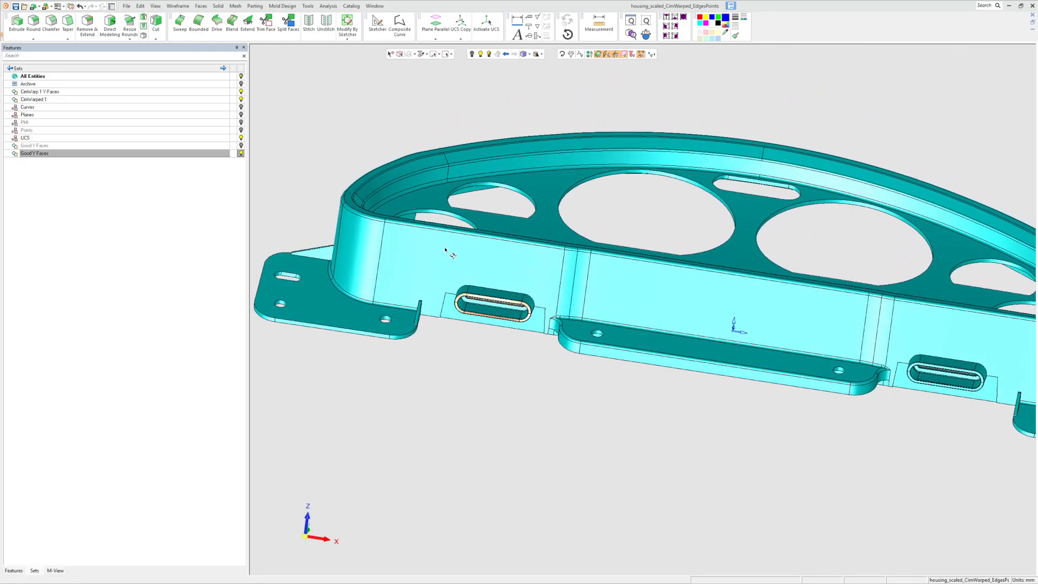
scroll(432, 211, "up", 1)
scroll(451, 350, "down", 2)
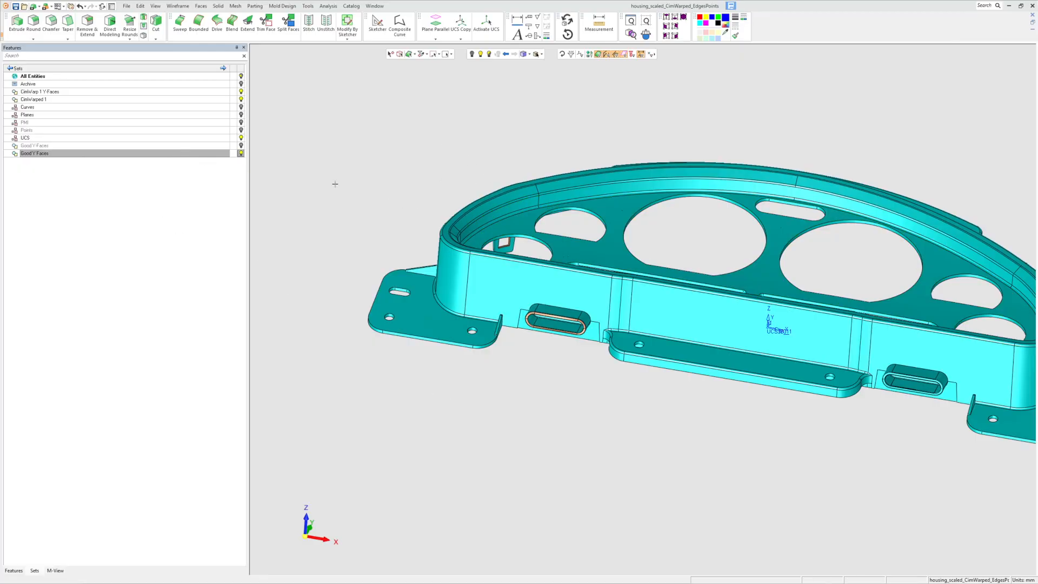
Show the Curves set and bring the curves near the rebuilt slot and the housing's rounded corner into view
left_click(241, 107)
middle_click_drag(539, 350, 587, 343)
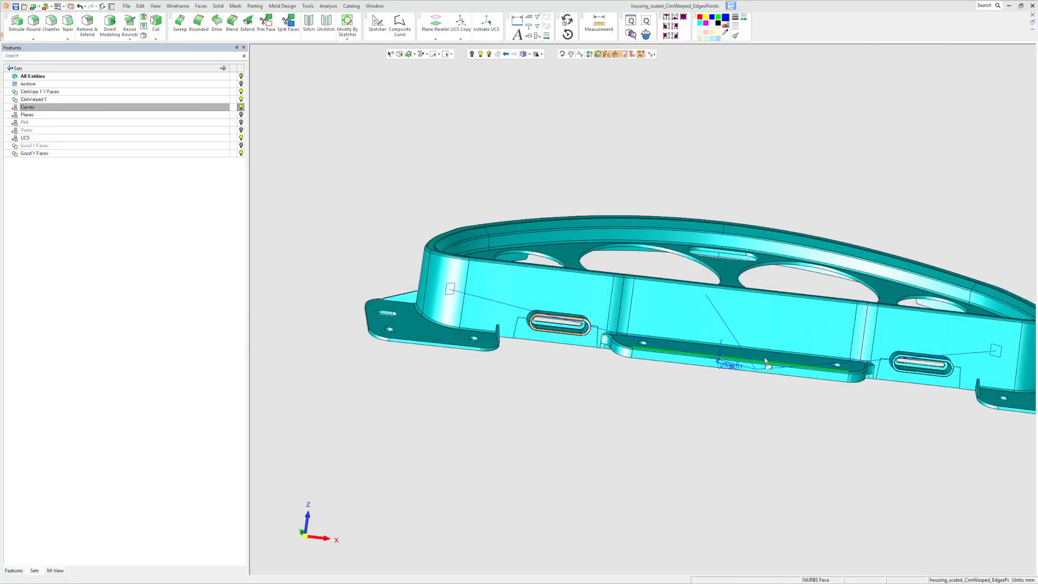
scroll(441, 301, "up", 3)
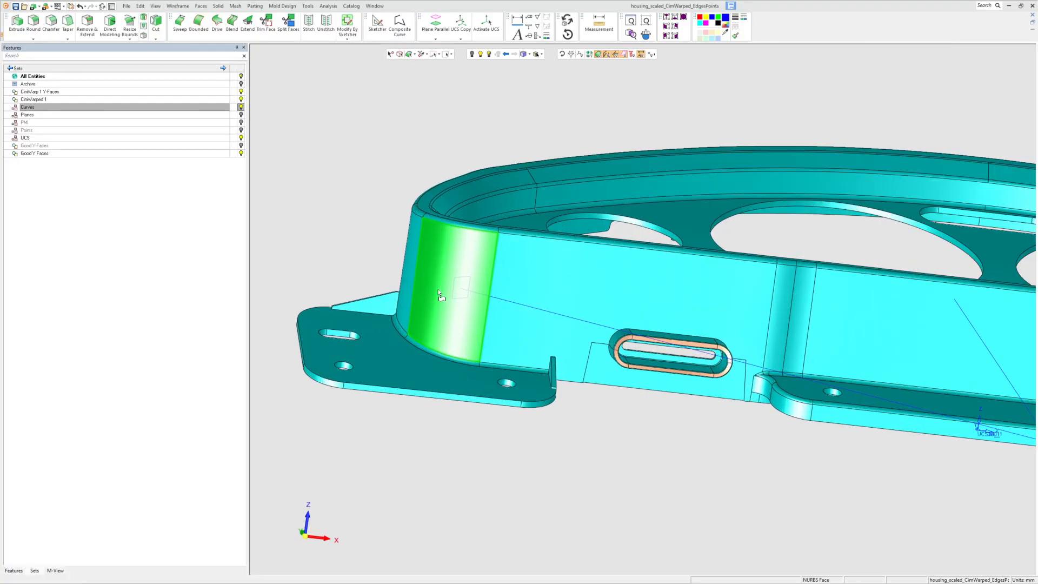
Examine the rectangular window in the housing's side tab and the sketch line that runs to it
left_click(435, 38)
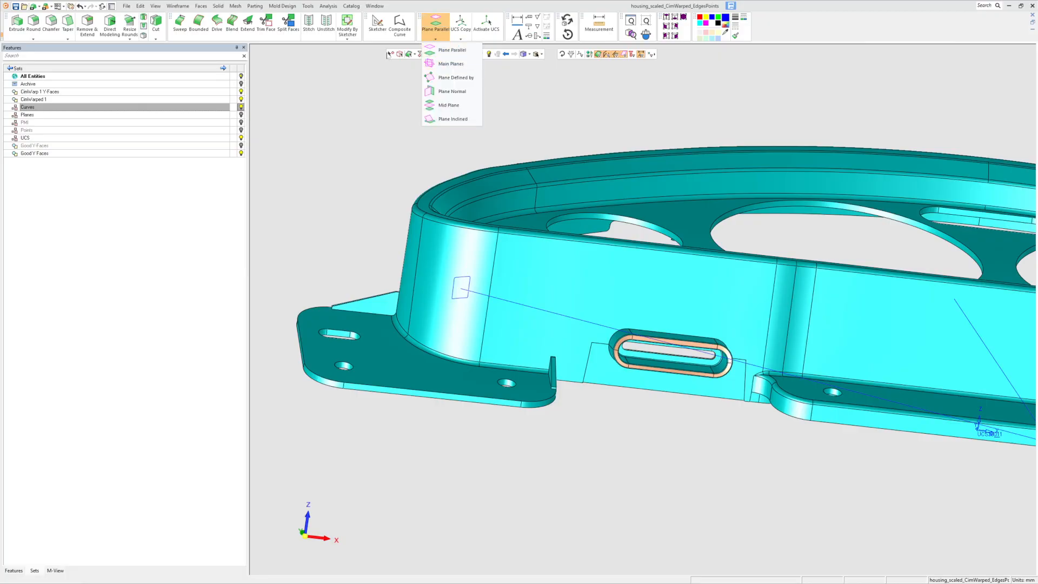
left_click(360, 153)
middle_click_drag(360, 153, 408, 236)
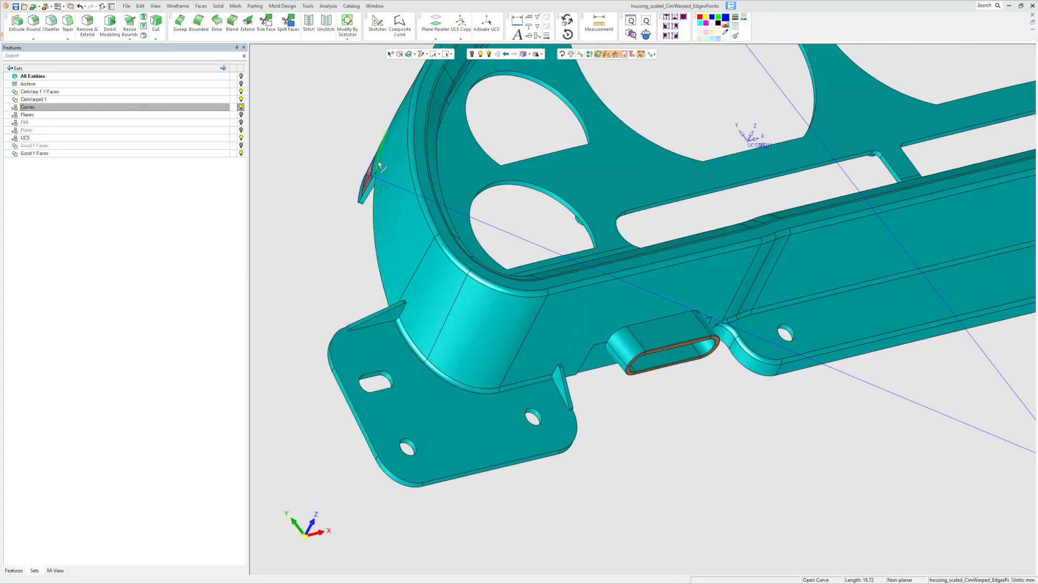
scroll(378, 161, "up", 6)
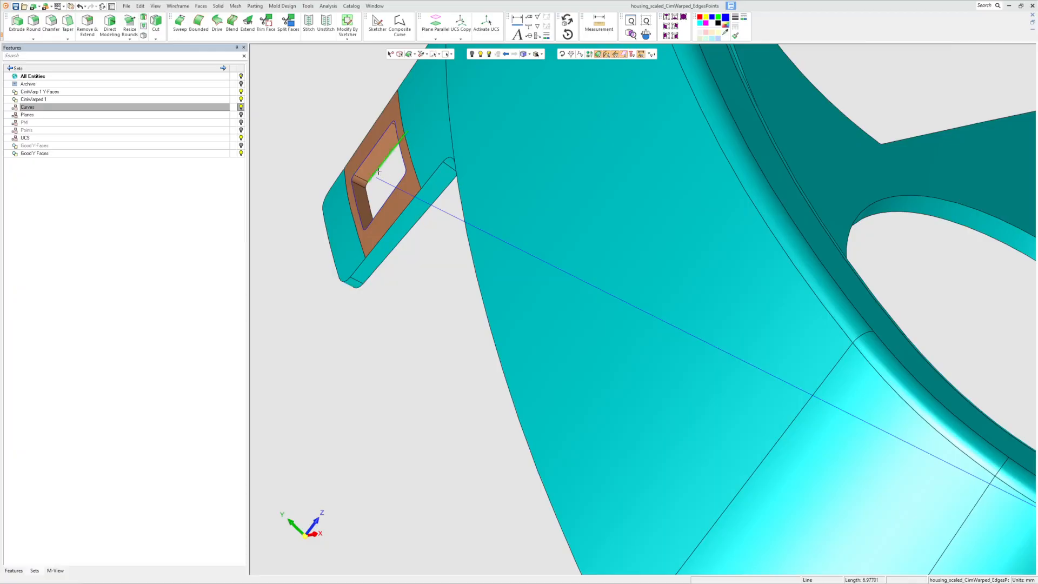
middle_click_drag(384, 163, 340, 225)
right_click_drag(341, 225, 524, 315, "ctrl")
middle_click_drag(808, 361, 732, 394)
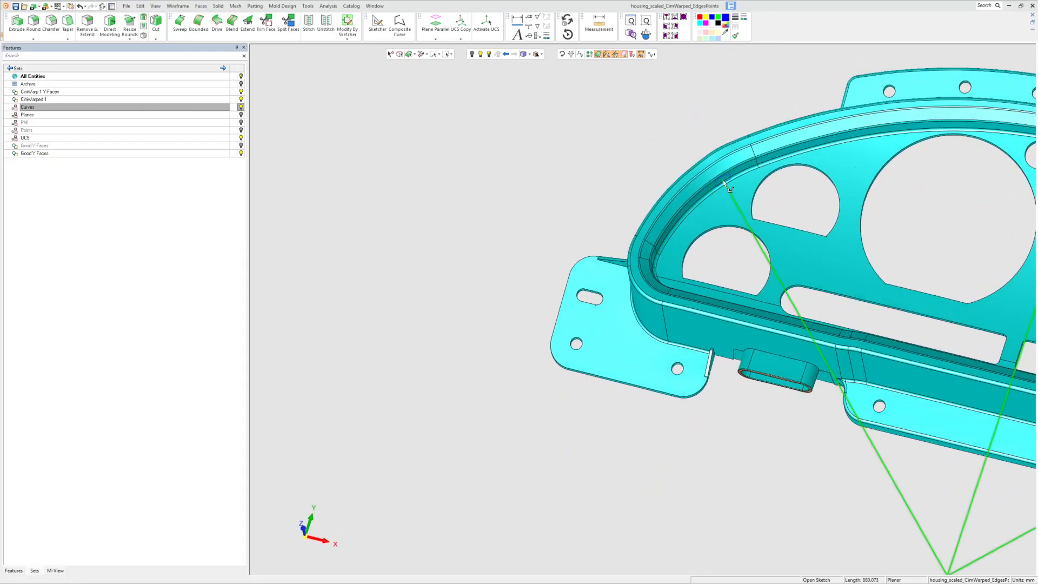
scroll(724, 177, "up", 8)
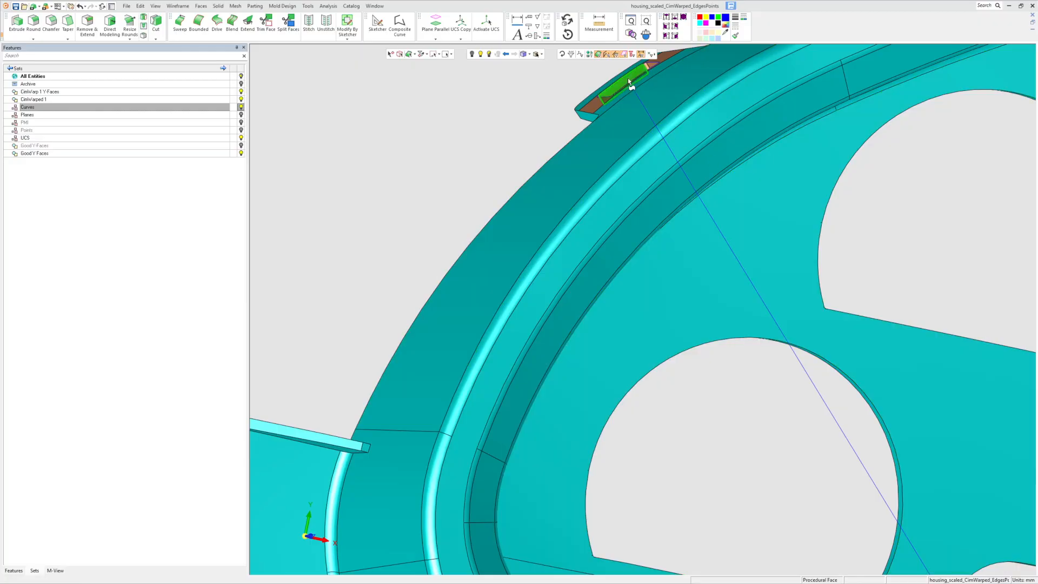
scroll(616, 95, "up", 5)
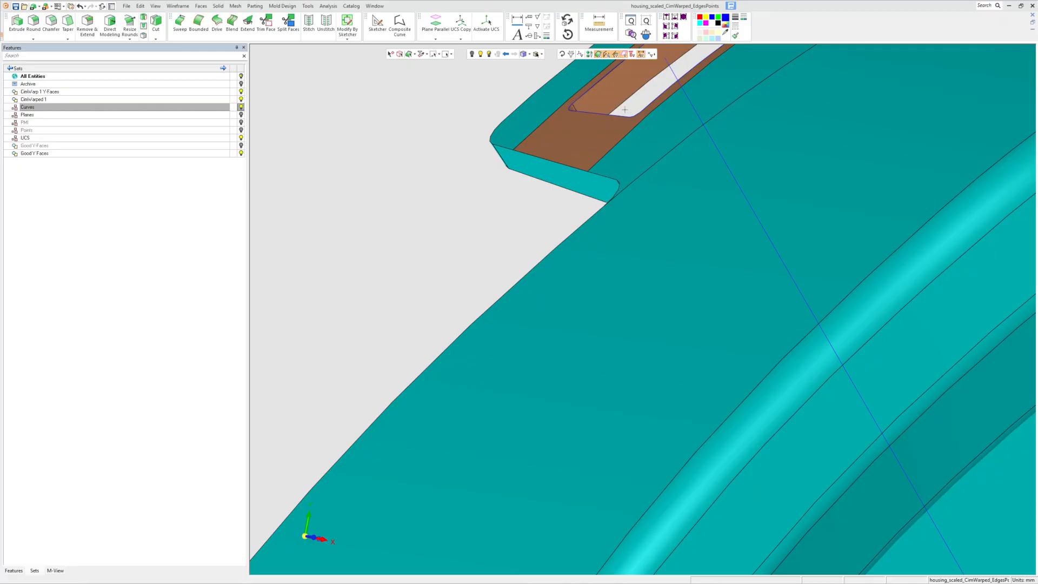
Examine the whole housing from the front, following the three sketch lines that fan out across it
scroll(660, 281, "down", 6)
scroll(660, 280, "down", 1)
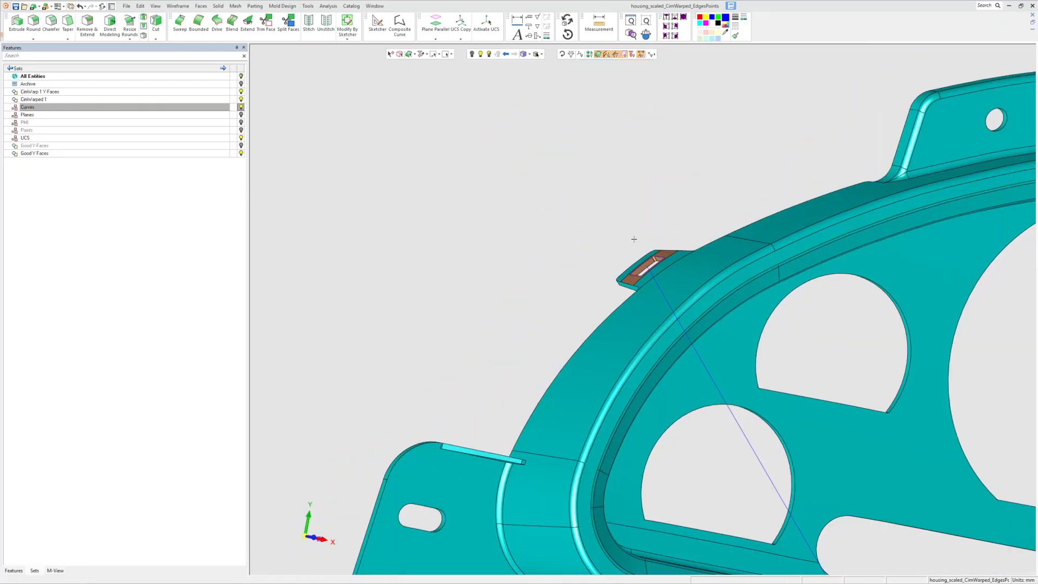
scroll(741, 464, "down", 6)
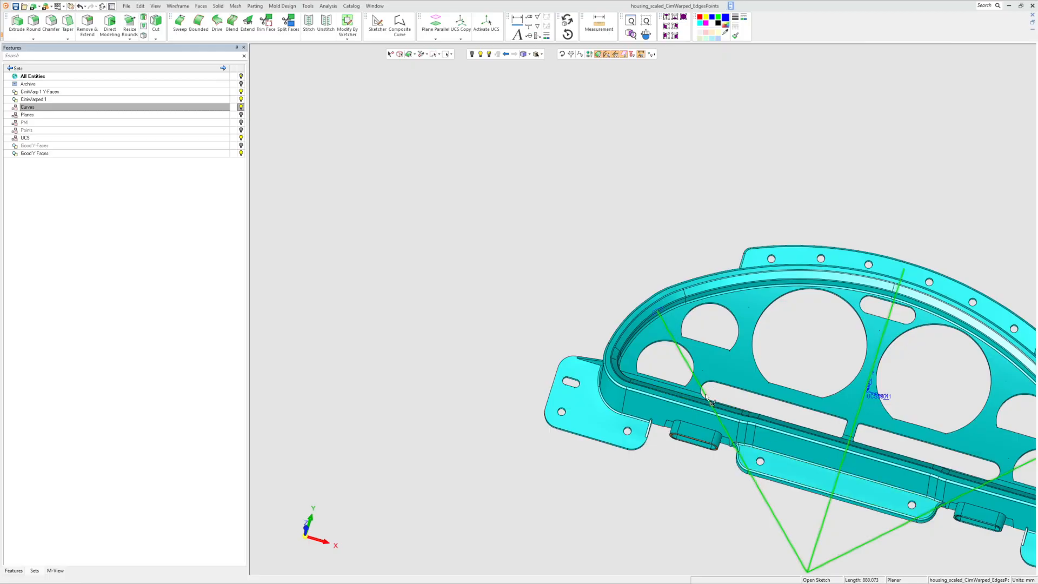
scroll(705, 393, "down", 5)
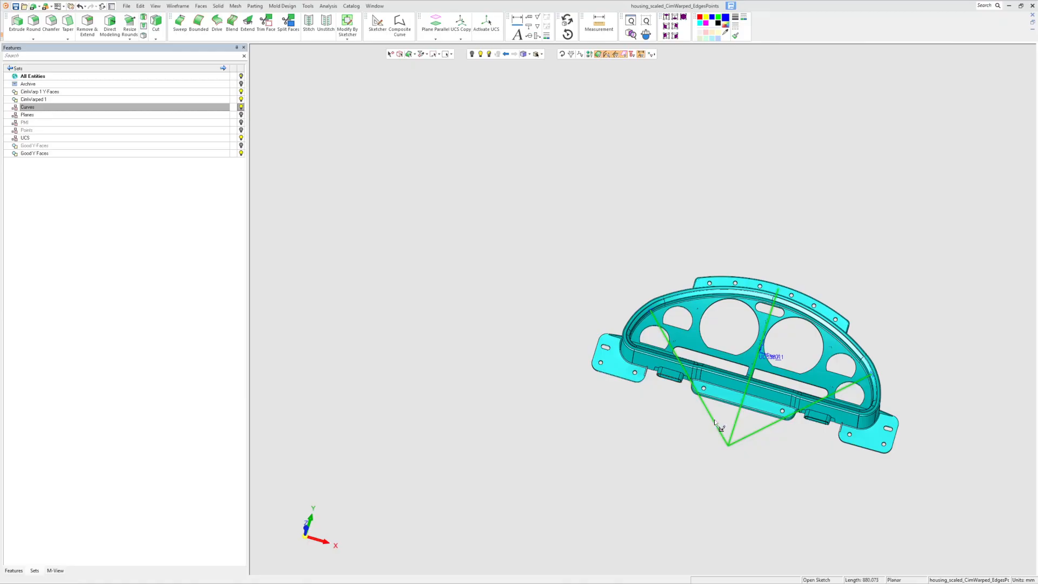
scroll(714, 419, "down", 1)
scroll(682, 368, "up", 5)
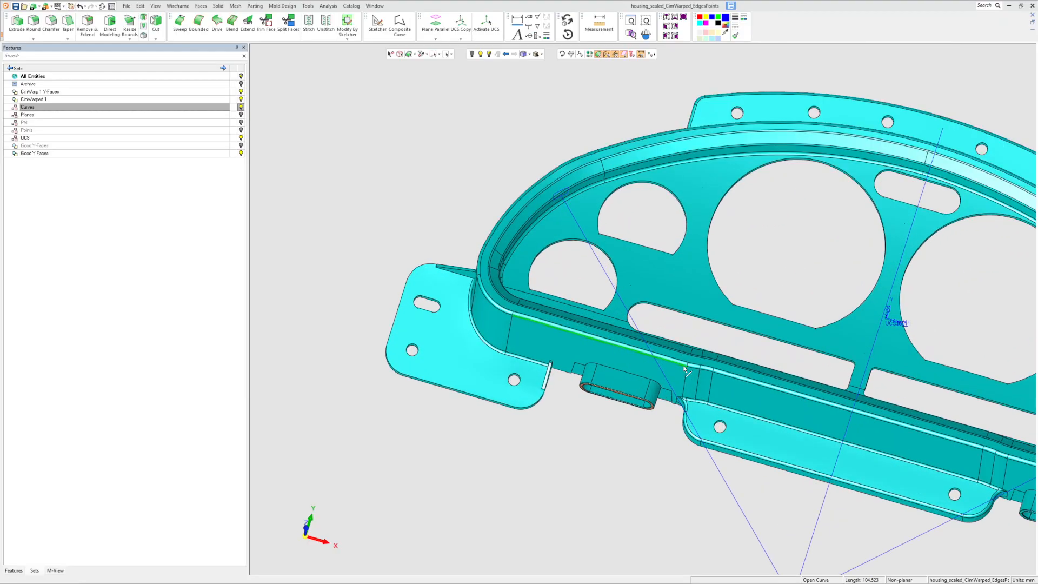
scroll(773, 445, "up", 2)
scroll(779, 448, "down", 6)
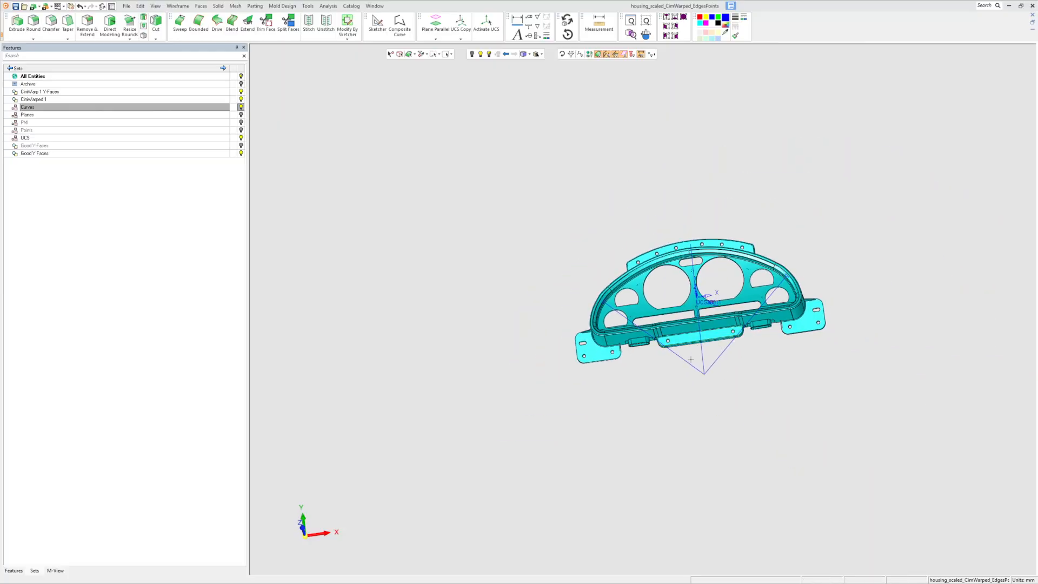
scroll(692, 335, "up", 4)
middle_click_drag(695, 334, 711, 318)
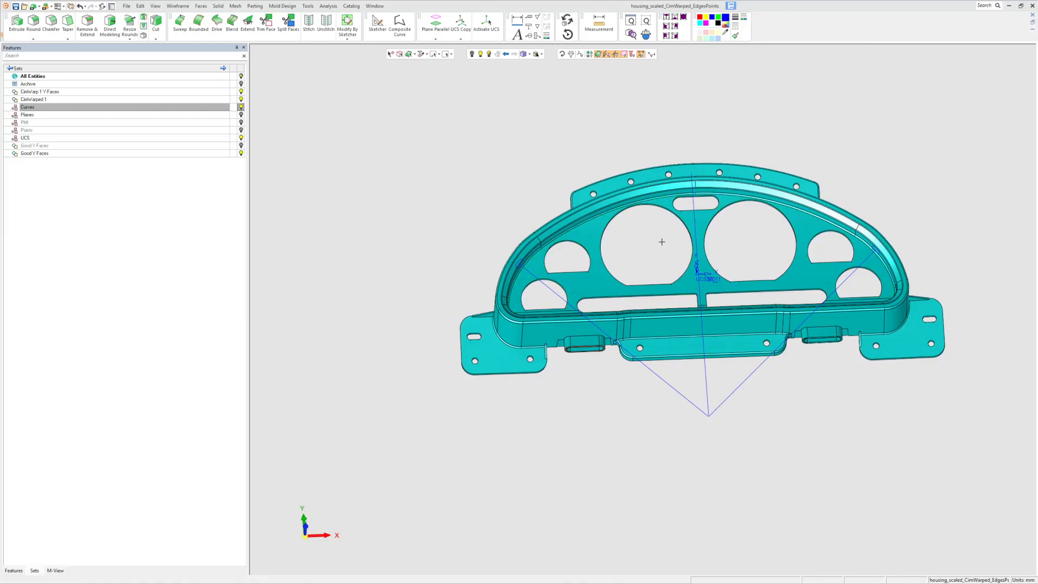
scroll(621, 267, "down", 4)
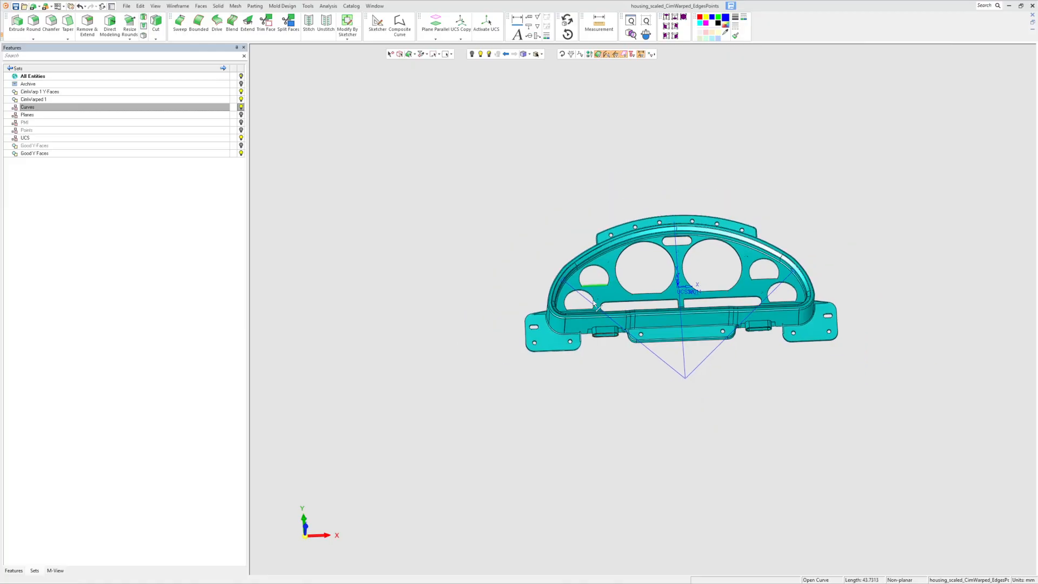
scroll(674, 343, "up", 4)
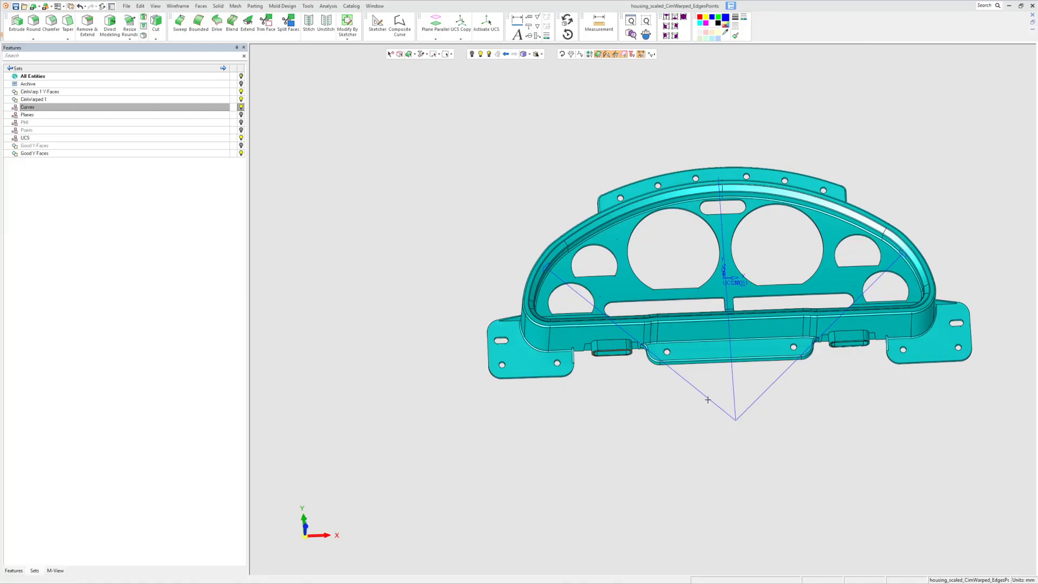
mouse_move(702, 398)
middle_mouse_down()
mouse_move(683, 307)
mouse_move(698, 315)
mouse_move(690, 381)
mouse_move(715, 413)
middle_mouse_up()
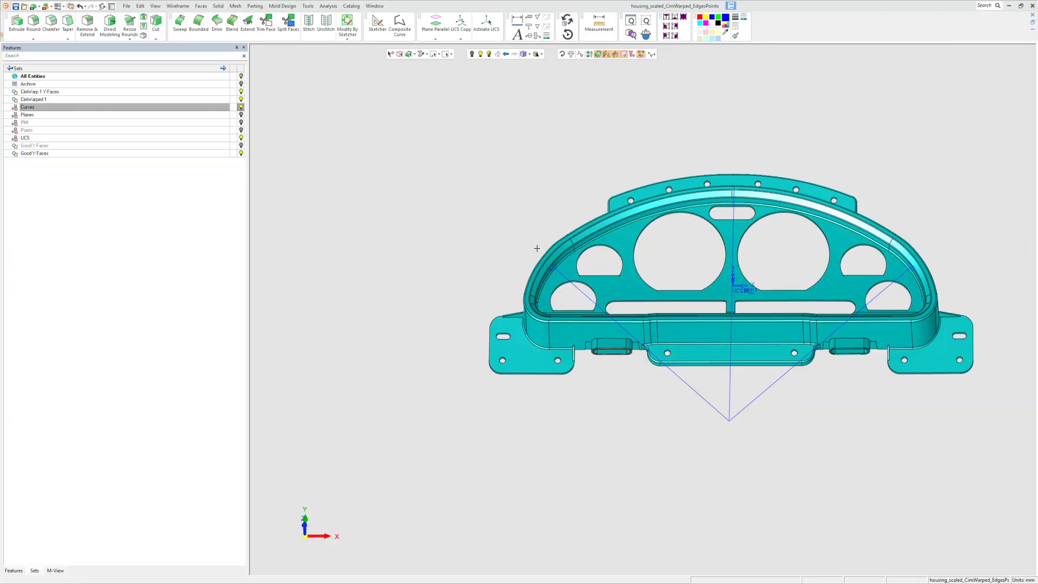
Inspect the side tab's rectangular window close up, including its inner walls and the coloured face around it
middle_click_drag(612, 350, 716, 329)
scroll(519, 319, "up", 4)
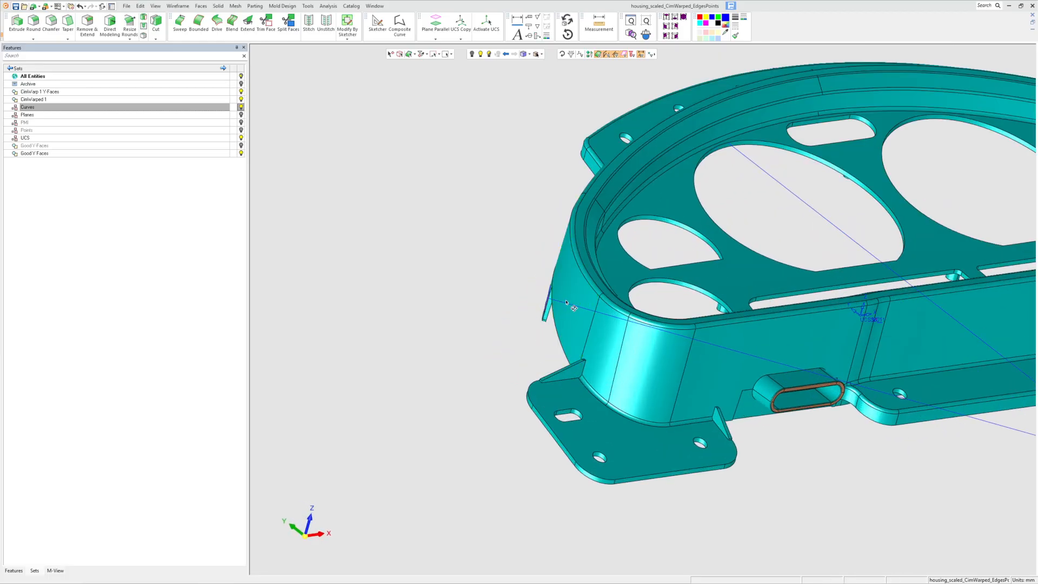
middle_click_drag(571, 308, 621, 326)
scroll(502, 278, "up", 5)
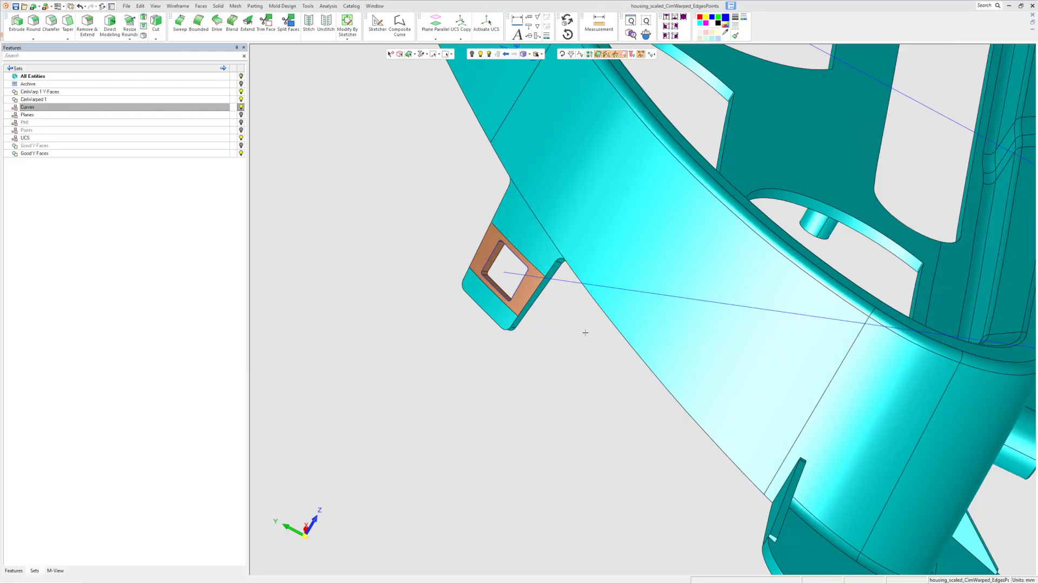
scroll(496, 283, "up", 5)
middle_click_drag(496, 285, 514, 301)
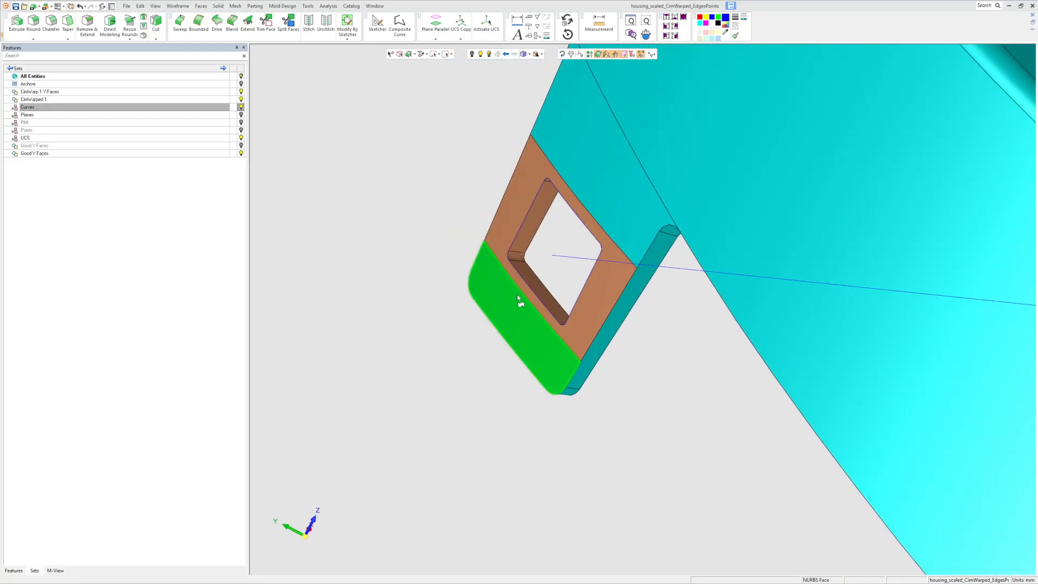
scroll(545, 290, "down", 4)
scroll(654, 332, "down", 6)
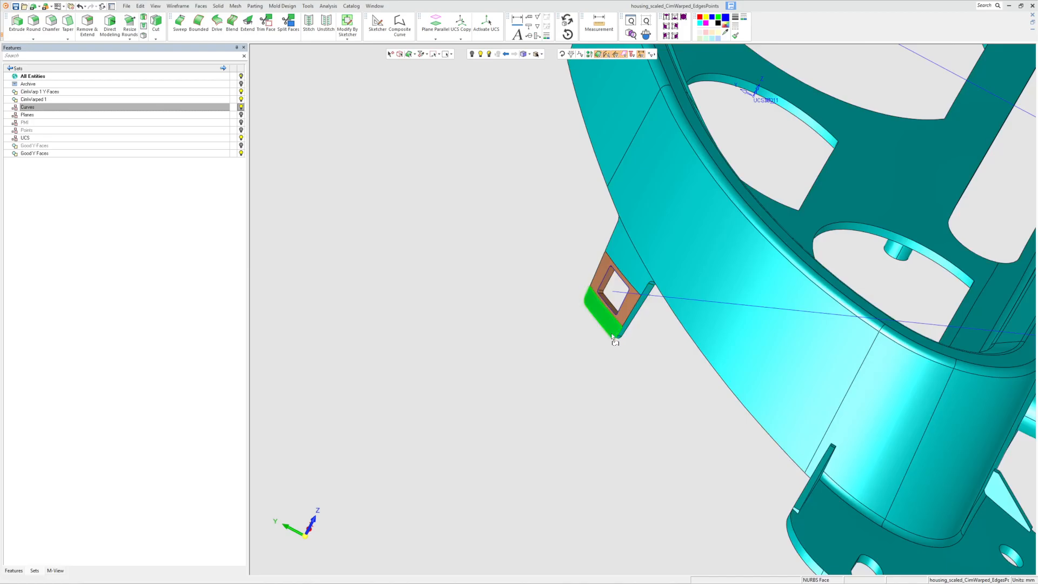
scroll(600, 294, "up", 7)
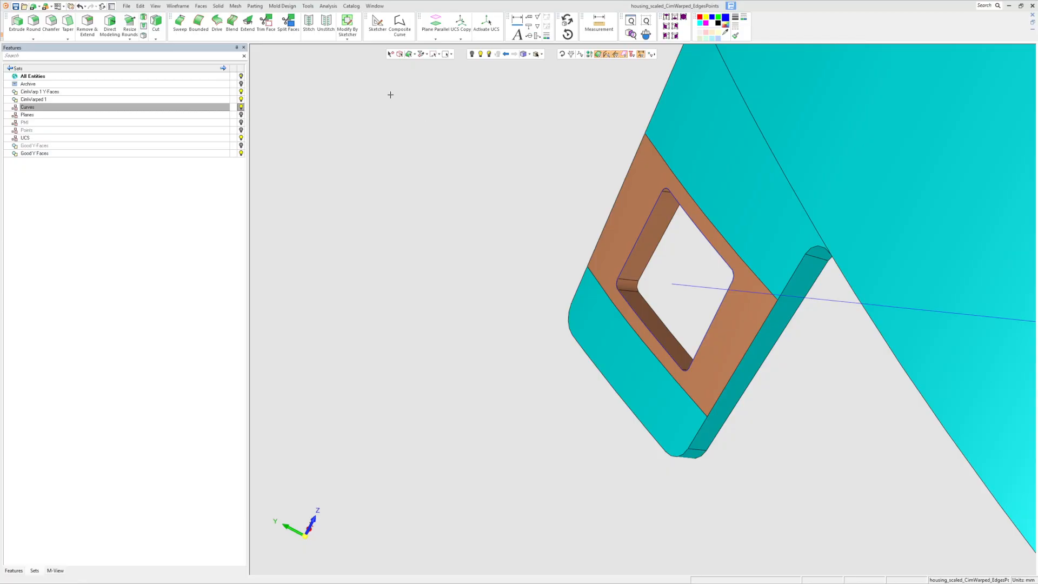
Remove the coloured inner wall faces of the side tab's rectangular window with Remove Geometry
right_click(594, 284)
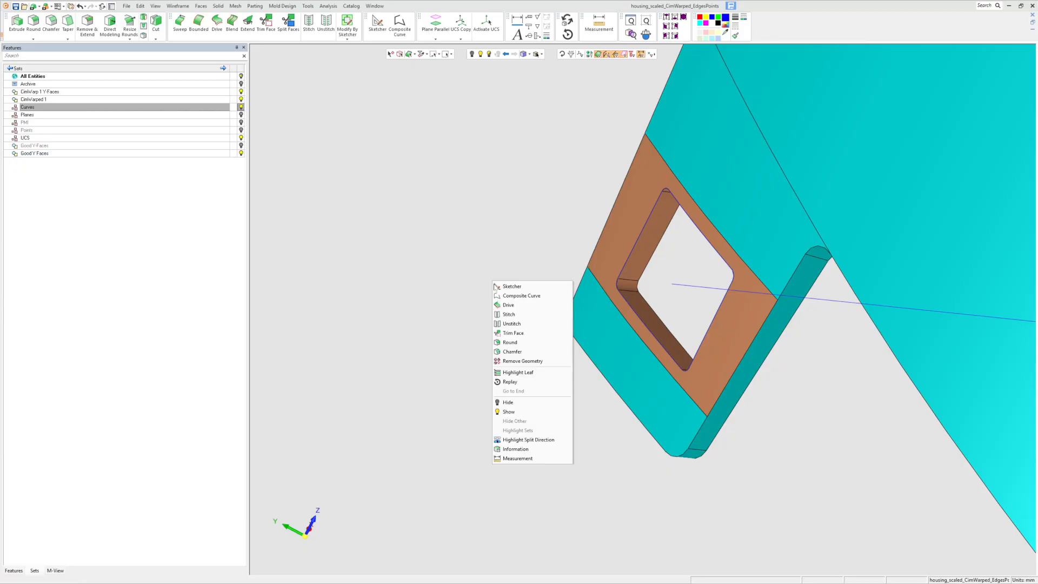
left_click(529, 361)
left_click(630, 300)
left_click(638, 260)
middle_click_drag(600, 216, 777, 343)
left_click(673, 209)
left_click(782, 273)
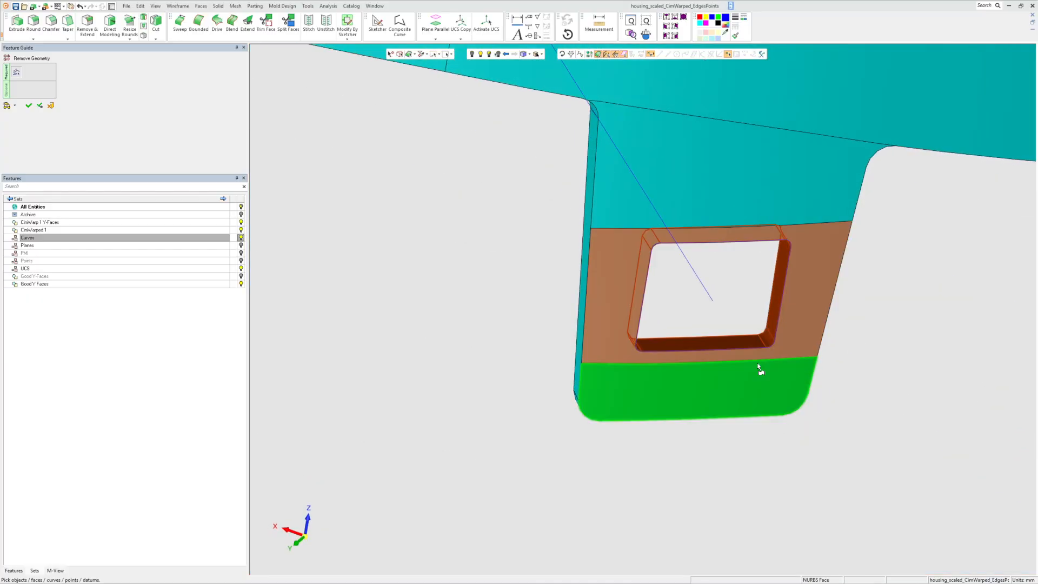
middle_click_drag(849, 371, 553, 350)
middle_click(554, 350)
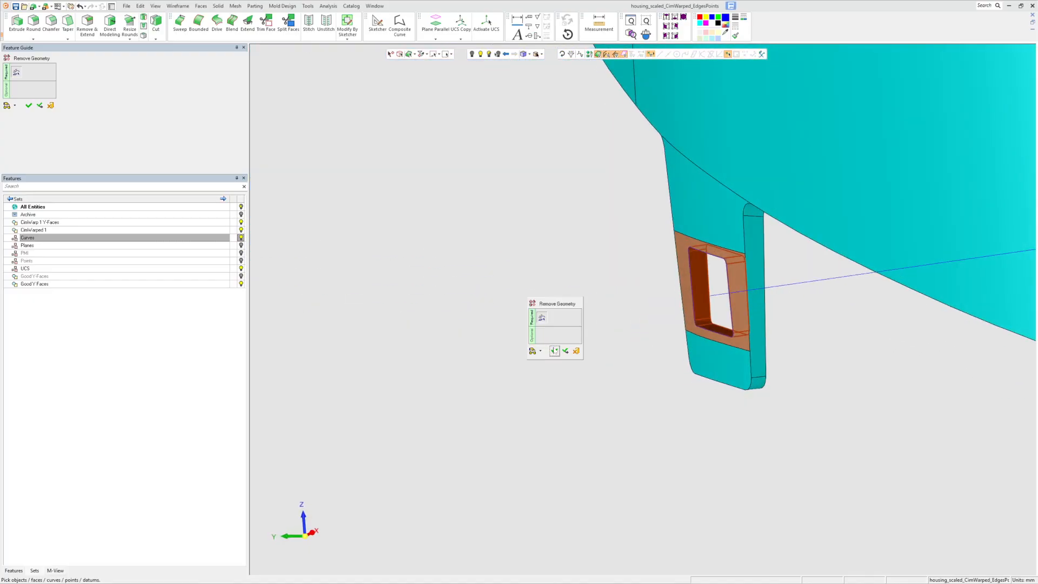
left_click(554, 351)
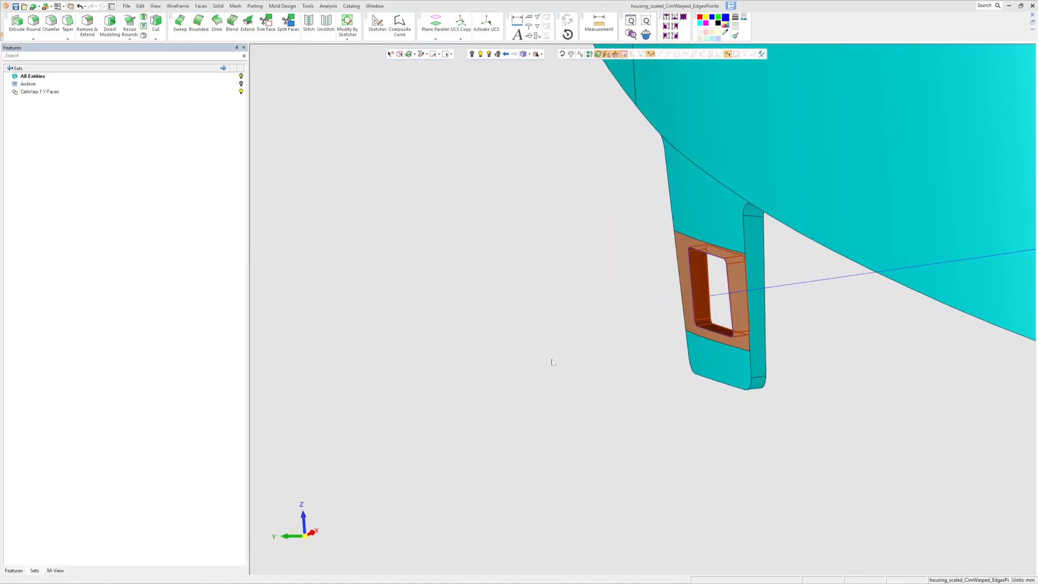
Remove the coloured outer face surrounding the side tab's rectangular window with Remove Geometry
left_click(400, 28)
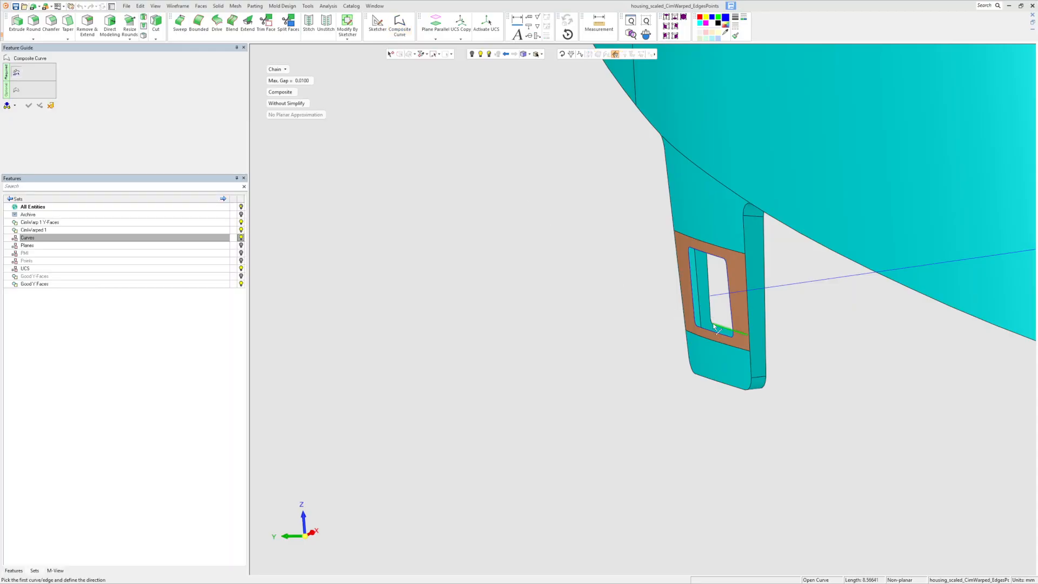
left_click(51, 105)
middle_click_drag(593, 341, 665, 340)
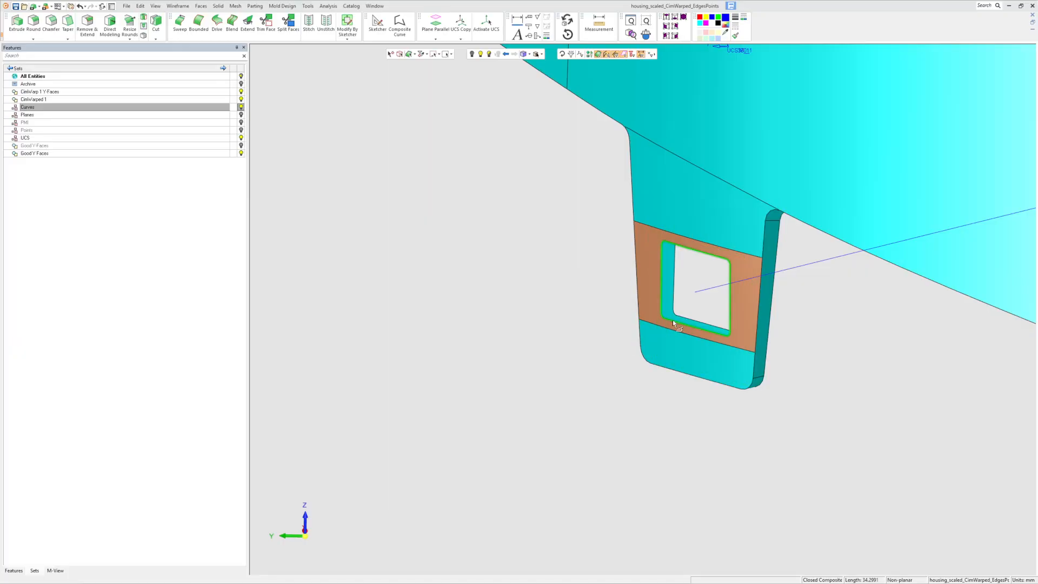
left_click(645, 295)
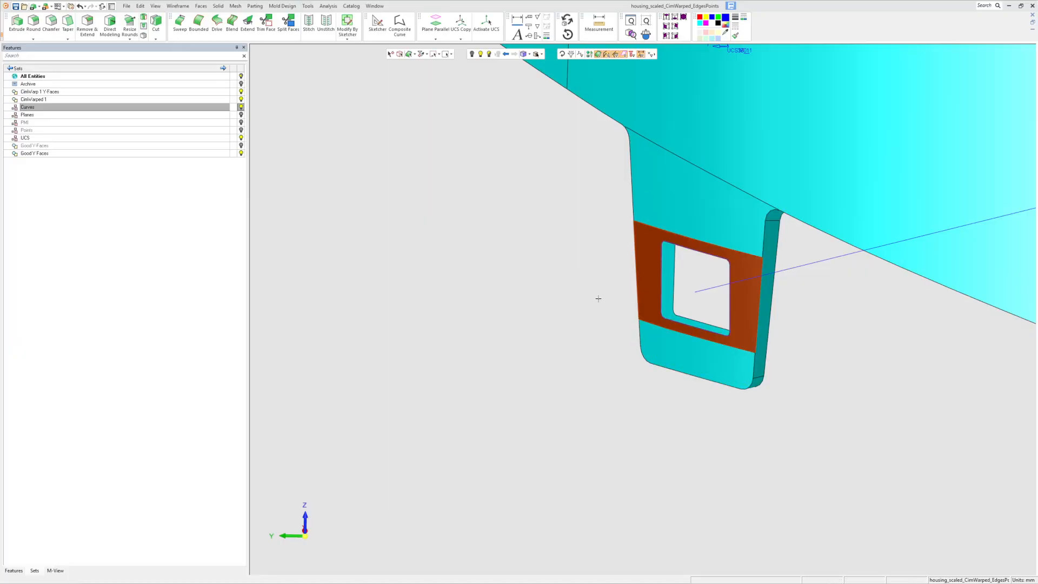
scroll(607, 298, "down", 2)
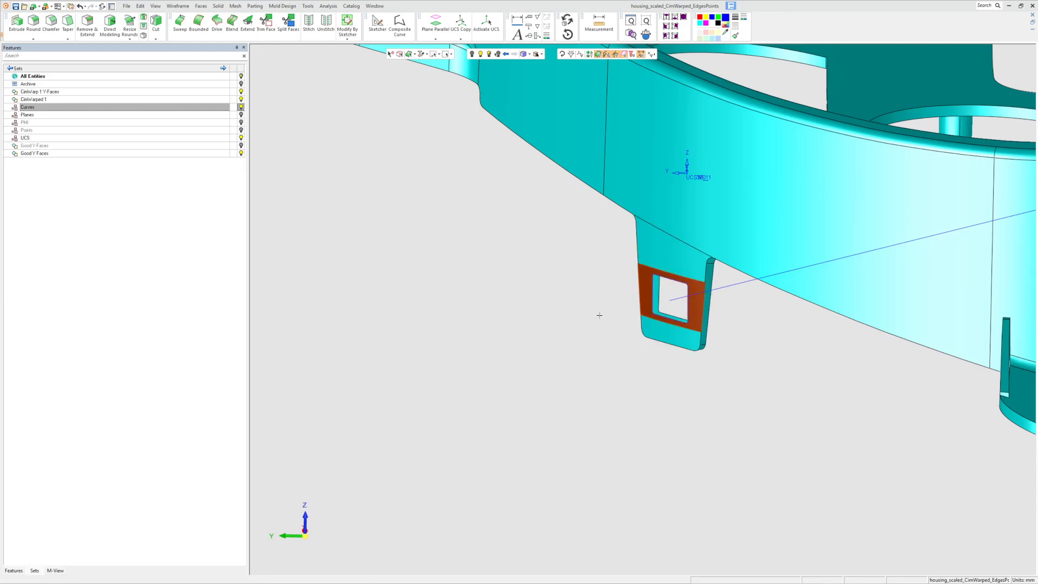
scroll(616, 287, "up", 2)
right_click(536, 297)
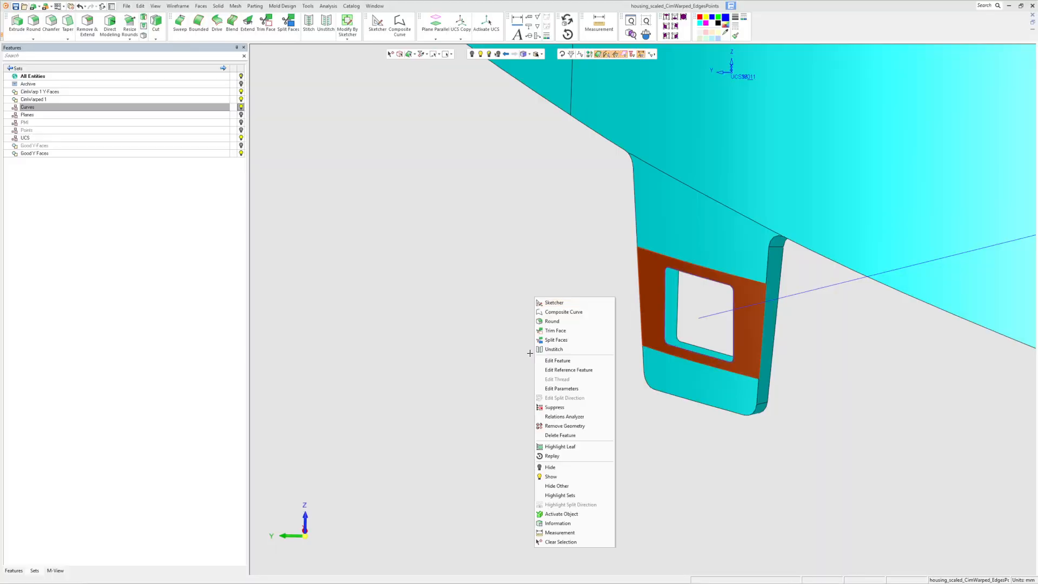
left_click(562, 426)
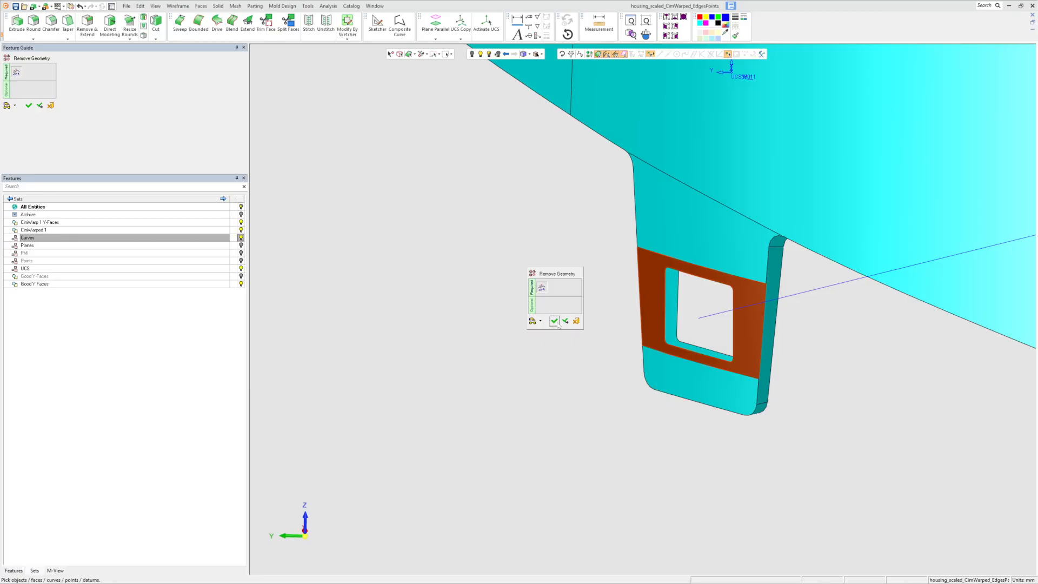
left_click(555, 321)
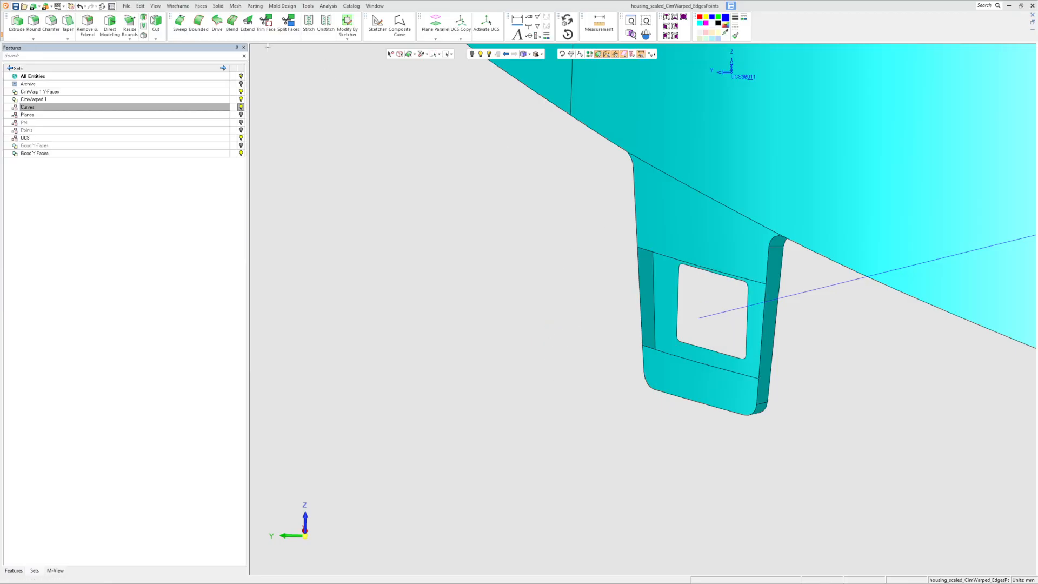
Within a Drive feature, create composite curves along the lower and upper edges of the gap in the side tab's outer face
left_click(216, 21)
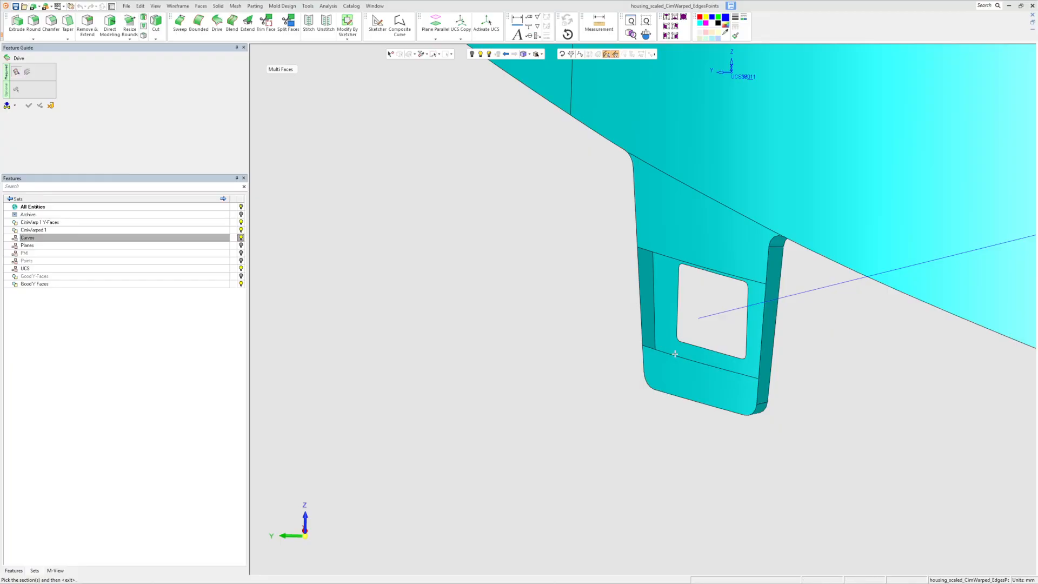
left_click(400, 24)
left_click(716, 365)
middle_click(571, 310)
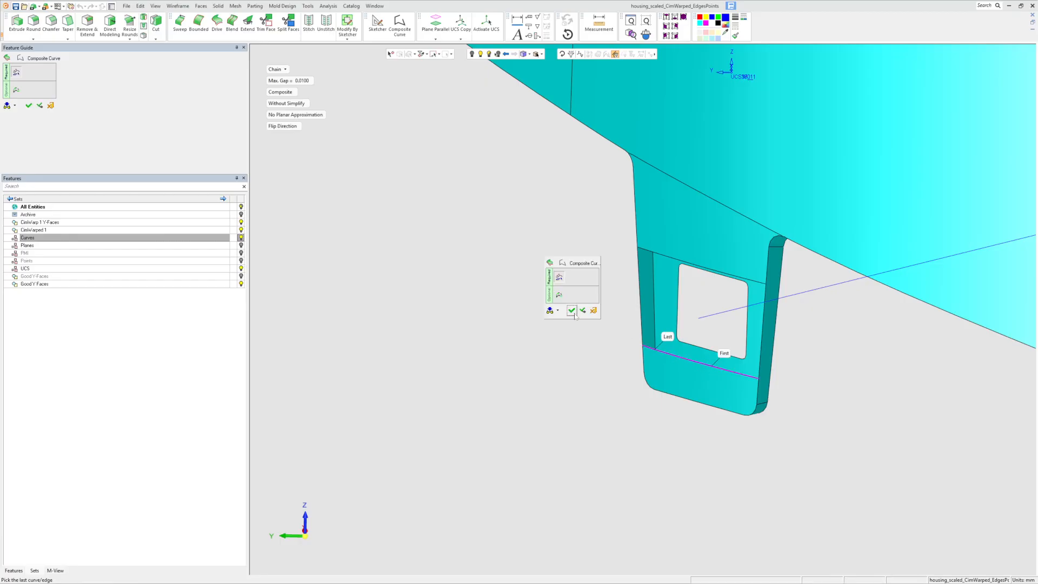
left_click(583, 311)
left_click(657, 252)
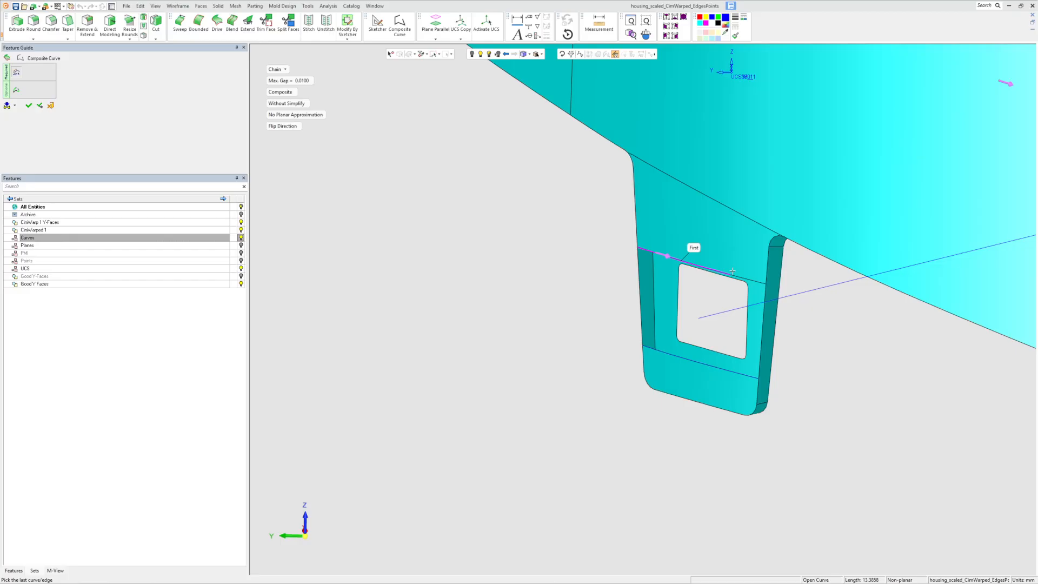
left_click(29, 107)
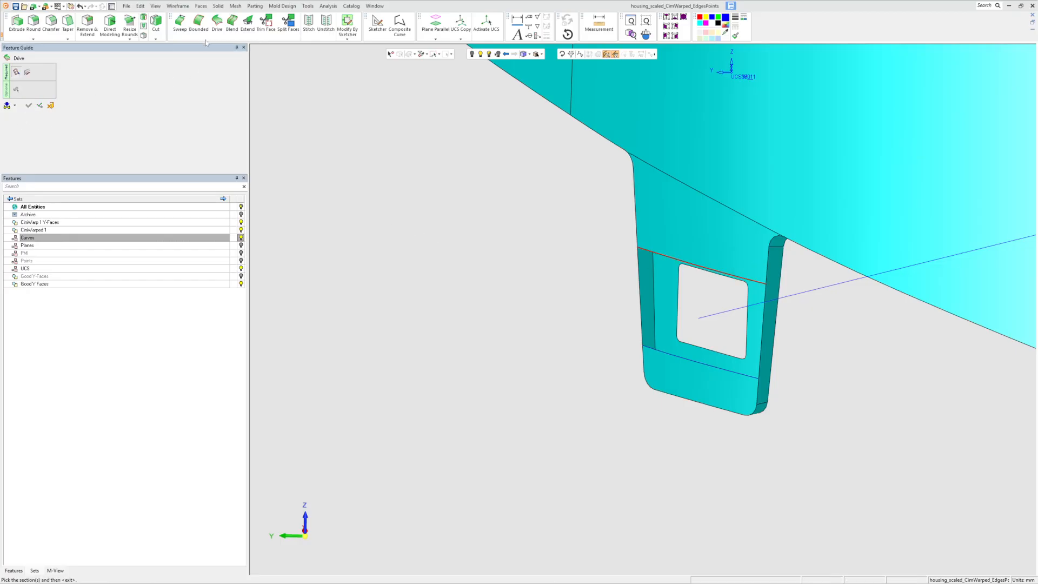
Try a Drive face across the side tab's gap using the upper and lower curves as sections and the side edges as spines
left_click(217, 22)
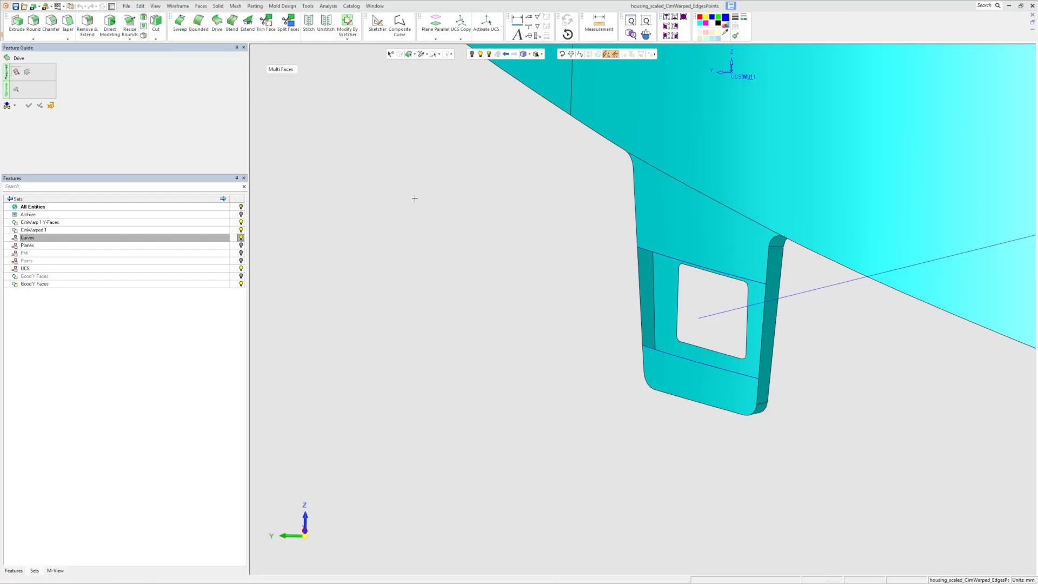
left_click(643, 252)
left_click(660, 350)
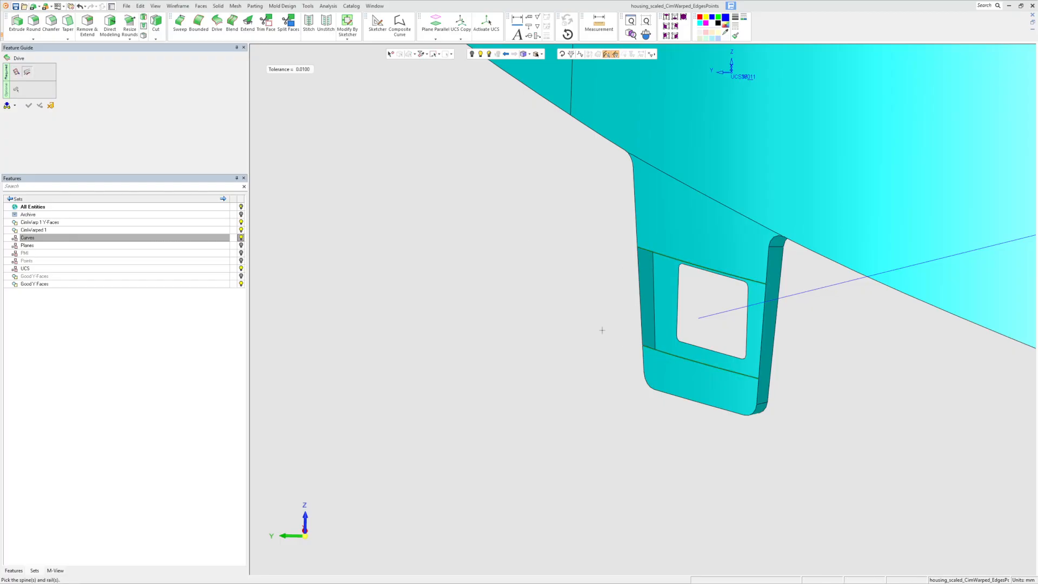
left_click(638, 315)
left_click(760, 341)
left_click(760, 339)
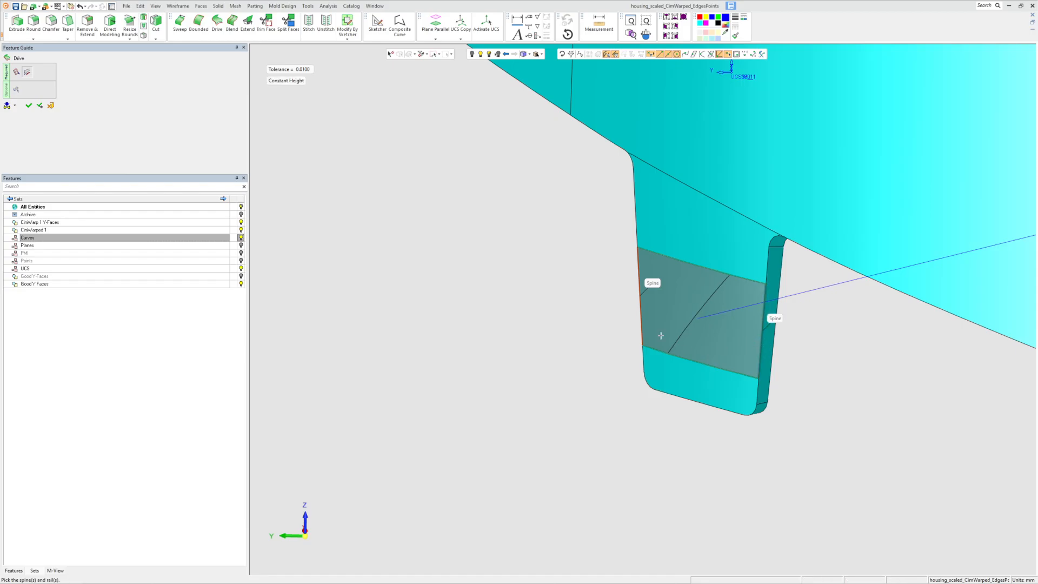
left_click(642, 323)
middle_click(601, 329)
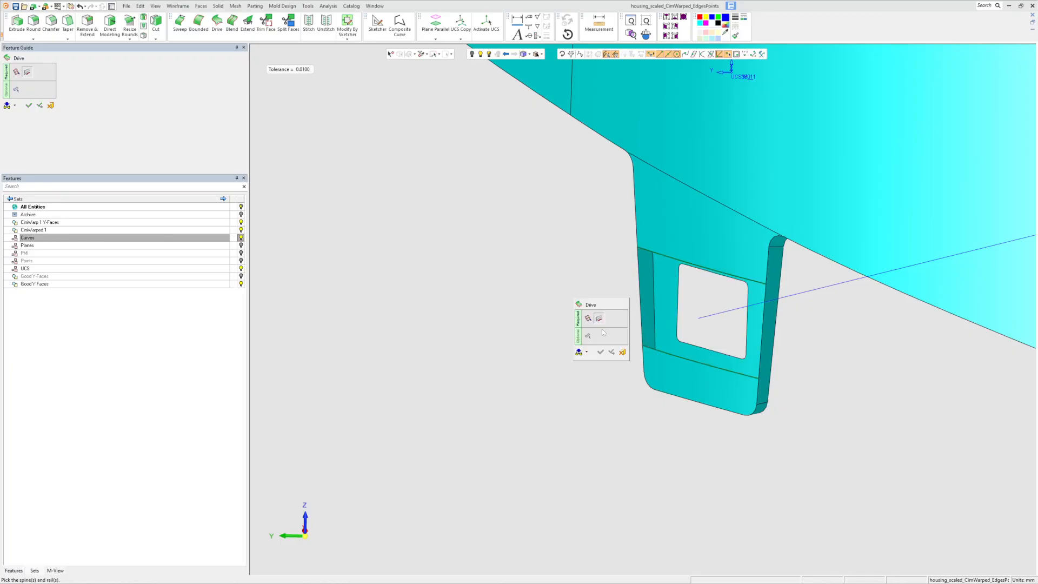
Drive a face across the side tab's gap using its side edges as sections and the upper and lower curves as spines
left_click(589, 317)
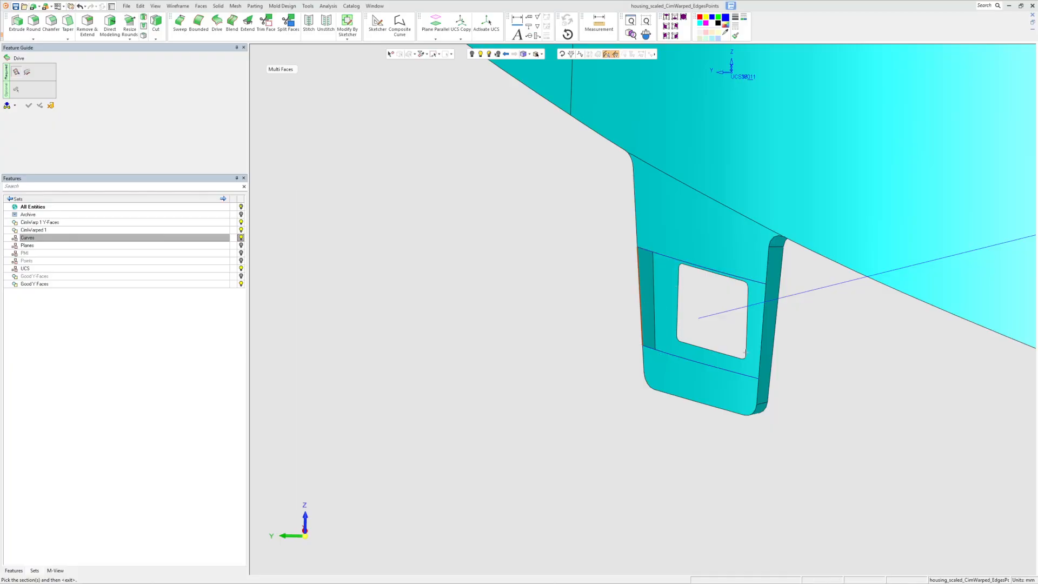
middle_click(670, 346)
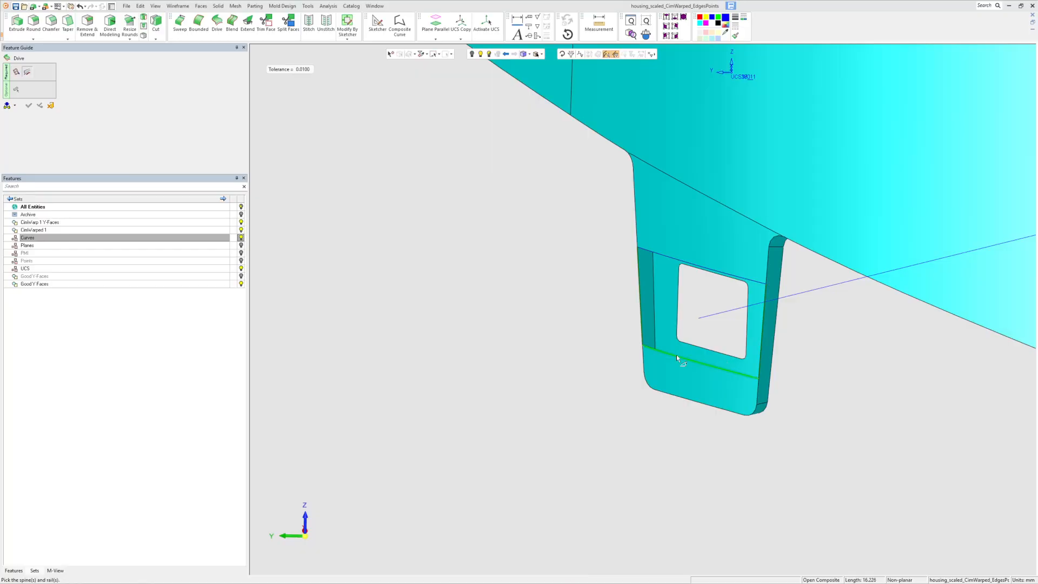
left_click(677, 354)
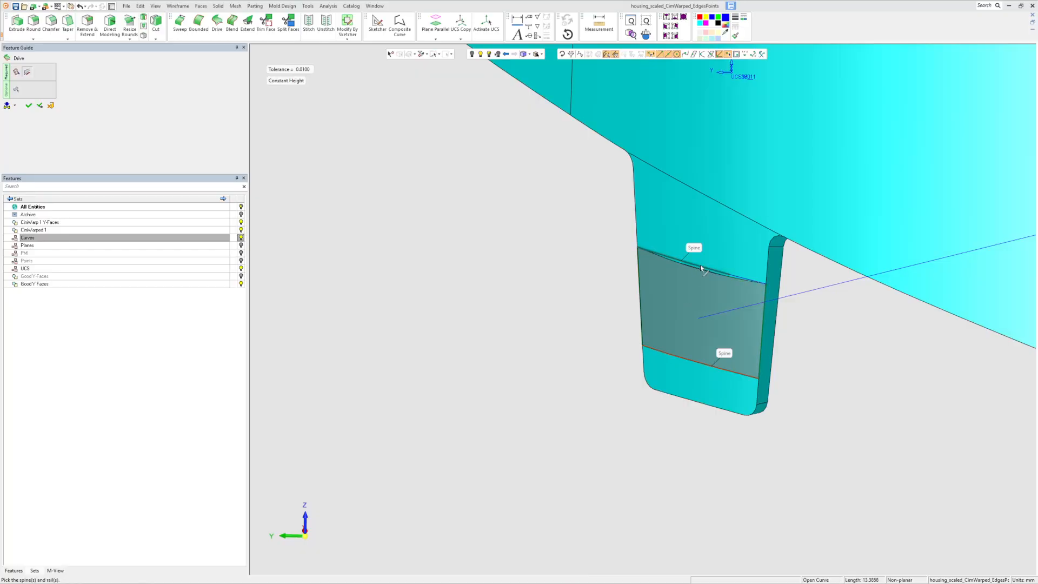
left_click(711, 270)
left_click(29, 105)
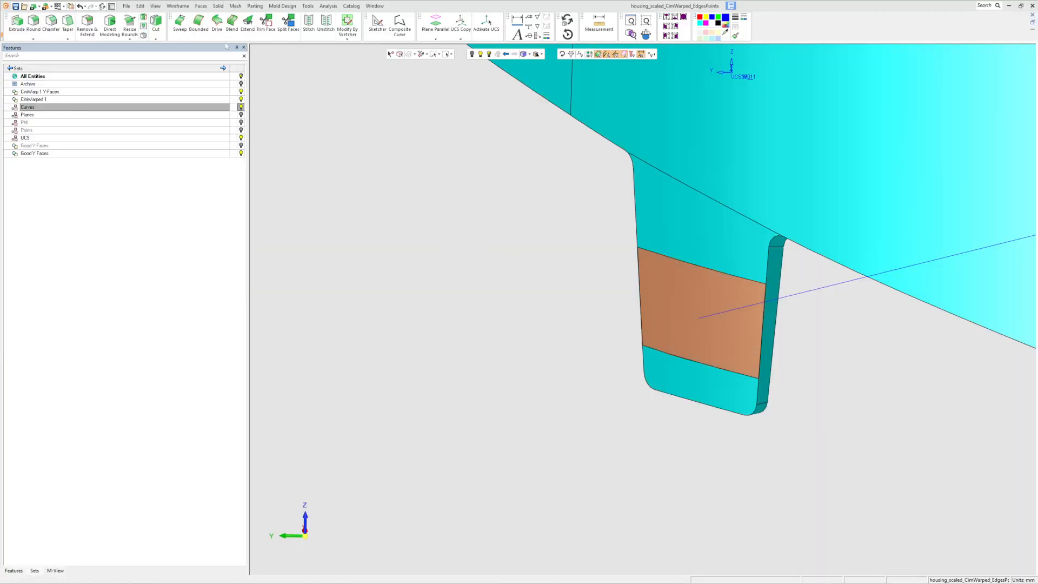
Stitch the new driven face to the housing body with a maximum gap of 0.0200
left_click(309, 25)
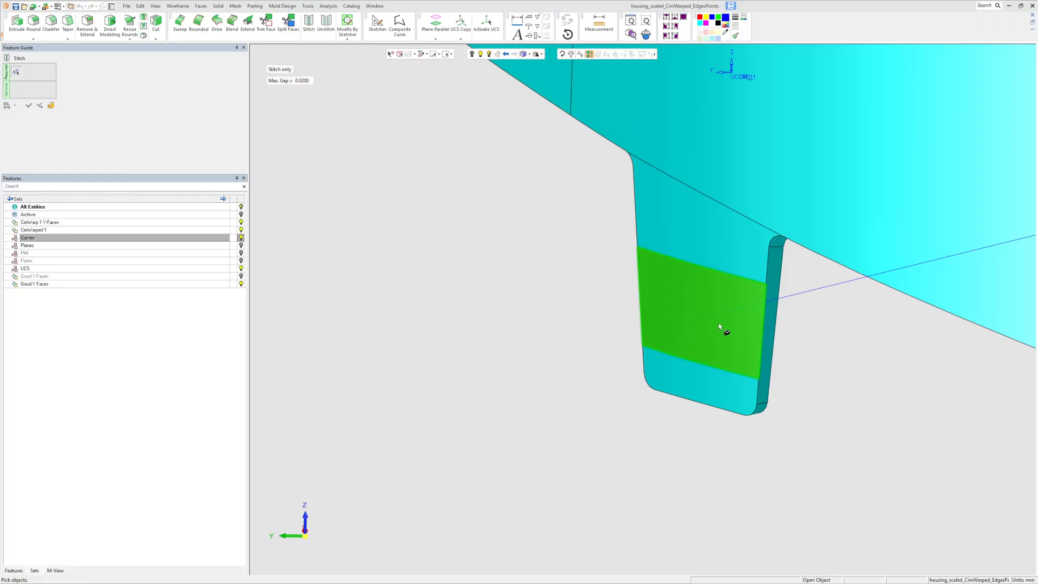
left_click(666, 325)
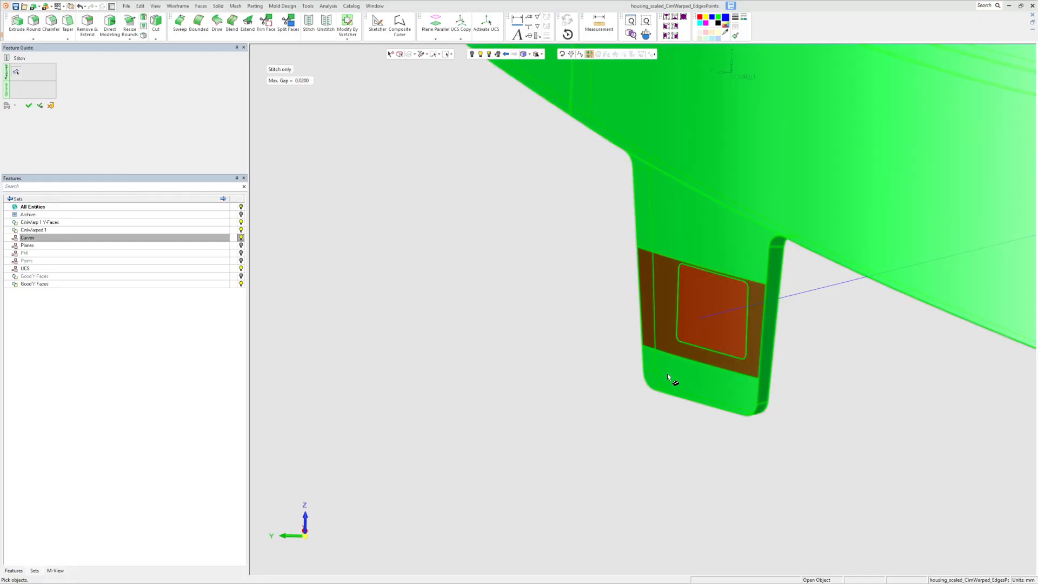
left_click(674, 380)
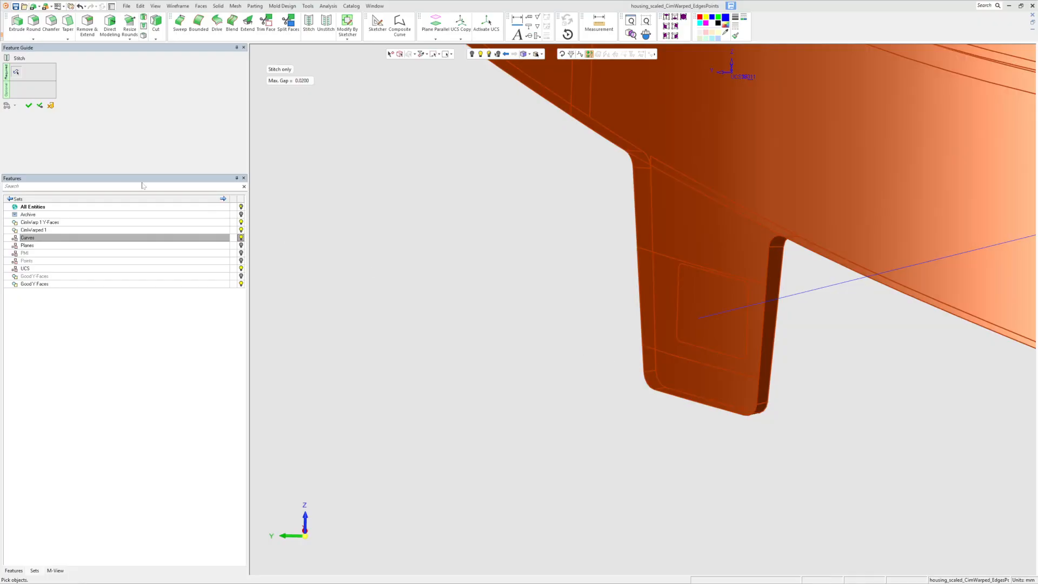
left_click(30, 106)
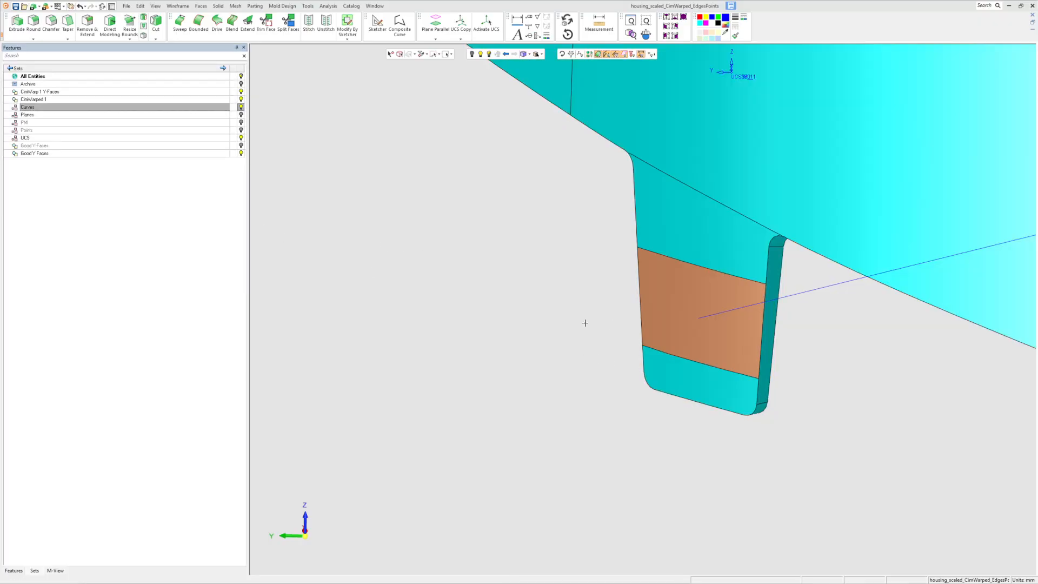
Create a composite curve around the closed window outline on the back face of the side tab
middle_click_drag(638, 342, 508, 299)
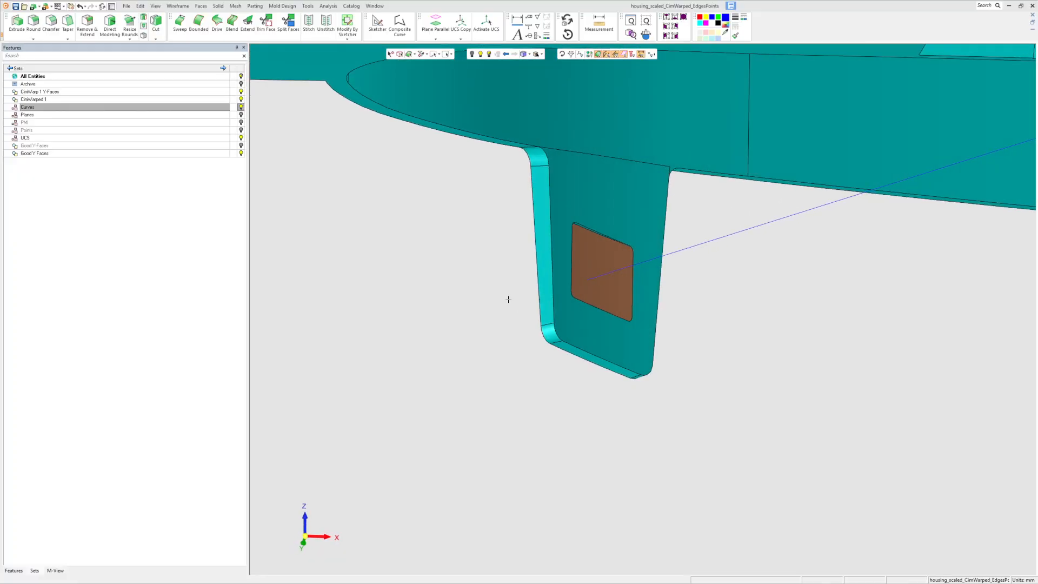
middle_click_drag(559, 229, 645, 292)
middle_click_drag(551, 352, 425, 285)
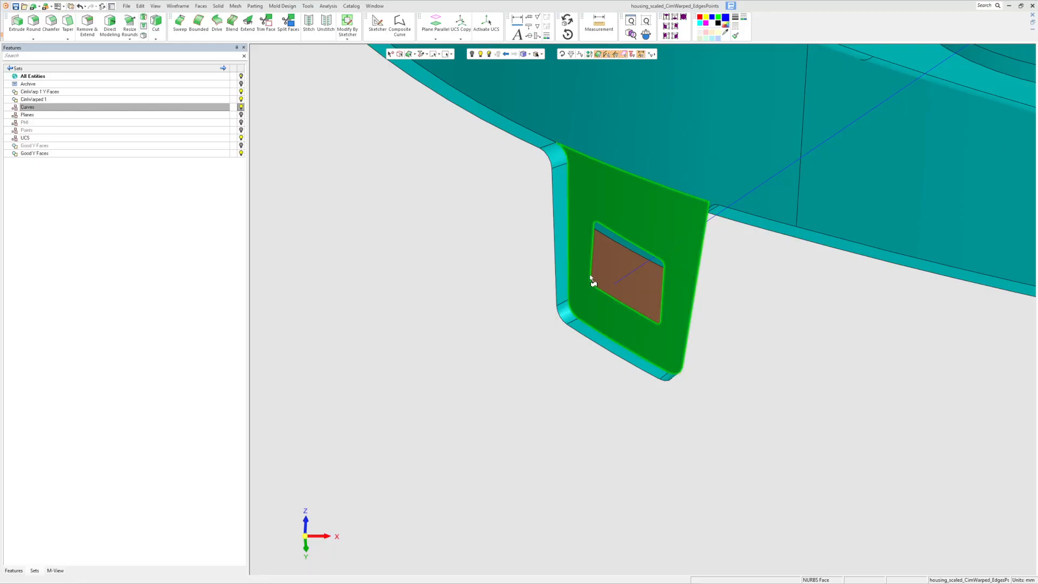
left_click(399, 25)
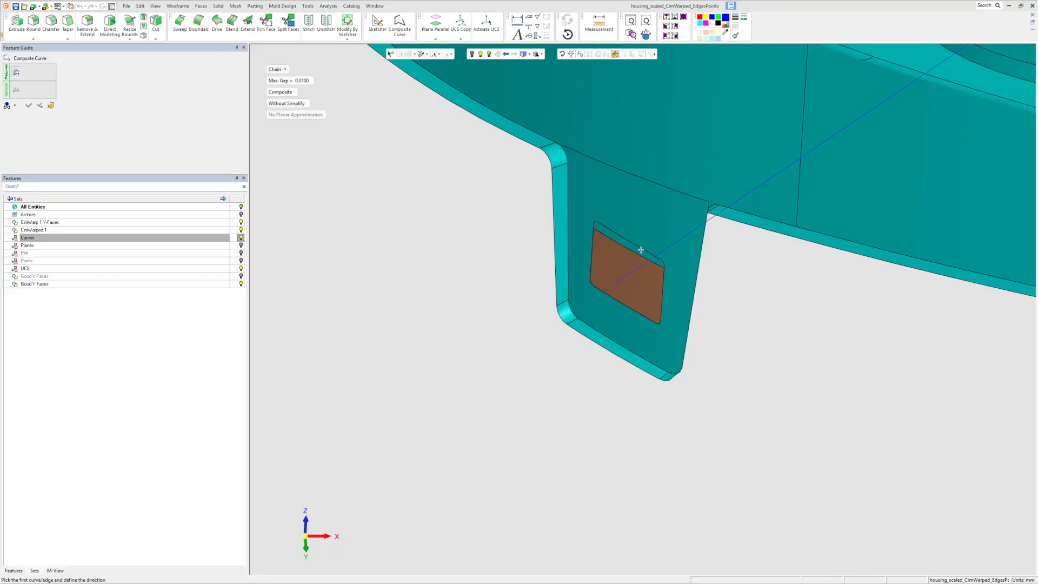
left_click(641, 250)
left_click(623, 302)
left_click(665, 267)
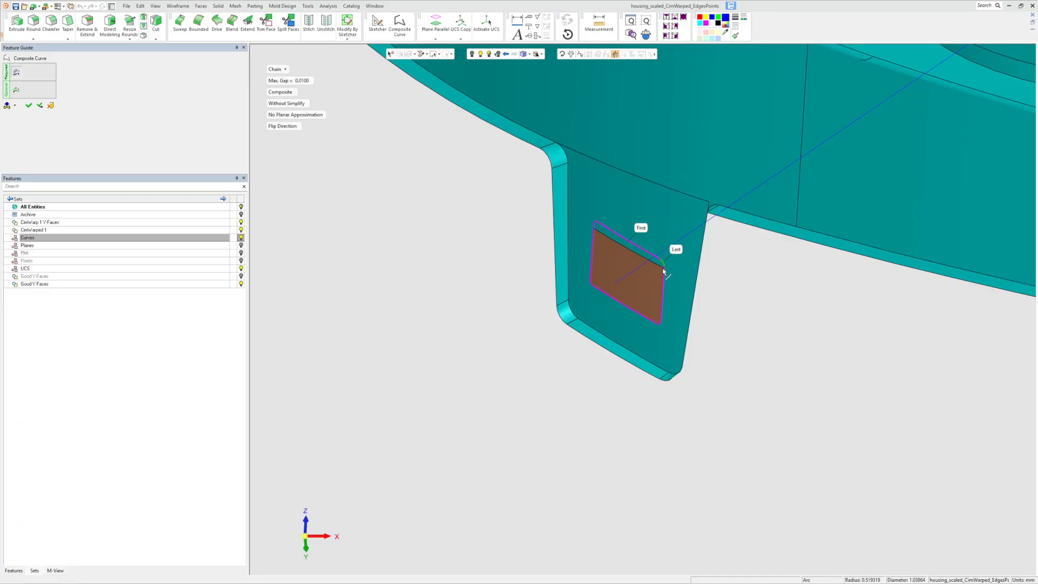
left_click(28, 106)
Sweep the window outline outward through the tab by a delta of 20 mm, taking the direction from two points on the axis line
middle_click_drag(453, 276, 542, 312)
left_click(180, 22)
middle_click(477, 293)
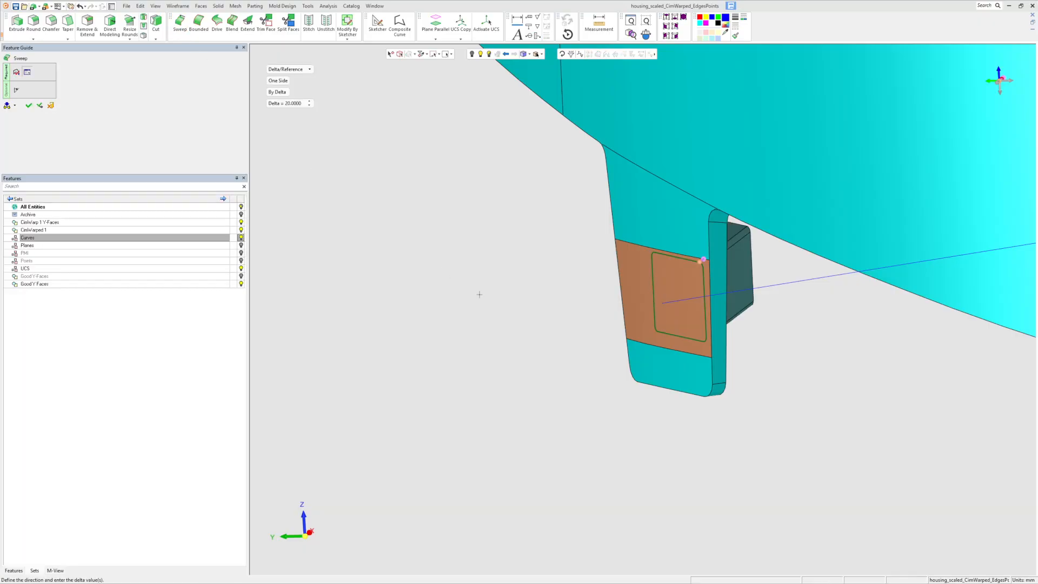
scroll(492, 299, "down", 1)
mouse_move(1027, 112)
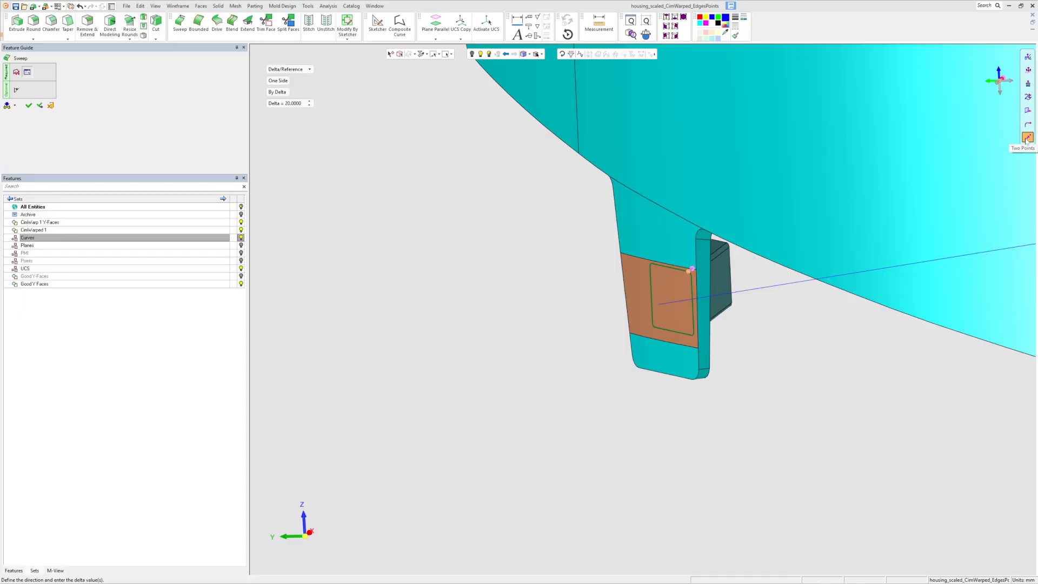
left_click(1027, 137)
scroll(841, 367, "down", 3)
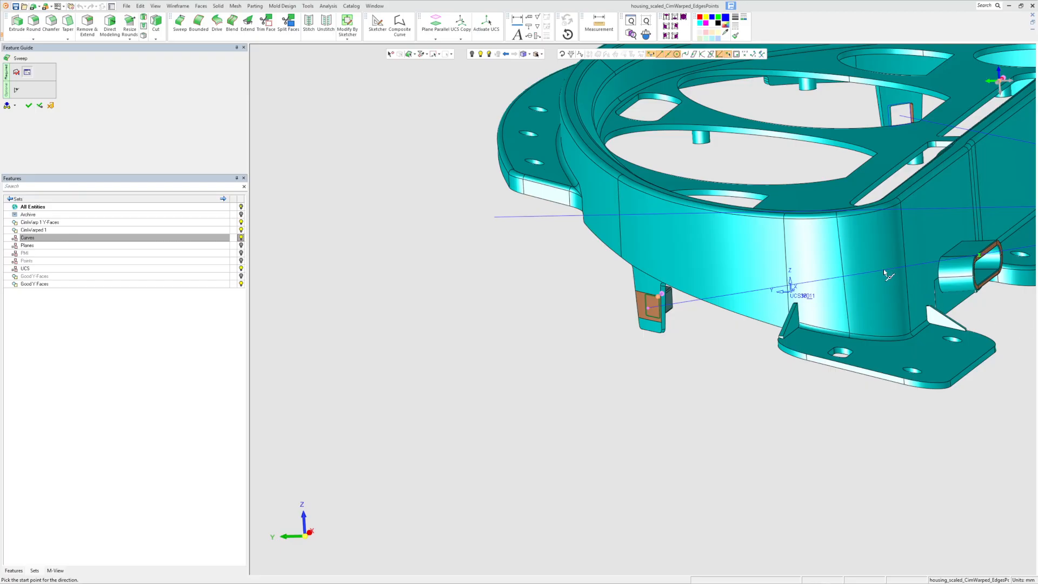
left_click(931, 264)
left_click(677, 310)
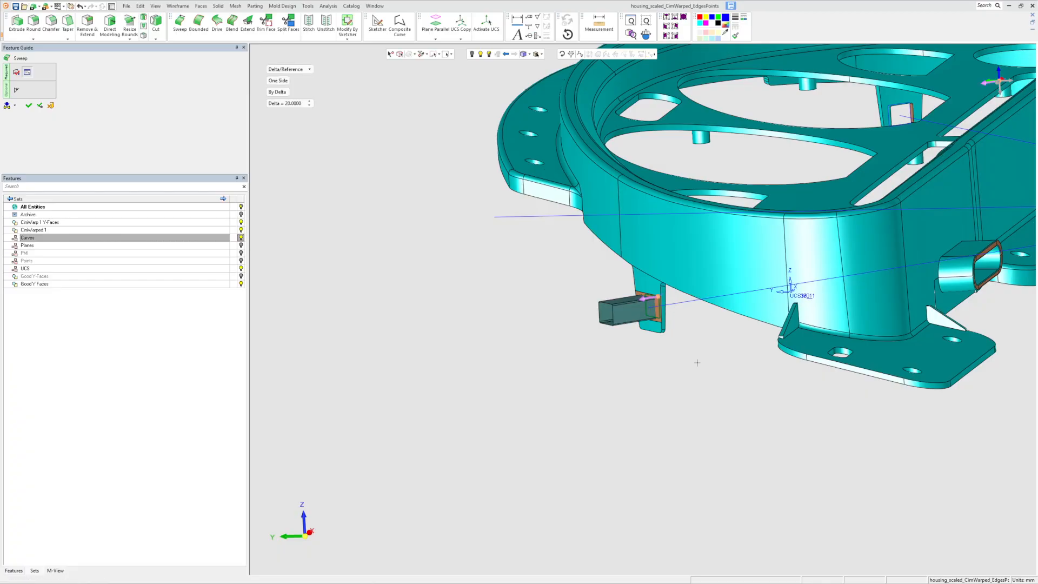
left_click(29, 107)
Trim the driven outer face of the side tab with the swept window faces, flipping the trimming side to open the window
scroll(694, 294, "up", 5)
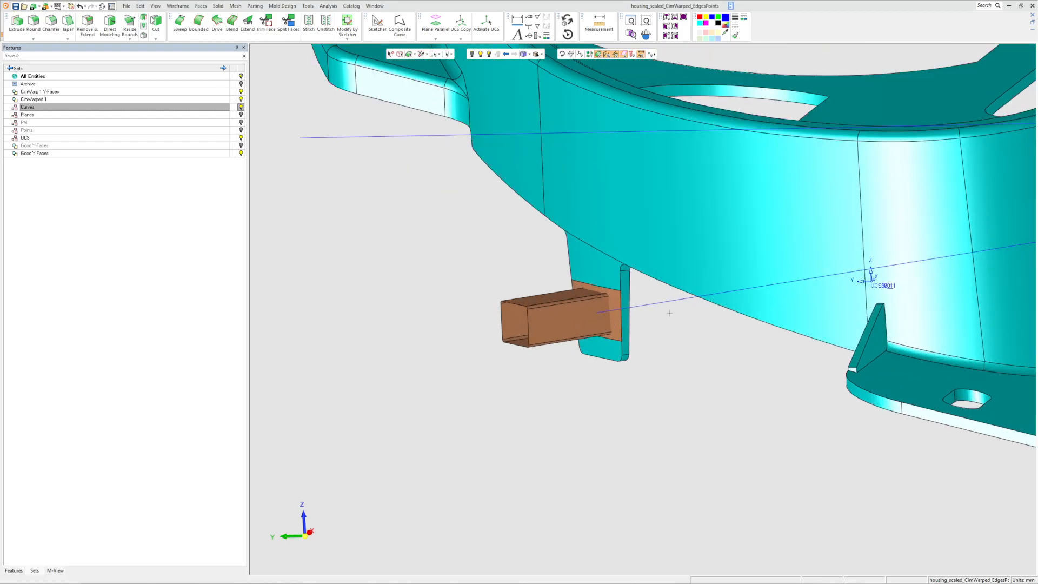
left_click(266, 22)
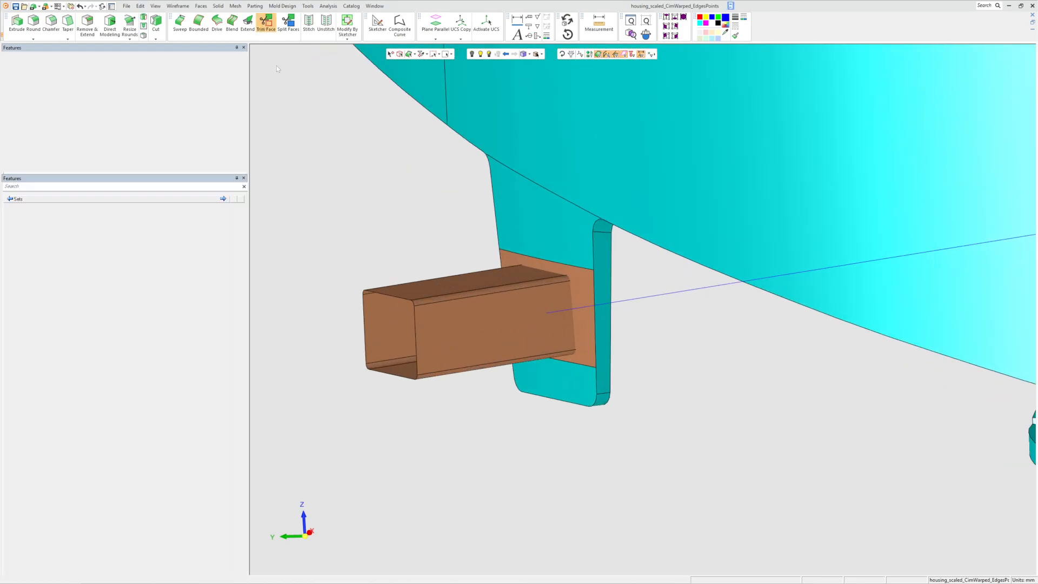
left_click(585, 340)
middle_click(663, 389)
middle_click_drag(685, 456, 648, 457)
left_click_drag(320, 245, 399, 391)
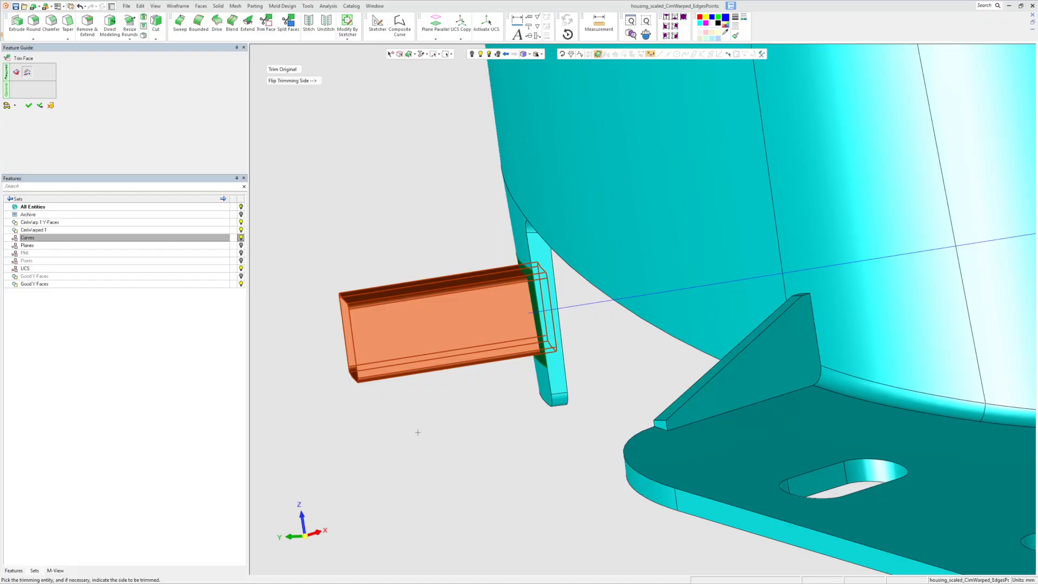
middle_click_drag(418, 431, 436, 408)
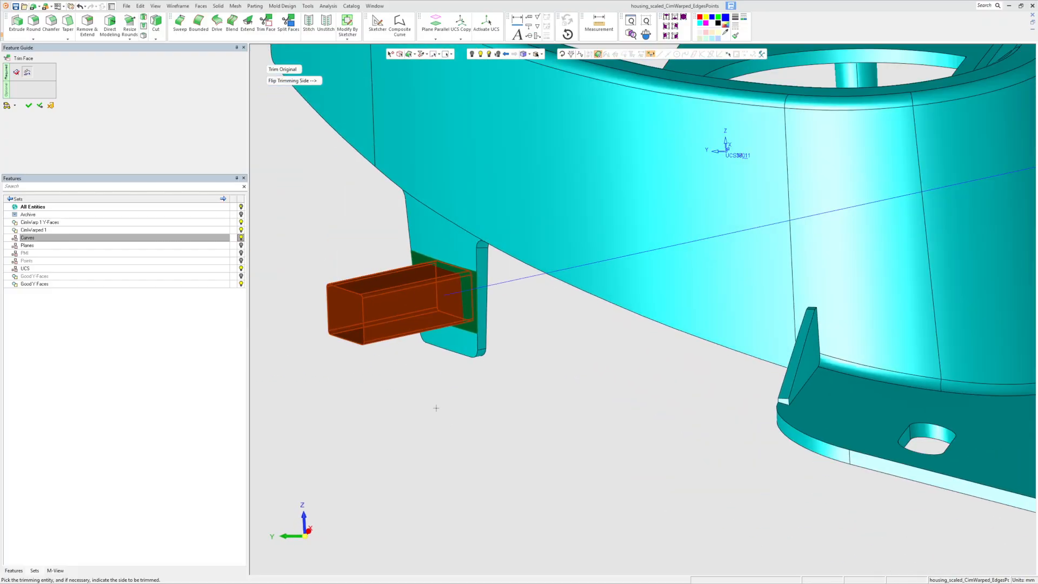
middle_click(8, 125)
left_click(309, 80)
left_click(7, 106)
middle_click_drag(363, 311, 260, 260)
left_click(28, 105)
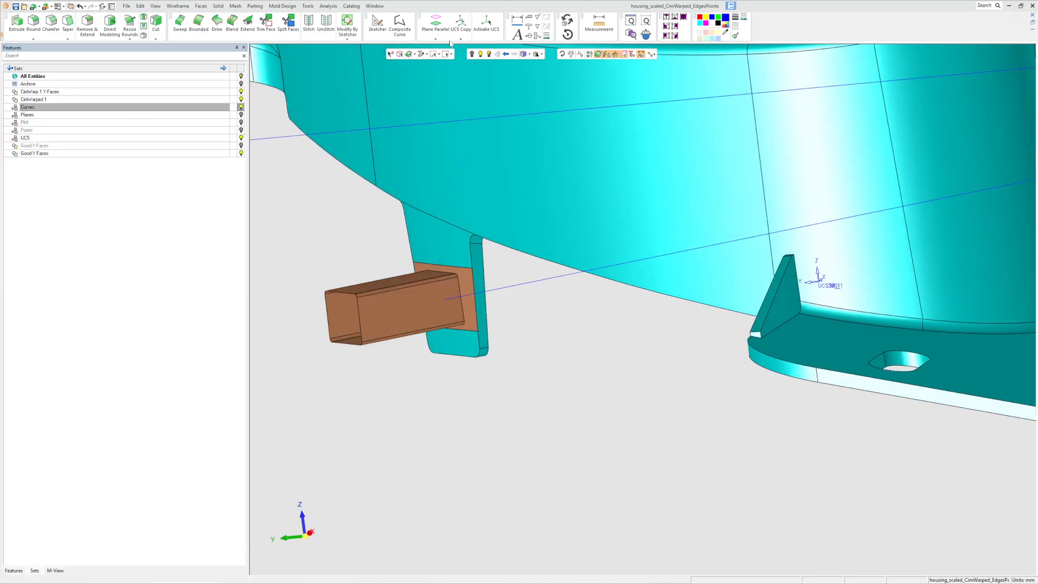
Create a composite curve around the window outline where the swept faces meet the tab's outer face
left_click(400, 25)
scroll(459, 290, "up", 3)
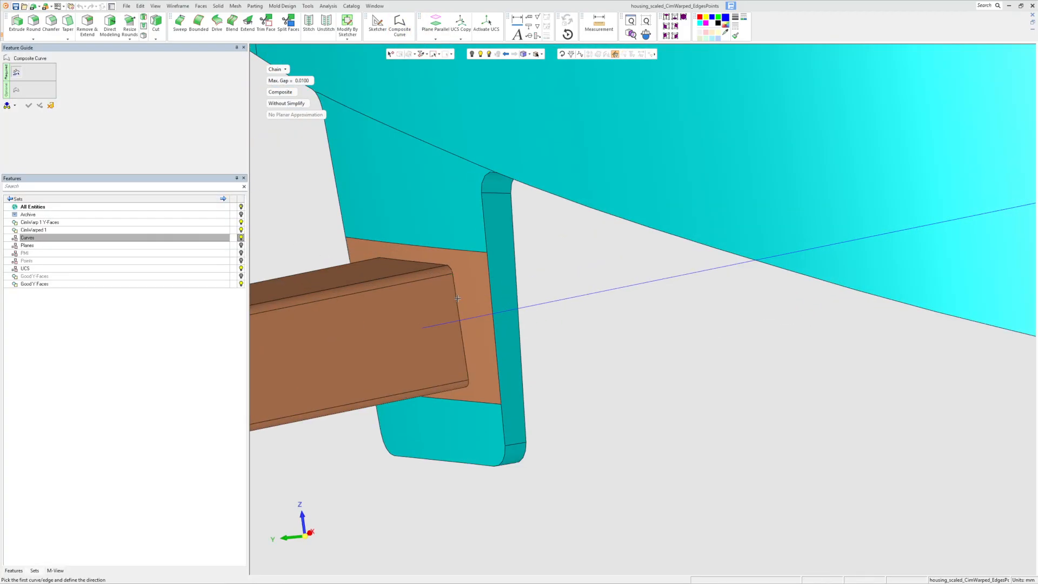
left_click(456, 290)
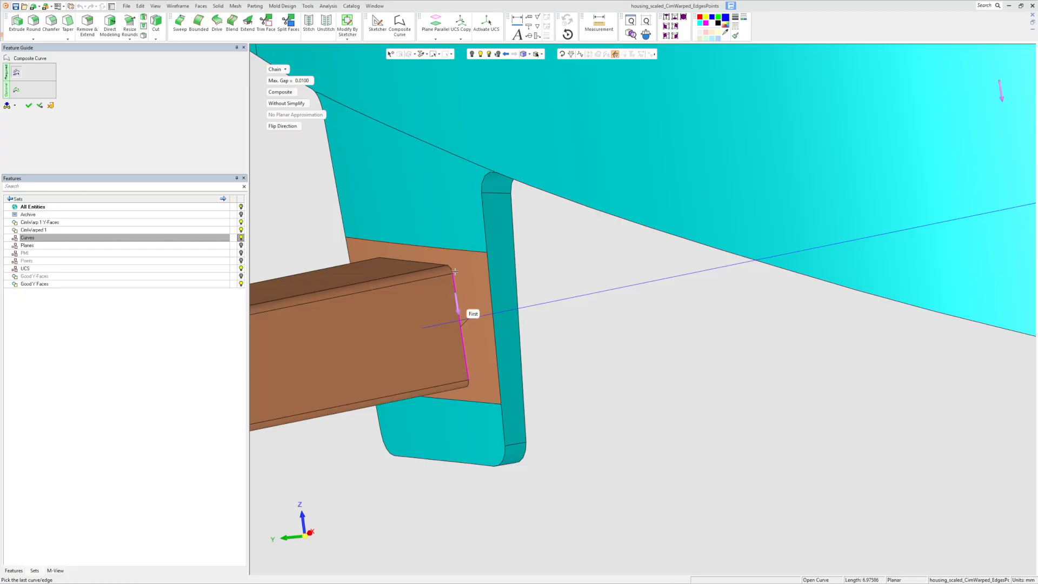
left_click(450, 273)
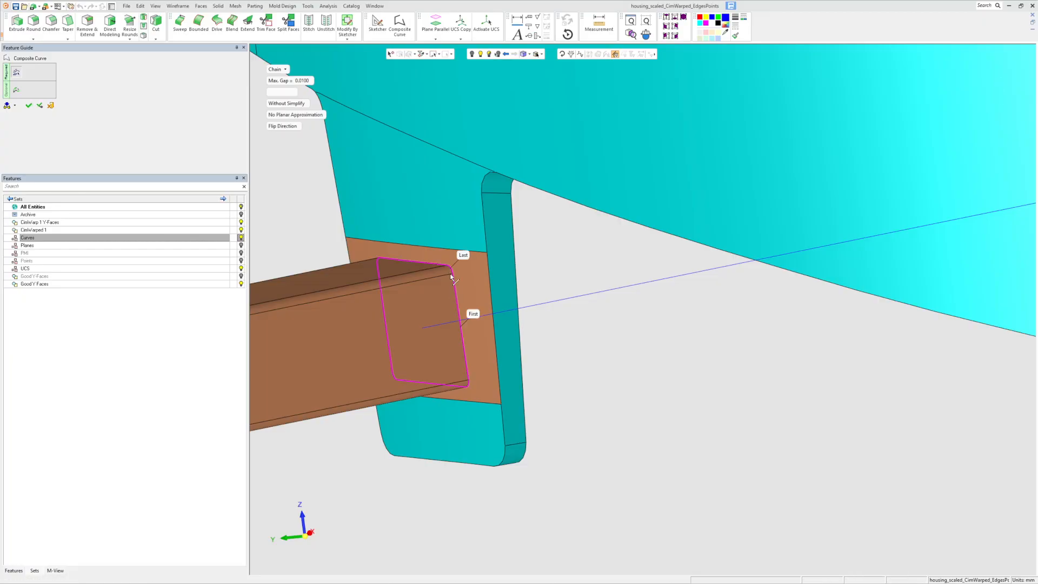
left_click(27, 106)
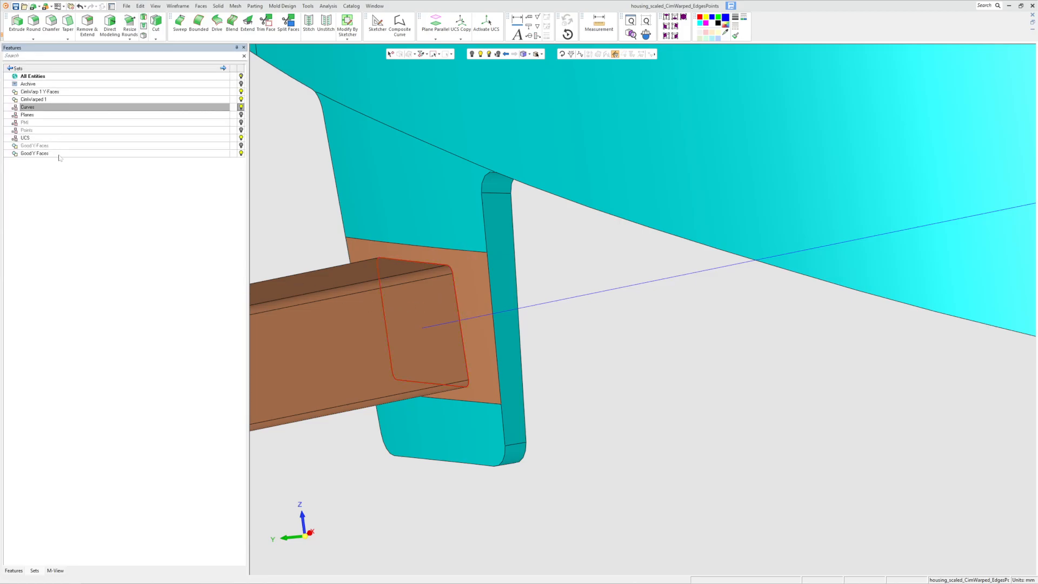
Trim the swept window faces with the outline curve on the side tab's outer face, leaving only the walls through the tab's thickness
middle_click_drag(546, 375, 474, 360)
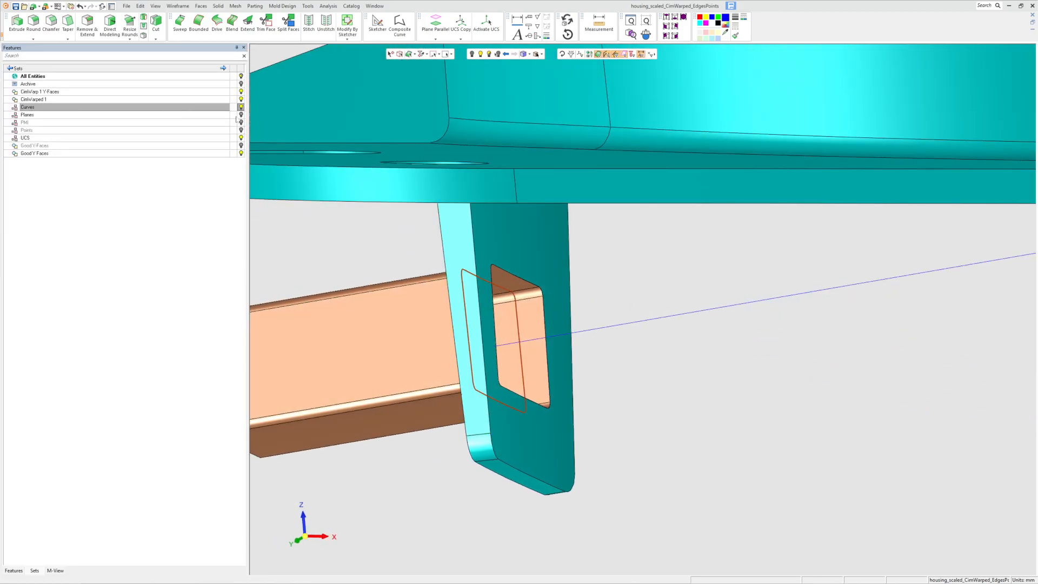
left_click(265, 21)
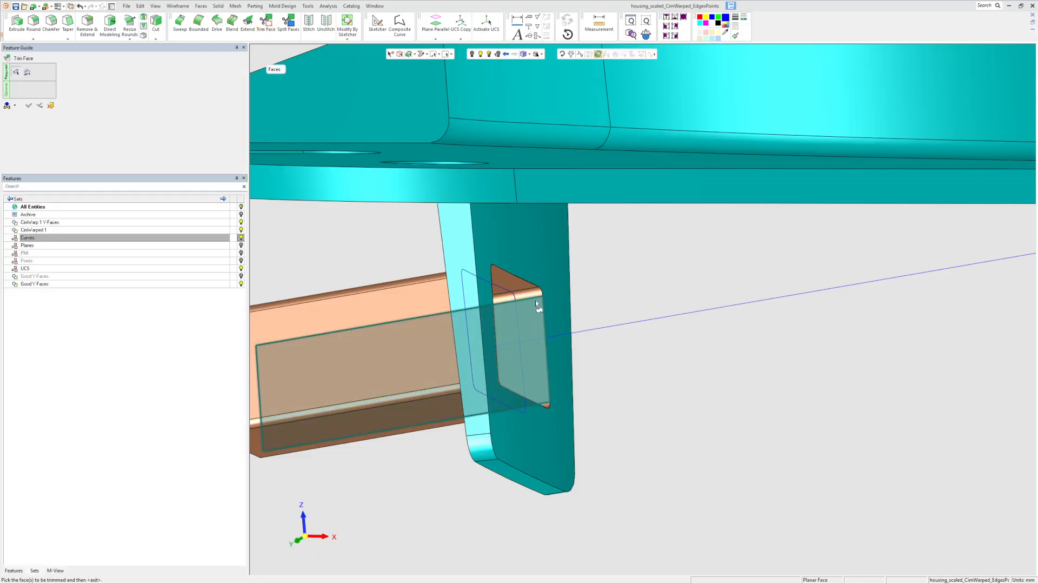
middle_click_drag(523, 294, 410, 242)
middle_click_drag(398, 290, 303, 397)
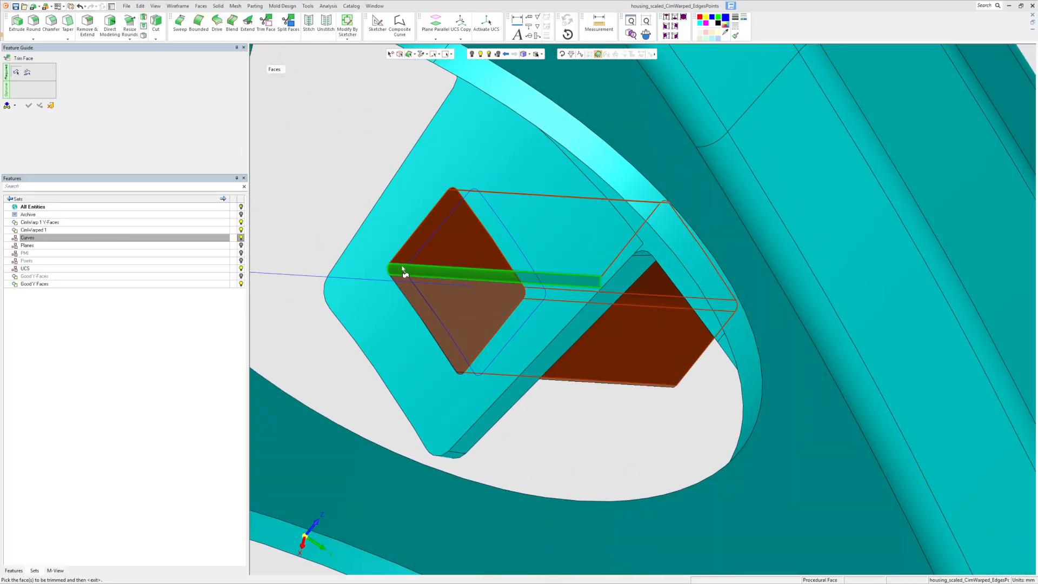
middle_click_drag(414, 320, 573, 335)
scroll(475, 370, "up", 2)
middle_click(571, 453)
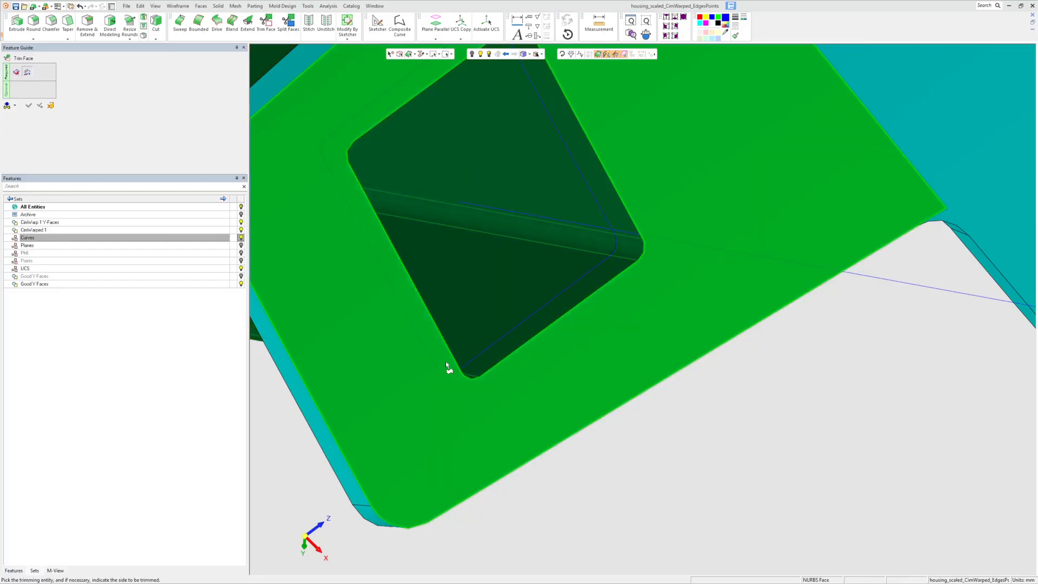
left_click(433, 364)
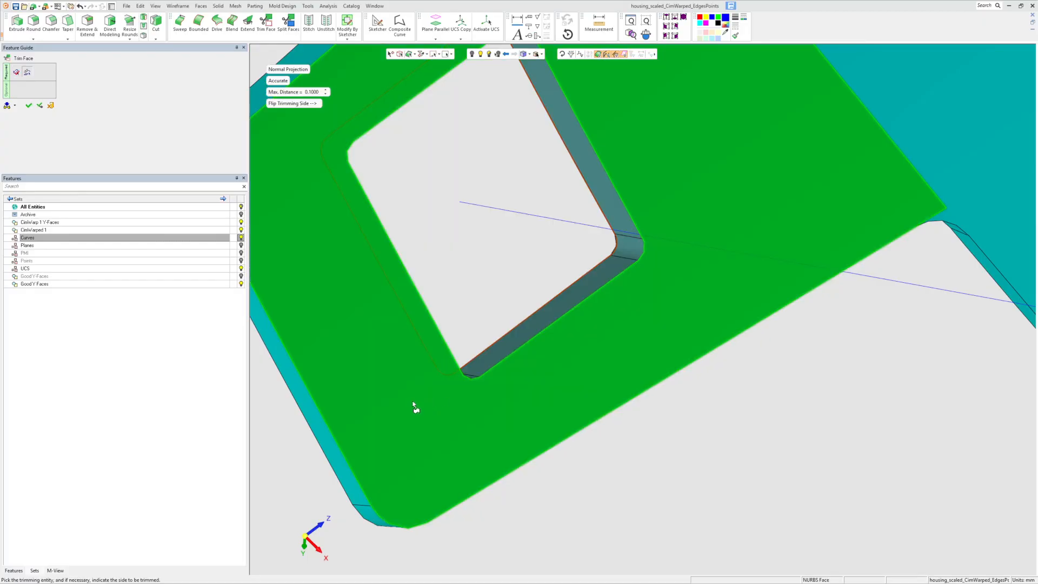
scroll(414, 406, "down", 3)
middle_click_drag(373, 339, 457, 423)
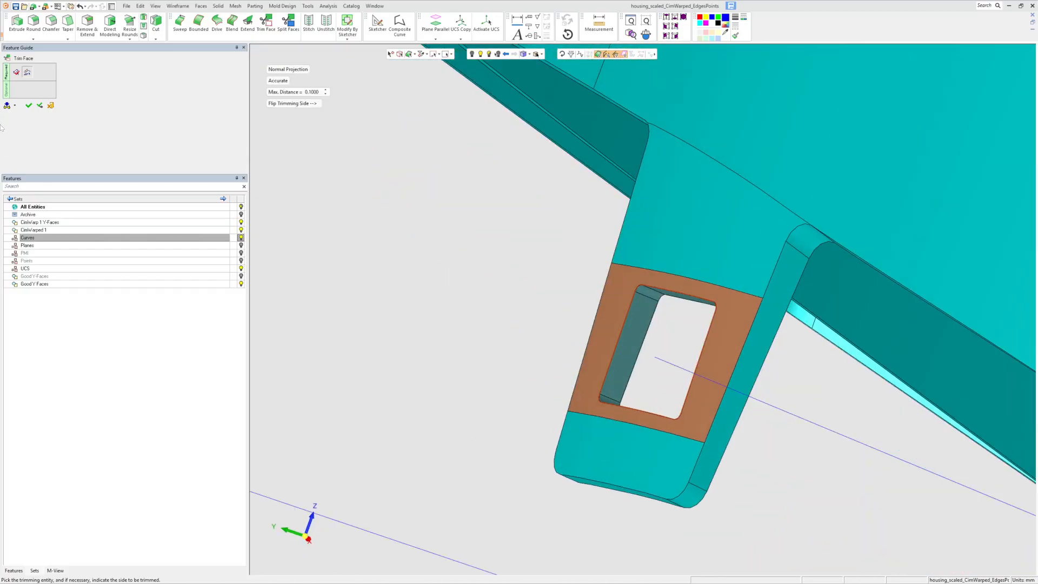
left_click(28, 105)
Stitch the side tab's new outer face and window walls to the housing with a maximum gap of 0.02 mm
left_click(308, 22)
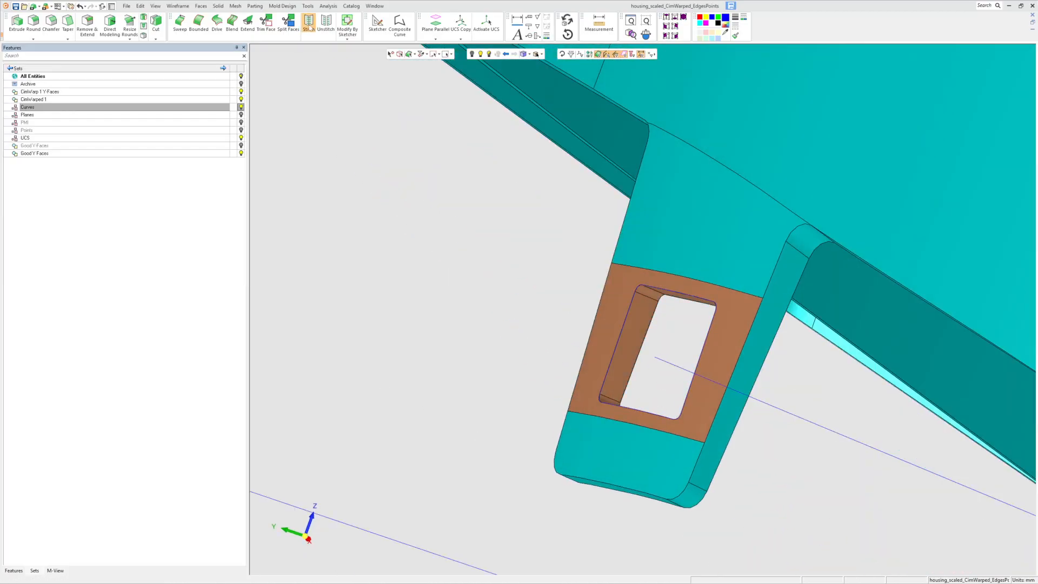
left_click(607, 347)
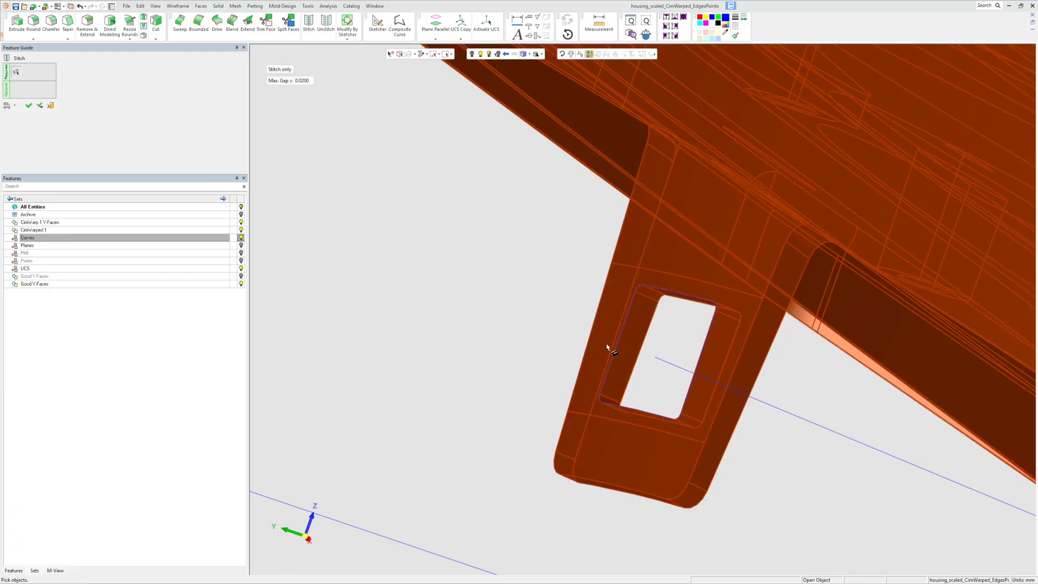
left_click(28, 105)
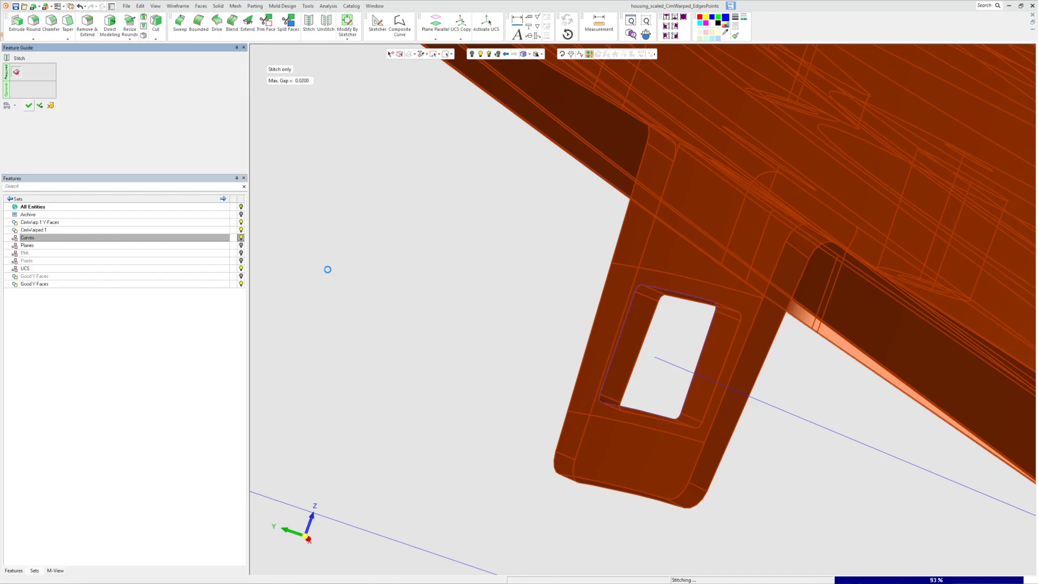
Run a Direction Analysis on the whole housing, taking the opening direction from two points on the side tab's axis line
scroll(408, 329, "down", 5)
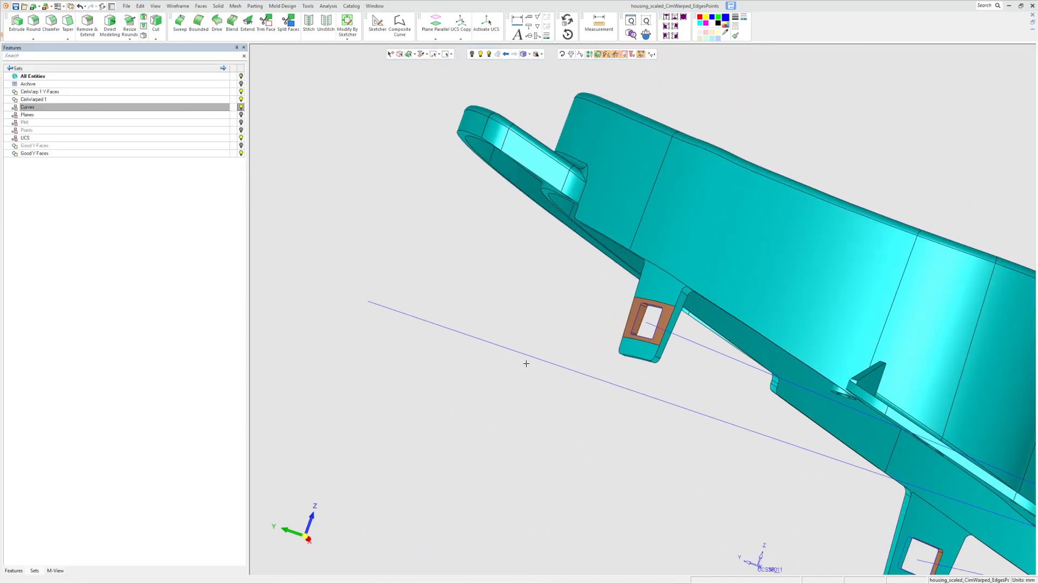
middle_click_drag(665, 443, 548, 481)
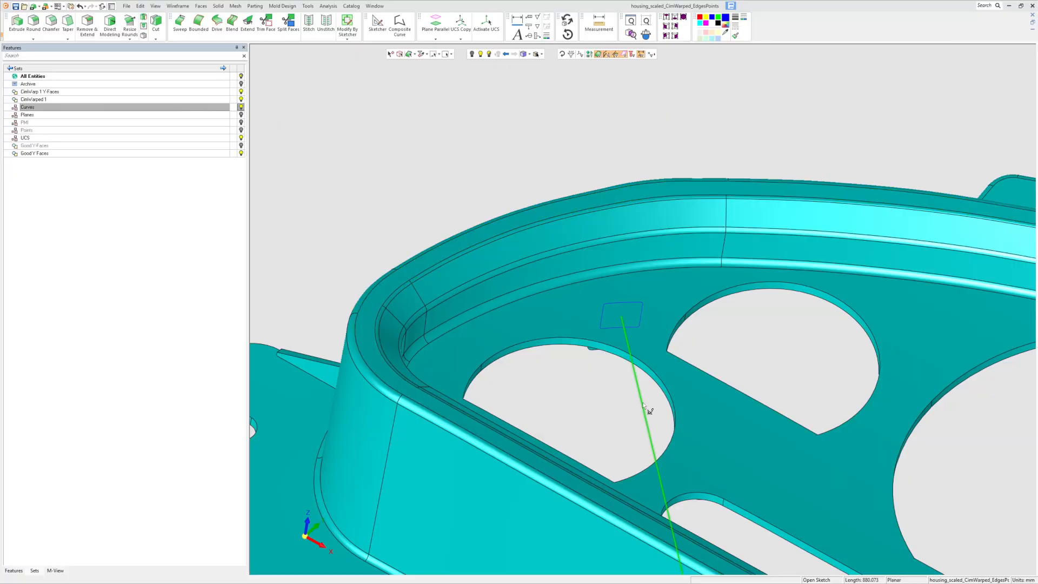
scroll(644, 411, "down", 1)
scroll(644, 406, "down", 3)
scroll(646, 348, "up", 4)
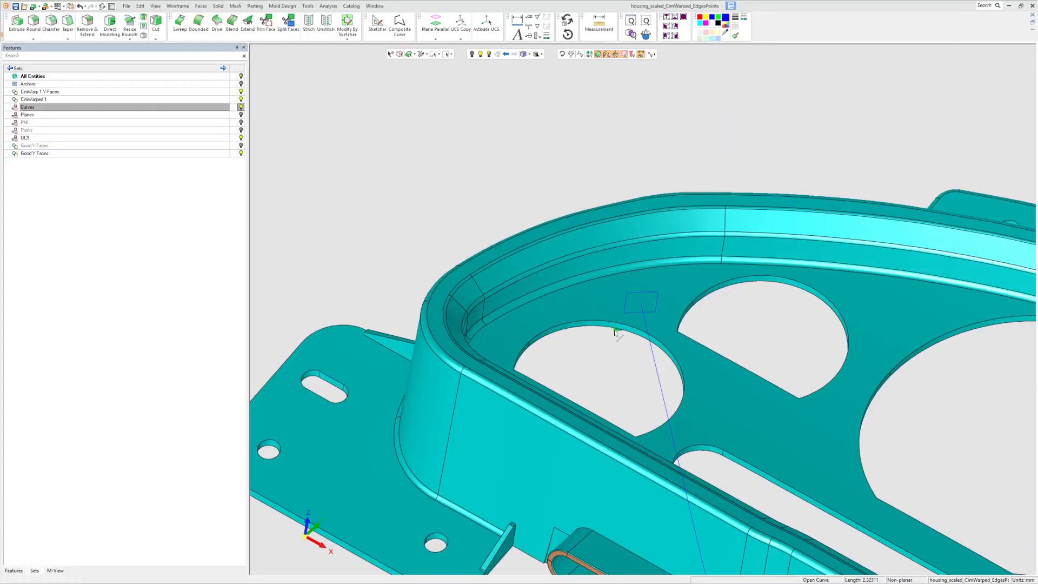
middle_click_drag(645, 349, 686, 409)
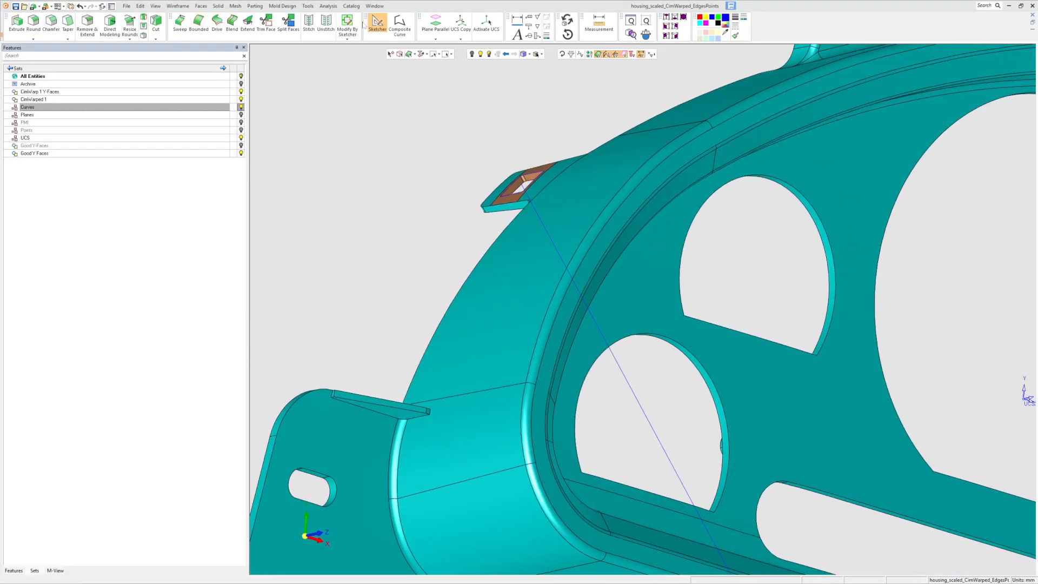
left_click(328, 6)
left_click(337, 33)
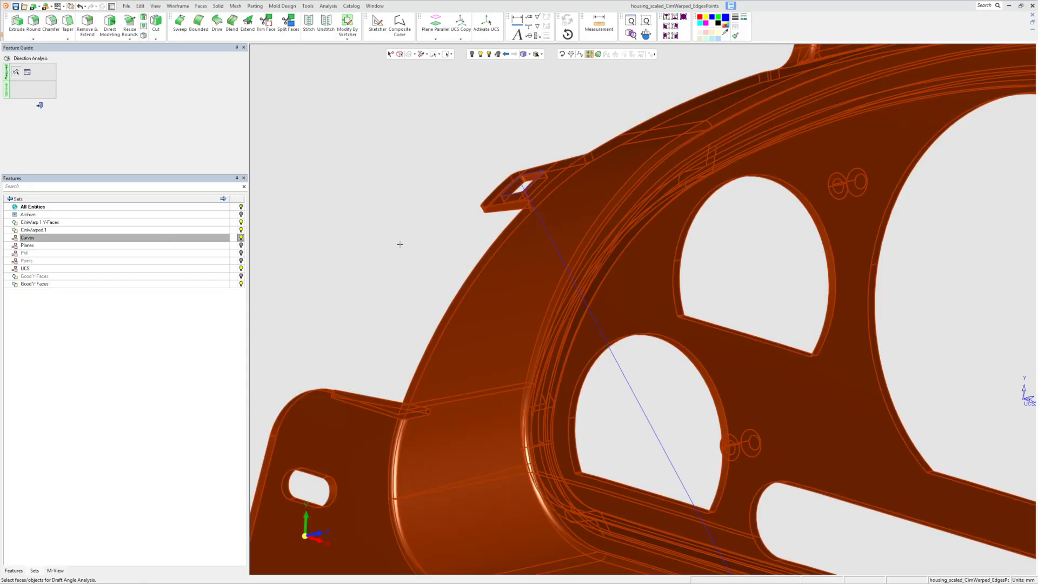
middle_click(400, 245)
left_click(1028, 137)
scroll(813, 285, "down", 2)
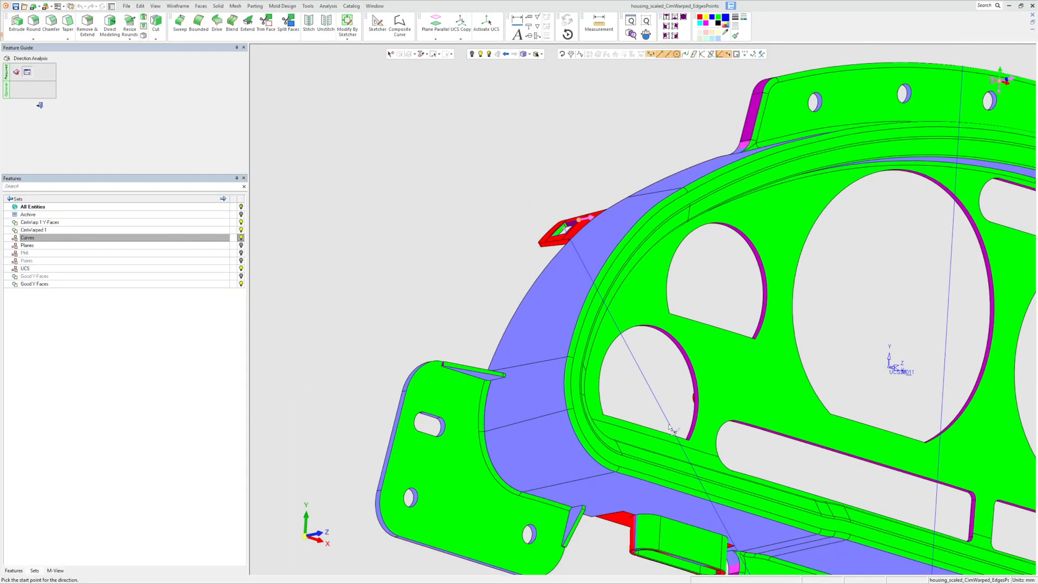
left_click(672, 429)
scroll(695, 463, "down", 3)
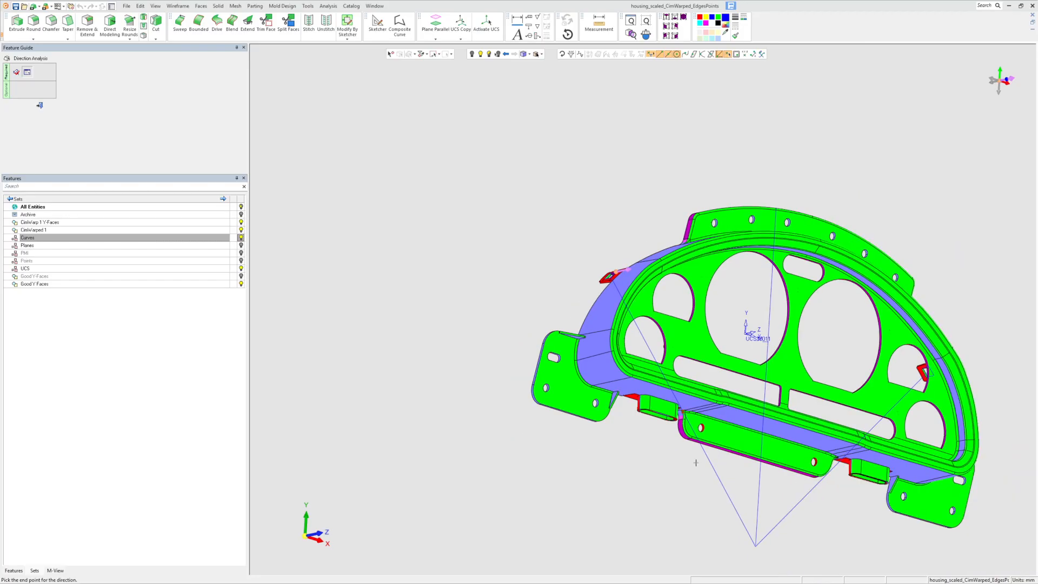
left_click(740, 519)
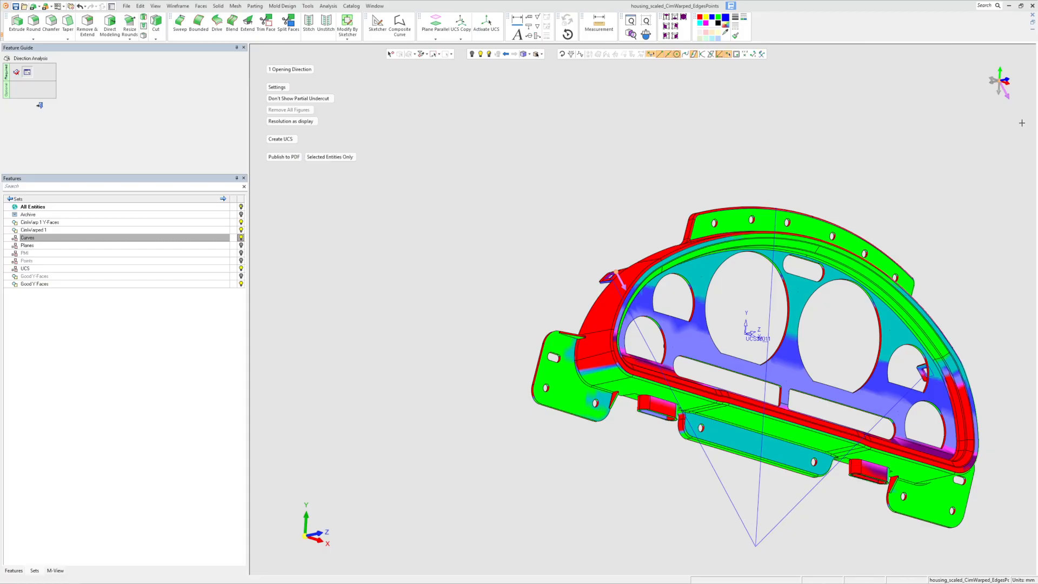
Reverse the opening direction by picking the axis line's points in the opposite order and examine the draft of the tab's window walls
middle_click(916, 269)
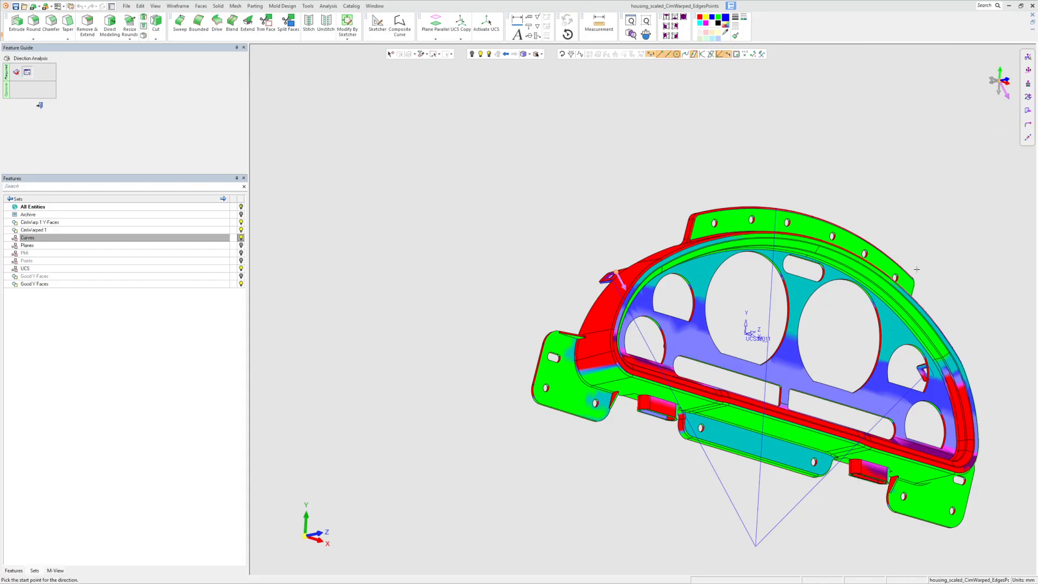
left_click(742, 520)
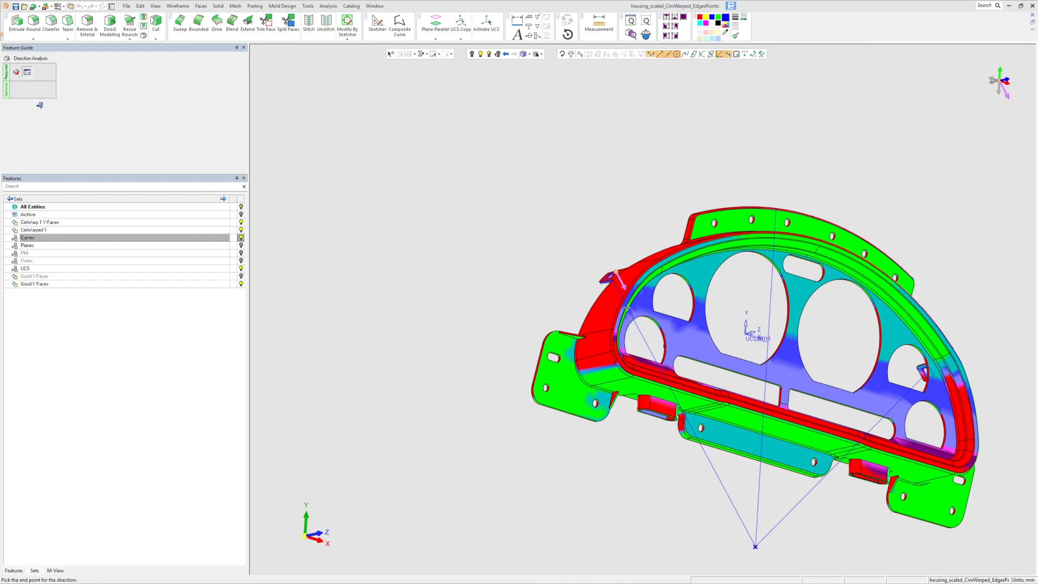
left_click(643, 332)
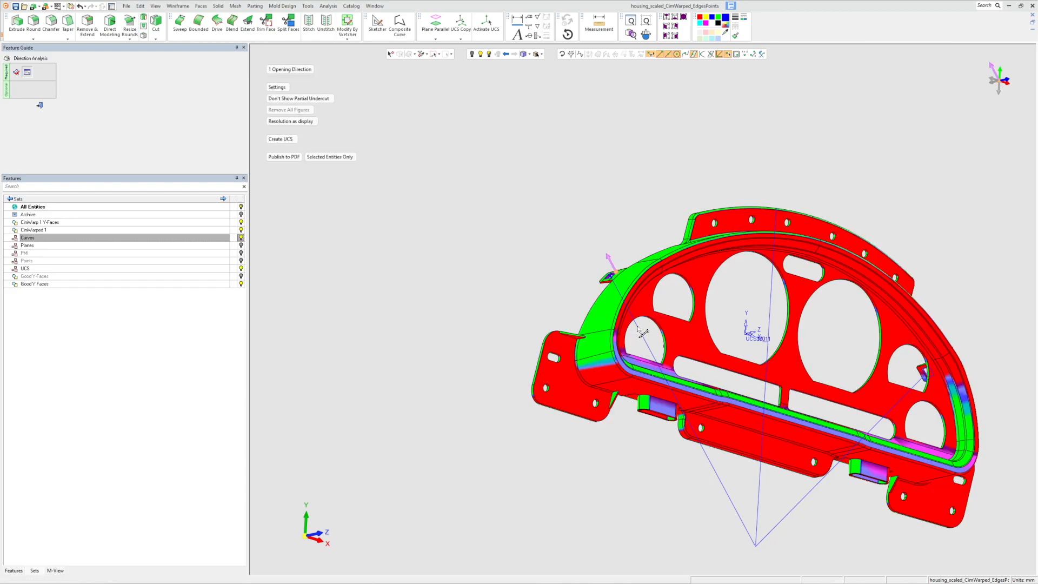
scroll(595, 246, "up", 5)
middle_click_drag(595, 246, 580, 294)
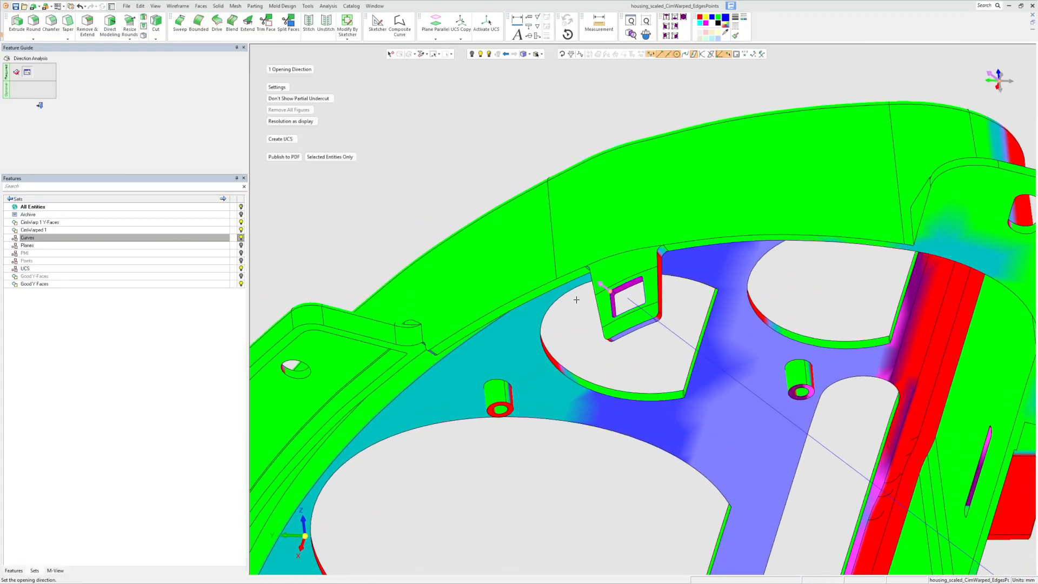
scroll(578, 302, "up", 3)
scroll(577, 308, "down", 2)
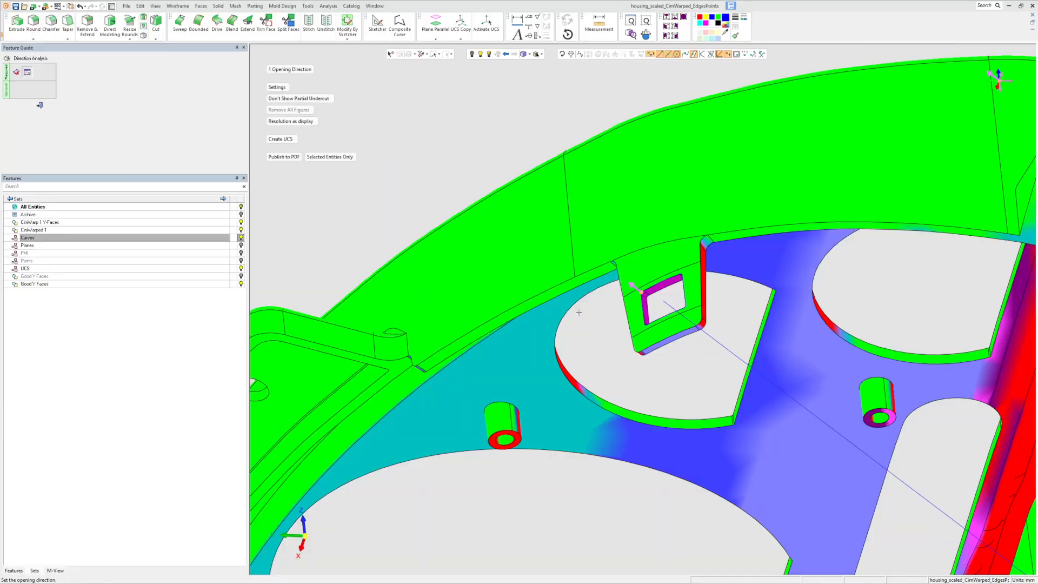
scroll(578, 313, "down", 5)
middle_click_drag(578, 312, 647, 361)
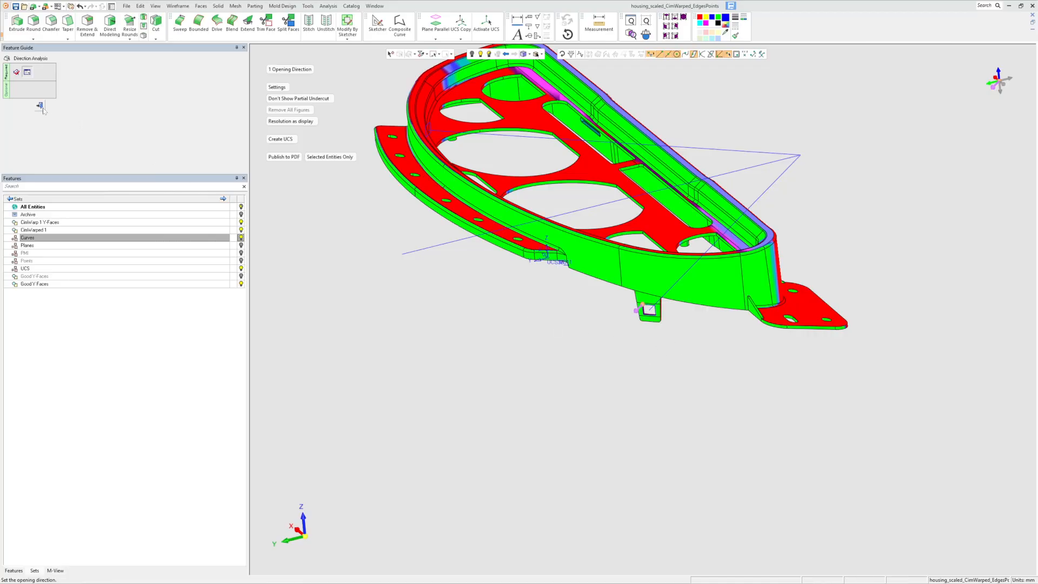
left_click(40, 105)
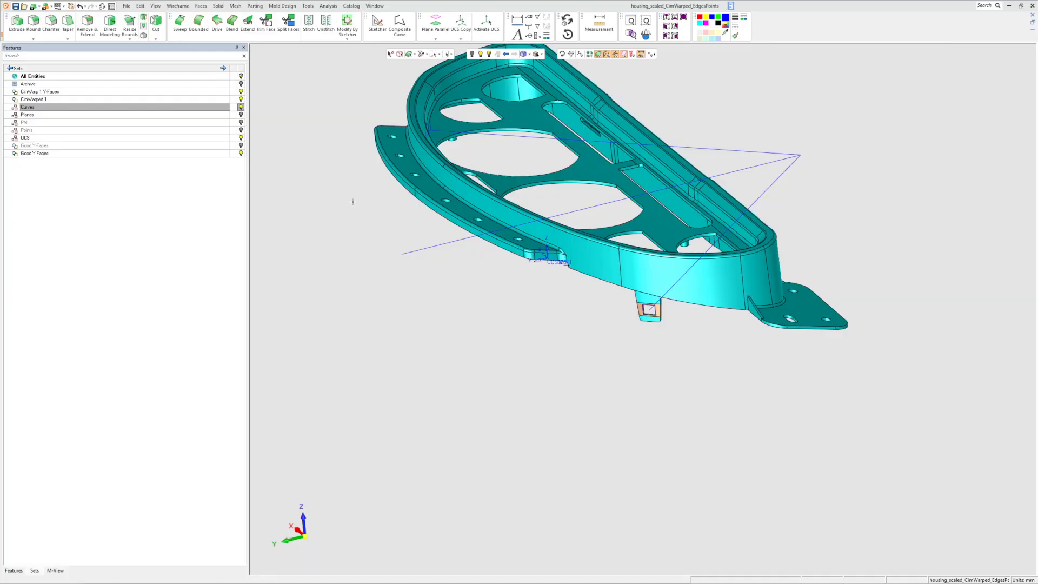
Look over the stitched housing and examine the corner mounting flange with its slot and round holes
middle_click_drag(352, 201, 398, 198)
scroll(398, 200, "down", 3)
scroll(398, 200, "up", 4)
mouse_move(443, 246)
middle_mouse_down()
mouse_move(484, 278)
mouse_move(447, 249)
mouse_move(334, 212)
mouse_move(454, 244)
middle_mouse_up()
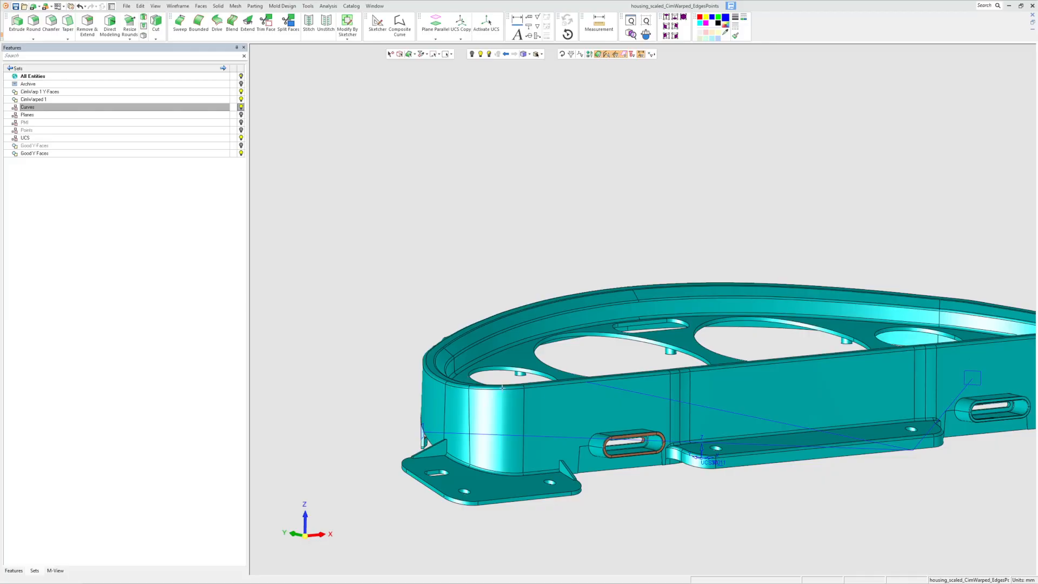
scroll(569, 396, "down", 2)
scroll(571, 400, "up", 2)
scroll(571, 404, "down", 2)
scroll(595, 385, "up", 5)
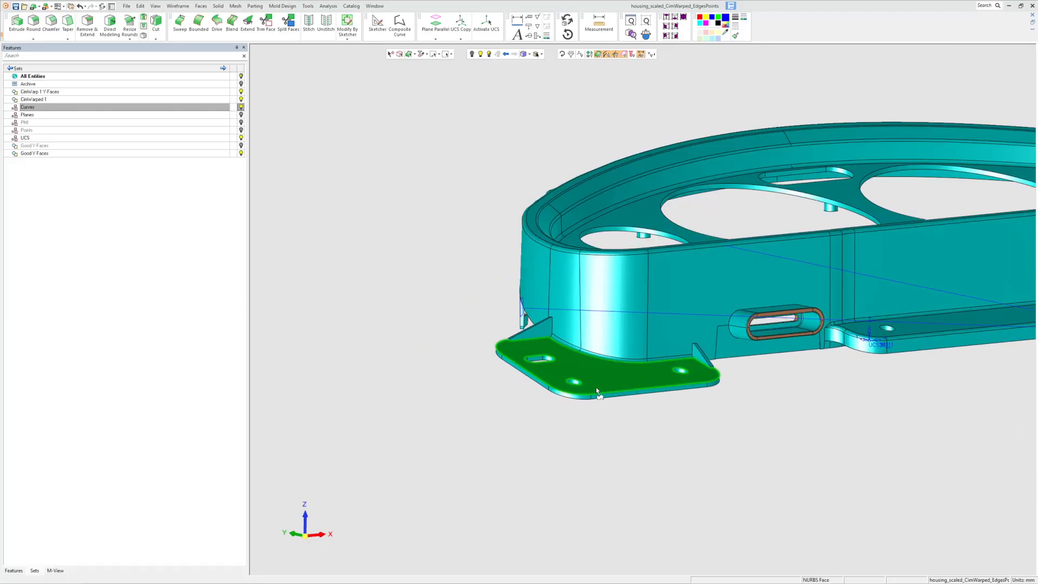
middle_click_drag(574, 373, 581, 427)
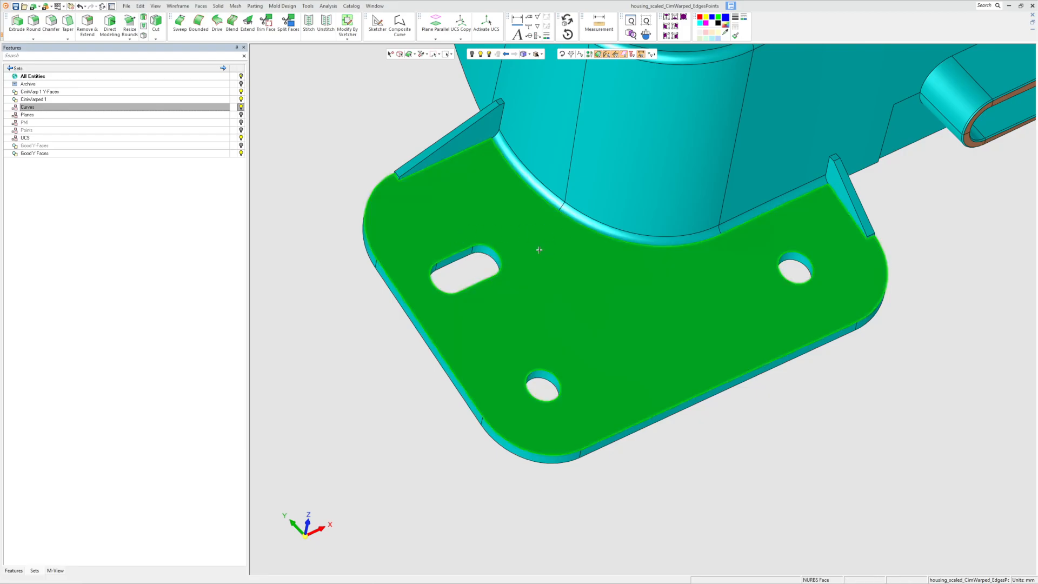
scroll(540, 248, "down", 2)
Preview a Direct Modeling offset of 0.25 mm on the round hole nearest the corner flange's outer corner
left_click(219, 6)
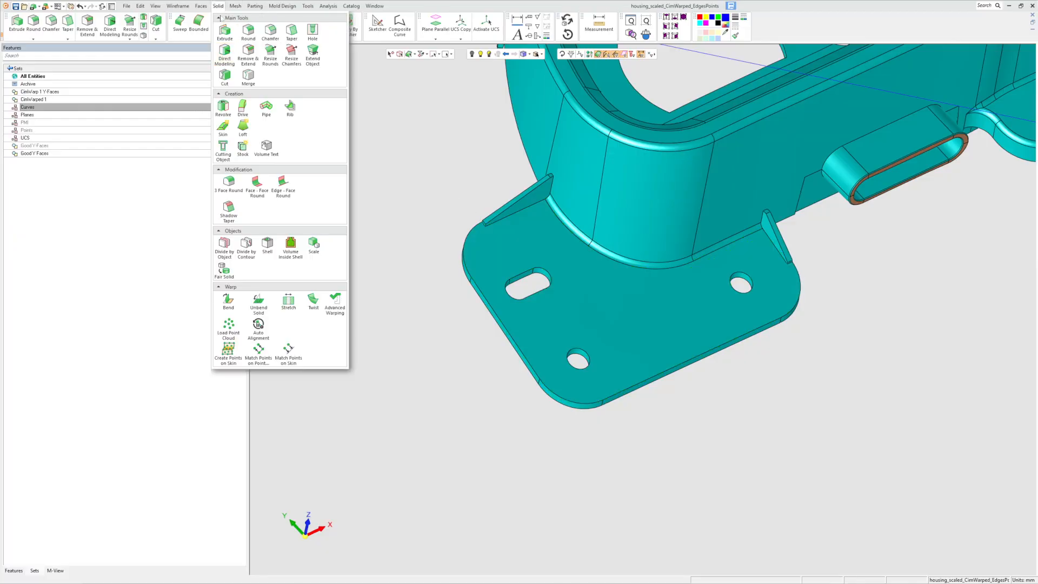
left_click(224, 54)
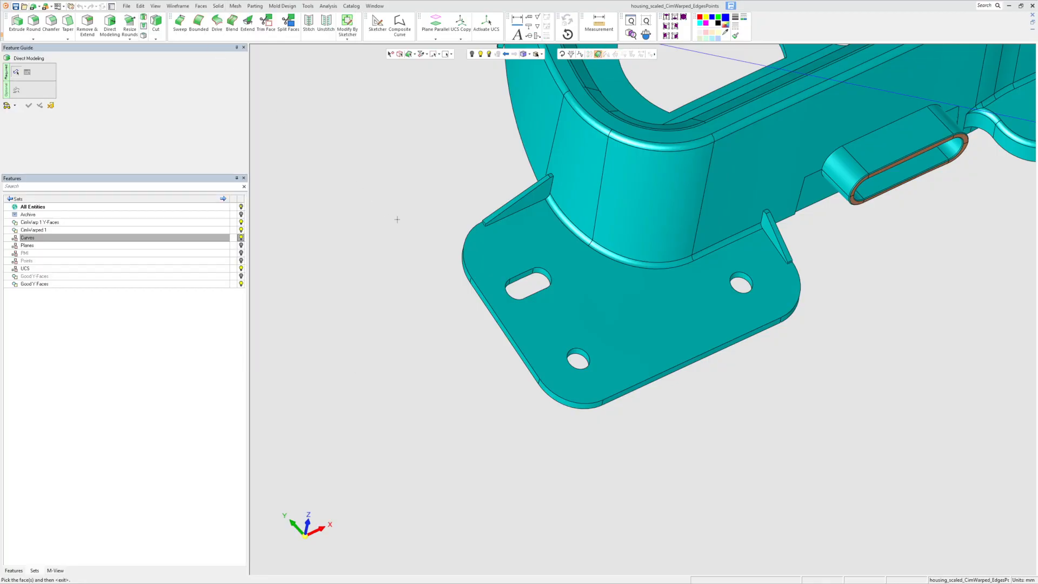
left_click(582, 354)
middle_click(455, 337)
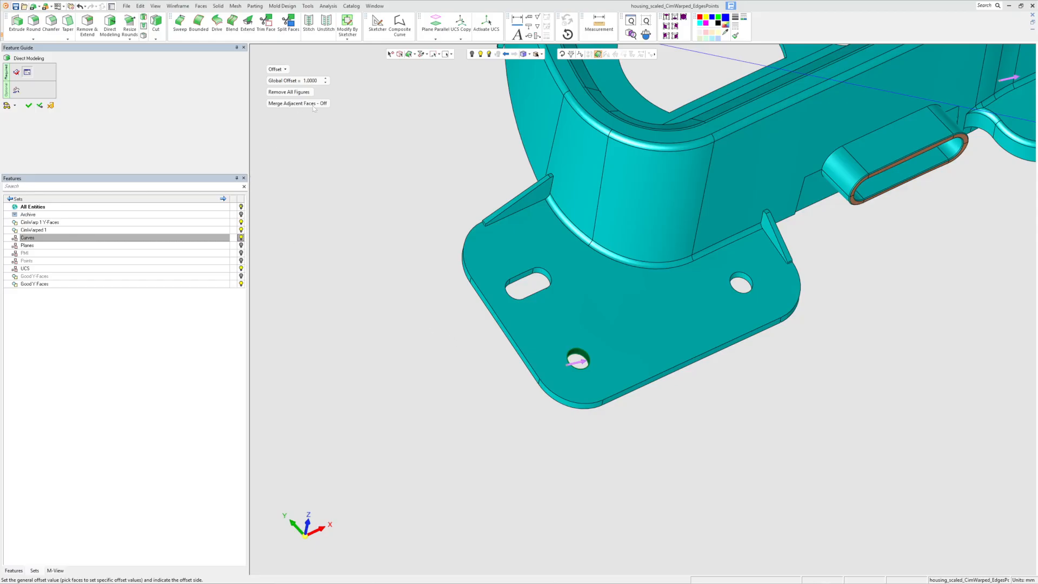
left_click(317, 84)
type("0.25")
left_click(8, 106)
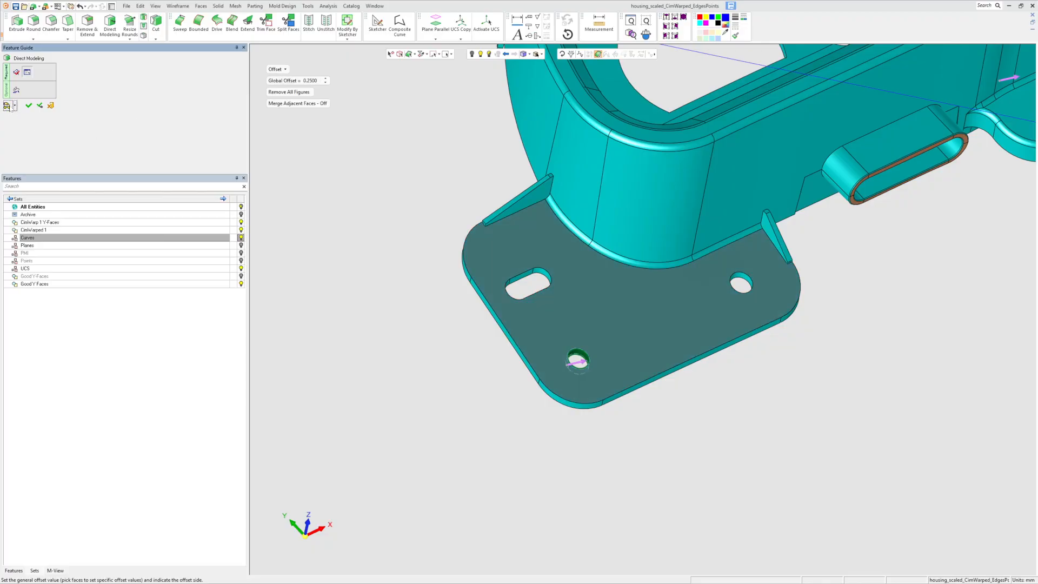
Examine the previewed hole offset against the flange's original hole edge and cancel the Direct Modeling operation
scroll(576, 357, "up", 2)
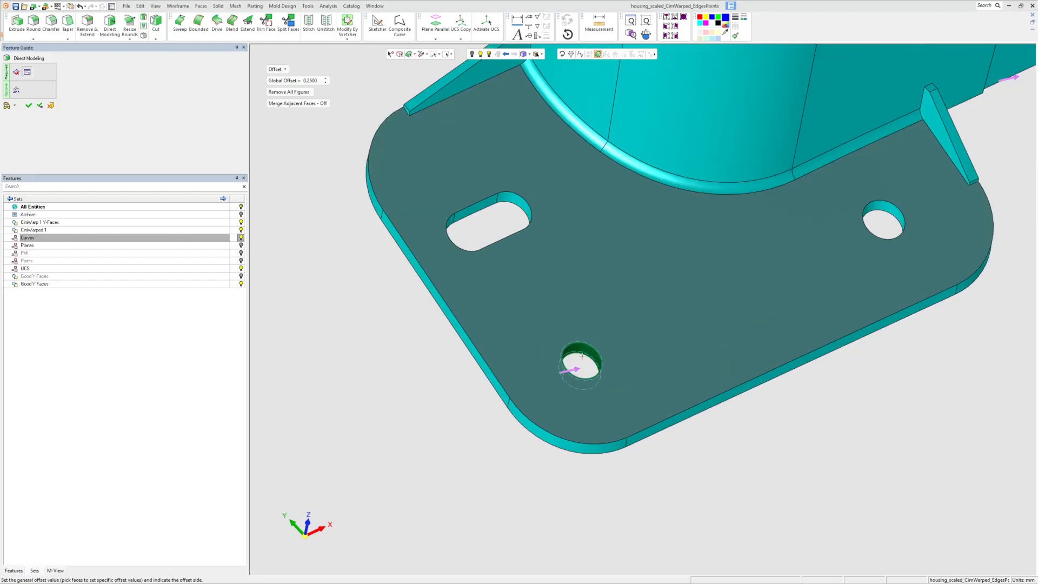
scroll(579, 355, "up", 3)
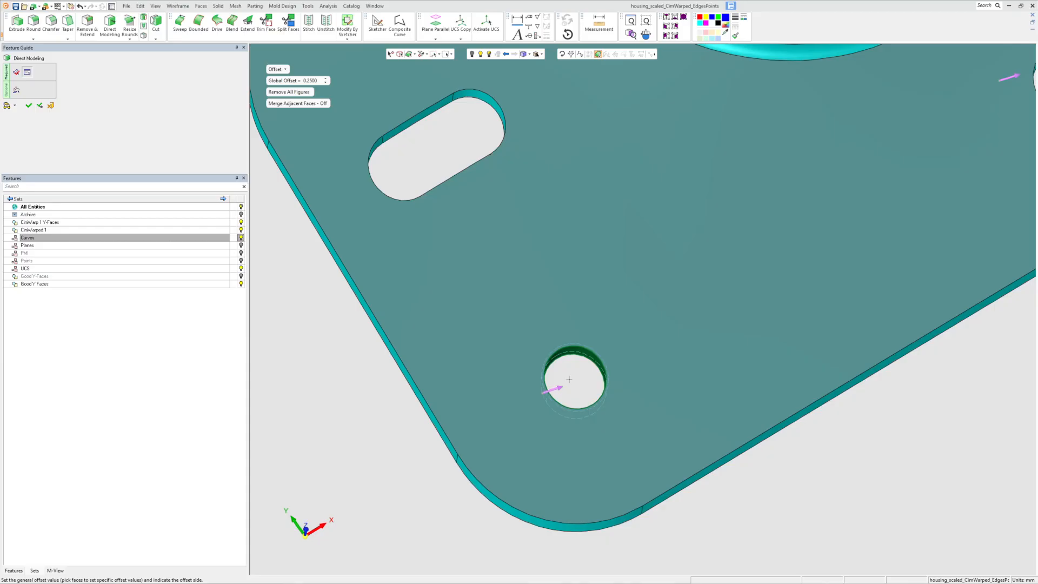
scroll(575, 387, "down", 2)
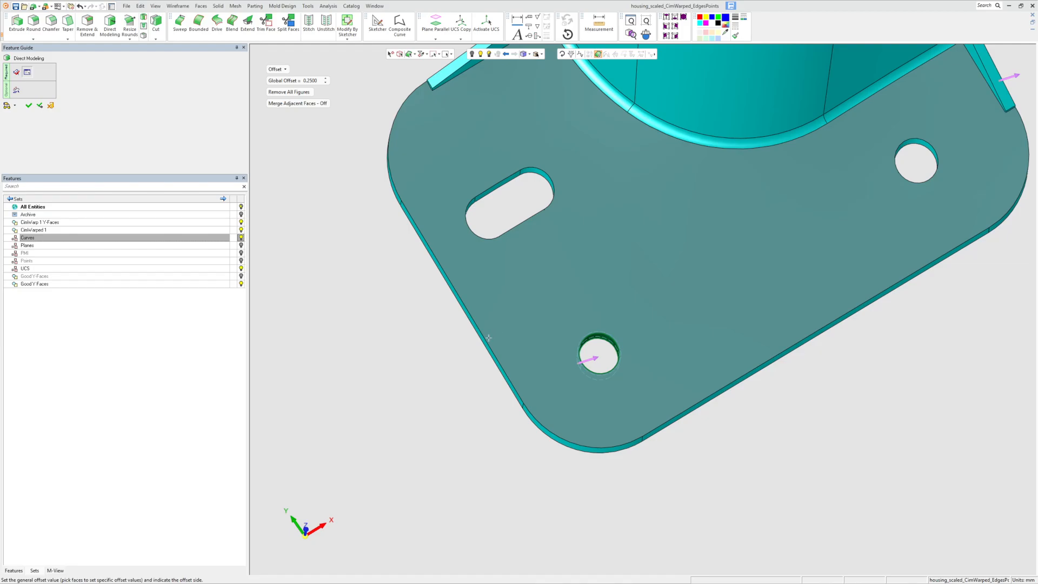
scroll(447, 352, "down", 5)
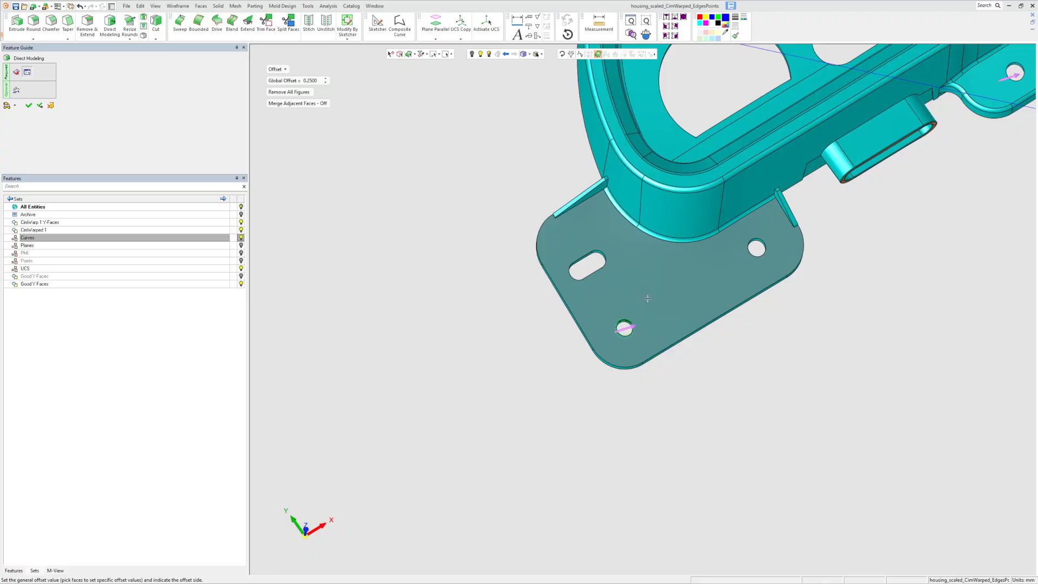
scroll(646, 298, "up", 3)
scroll(640, 303, "down", 4)
middle_click_drag(636, 305, 705, 299)
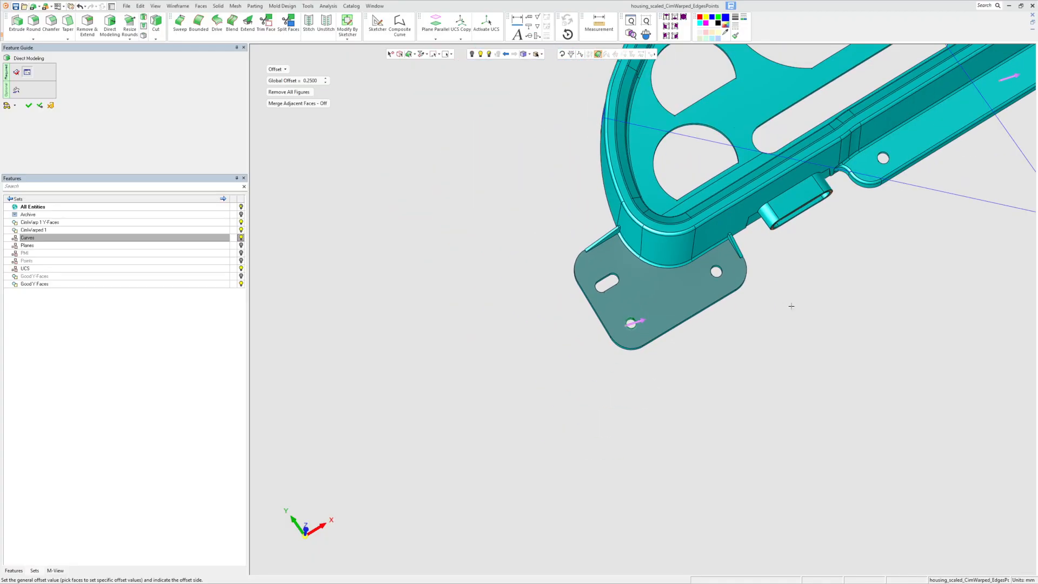
scroll(791, 306, "down", 2)
left_click(51, 105)
Examine the corner mounting flange's outer edge faces, holes and rib from the side of the housing
middle_click_drag(521, 257, 746, 259)
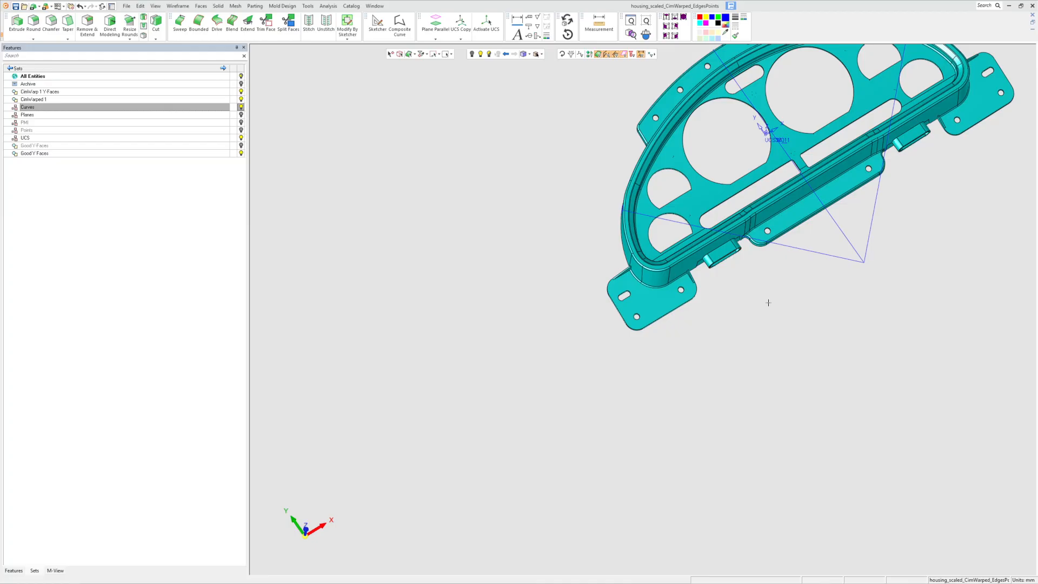
scroll(678, 235, "up", 5)
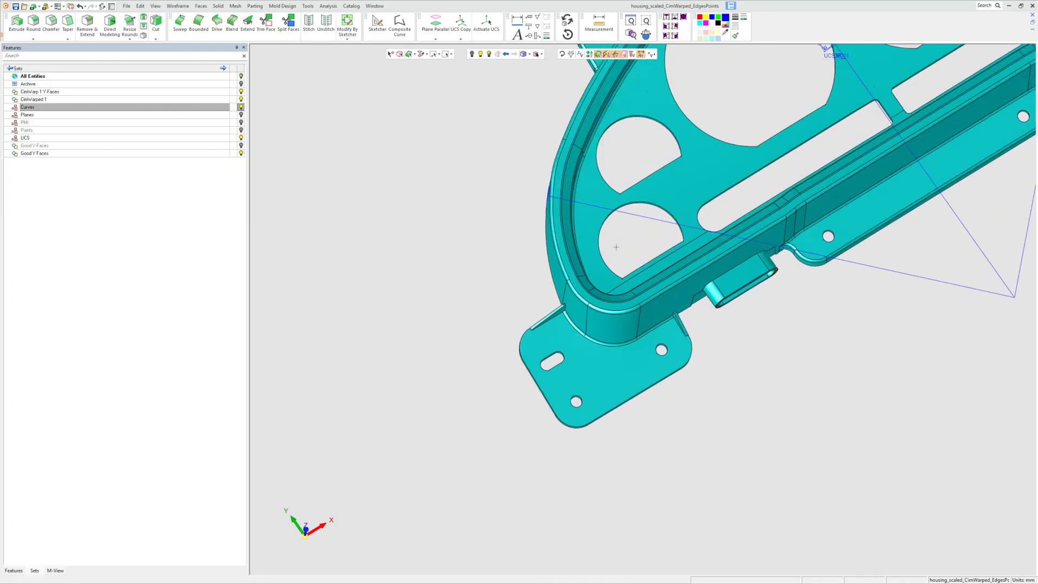
middle_click_drag(630, 244, 650, 192)
scroll(627, 289, "down", 3)
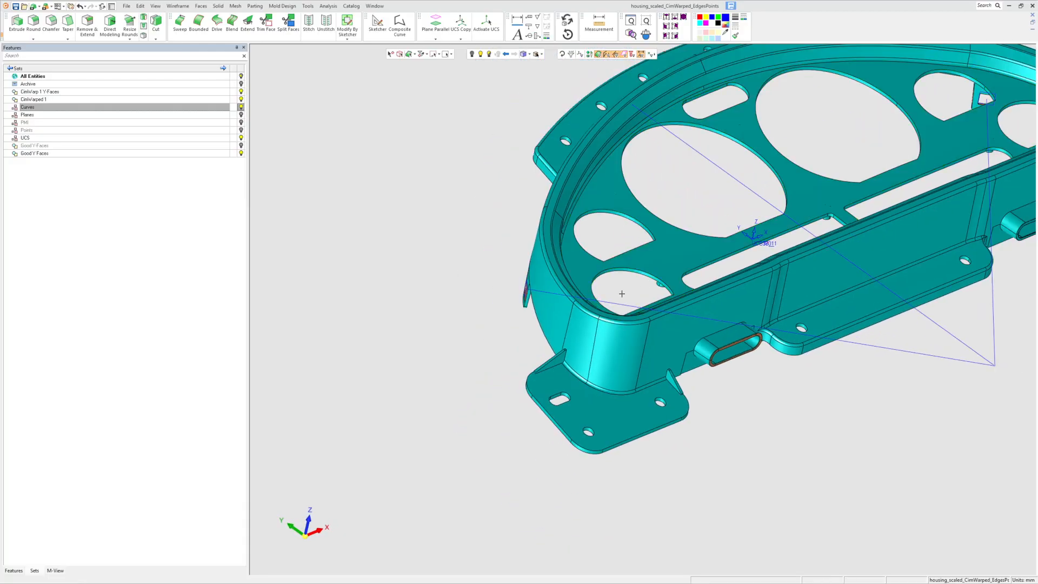
middle_click_drag(522, 347, 528, 332)
scroll(528, 332, "up", 4)
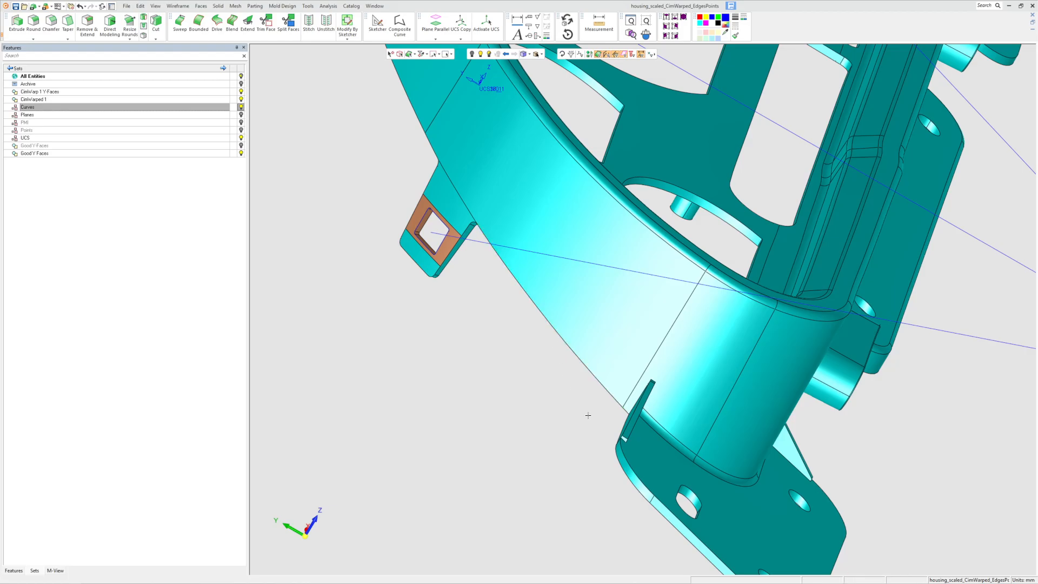
scroll(618, 429, "down", 2)
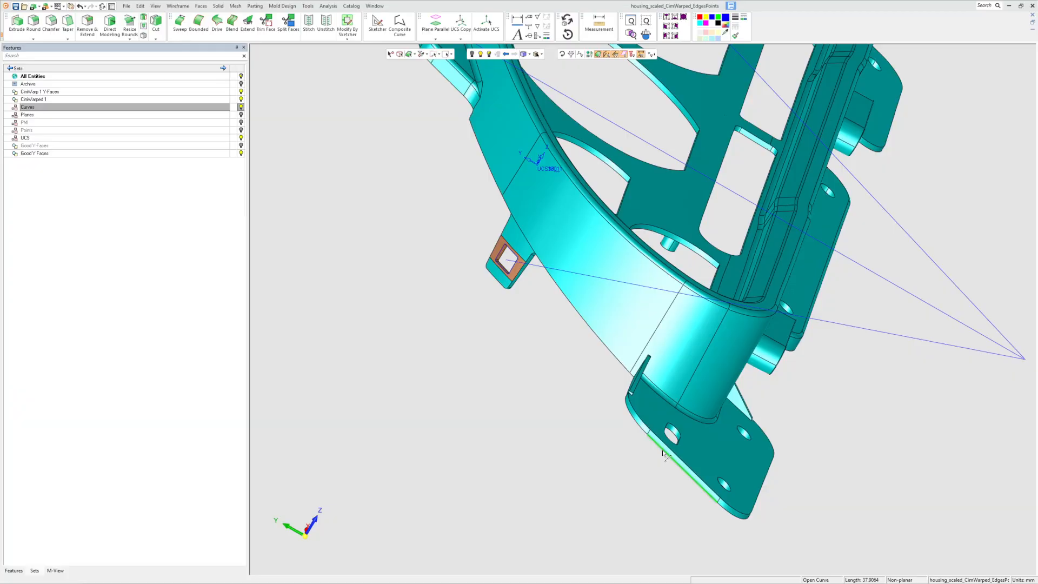
scroll(665, 454, "up", 1)
scroll(724, 459, "up", 4)
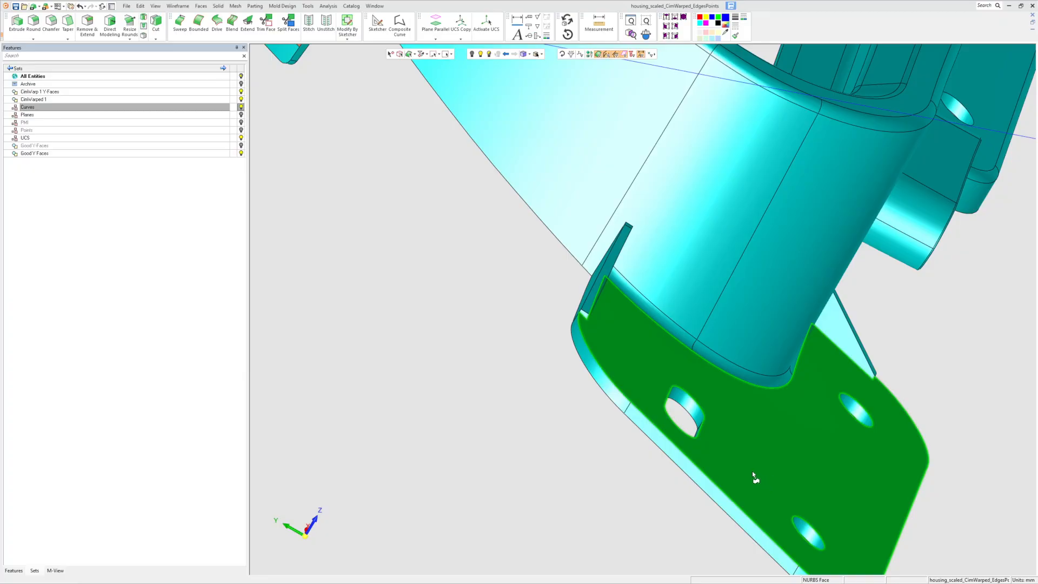
scroll(755, 478, "down", 3)
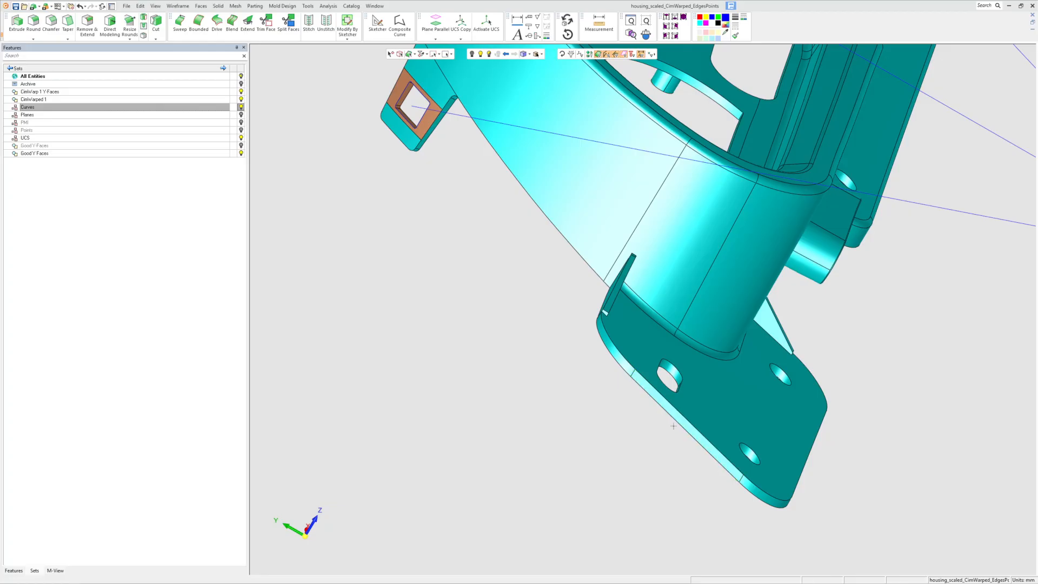
scroll(599, 342, "up", 5)
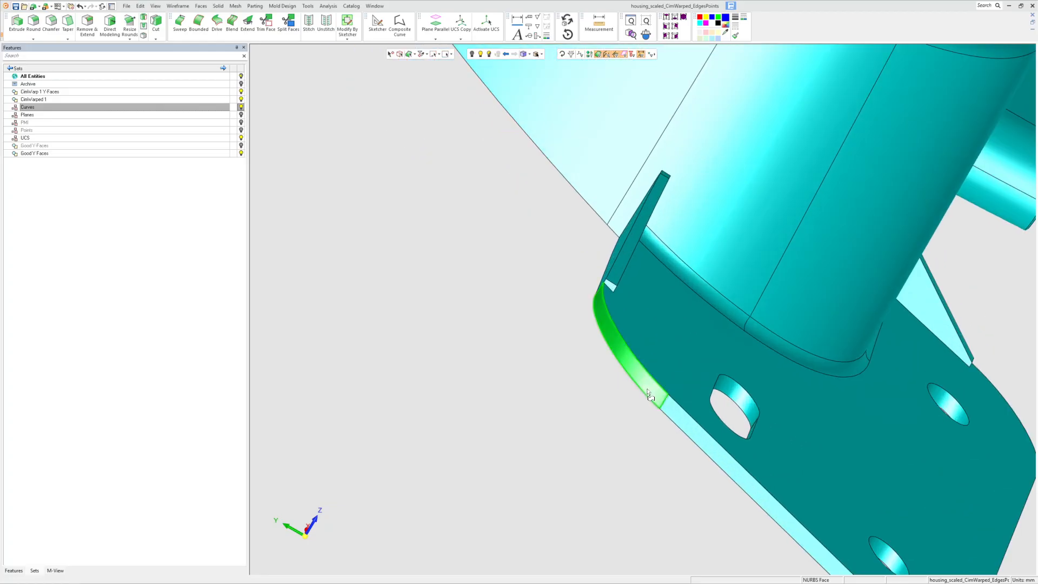
scroll(645, 431, "down", 3)
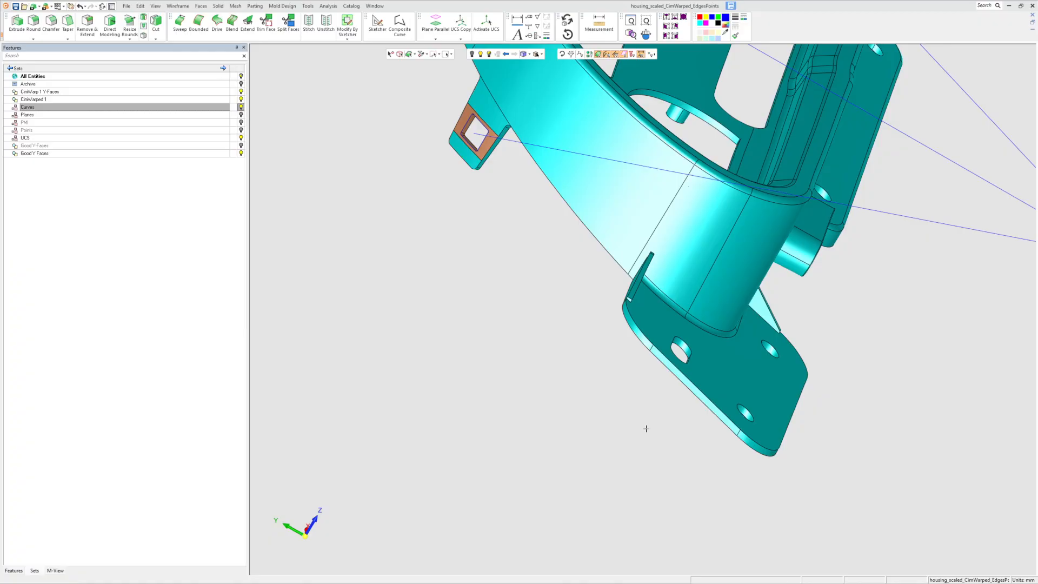